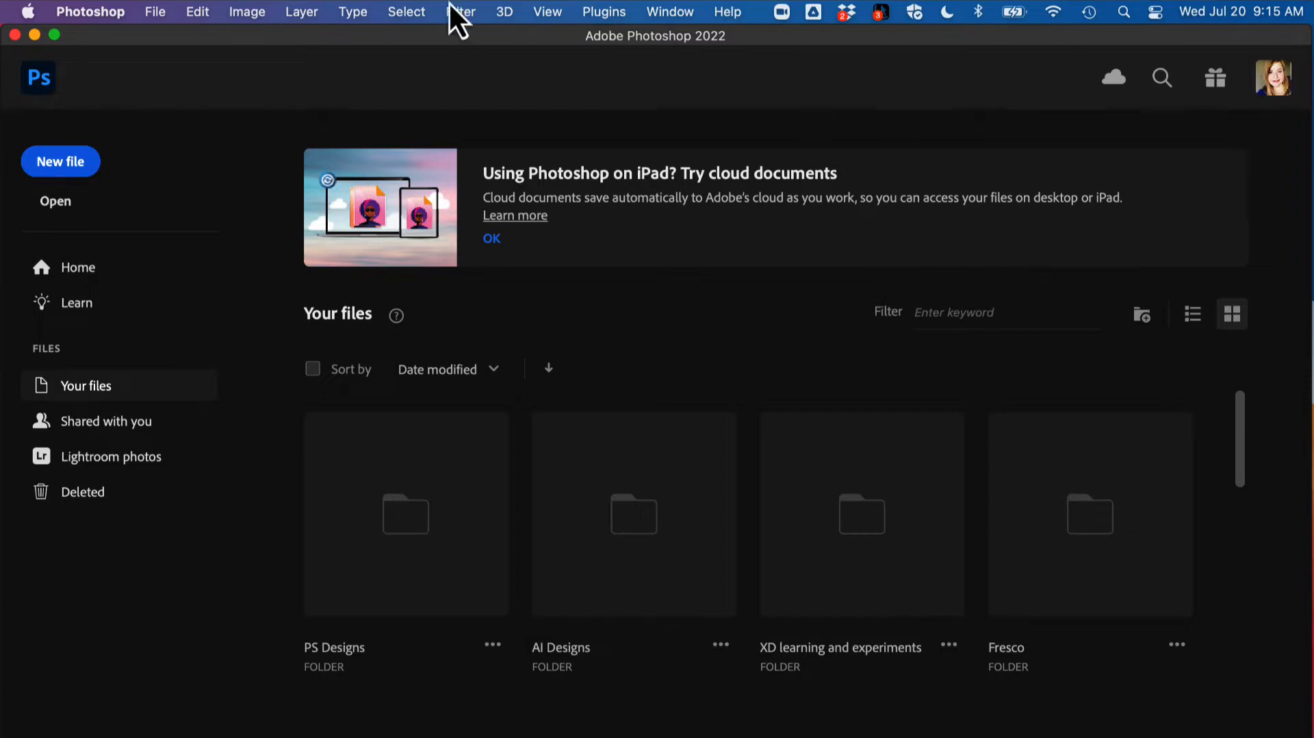
Create a new 600 × 600 px RGB document at 72 ppi with a white background.
click(87, 179)
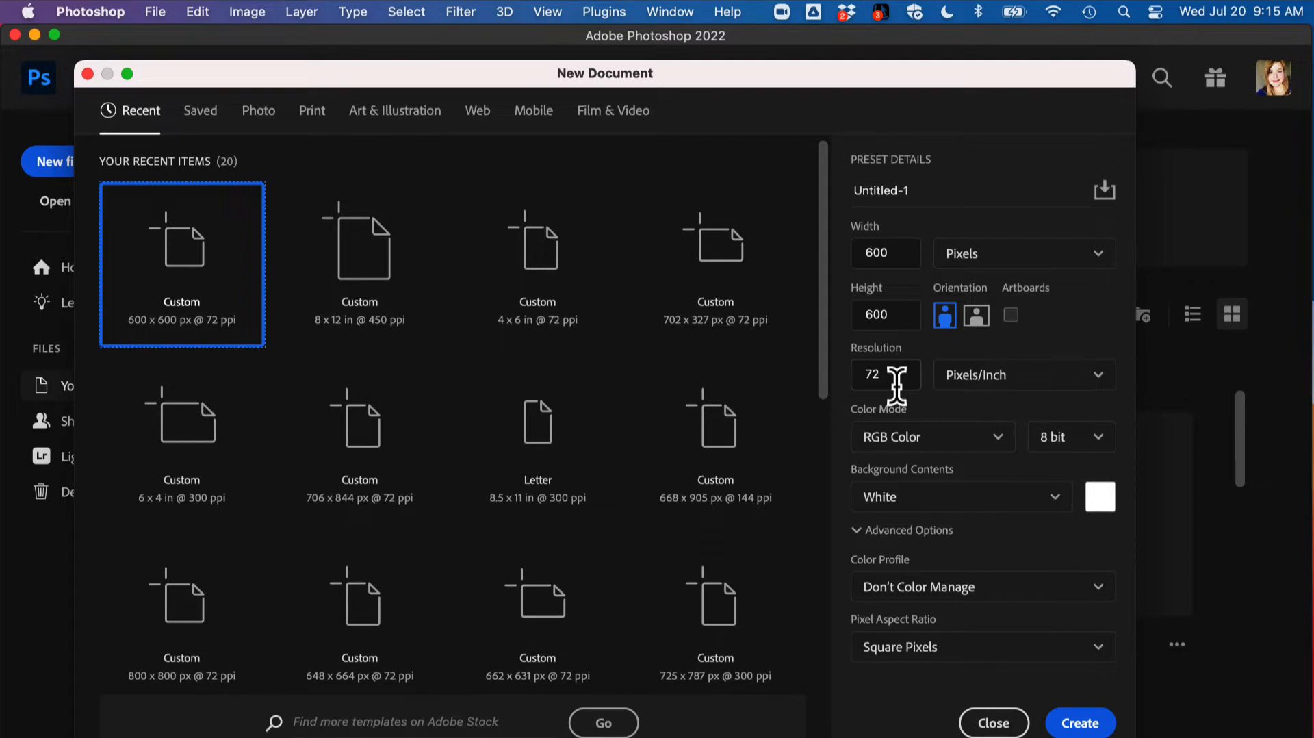
click(1082, 724)
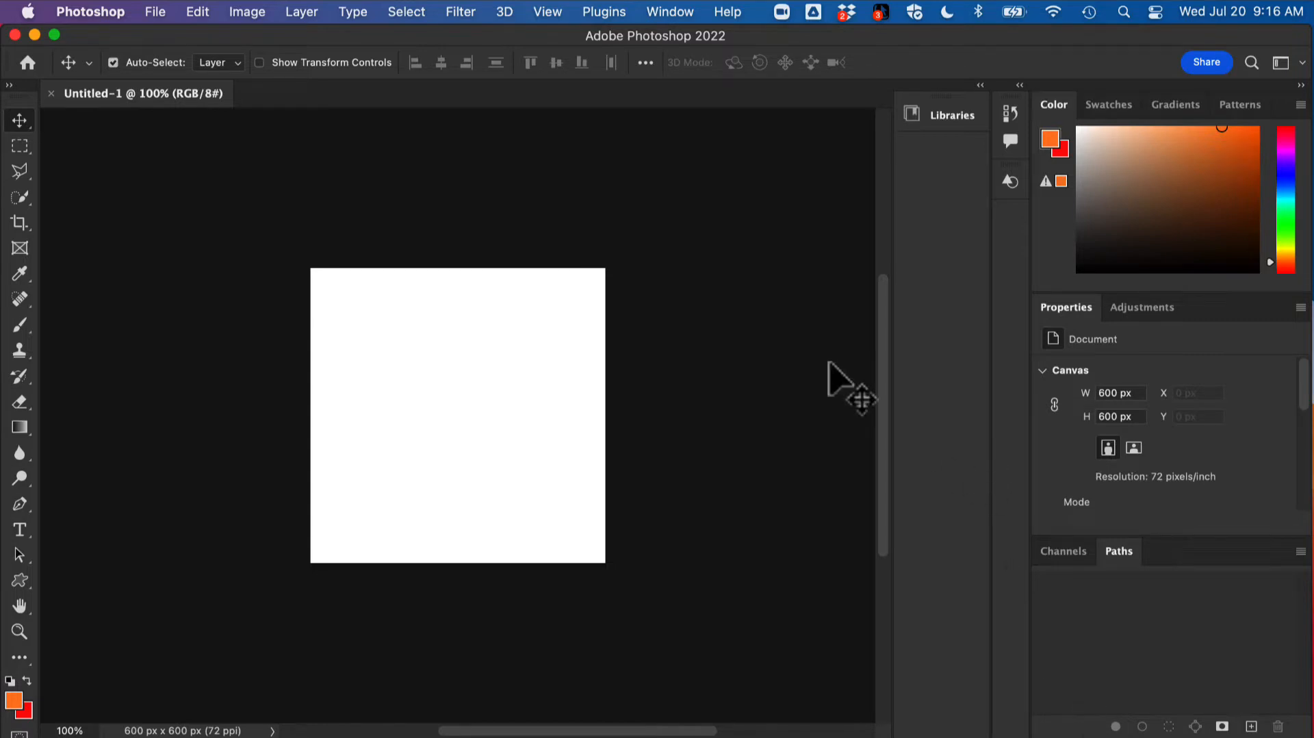
Show the list of layers and place it beside the canvas.
click(671, 12)
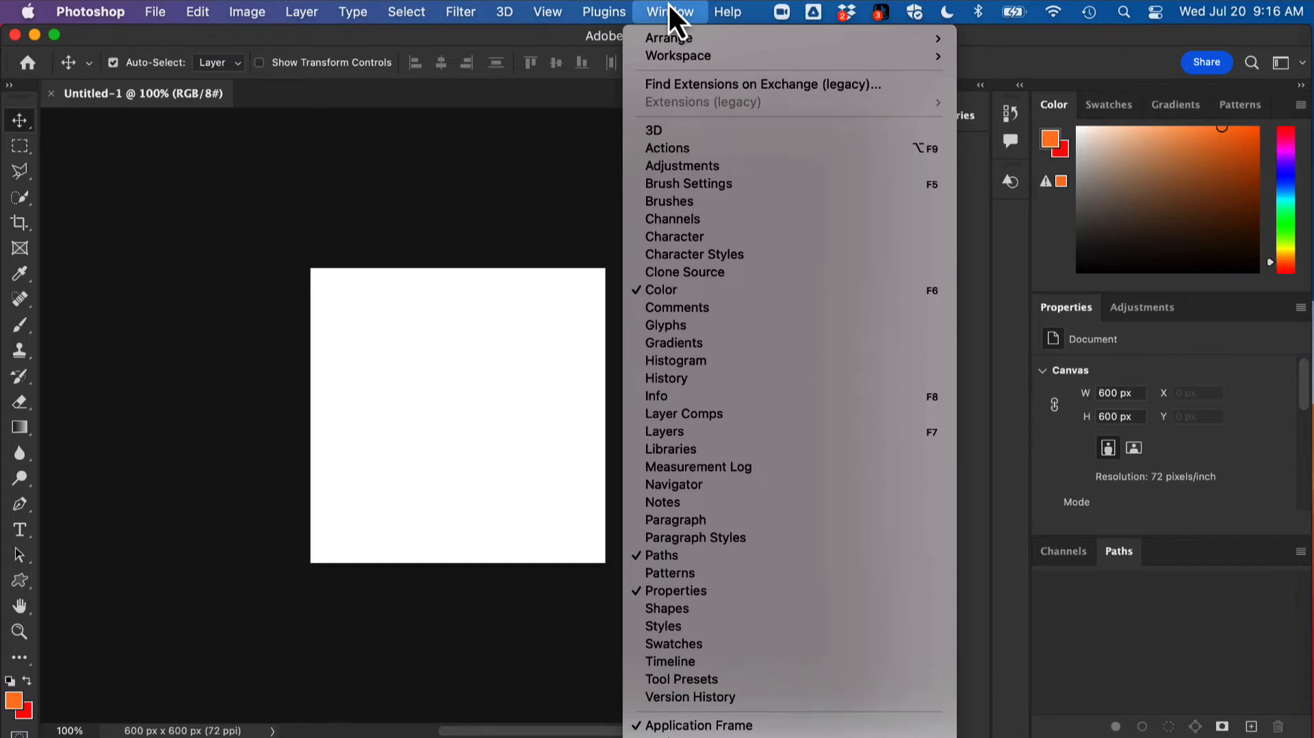
click(665, 434)
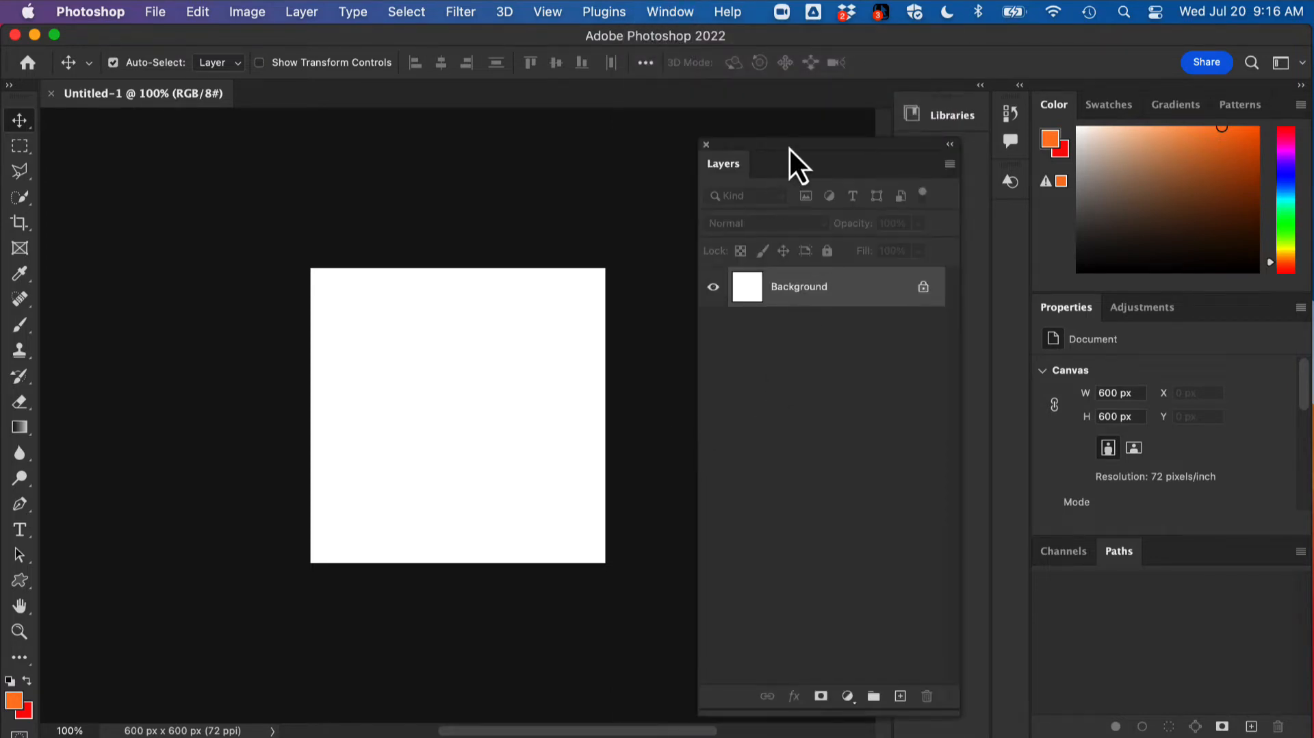
drag(791, 150, 797, 113)
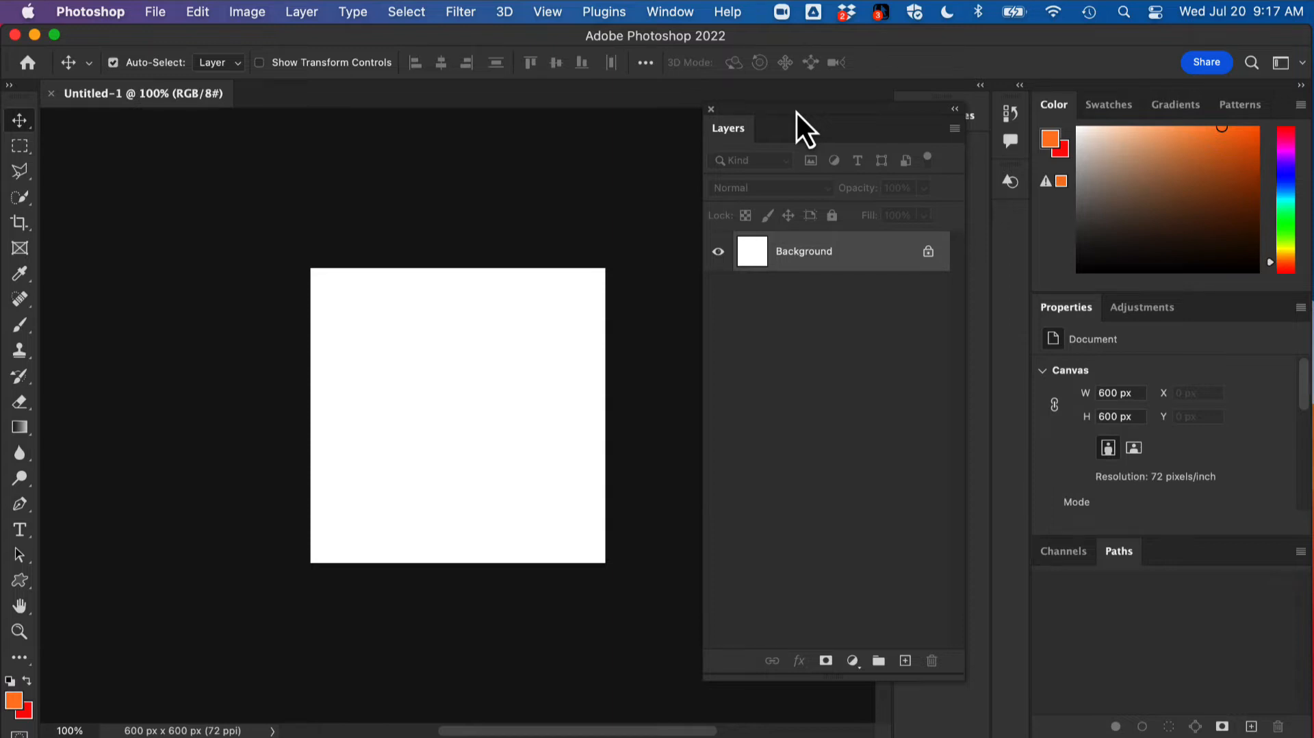
Place the beach photo pexels-asad-photo-maldives-1450353.jpg in the document as an embedded image.
click(154, 12)
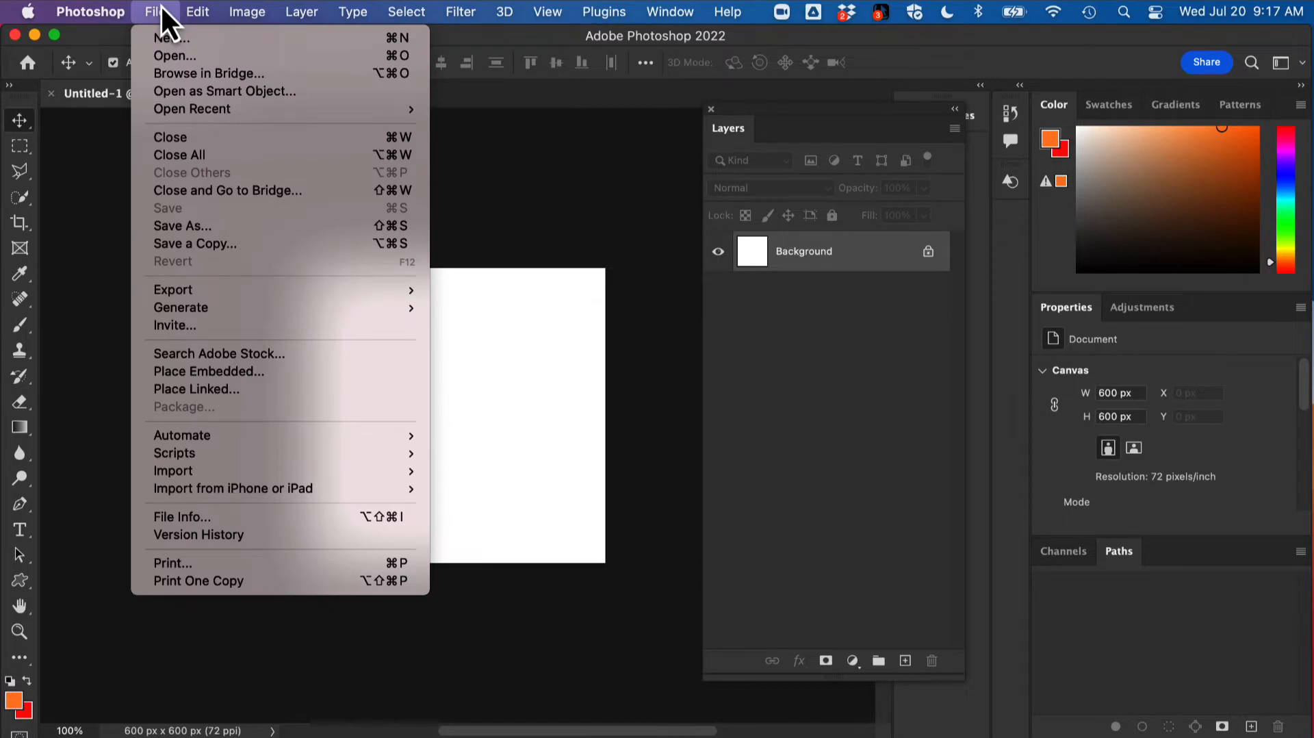
click(211, 370)
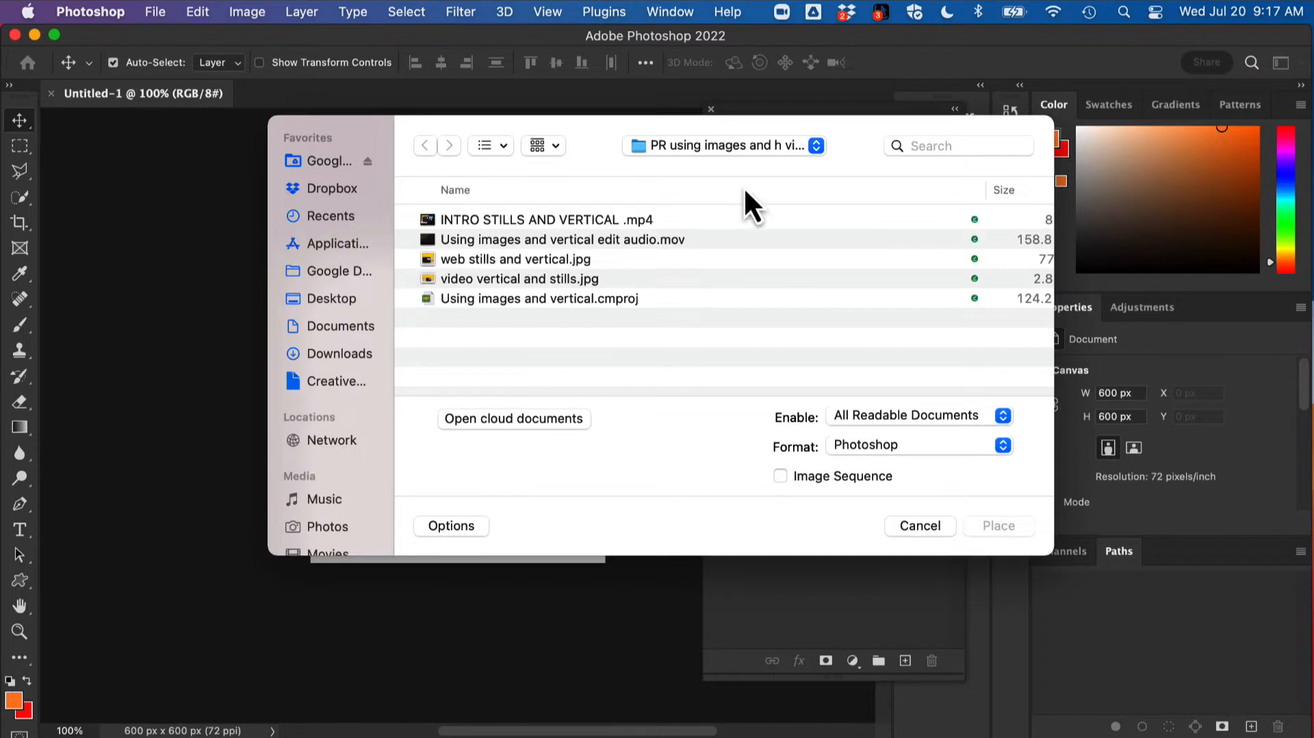
click(753, 143)
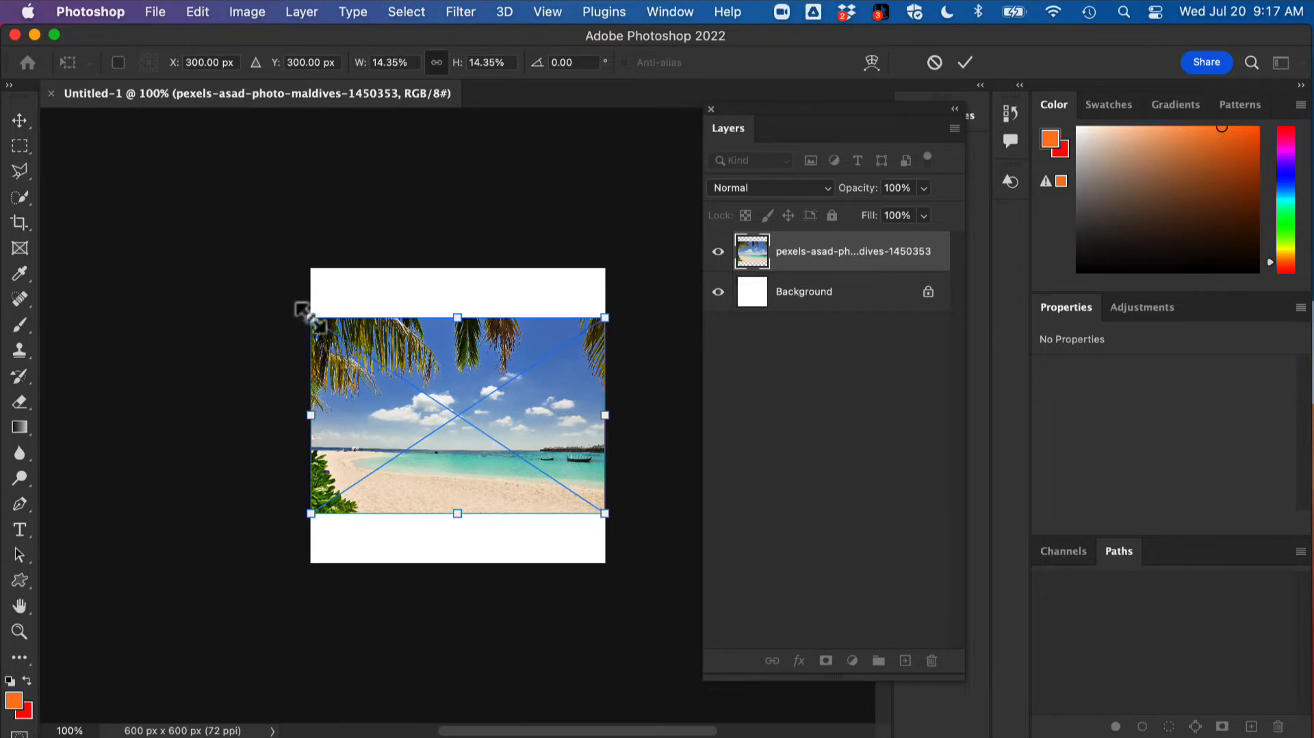
Scale the placed beach photo proportionally to about 23% so it covers the canvas, and centre it at X 300 px, Y 300 px.
drag(307, 316, 216, 249)
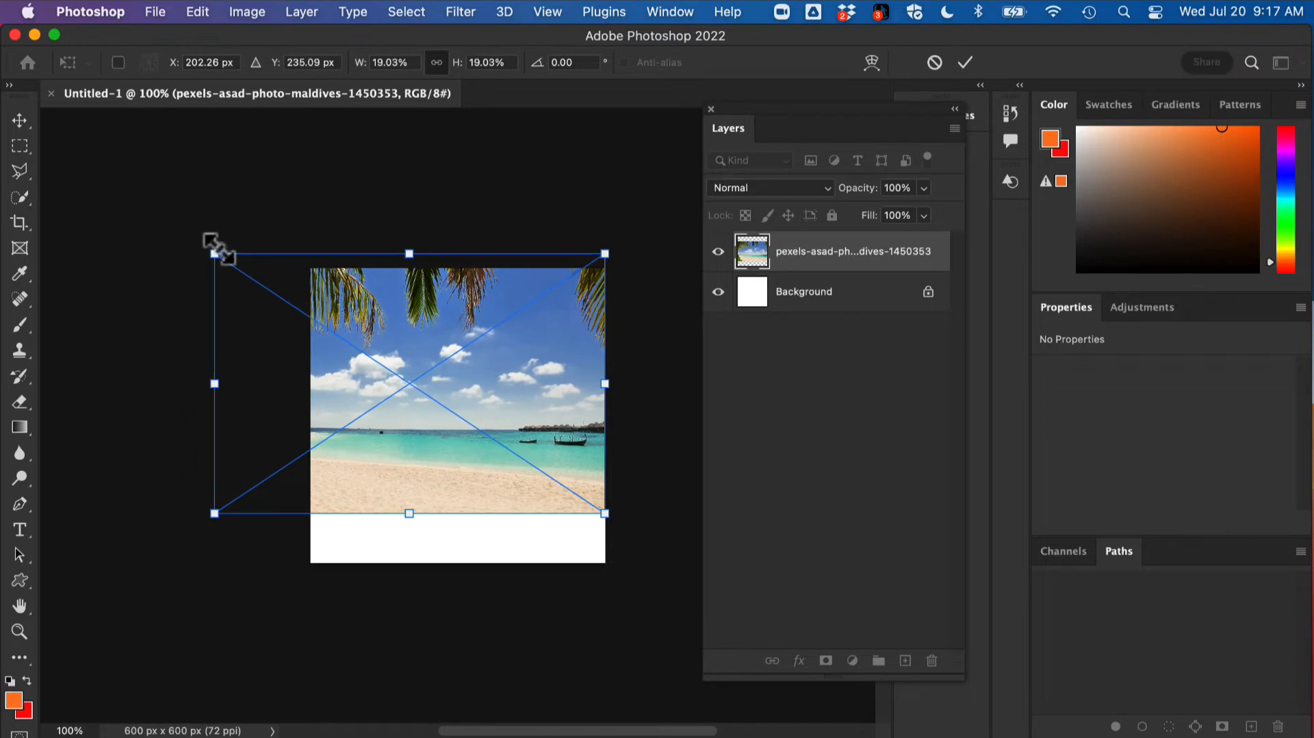
drag(603, 516, 679, 582)
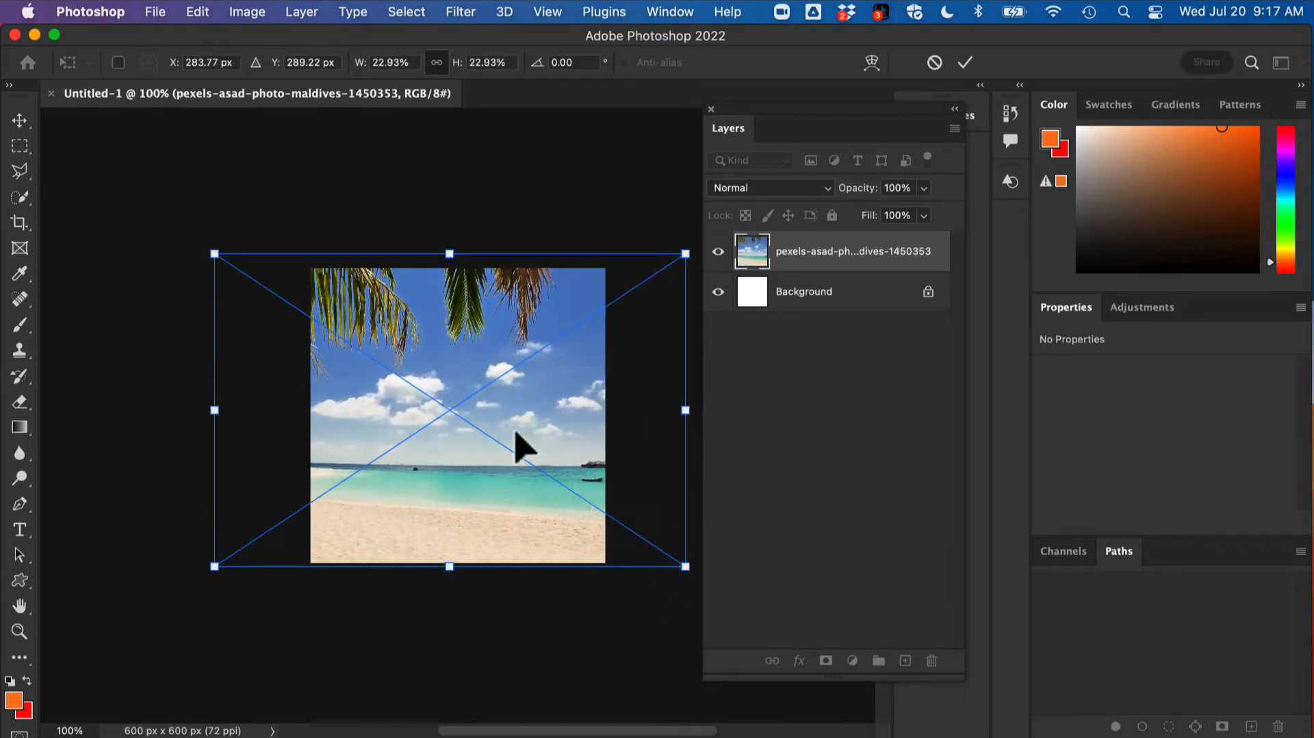
mouse_move(516, 431)
mouse_down()
mouse_move(534, 432)
mouse_move(523, 413)
mouse_move(526, 429)
mouse_up()
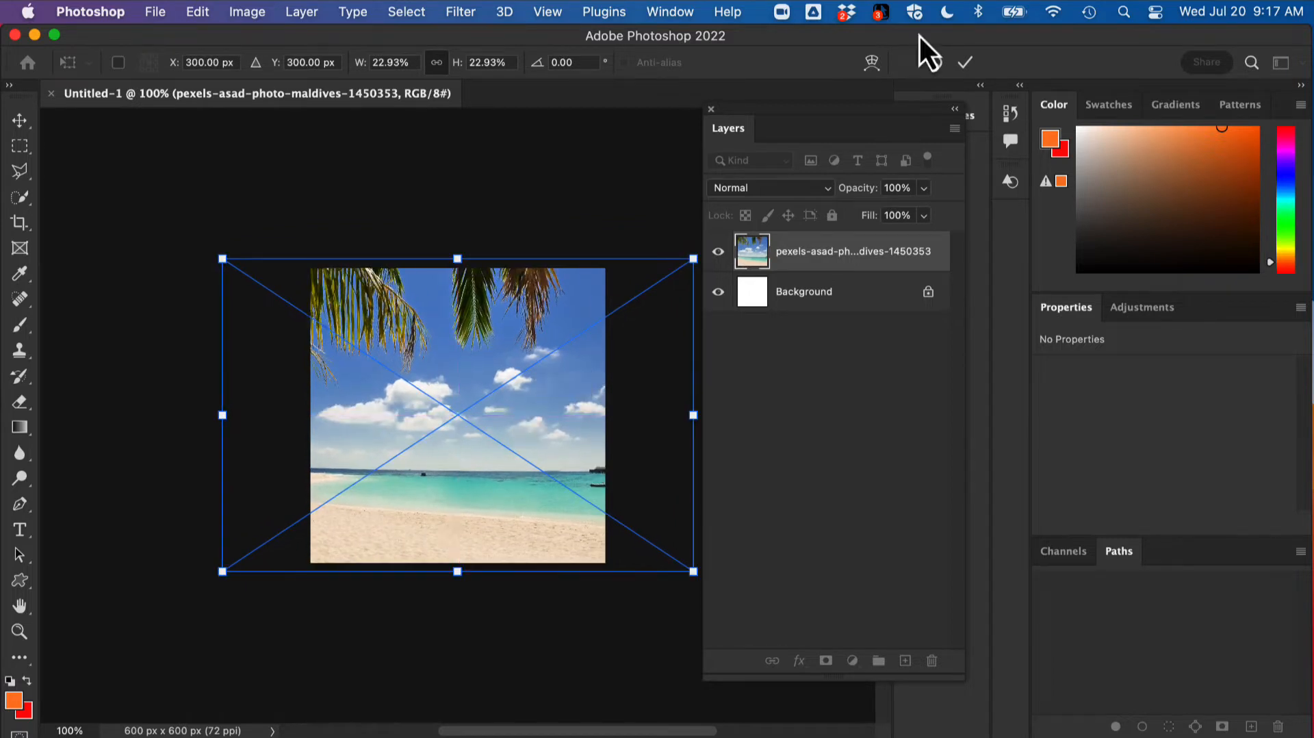
click(964, 64)
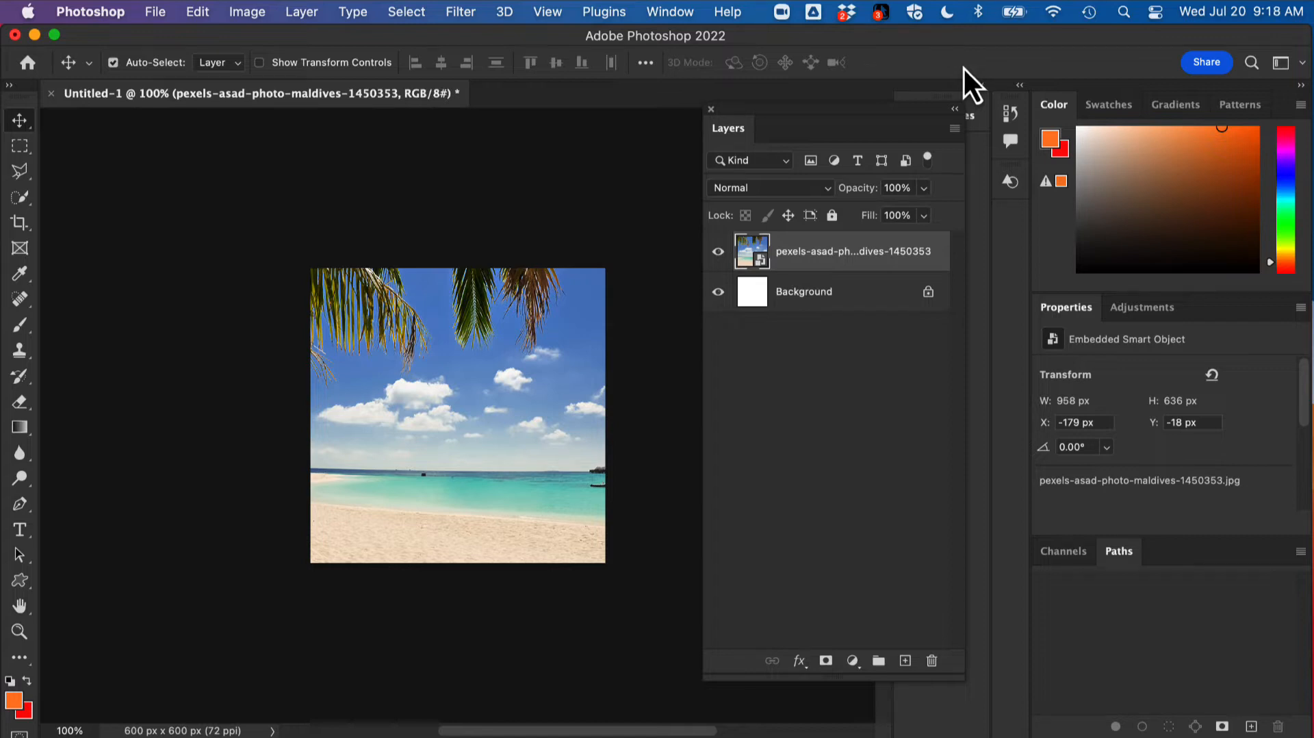
Hide the beach photo layer and fill the Background layer with the red colour #fc5656 at 100% opacity.
click(717, 252)
click(796, 305)
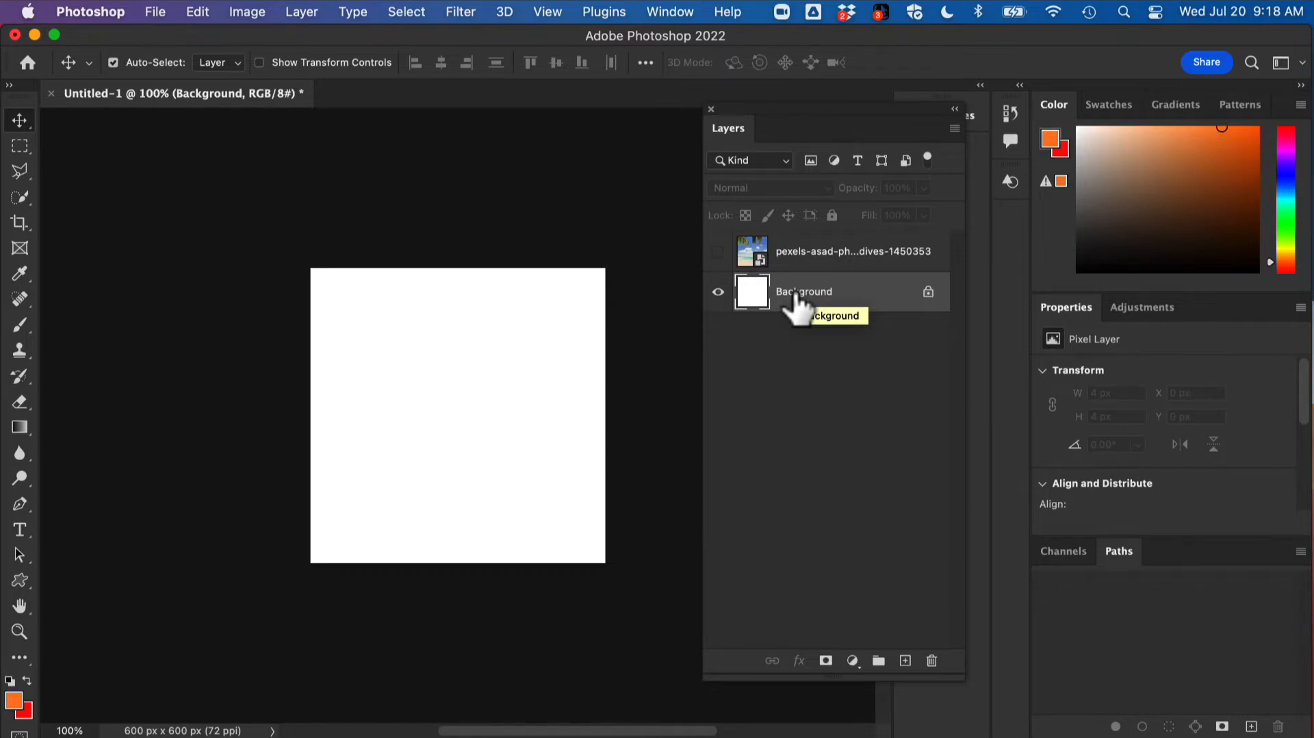
click(200, 9)
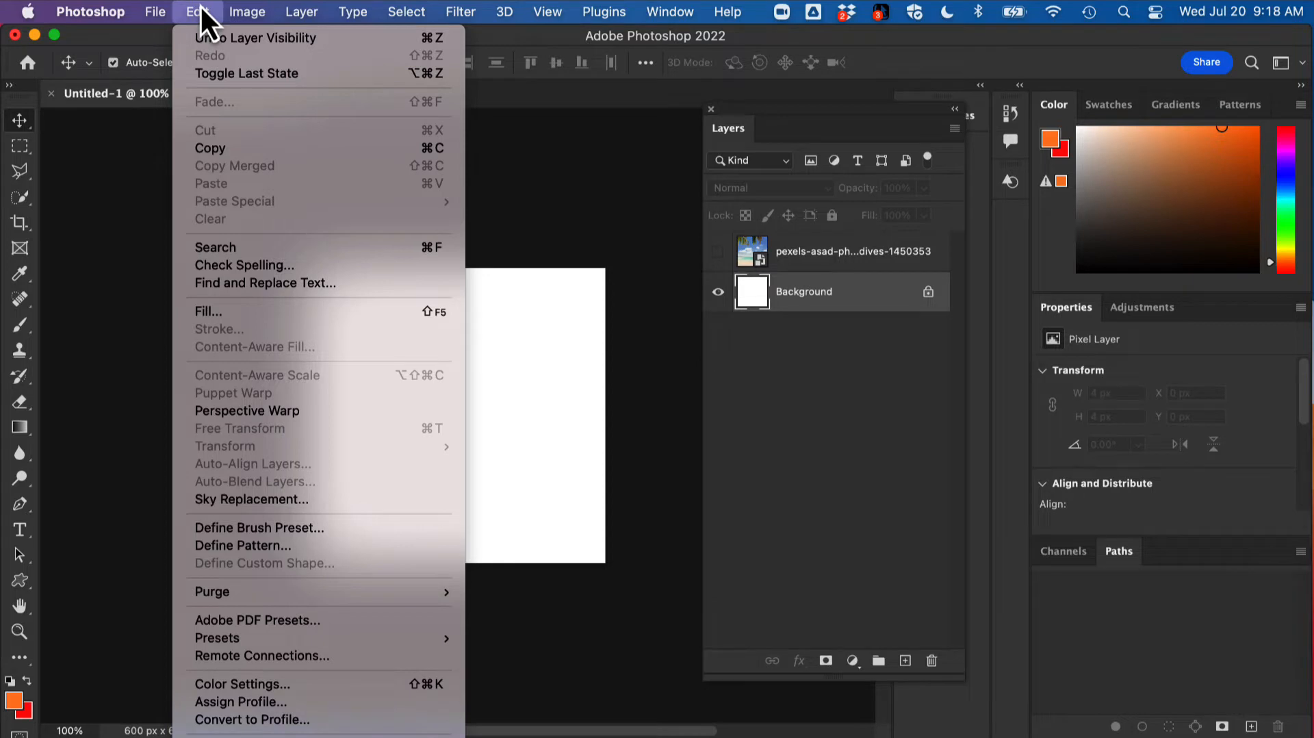
click(245, 315)
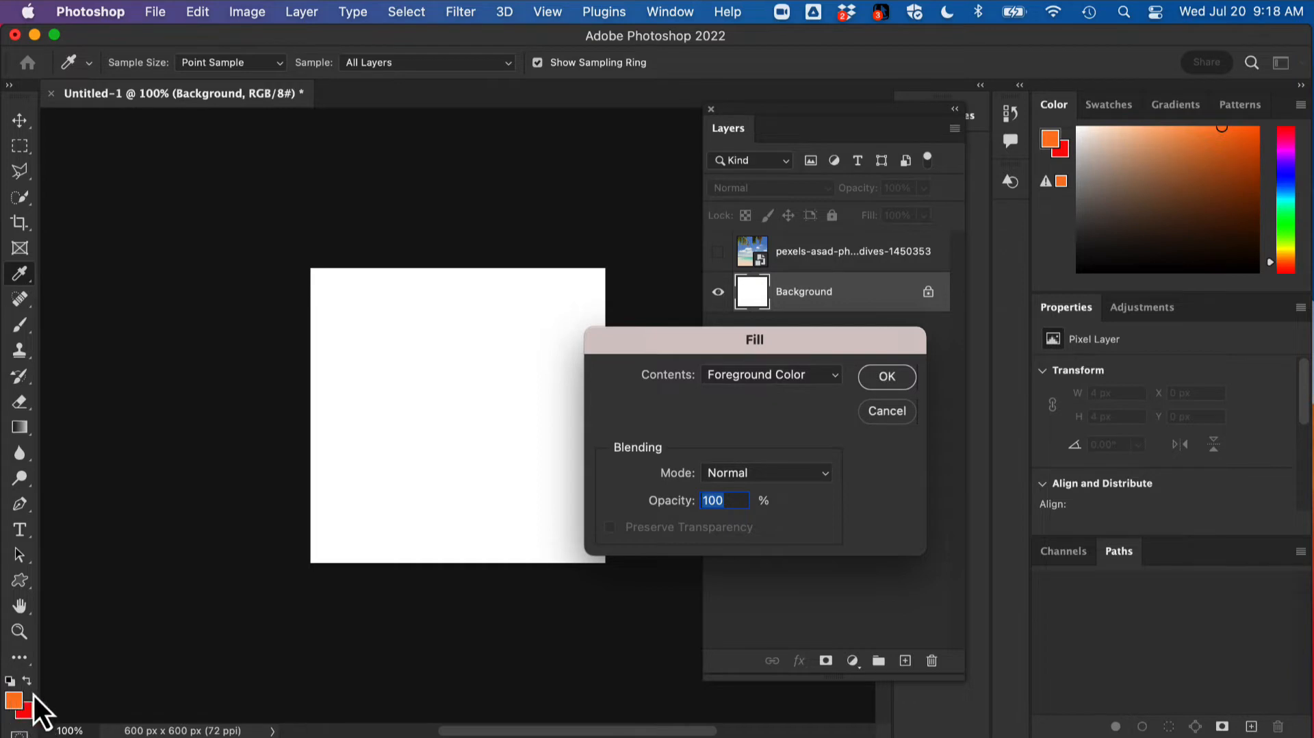
click(738, 378)
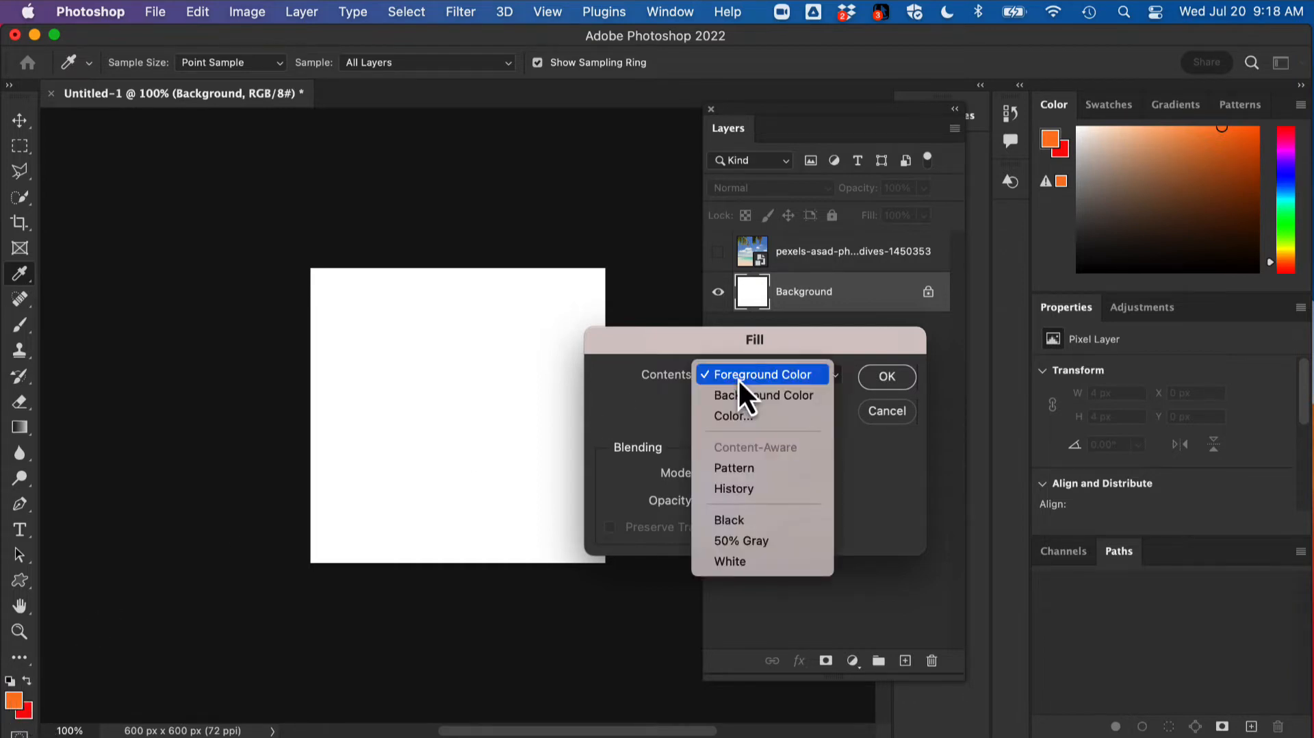
click(733, 417)
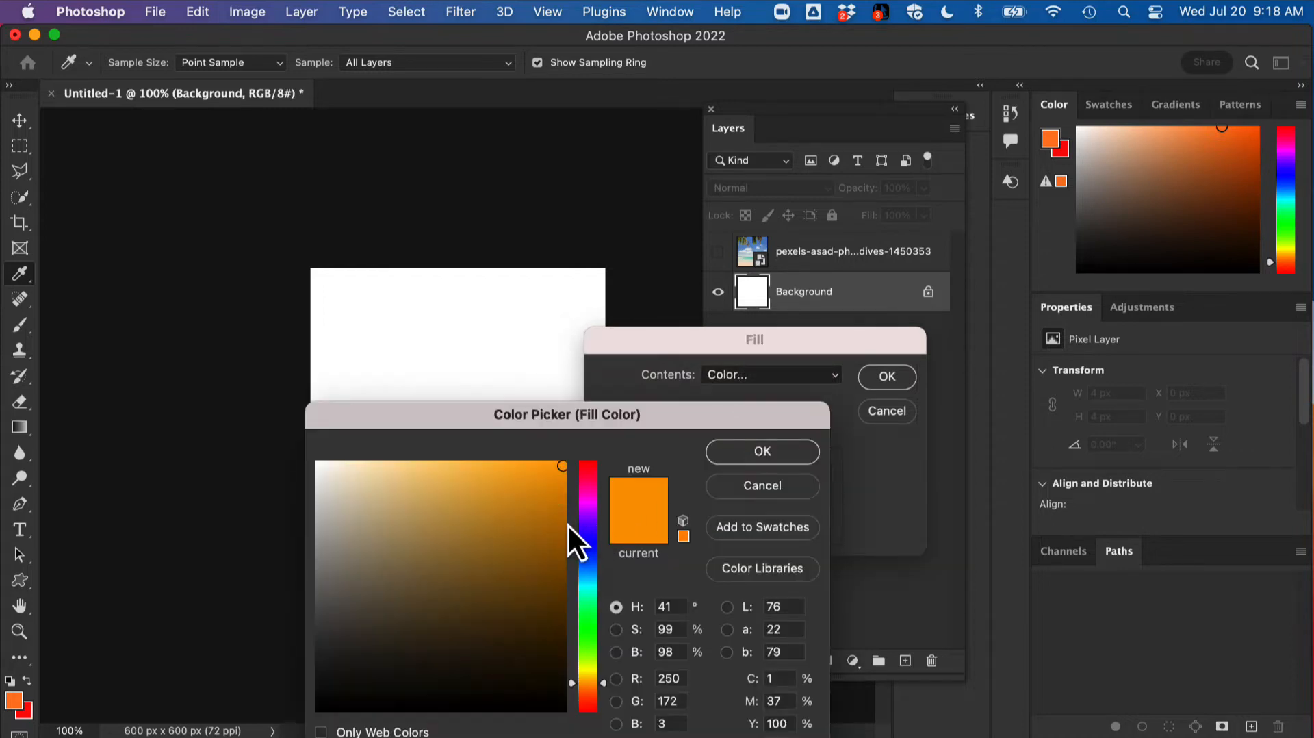
drag(687, 409, 628, 249)
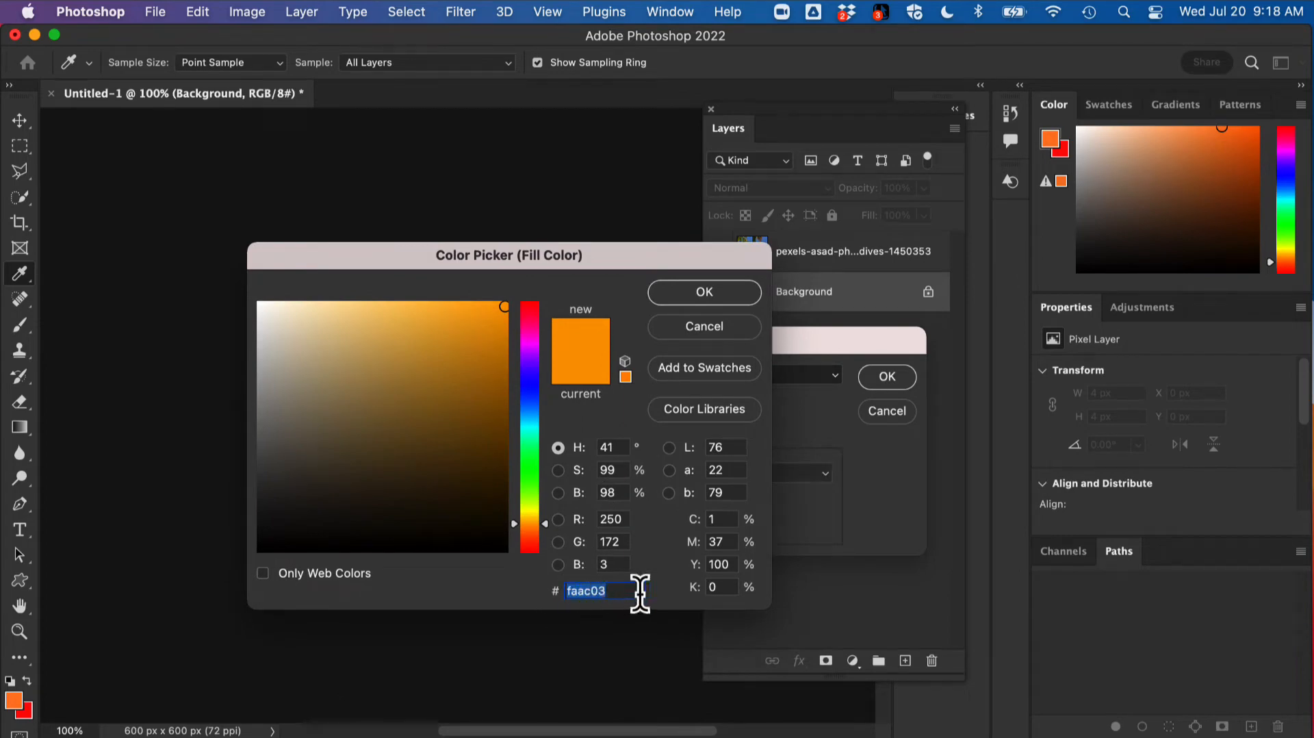
click(732, 297)
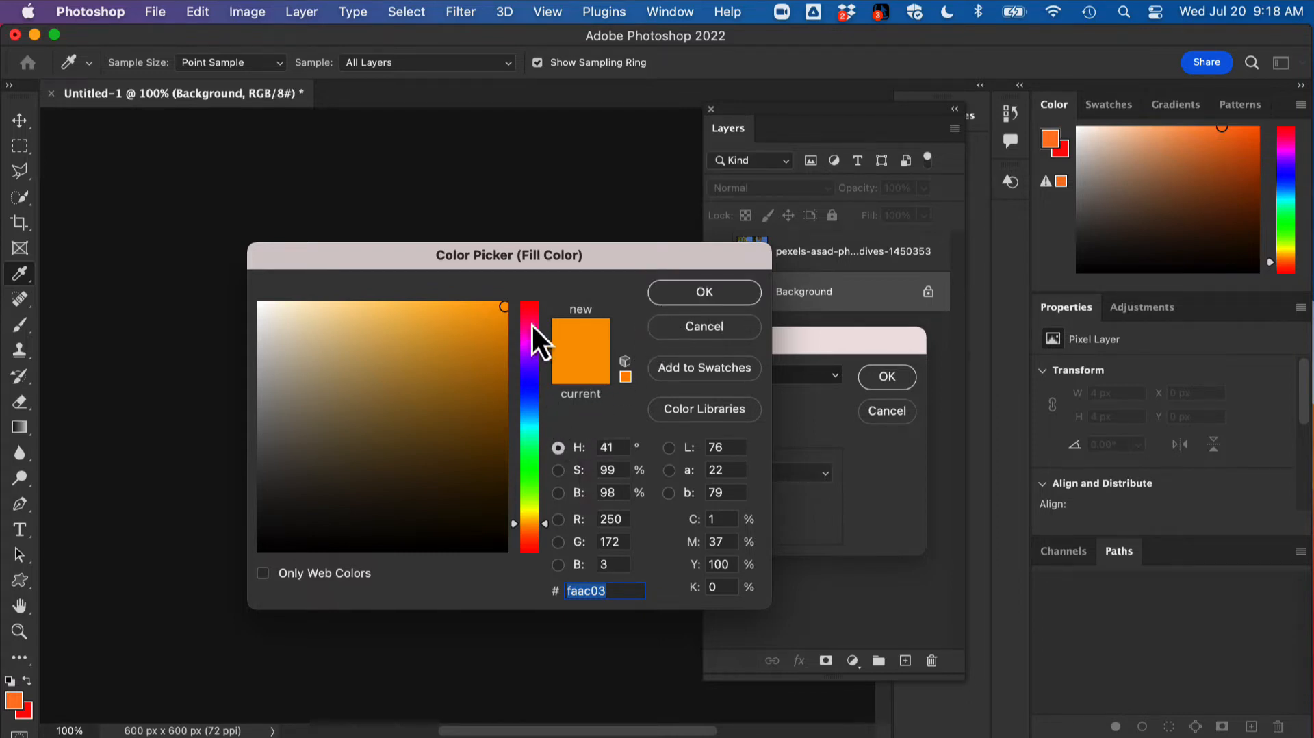
mouse_move(532, 323)
mouse_down()
mouse_move(534, 299)
mouse_move(419, 294)
mouse_up()
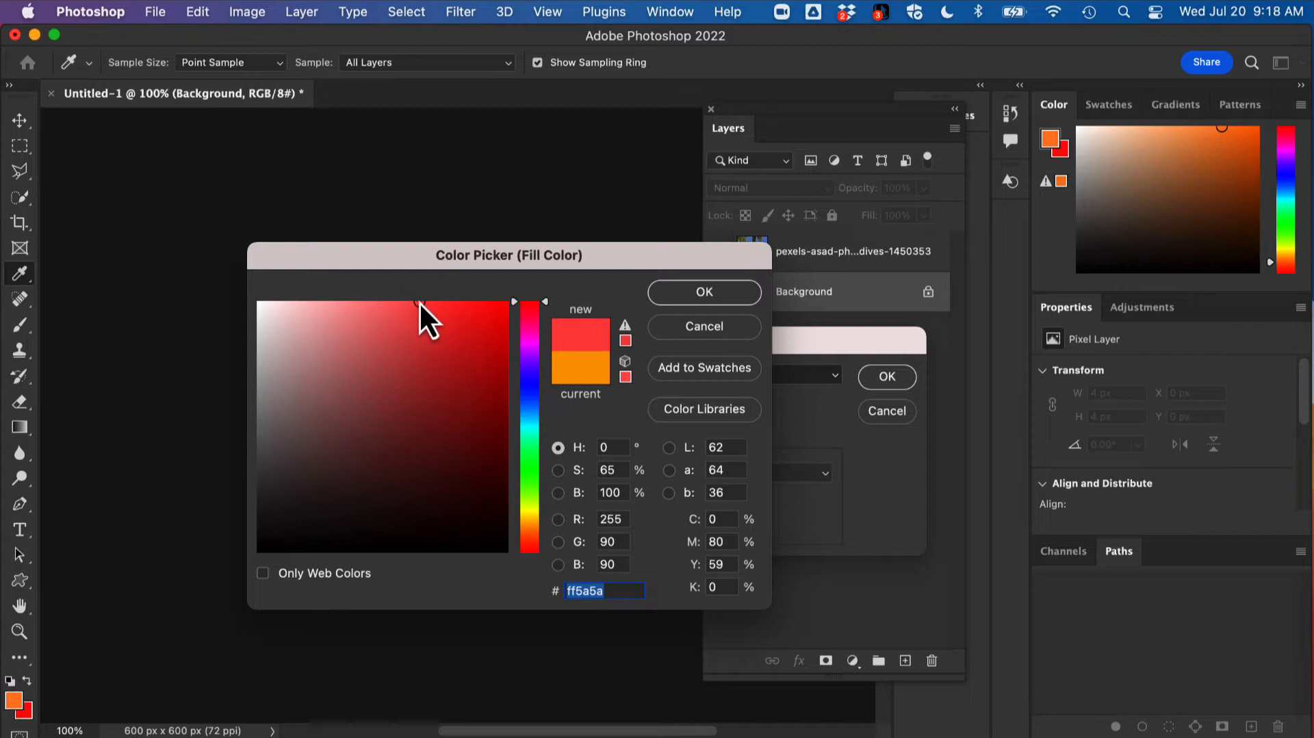
click(423, 304)
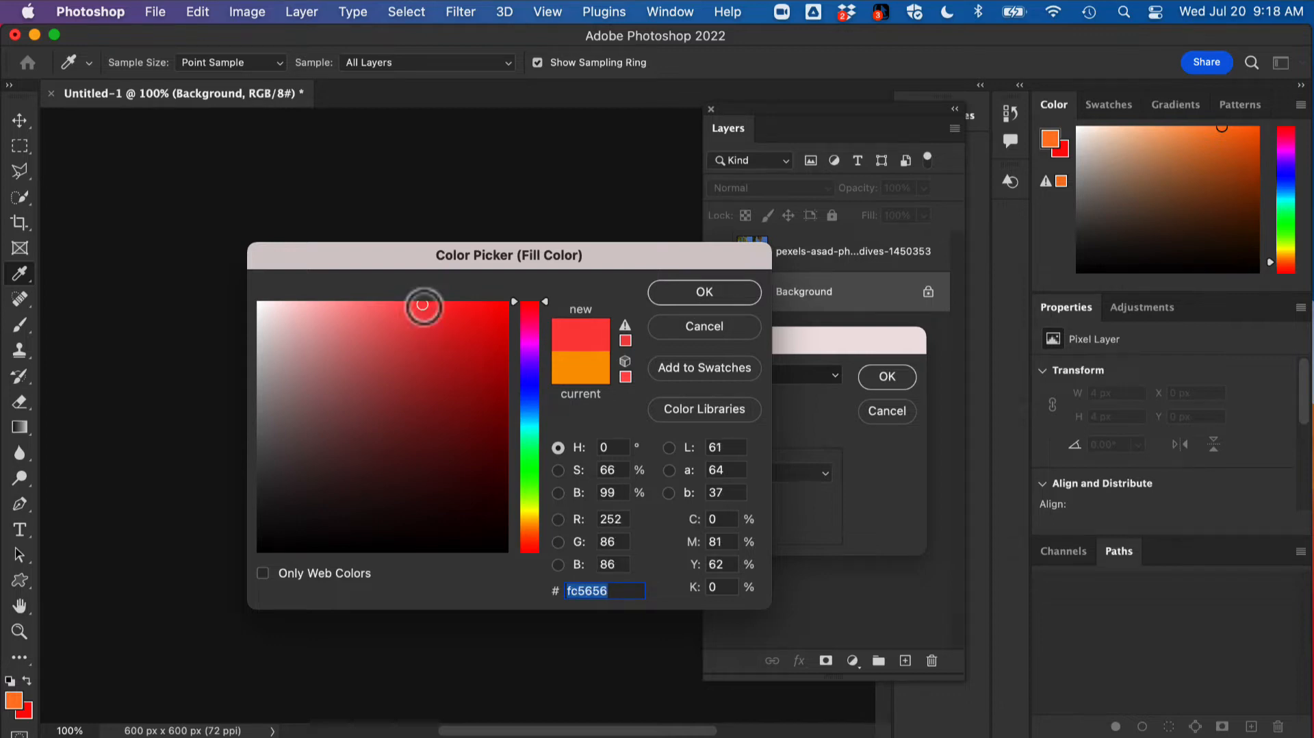
click(701, 288)
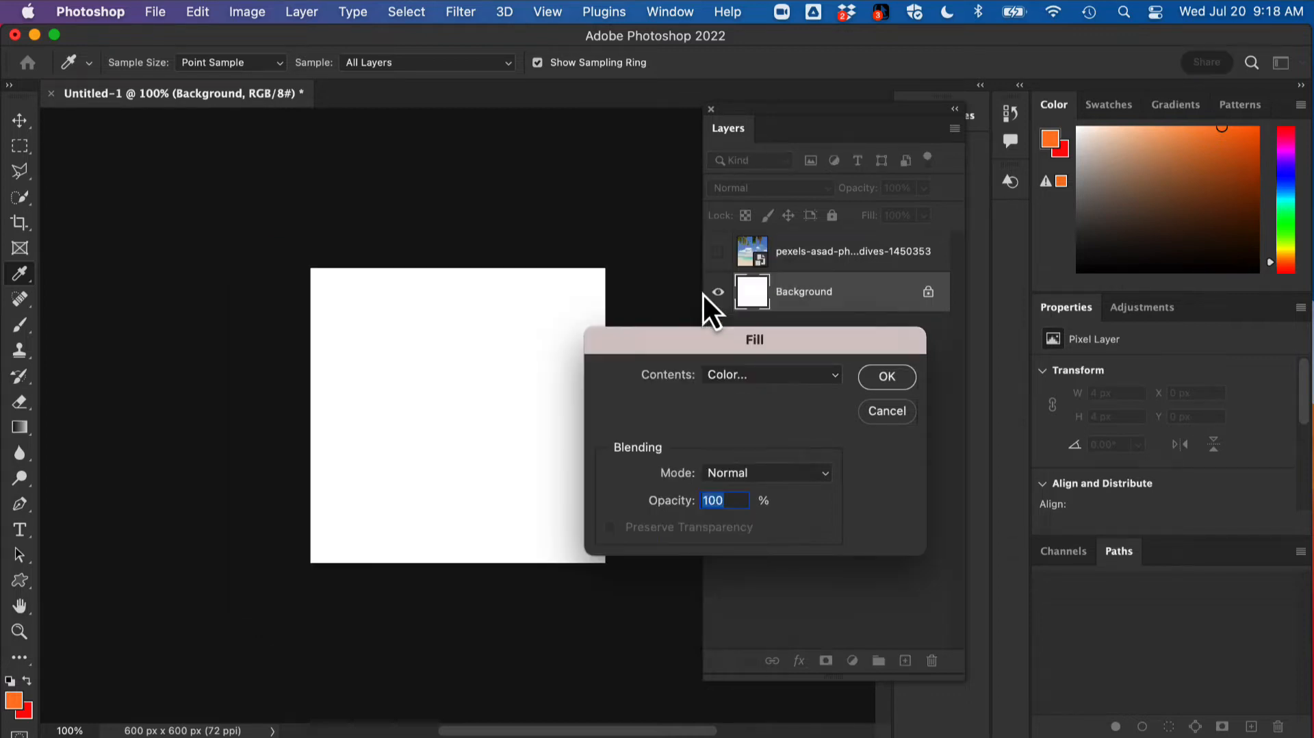
click(897, 379)
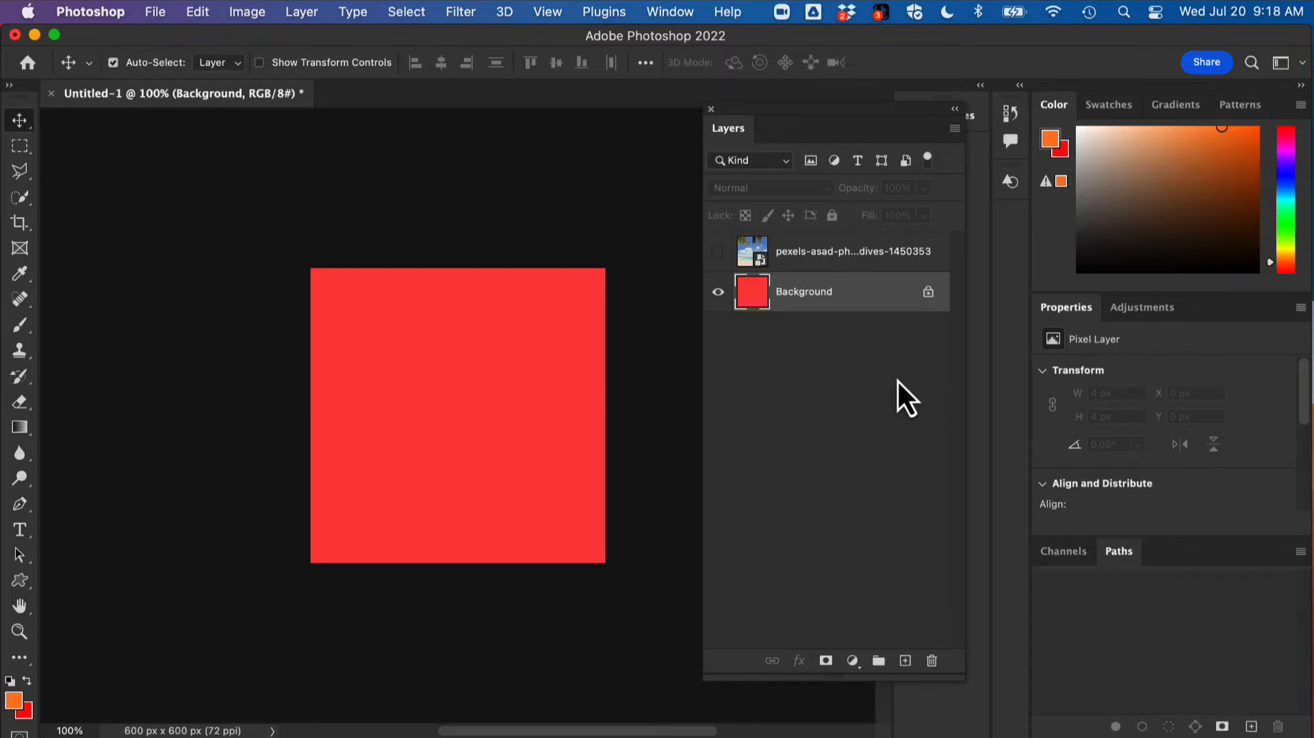
Add the horizontal text "SUMMERTIME" in the upper part of the red canvas.
click(21, 530)
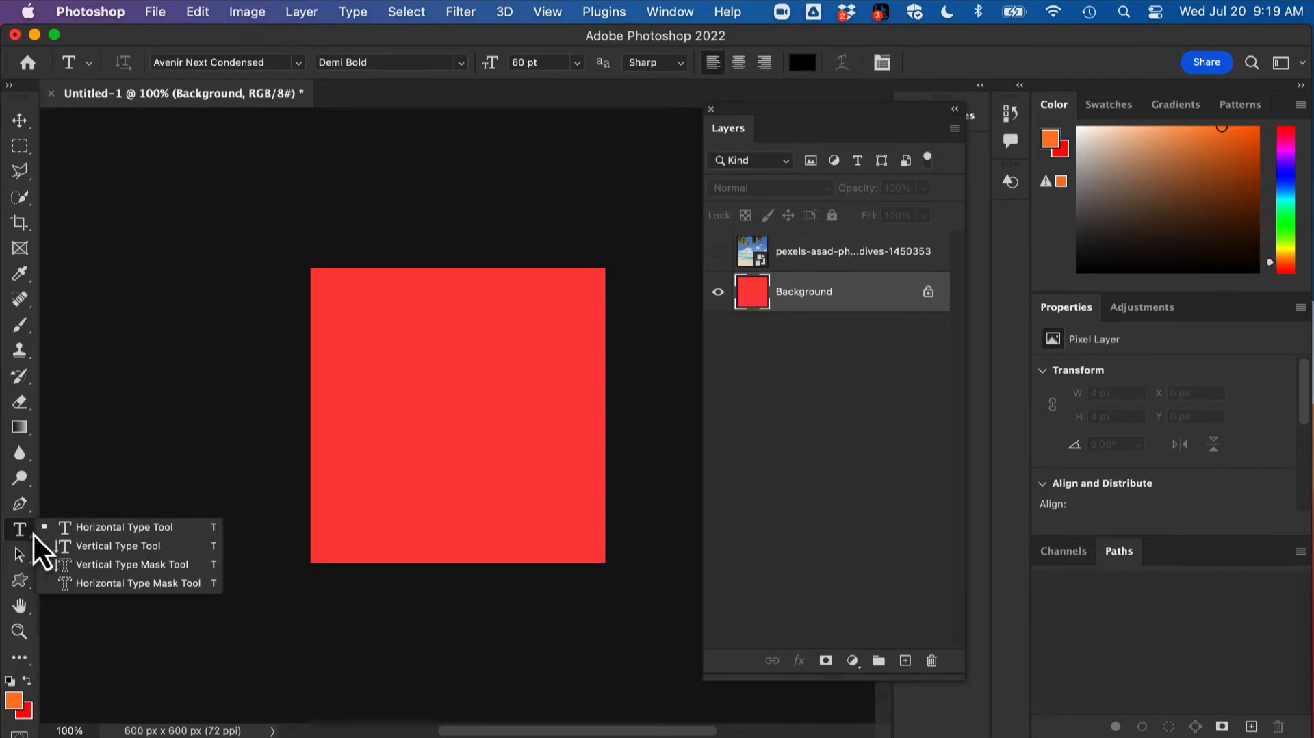
click(100, 528)
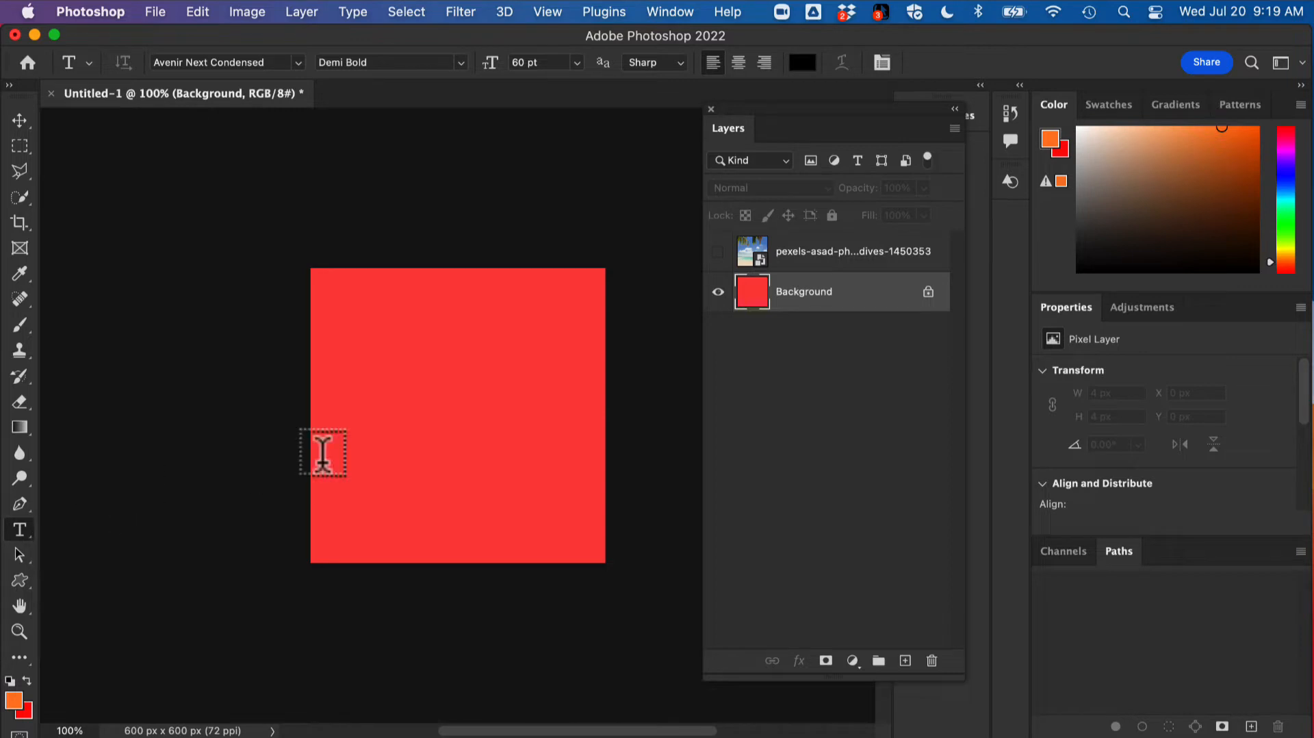
click(346, 371)
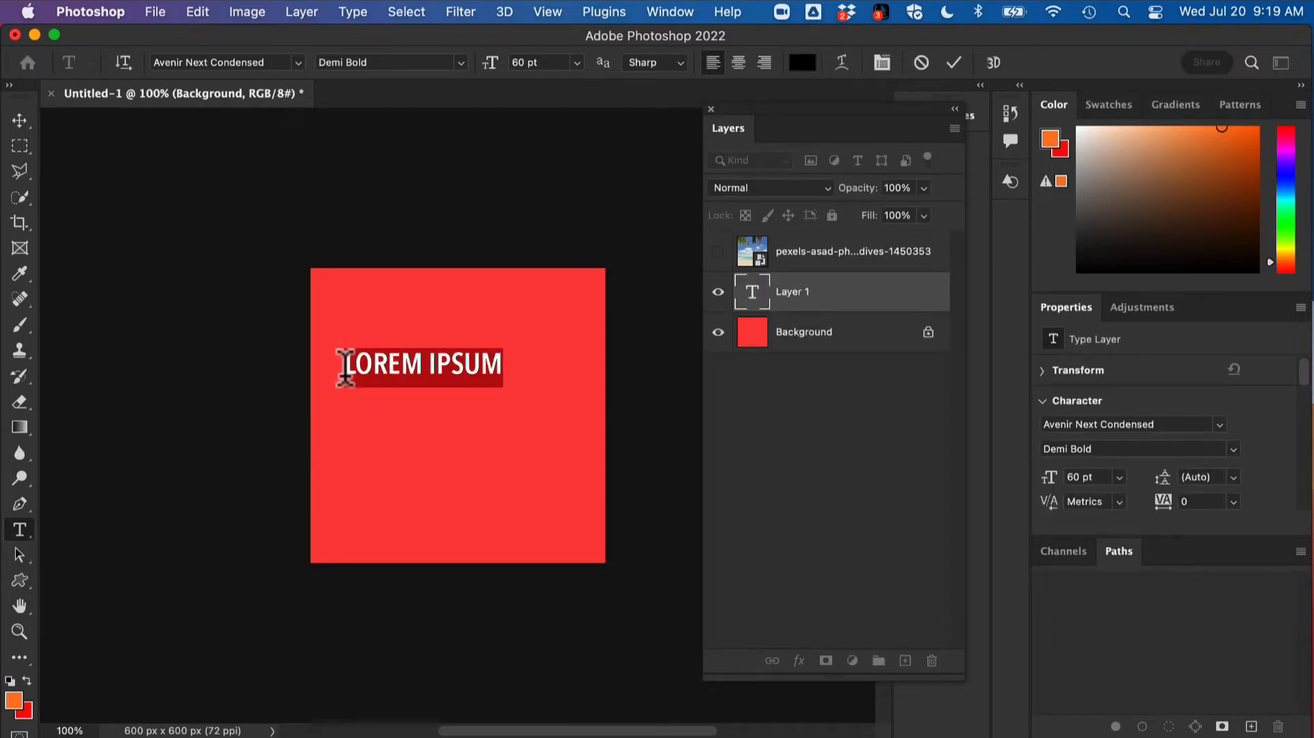
text(SU)
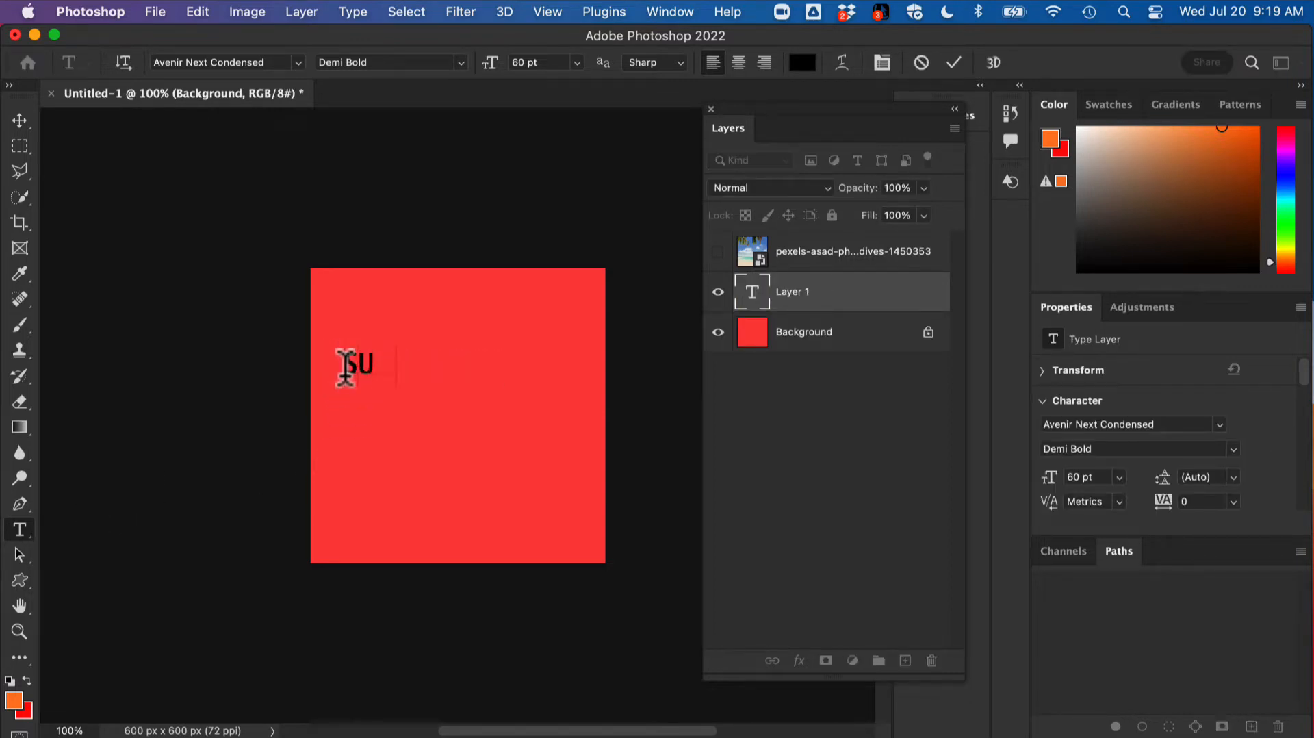
text(MMERTIME)
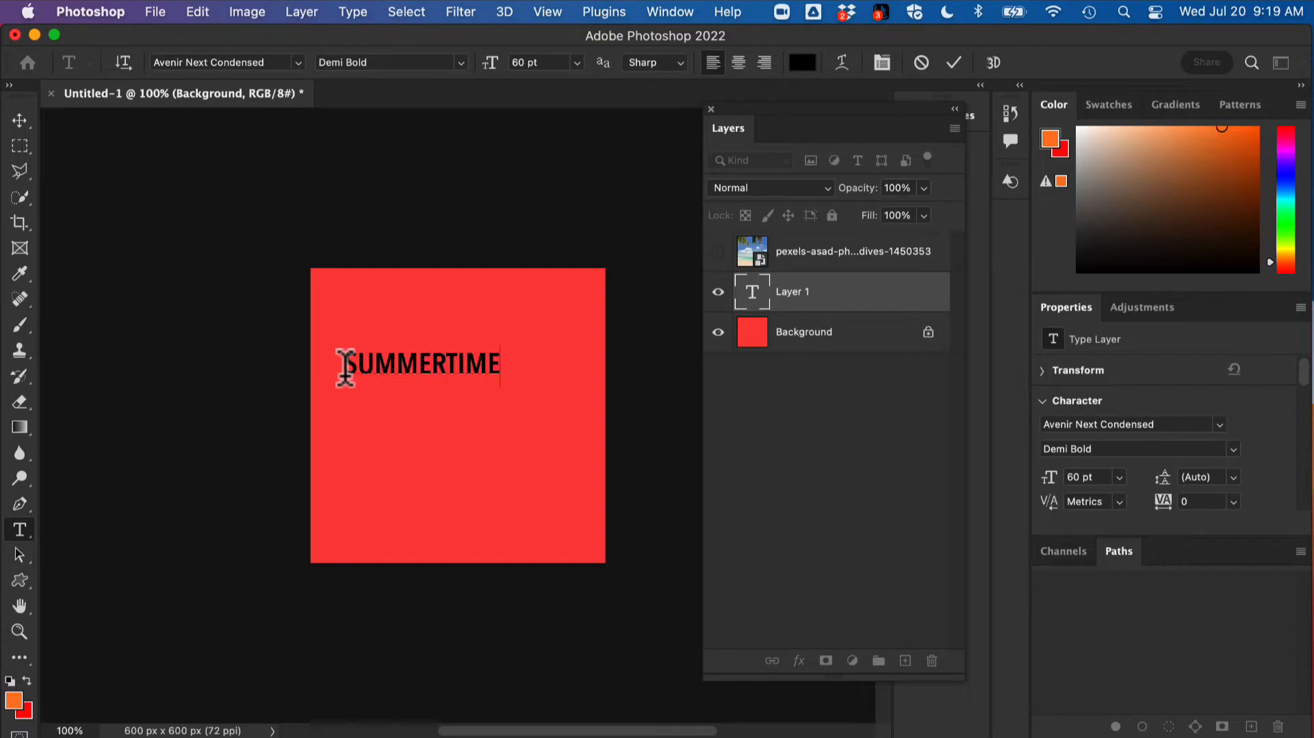
Change the SUMMERTIME text's colour to yellow-orange #ffc038 and its font size to 100 pt.
key(super+a)
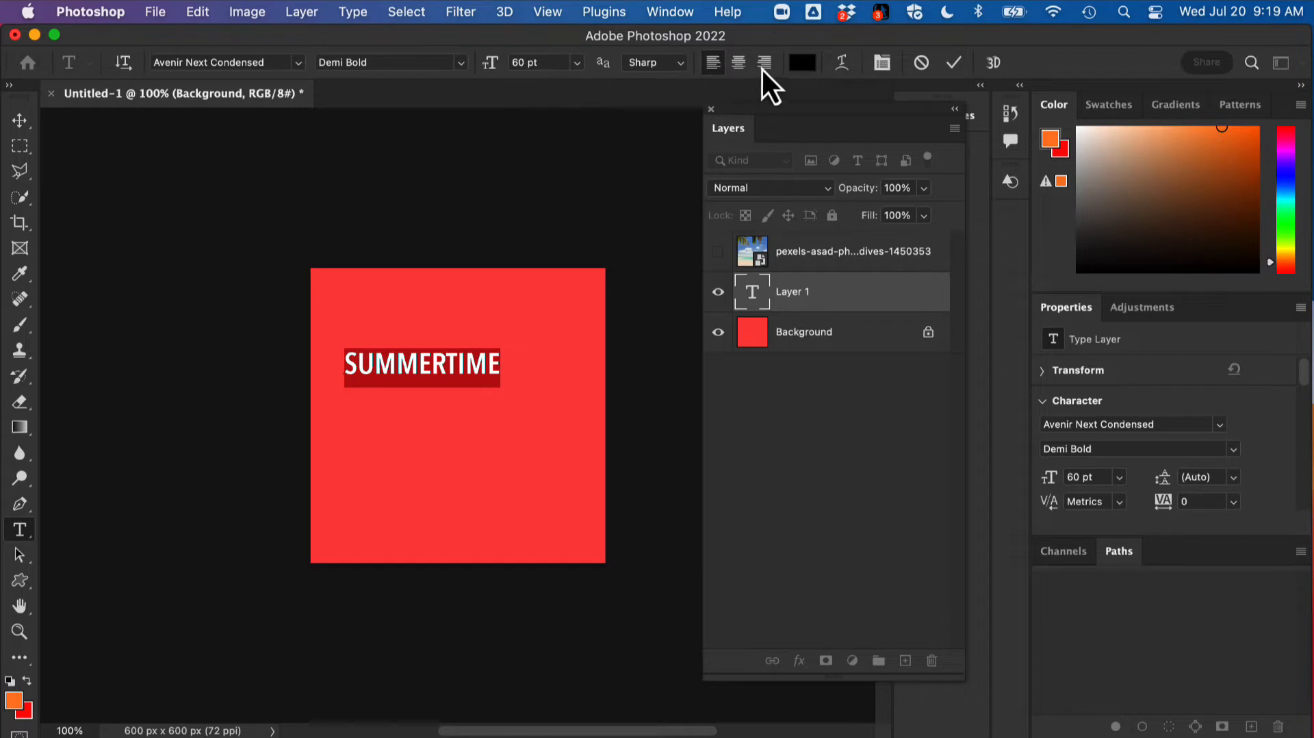
click(801, 64)
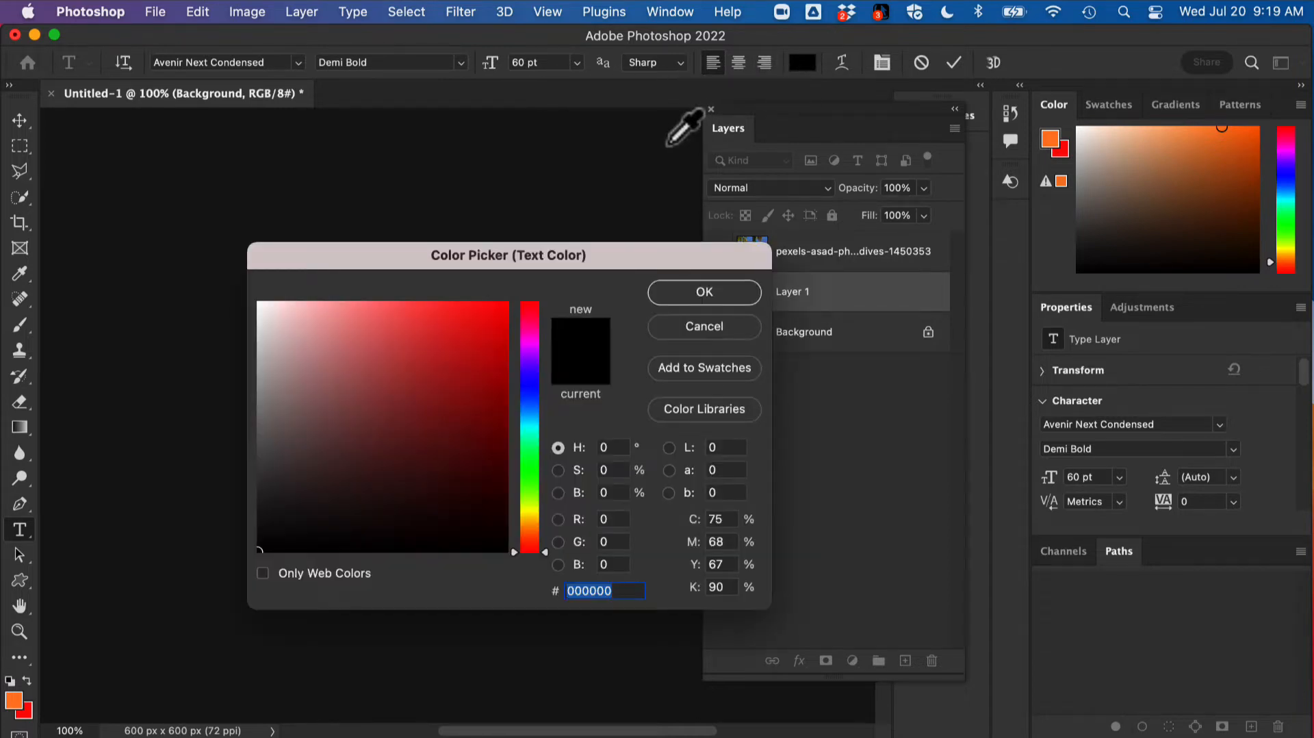
click(535, 525)
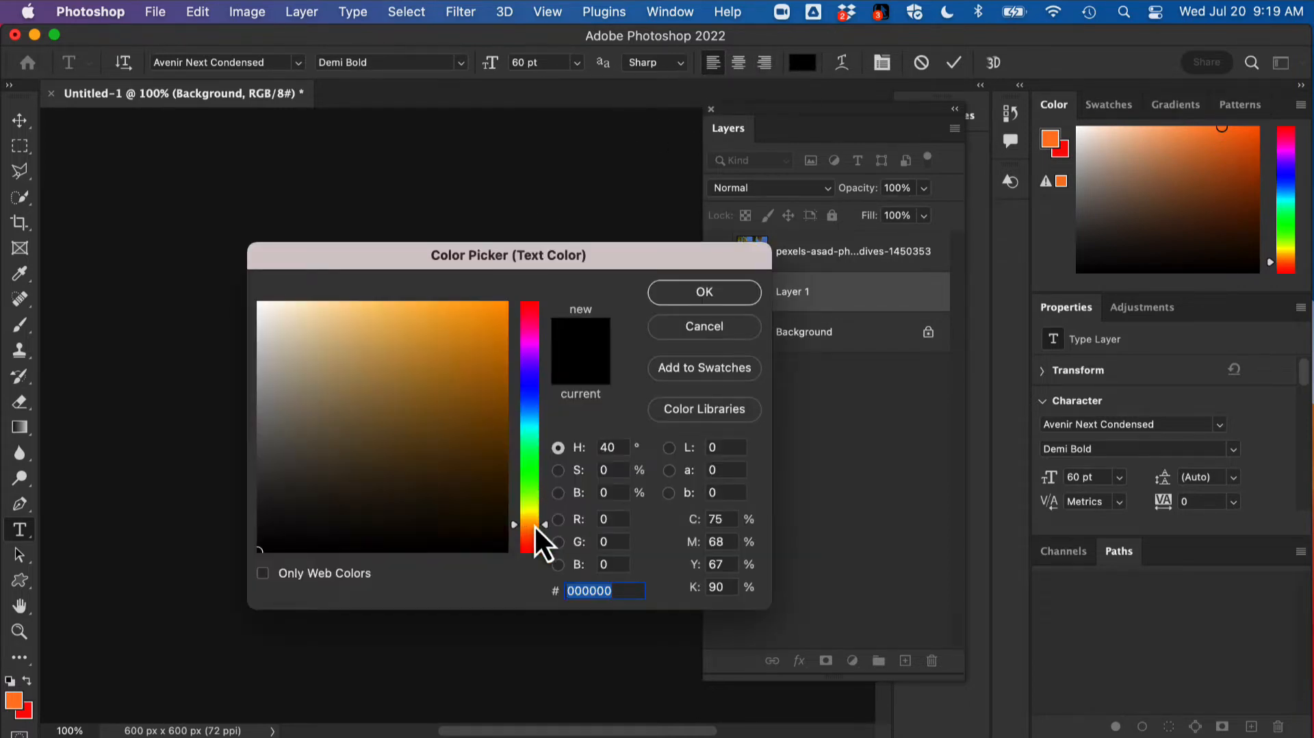
mouse_move(483, 301)
mouse_down()
mouse_move(516, 290)
mouse_move(451, 287)
mouse_up()
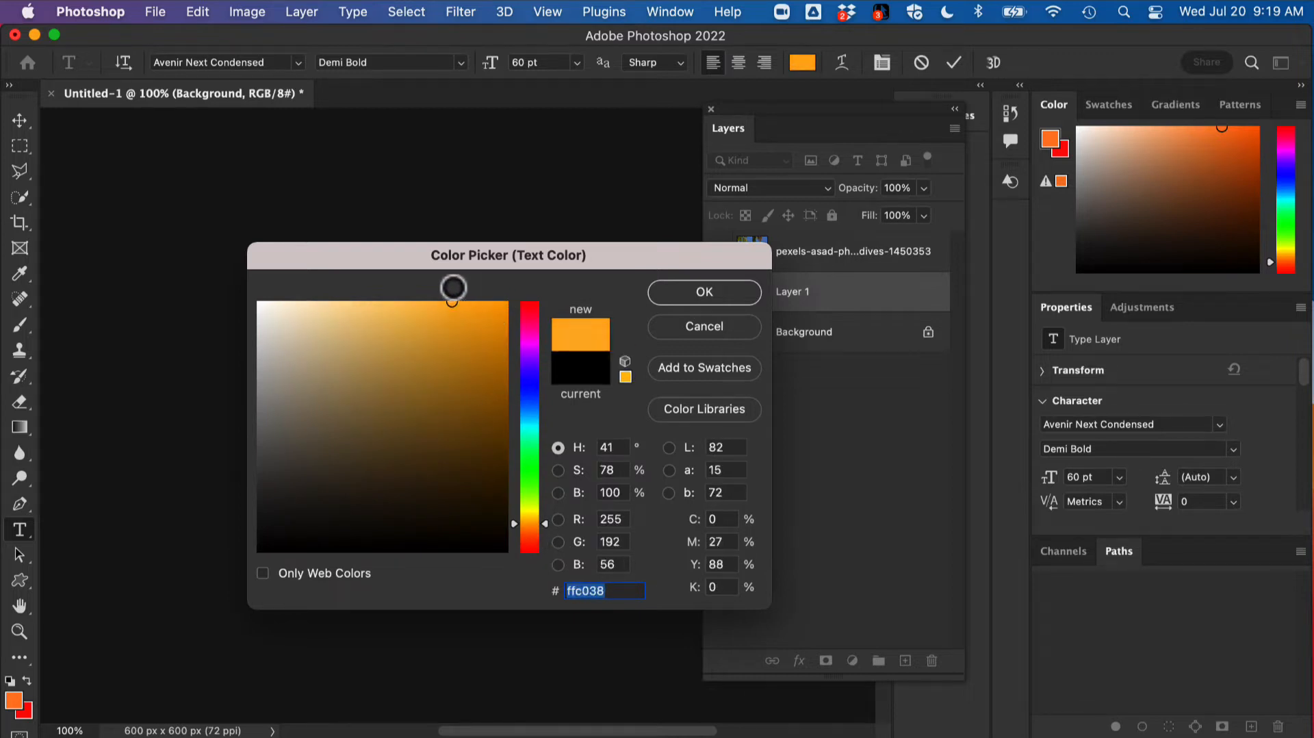
click(721, 299)
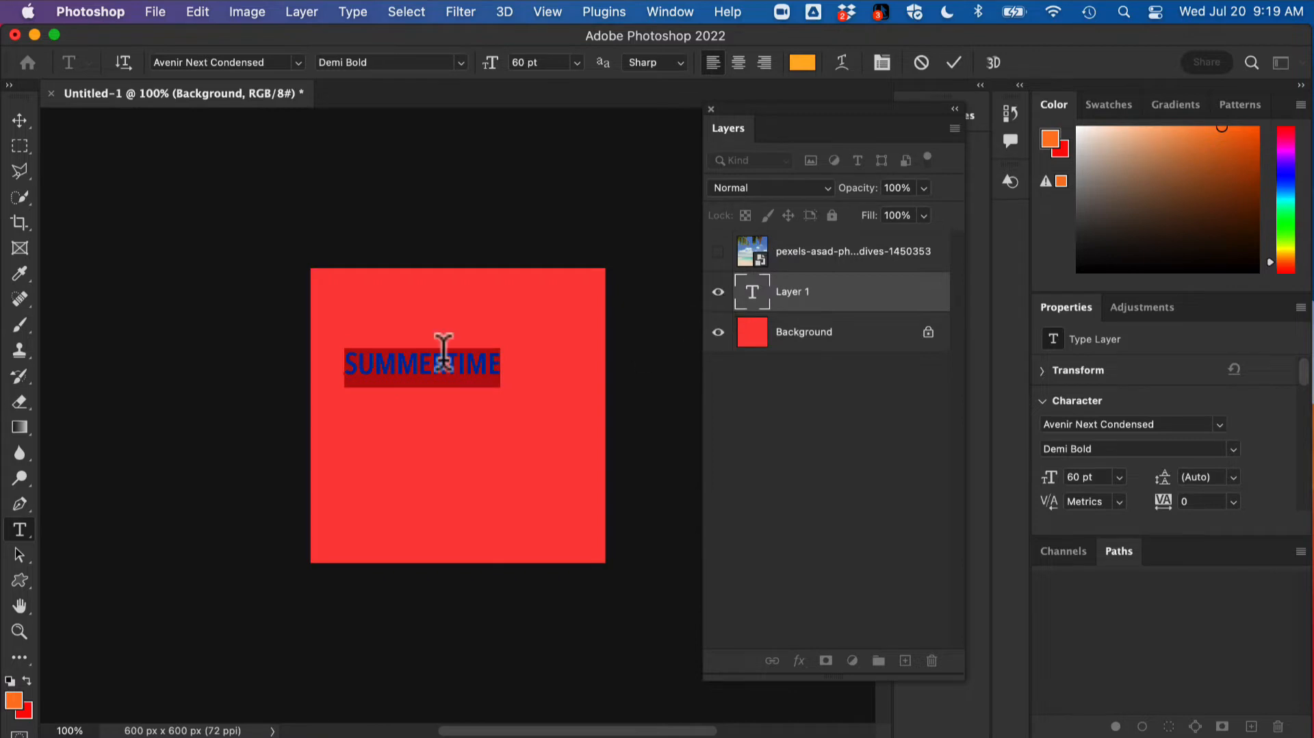
click(577, 62)
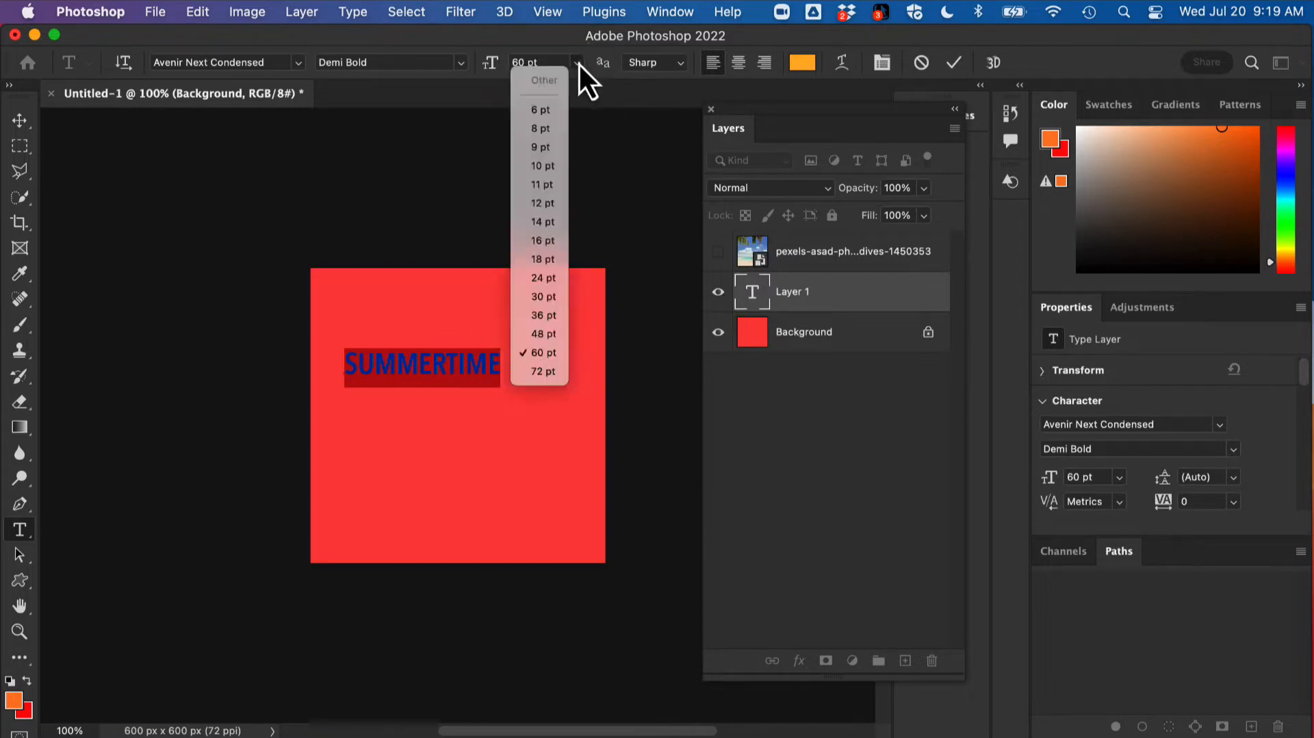
click(542, 378)
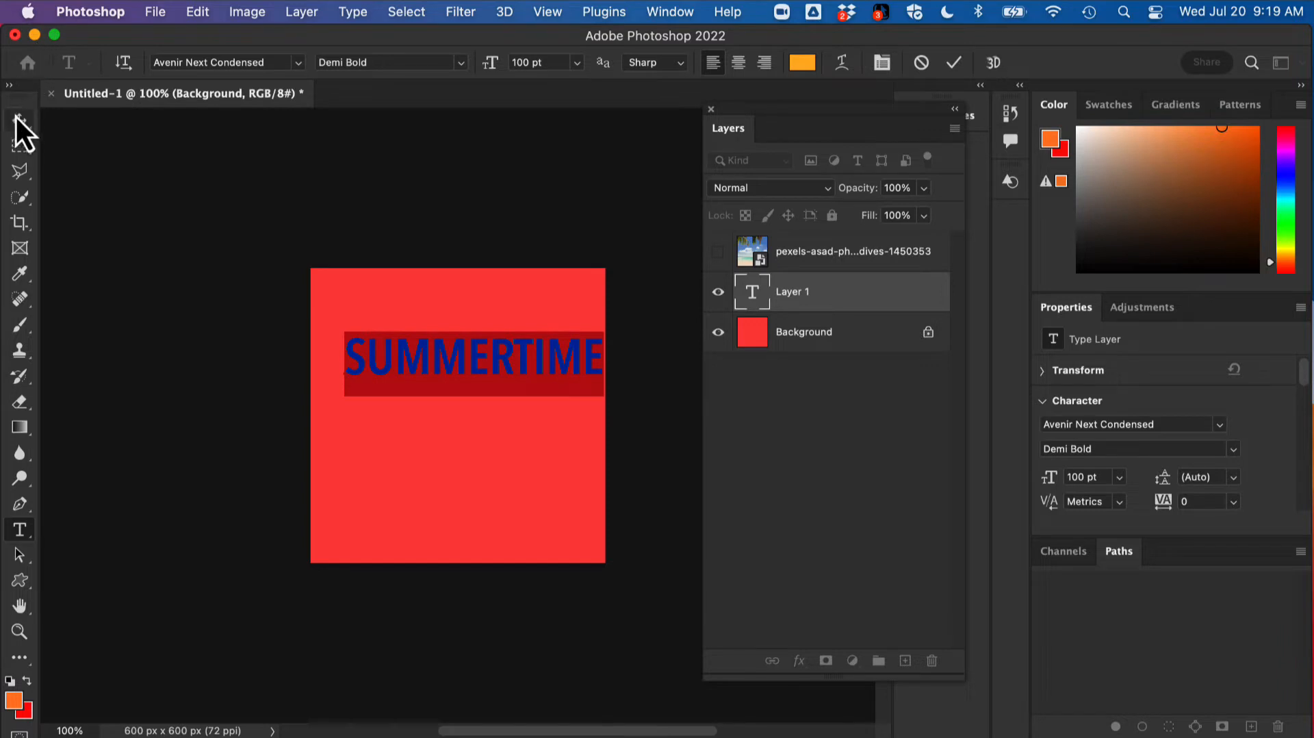
Commit the SUMMERTIME text and reposition it roughly centred horizontally in the upper part of the canvas.
click(20, 121)
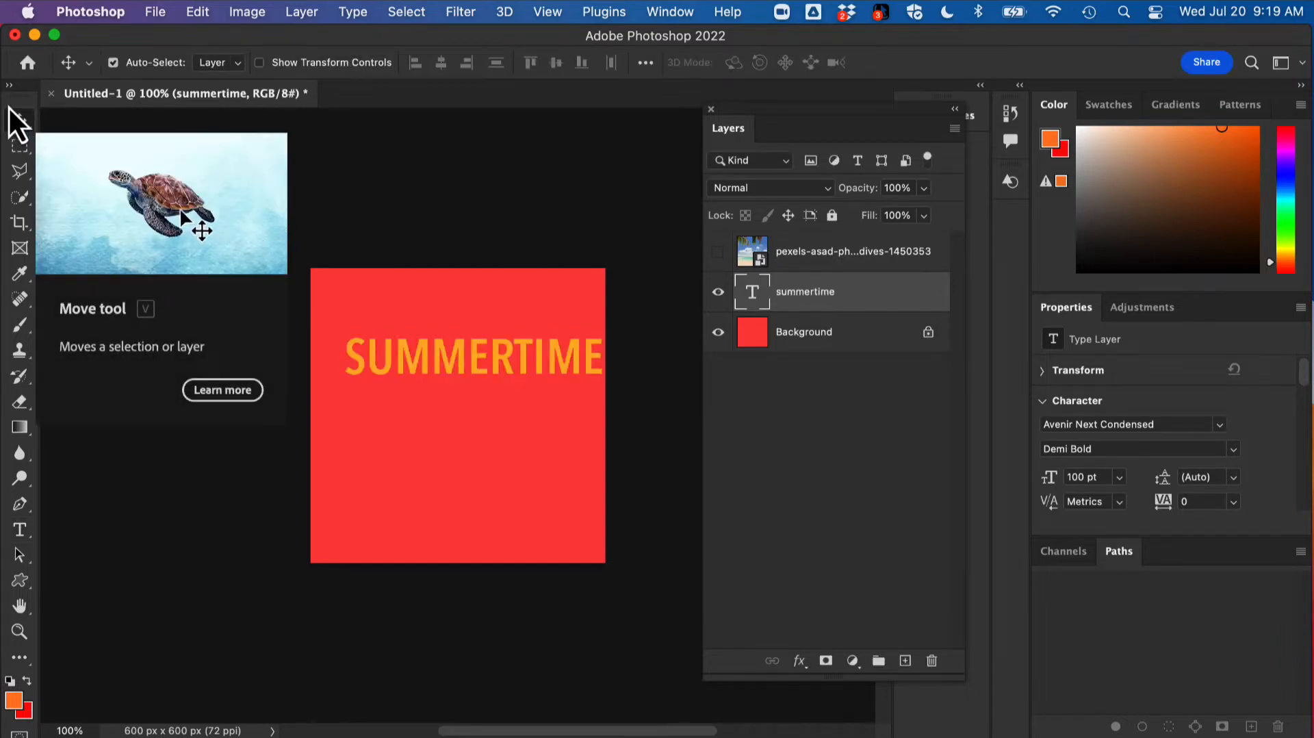
drag(436, 363, 423, 471)
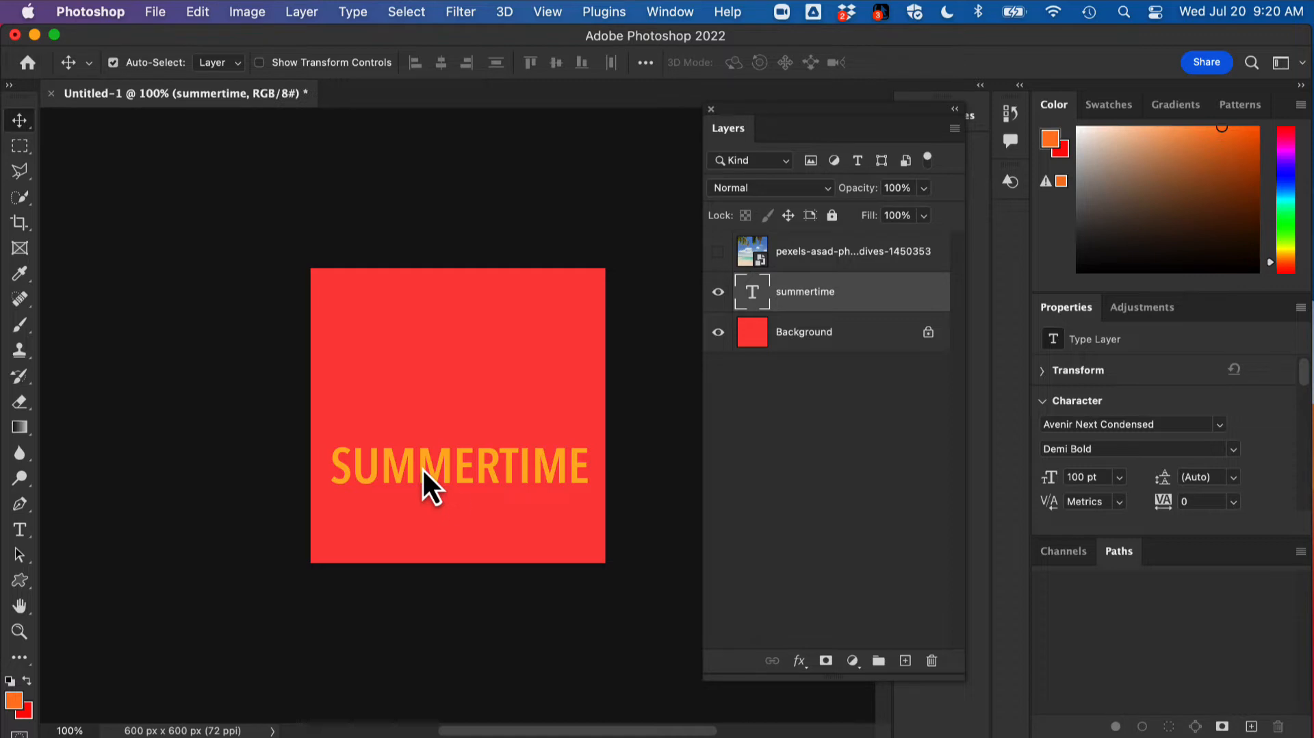
drag(422, 467, 419, 351)
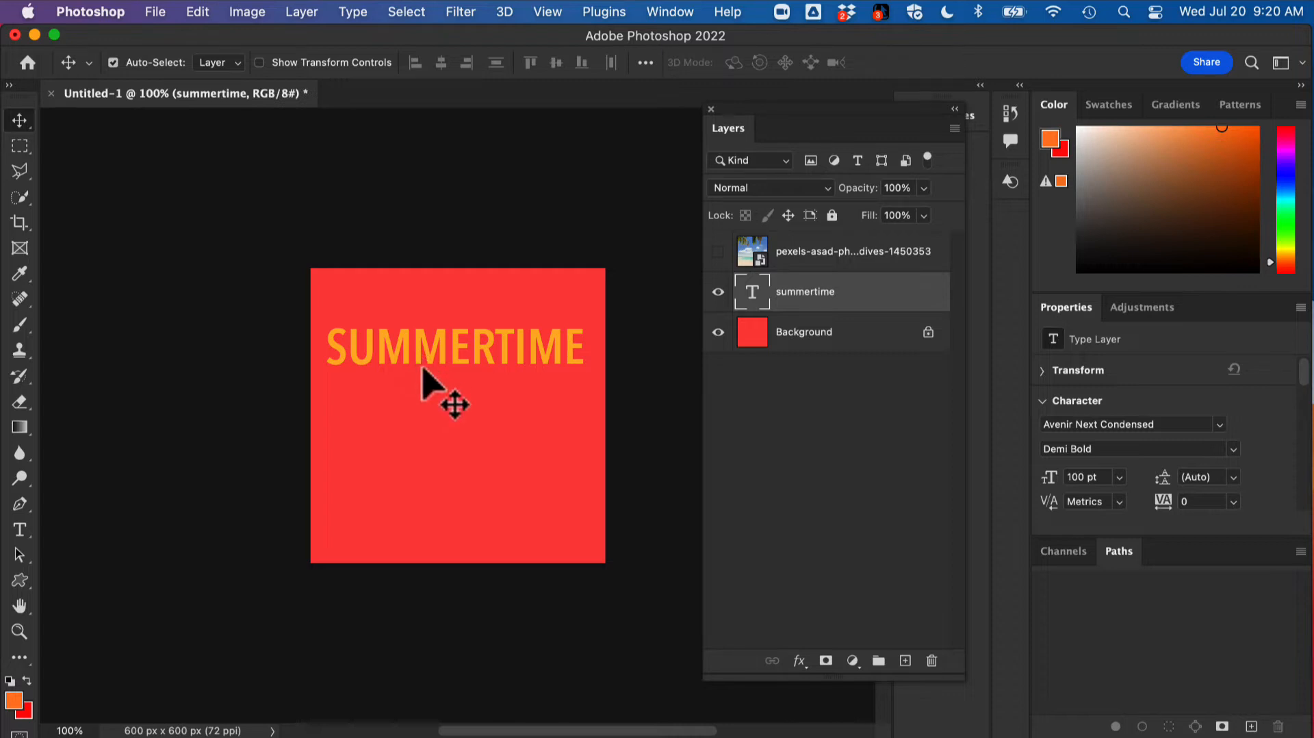
click(193, 454)
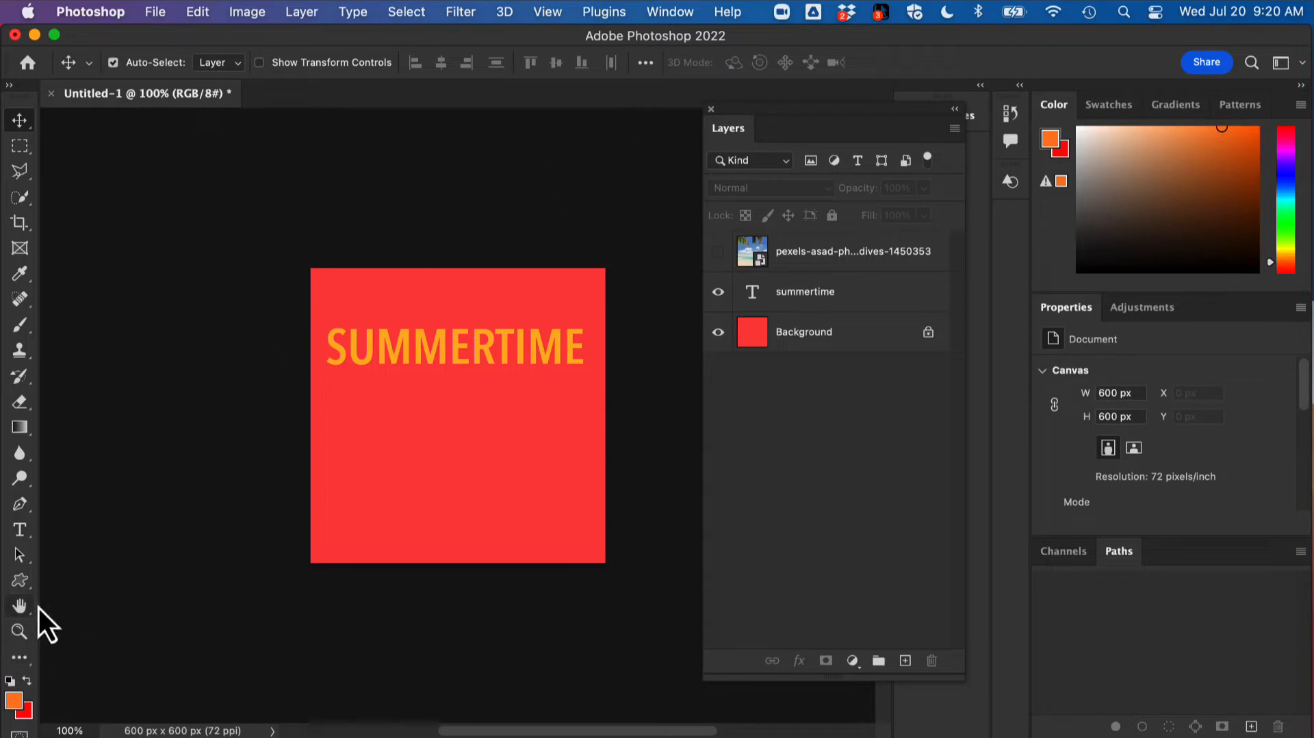
Activate the Custom Shape tool and check the shape groups offered in its shape picker.
click(27, 585)
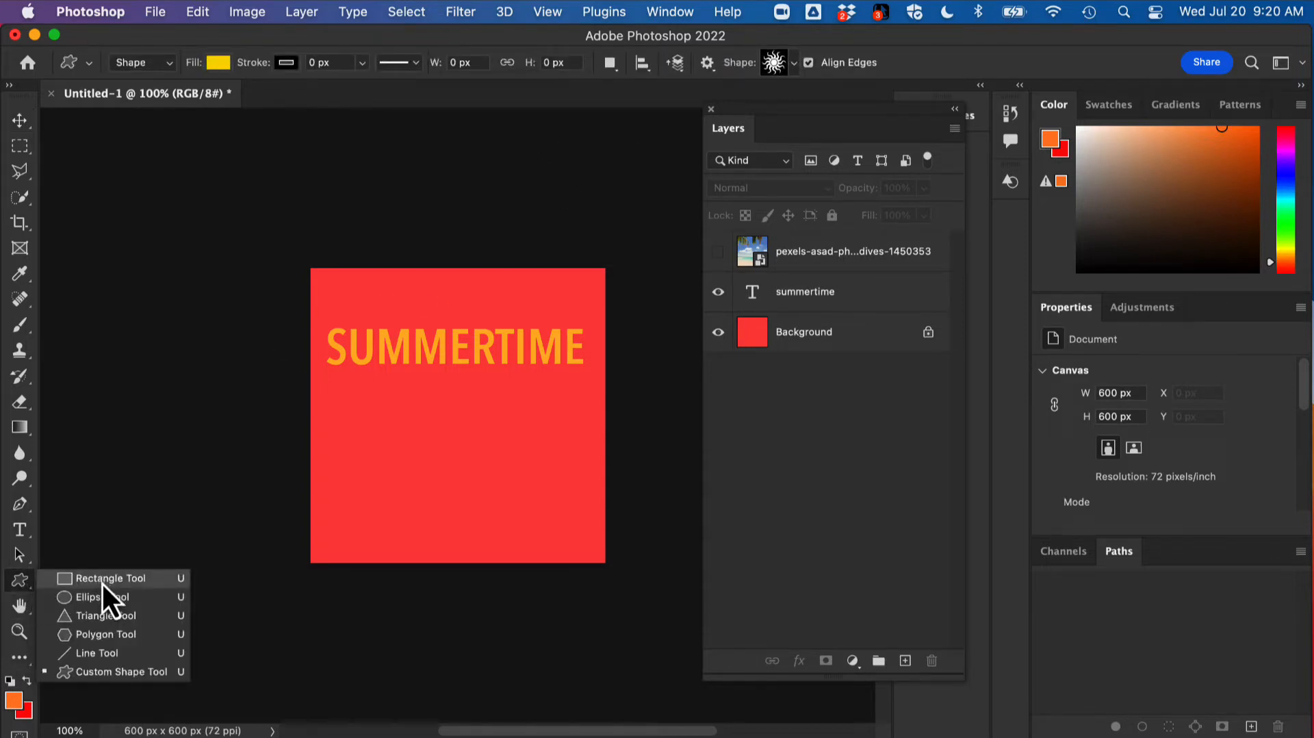
click(124, 672)
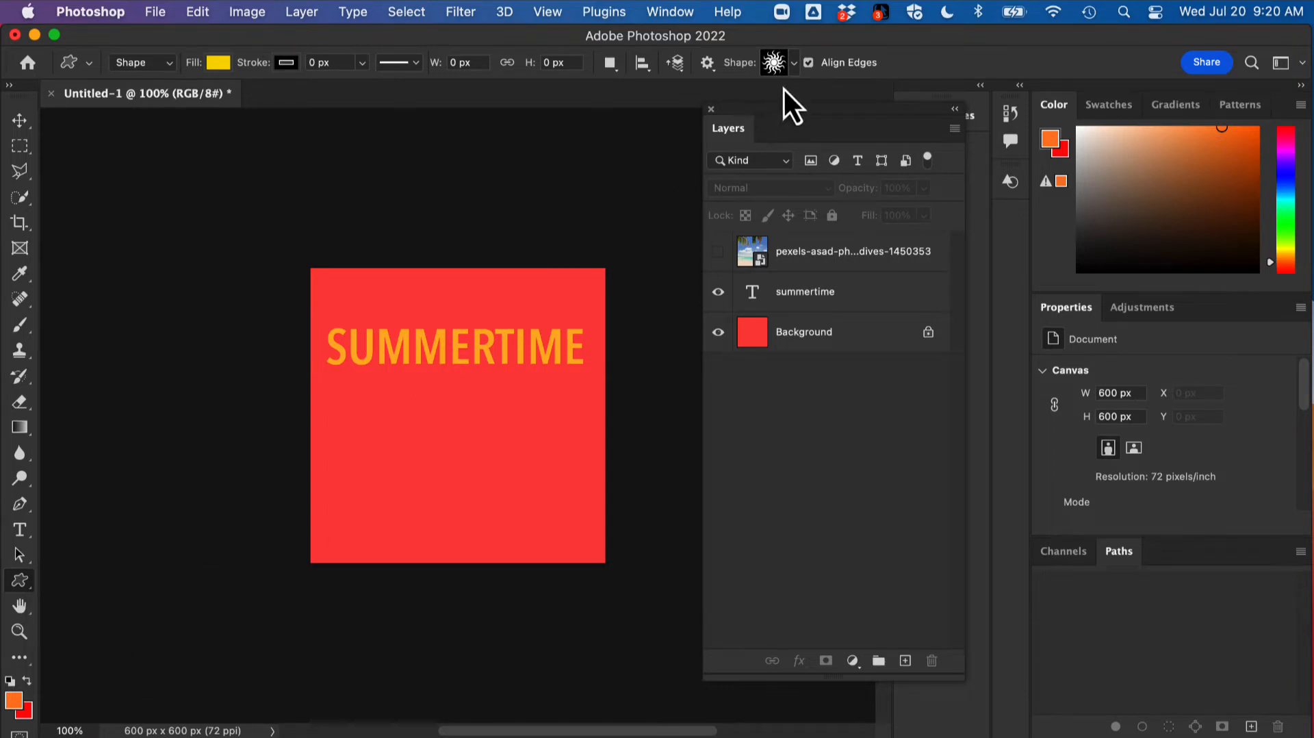
click(795, 63)
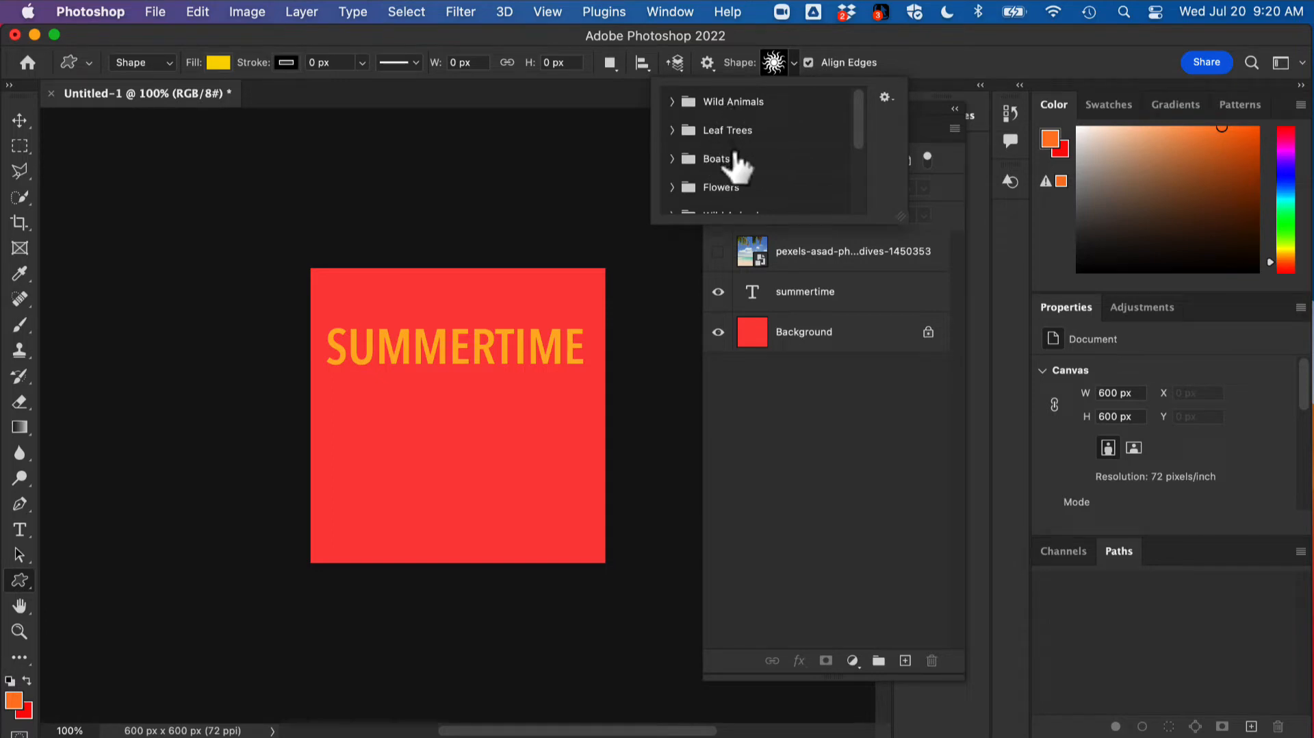
drag(863, 104, 863, 71)
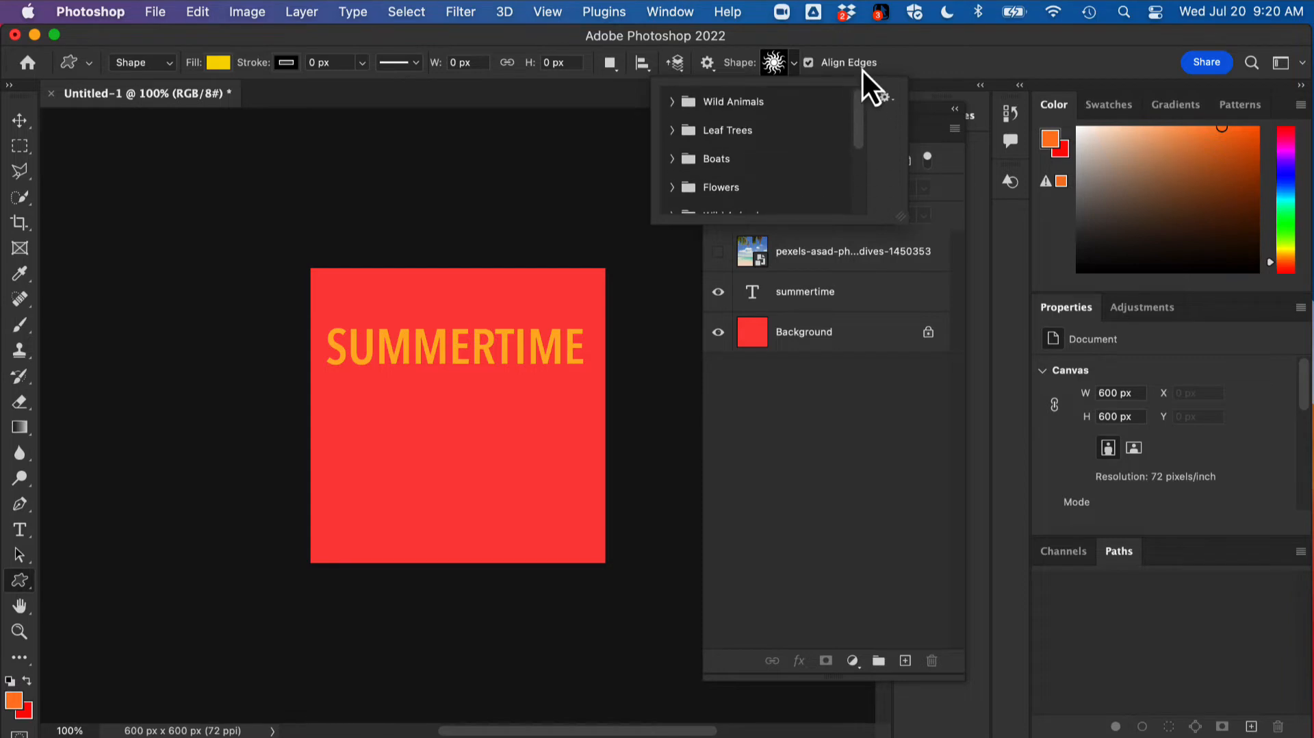
click(794, 60)
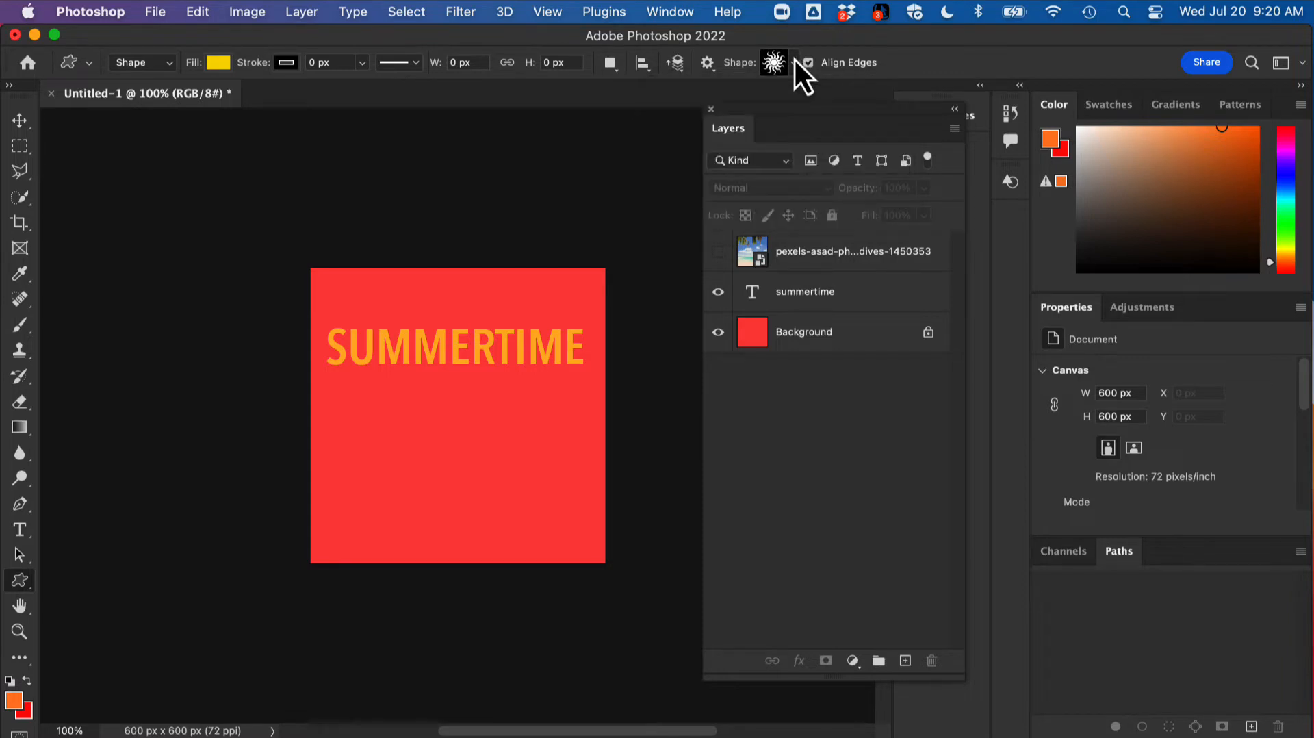
Examine the Shapes library, its import and legacy options, and where the Legacy Shapes and More group appears in the shape picker.
click(1012, 181)
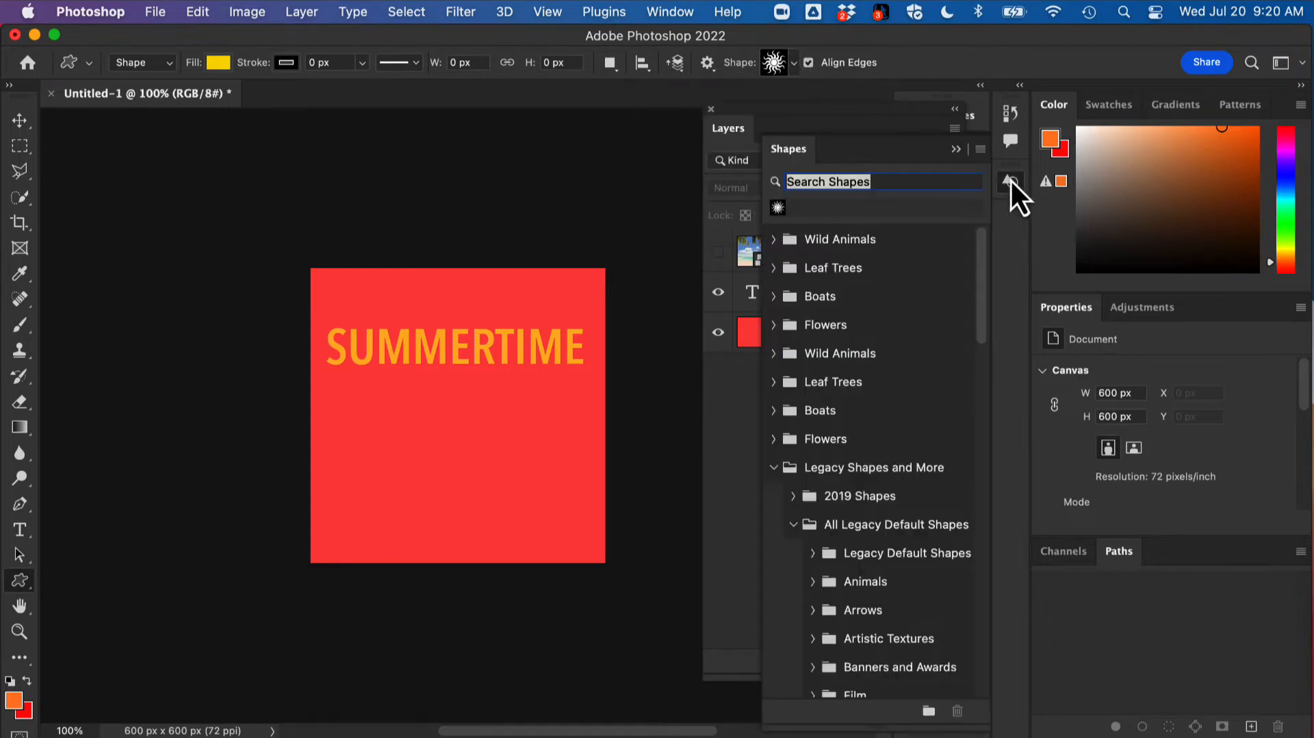
click(683, 12)
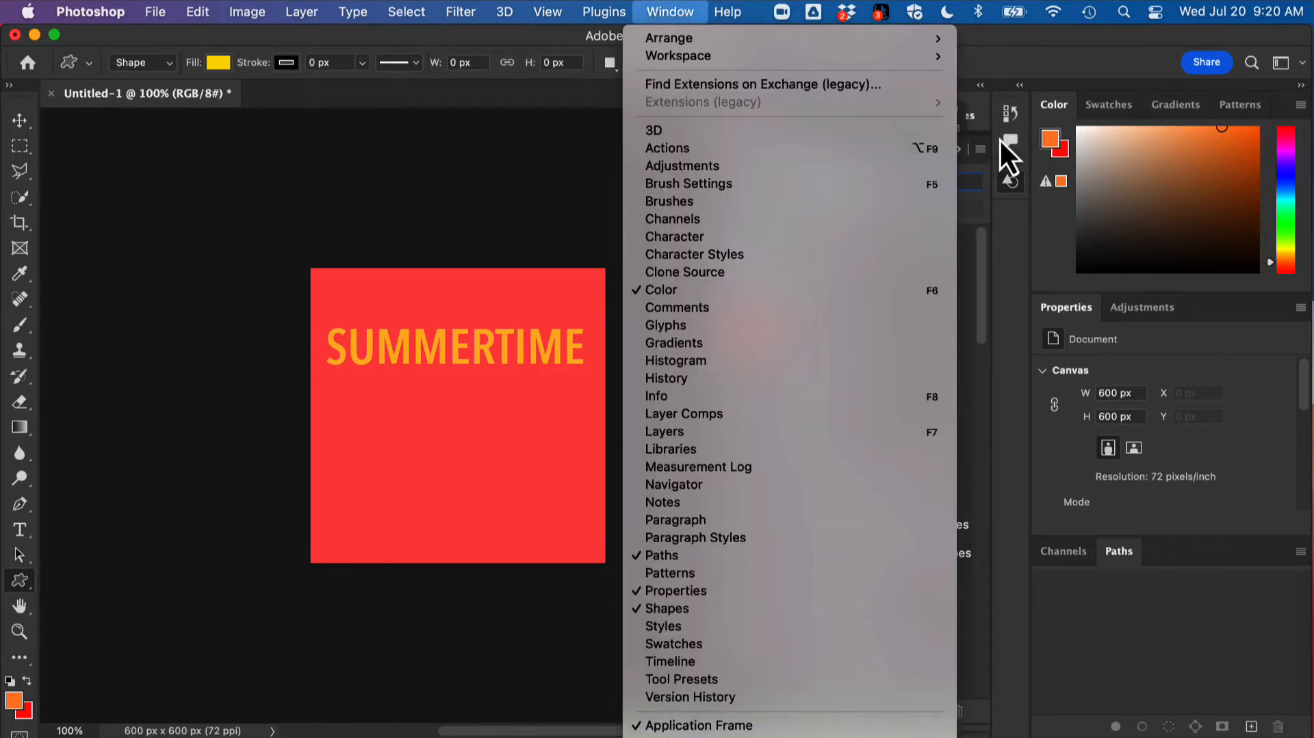
click(977, 228)
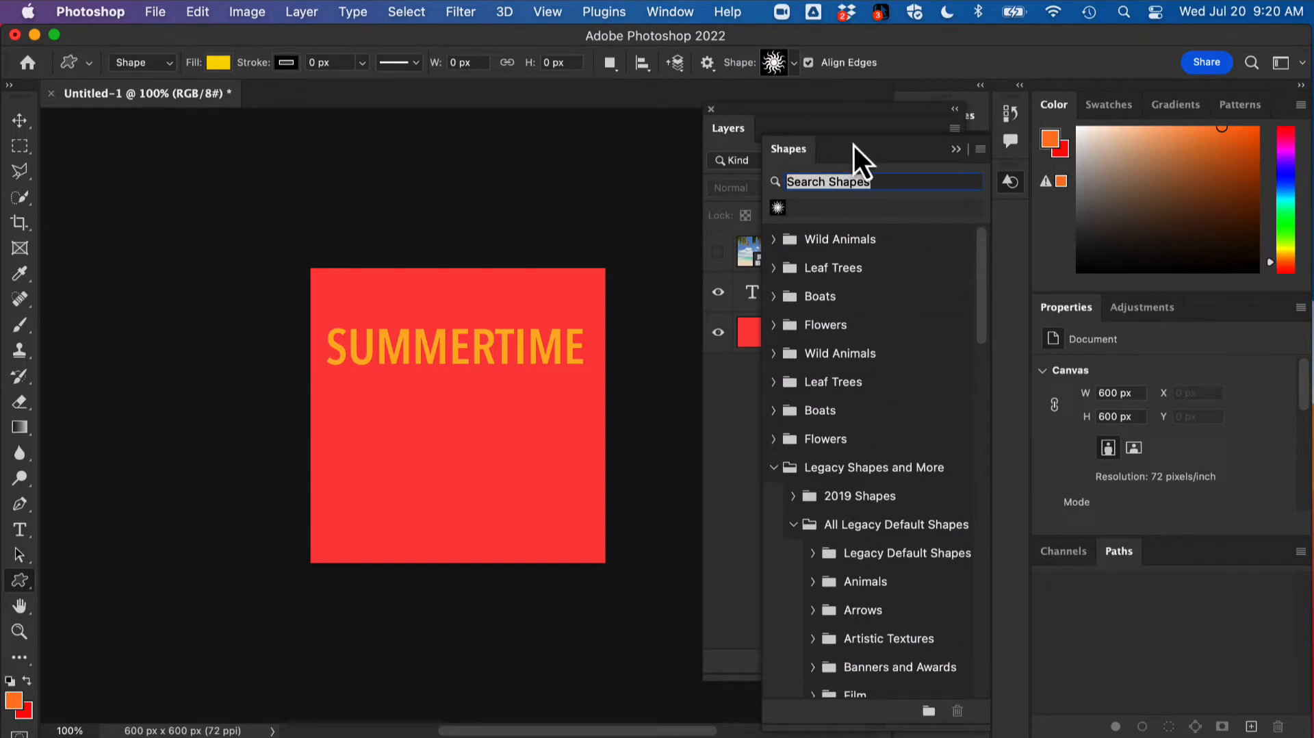
click(980, 149)
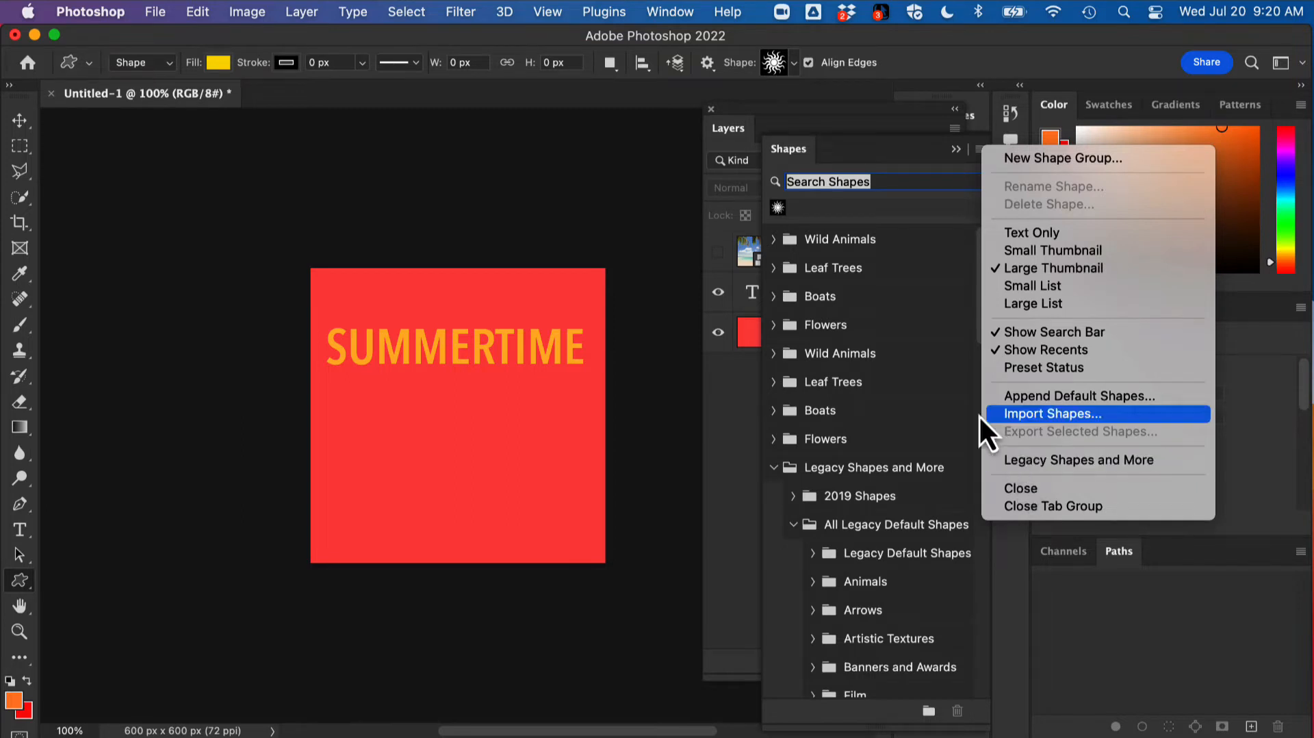
click(959, 391)
click(957, 148)
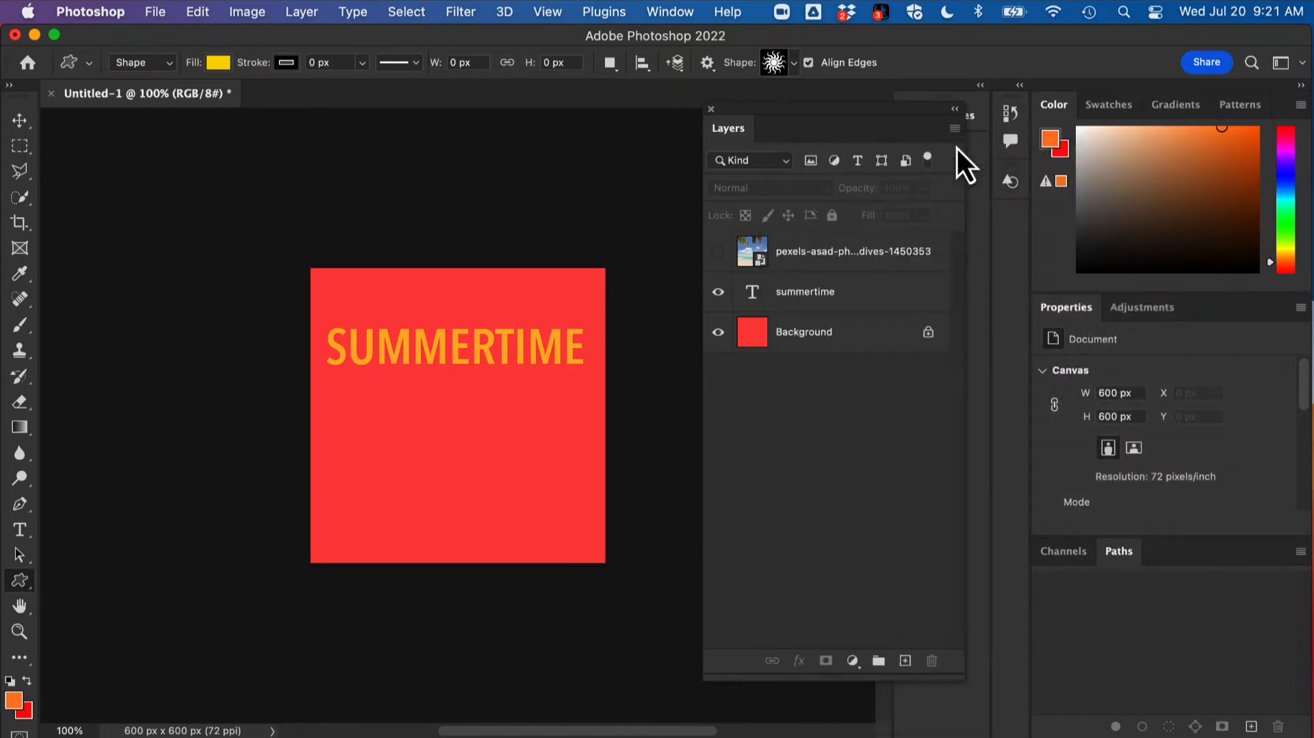
click(792, 60)
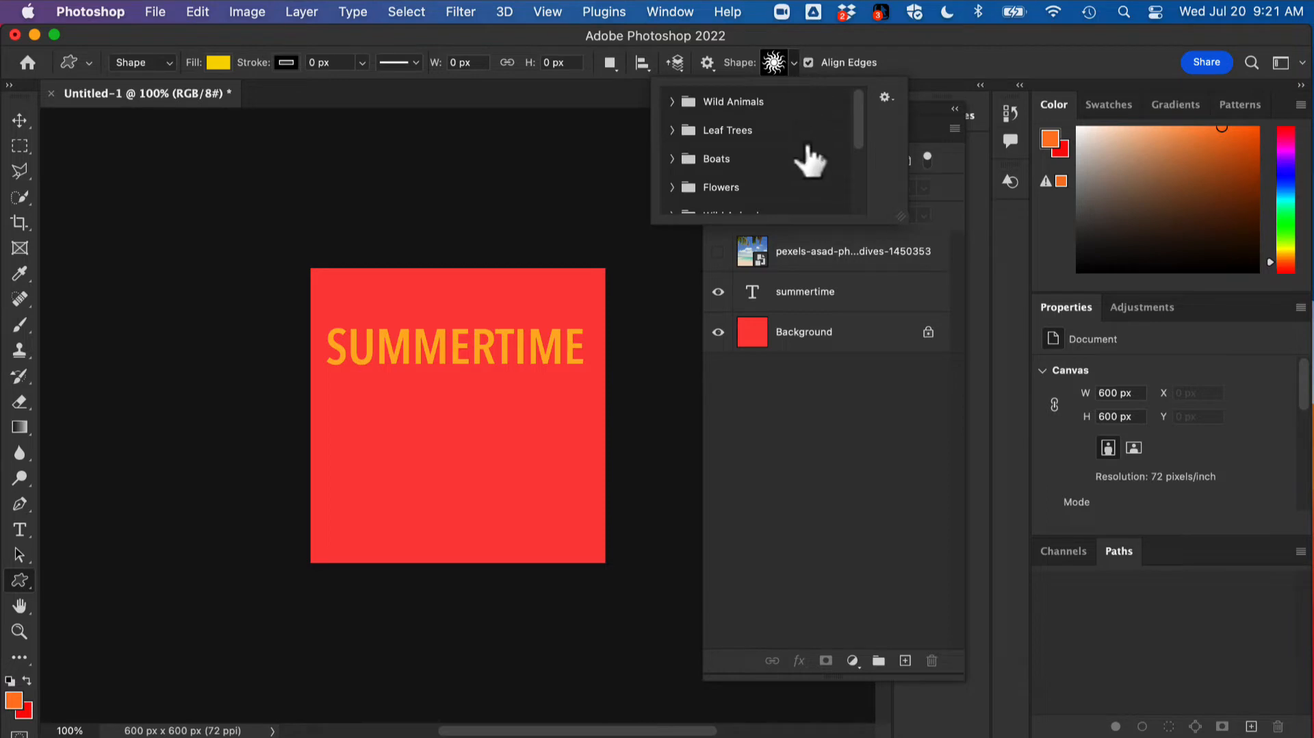
scroll(808, 156, down, 1)
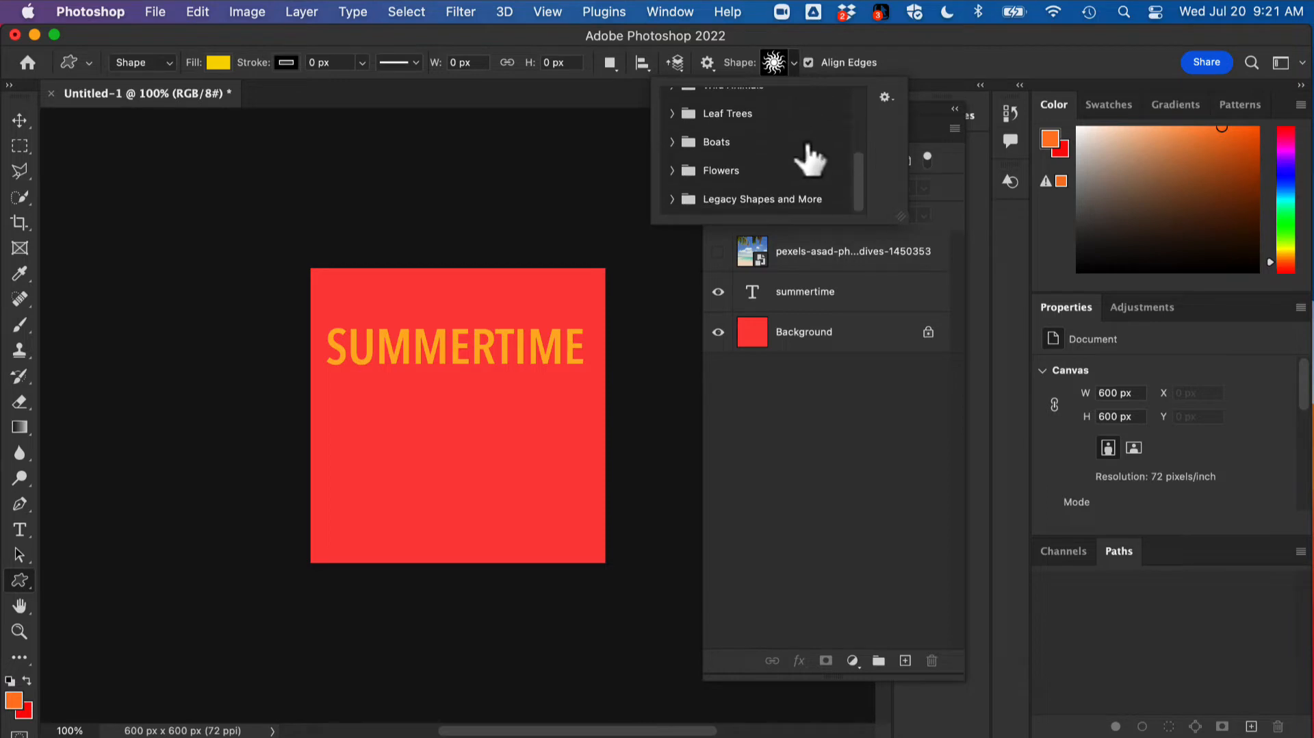
click(781, 61)
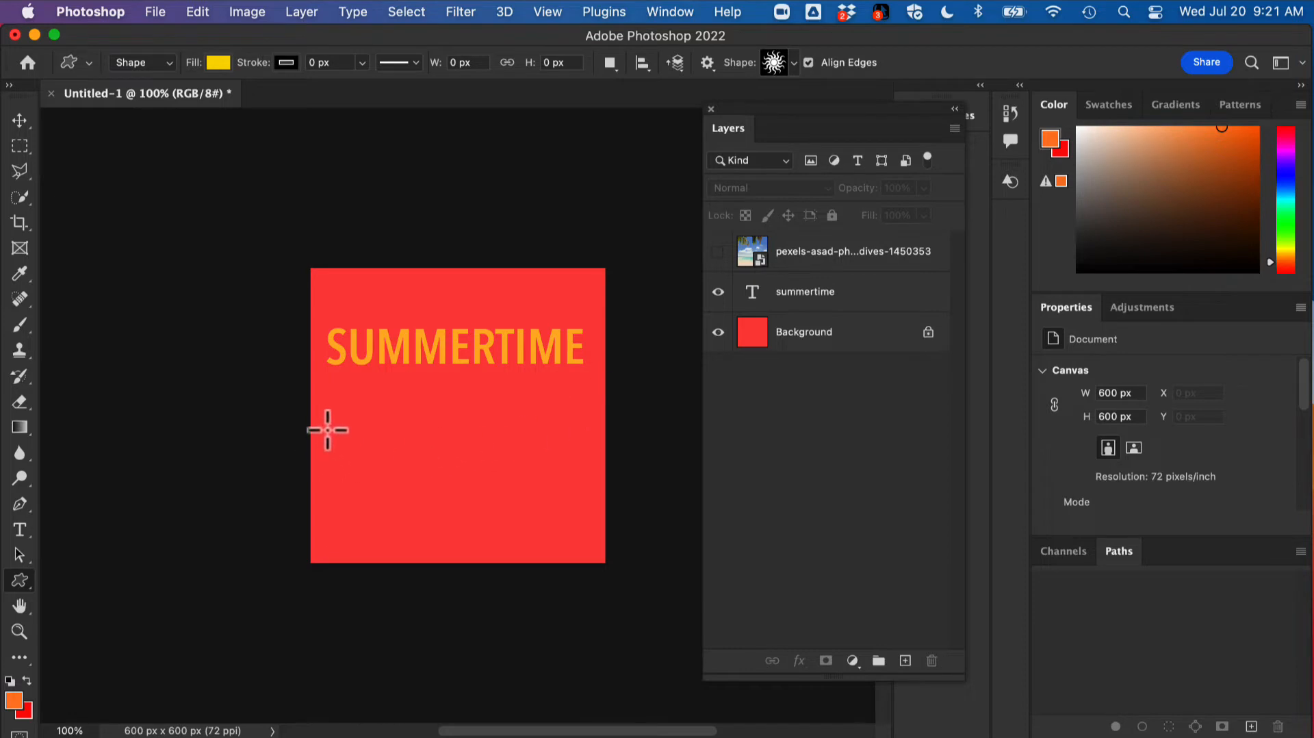
Draw a proportional sun shape about 228 × 228 px in the canvas's lower-left area and fill it with bright red.
drag(328, 430, 383, 554)
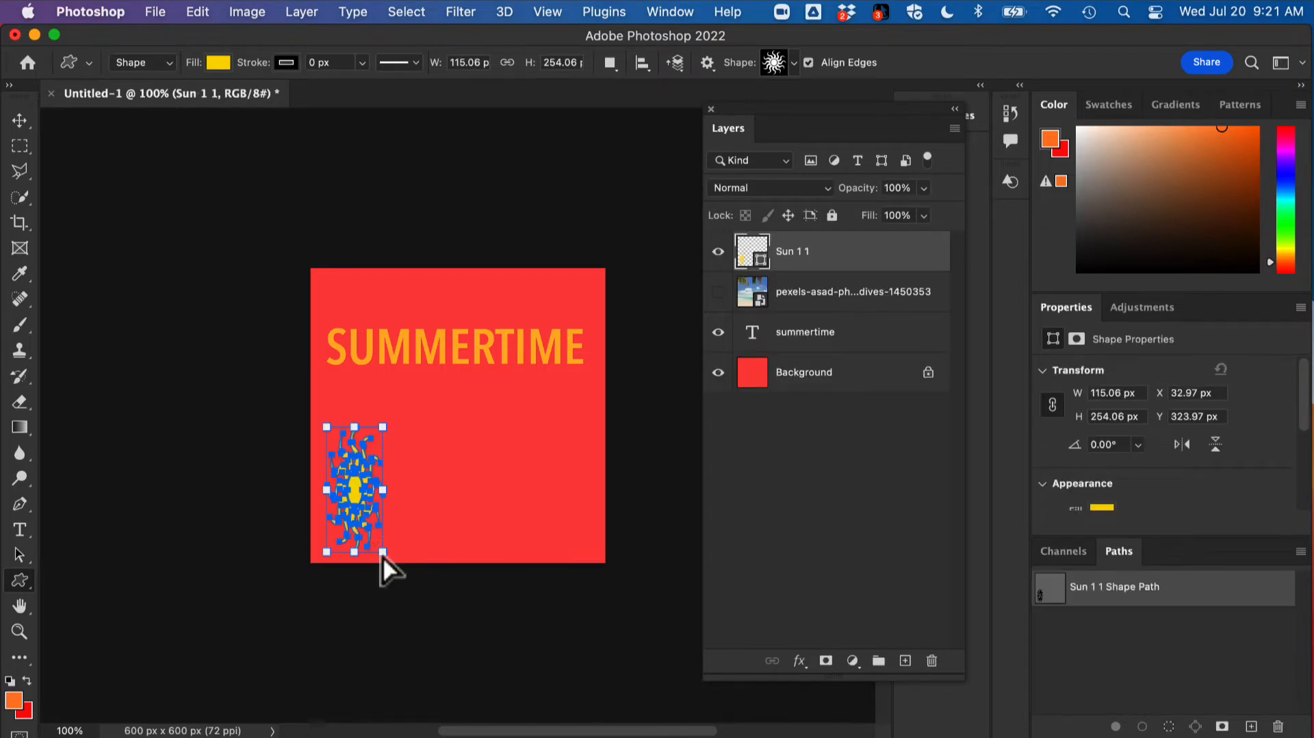
key(super+z)
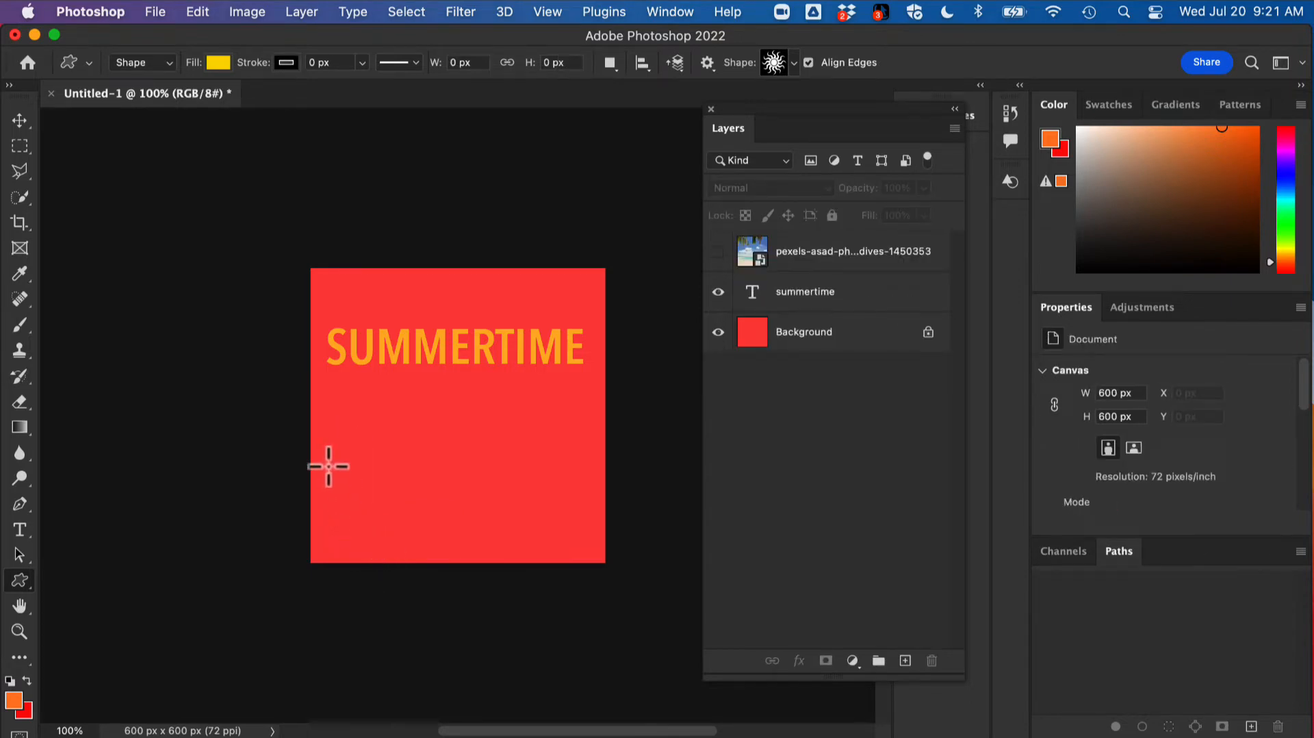
drag(328, 466, 478, 578)
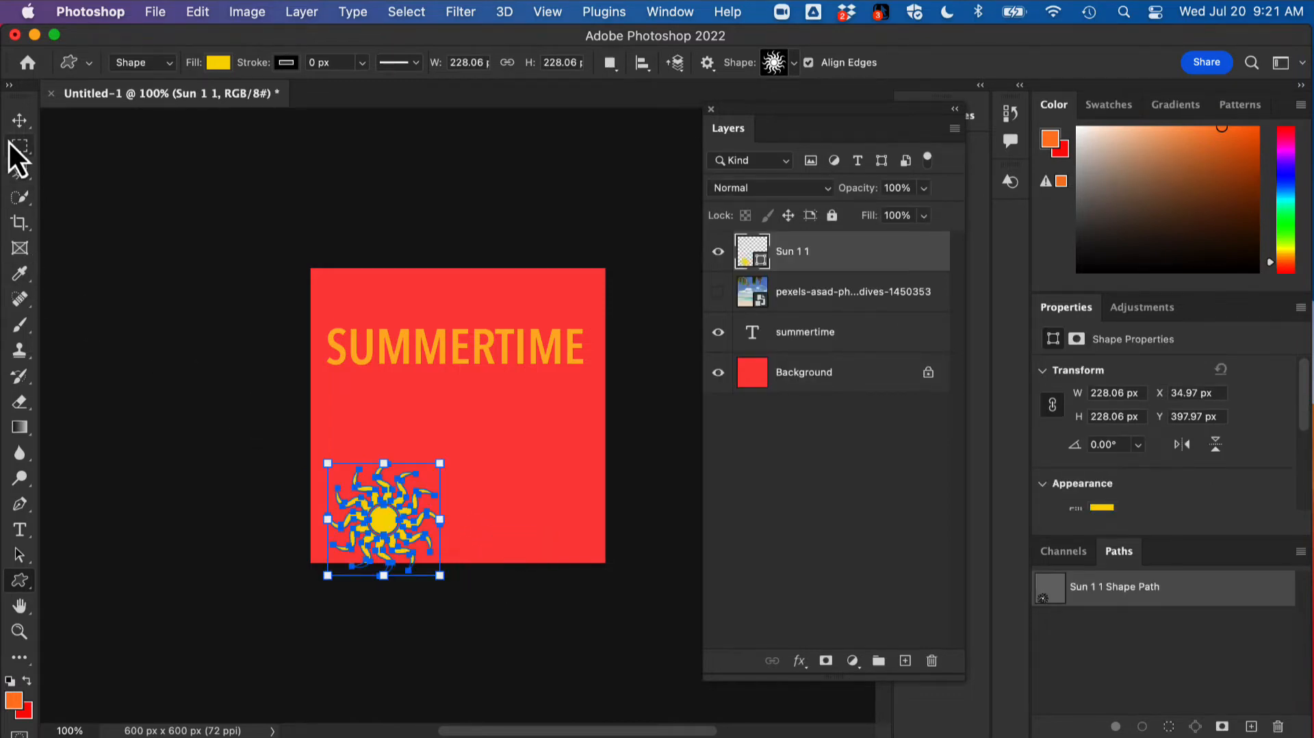
click(223, 65)
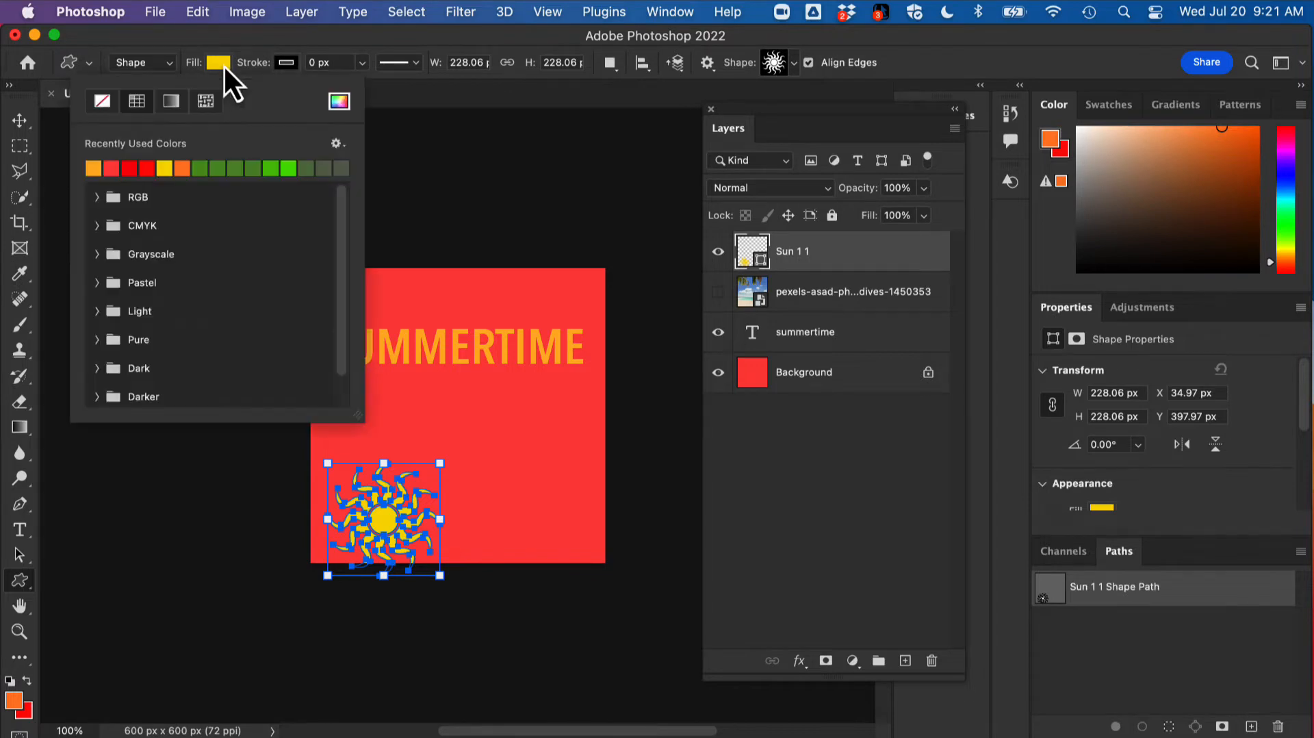
click(150, 169)
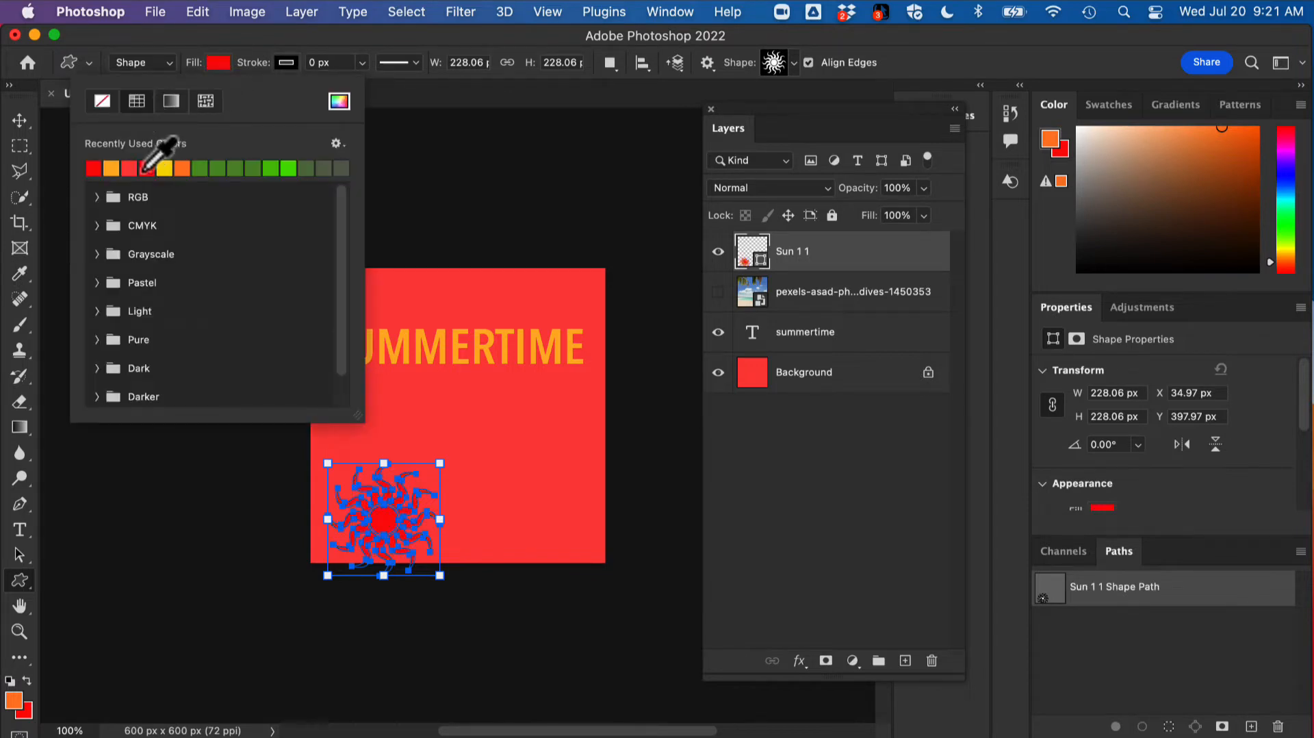
click(457, 39)
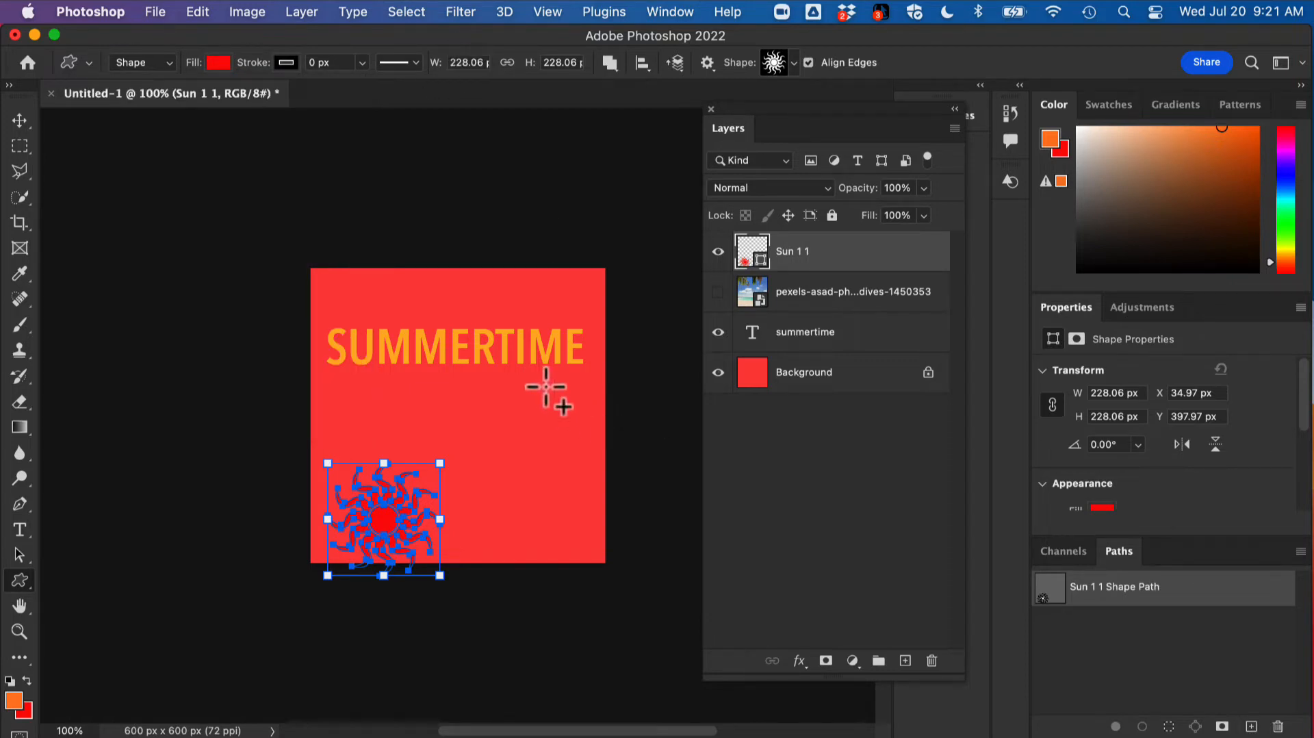
drag(550, 391, 780, 612)
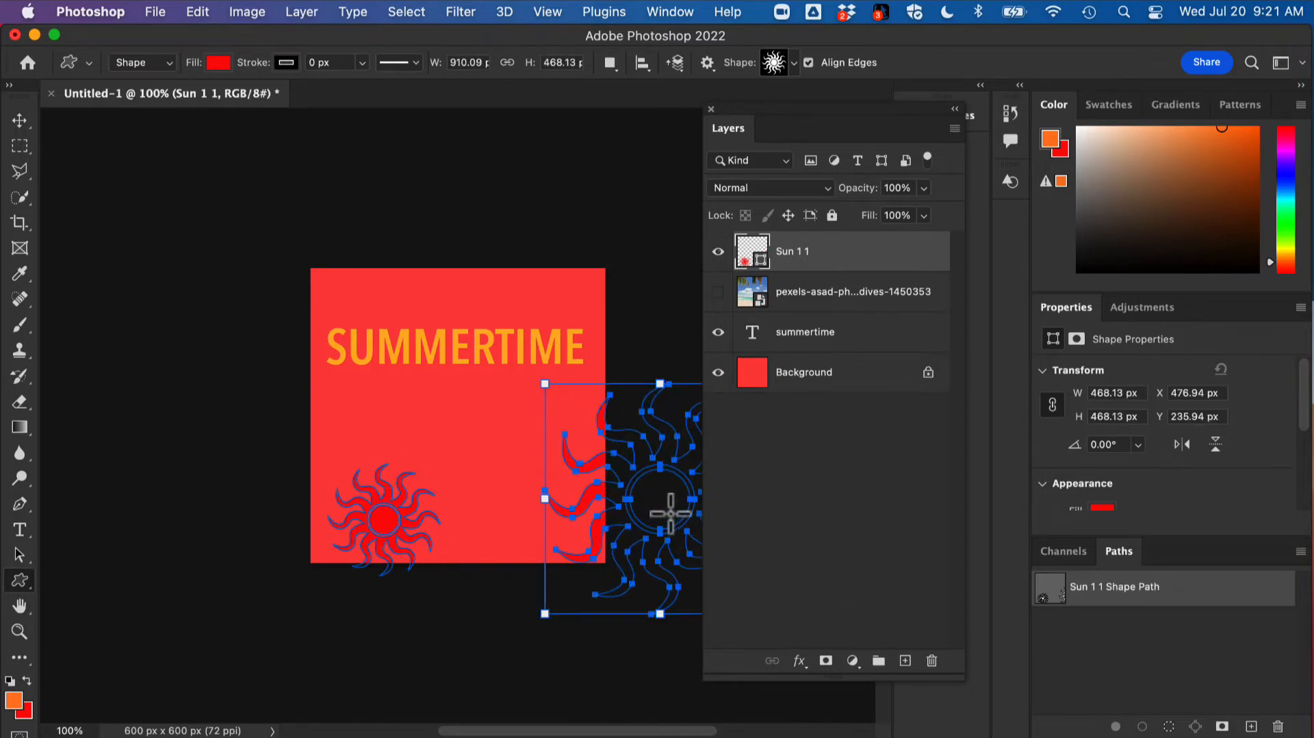
click(17, 129)
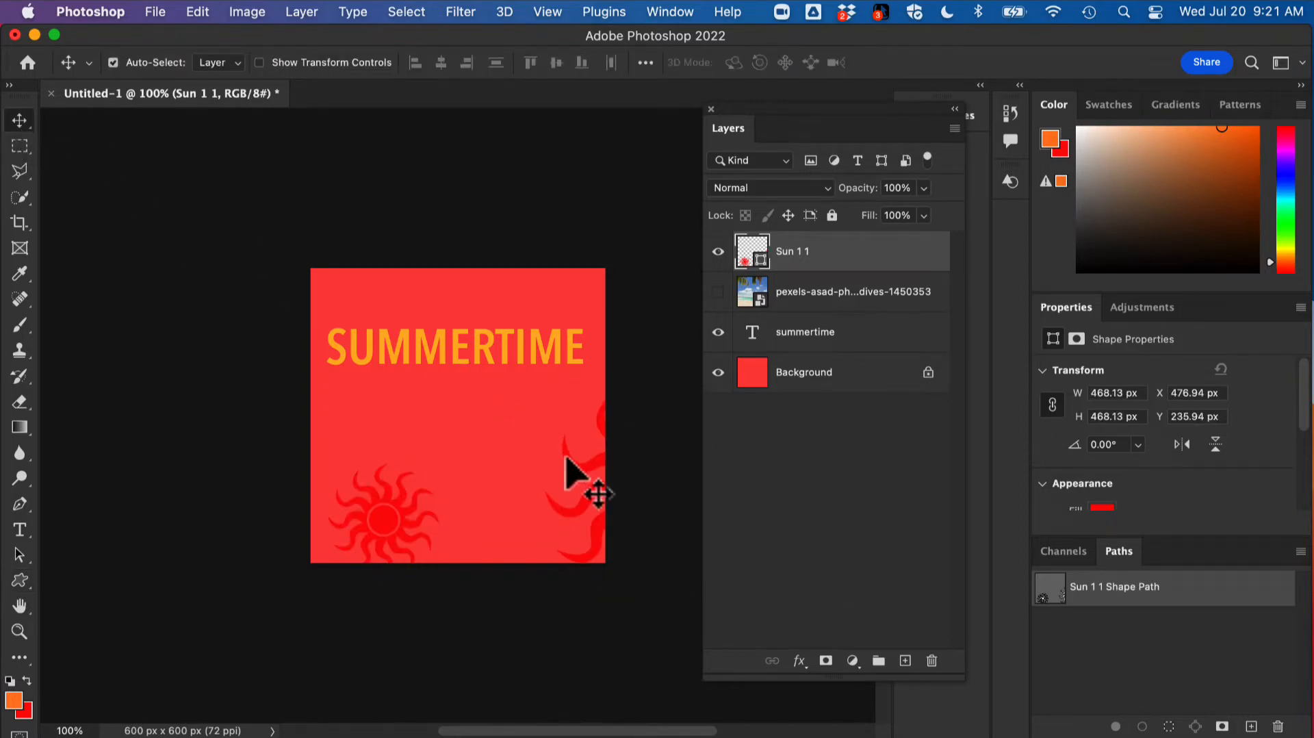
drag(600, 505, 561, 380)
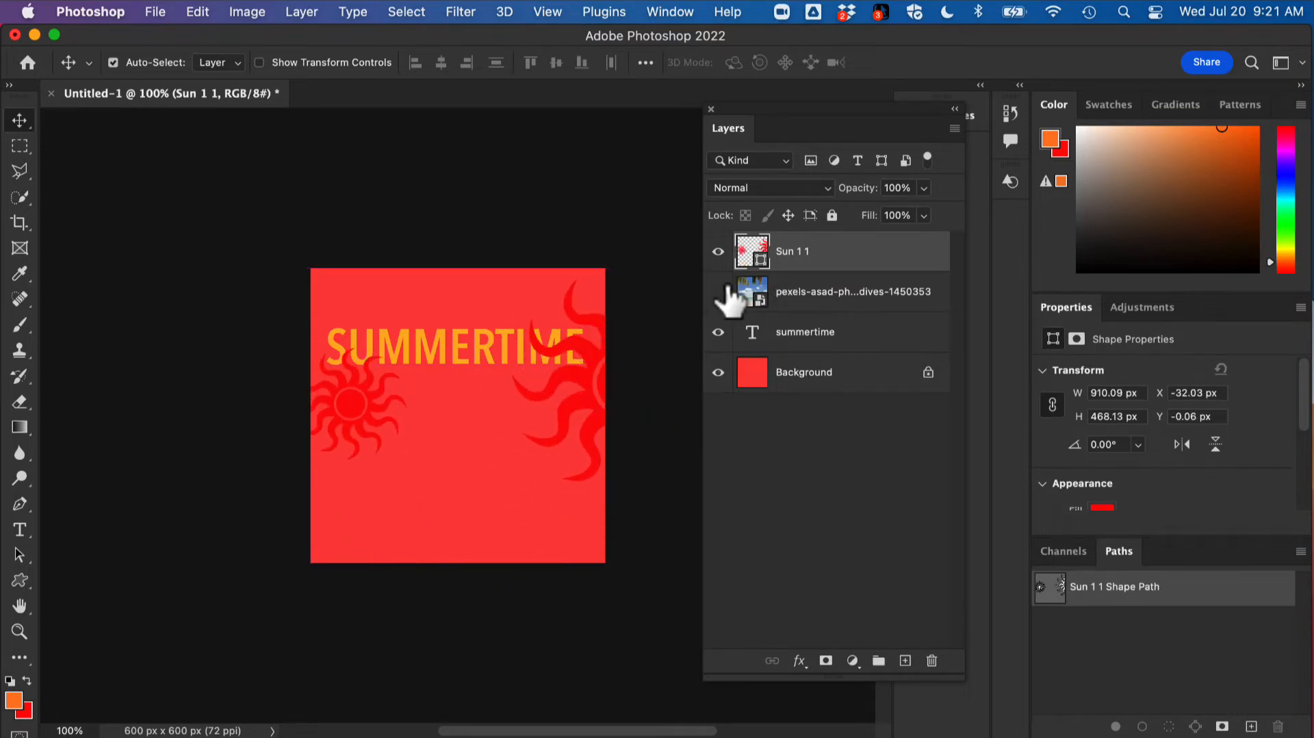
key(super+z)
key(super+z)
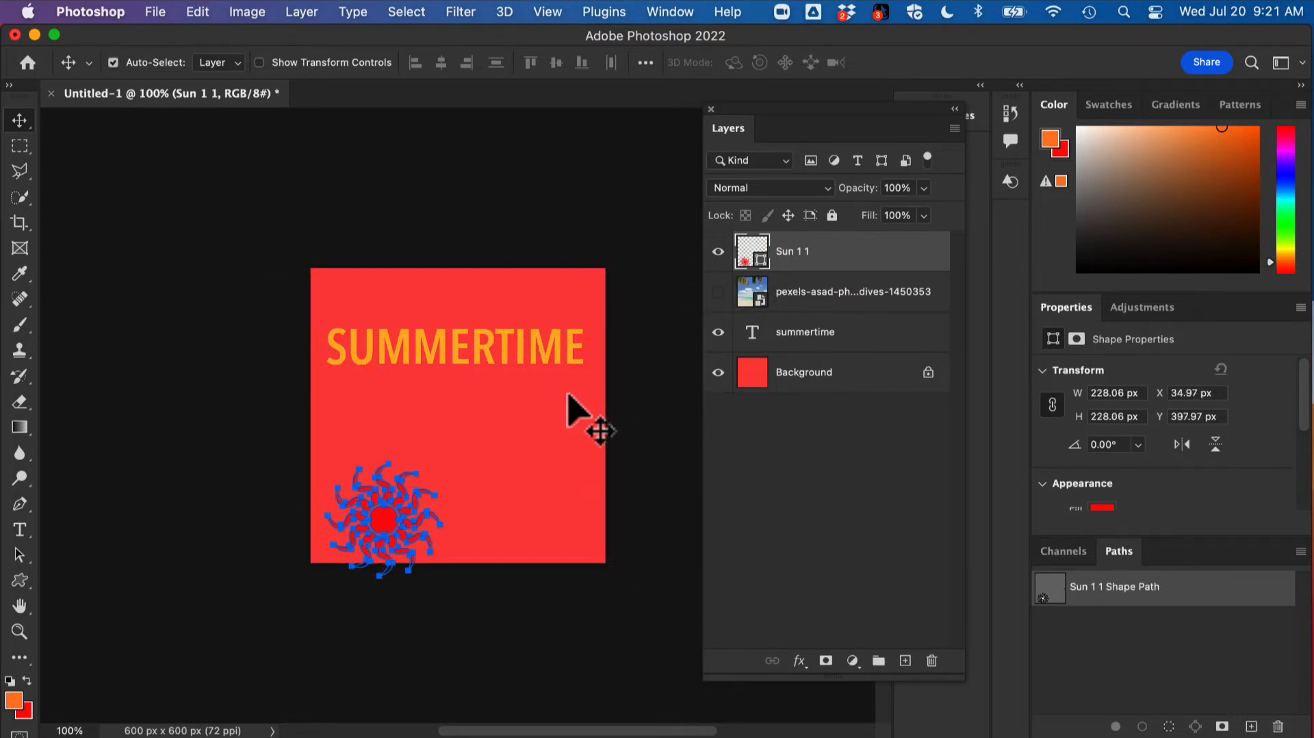
On a new layer, draw a yellow sun about 373 × 373 px and move it partly off the canvas's upper-left corner.
click(867, 559)
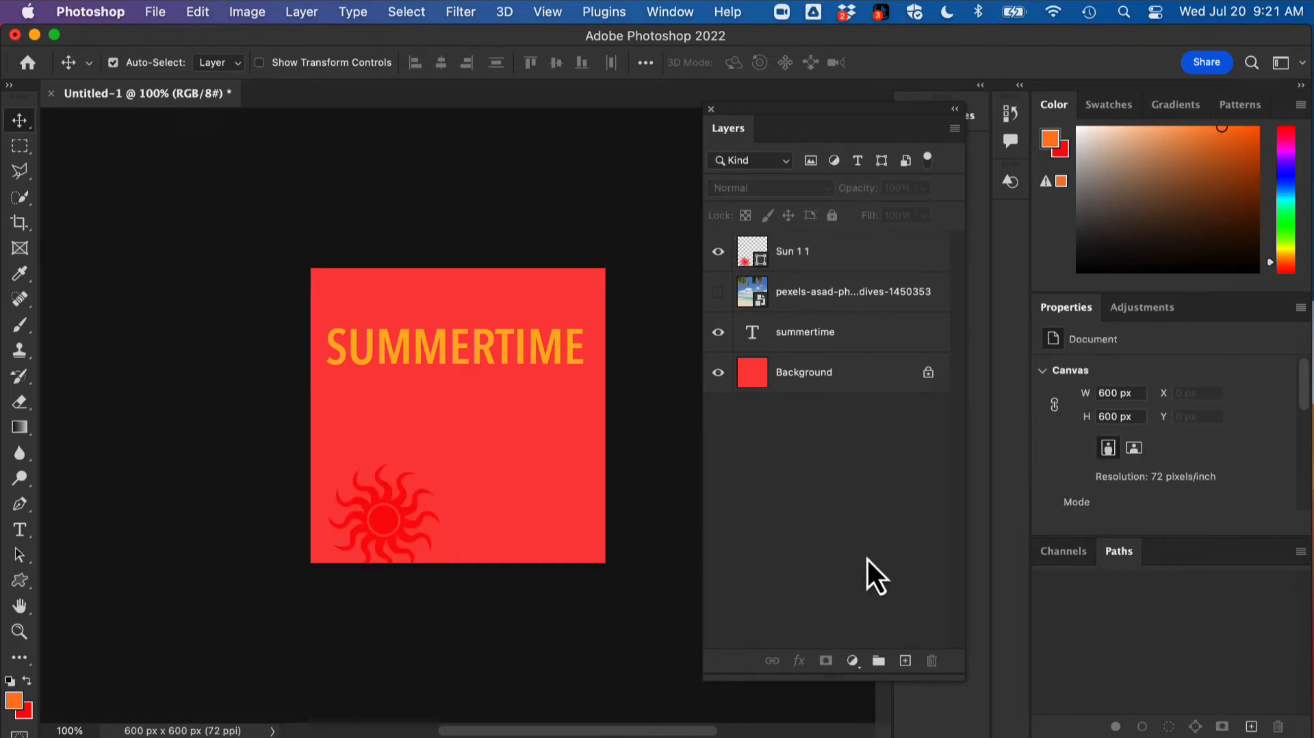
click(905, 662)
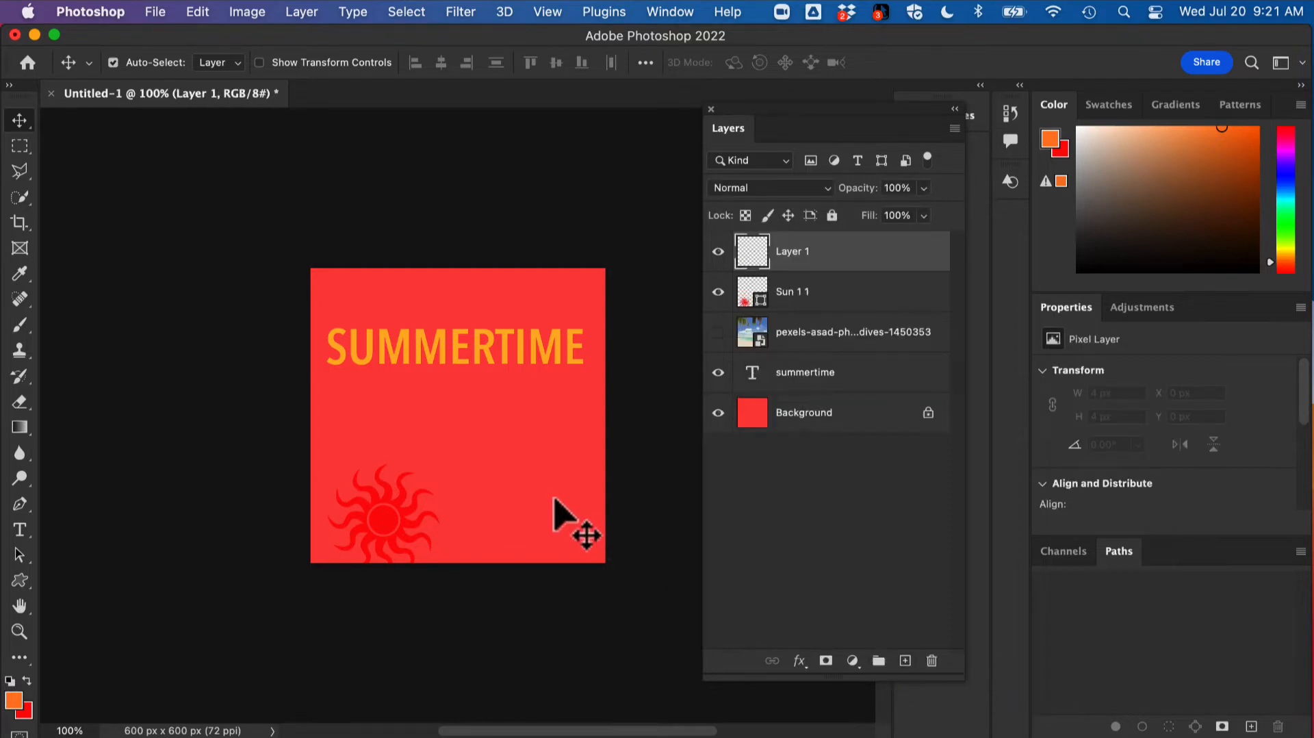
click(19, 581)
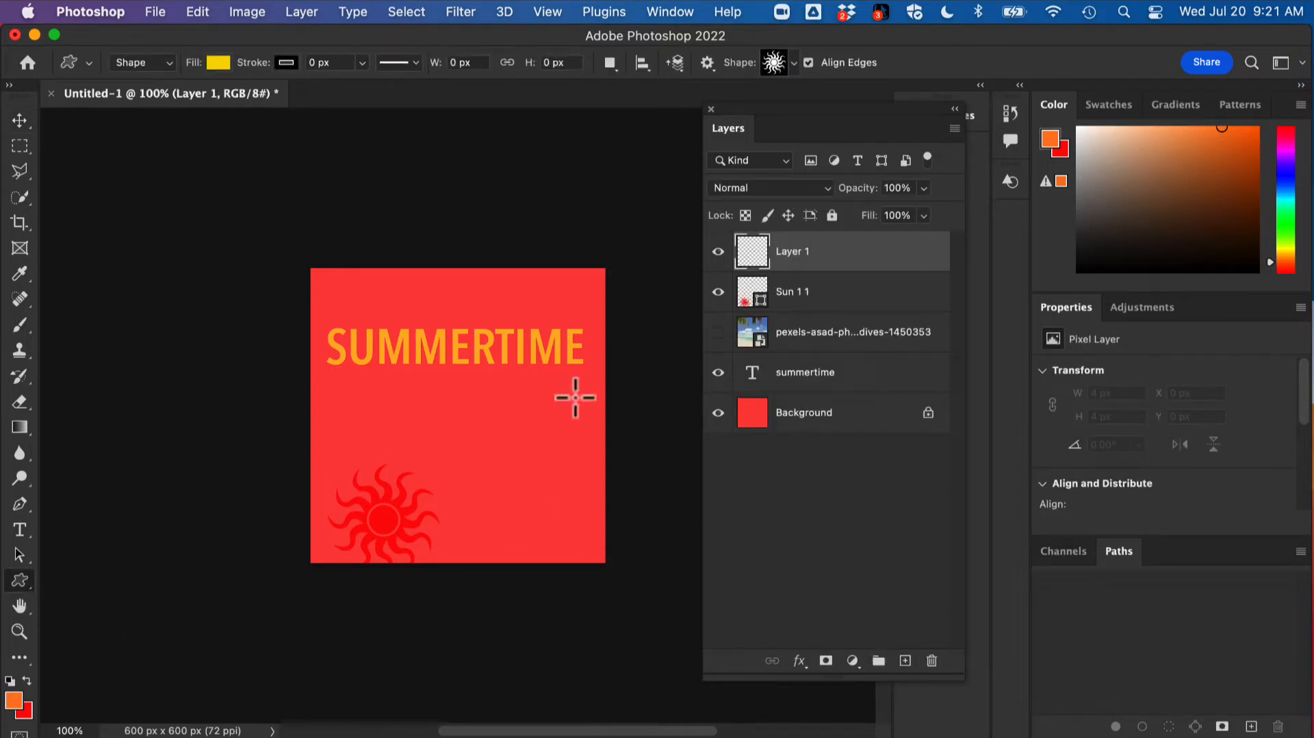
drag(507, 309, 688, 493)
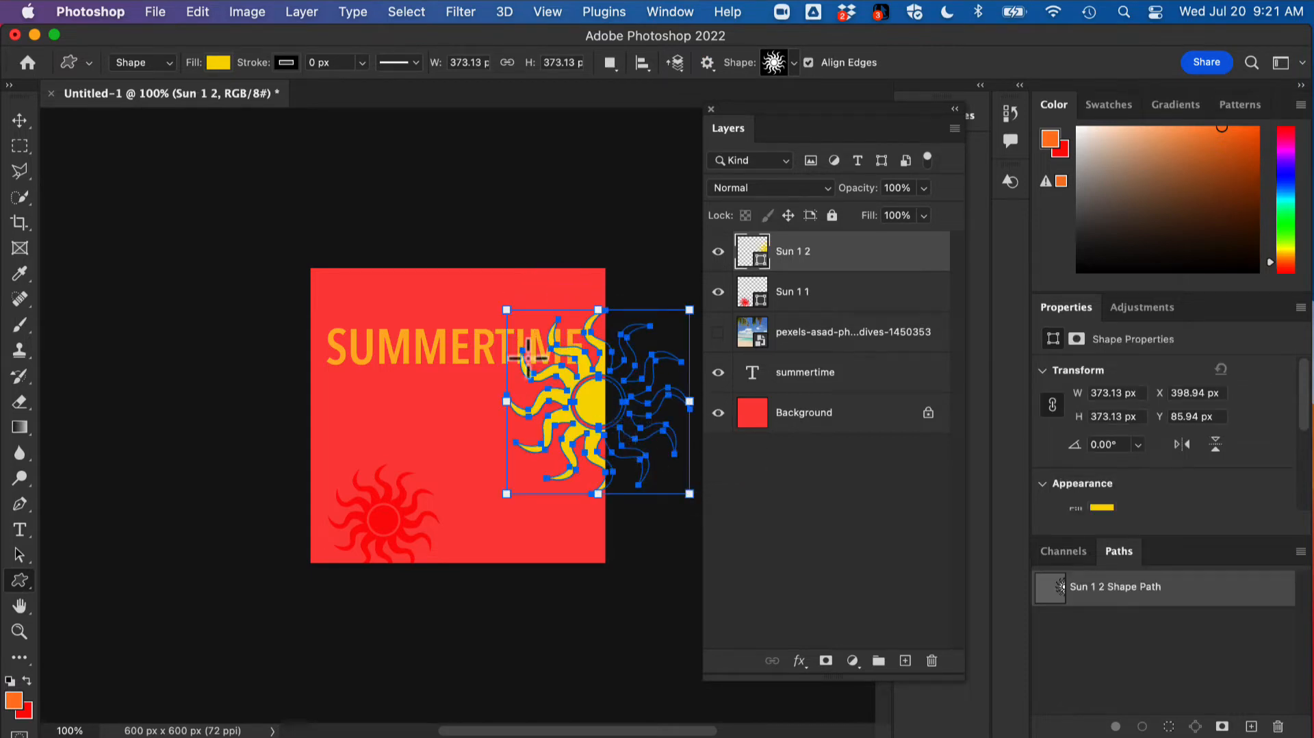
click(19, 120)
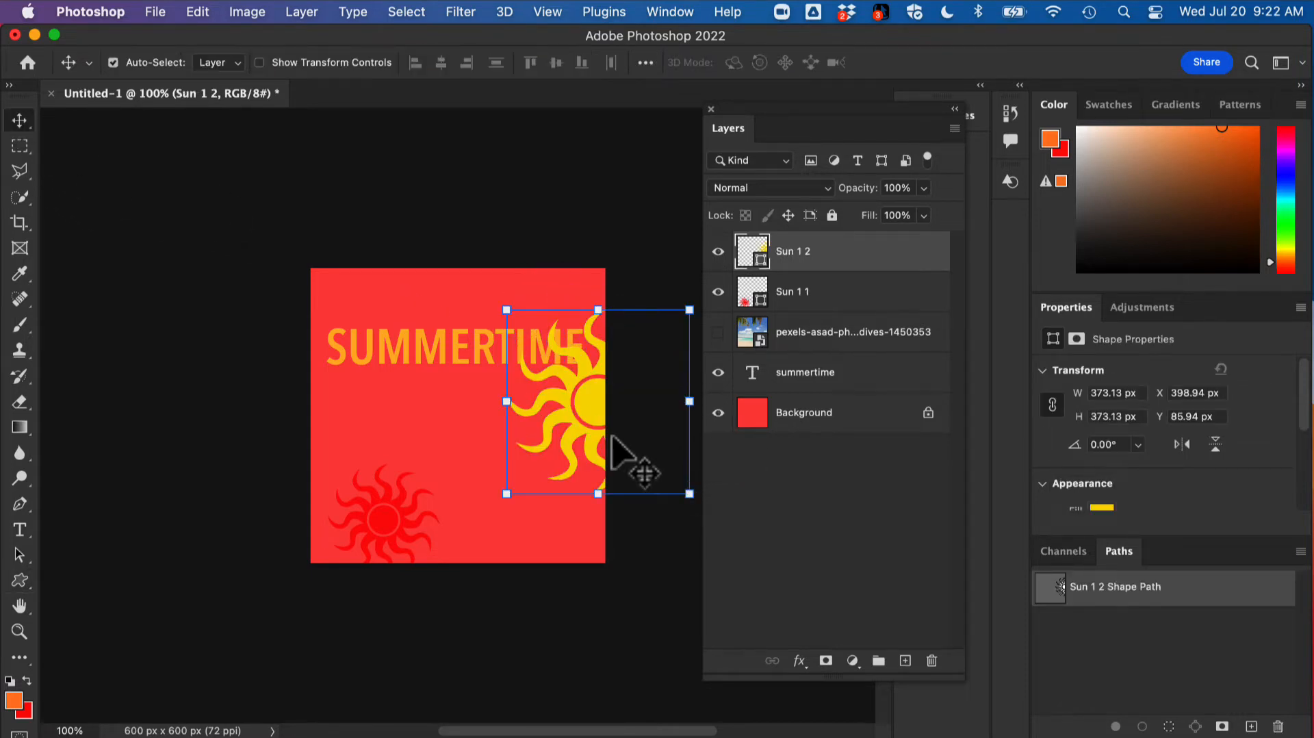
drag(592, 428, 335, 335)
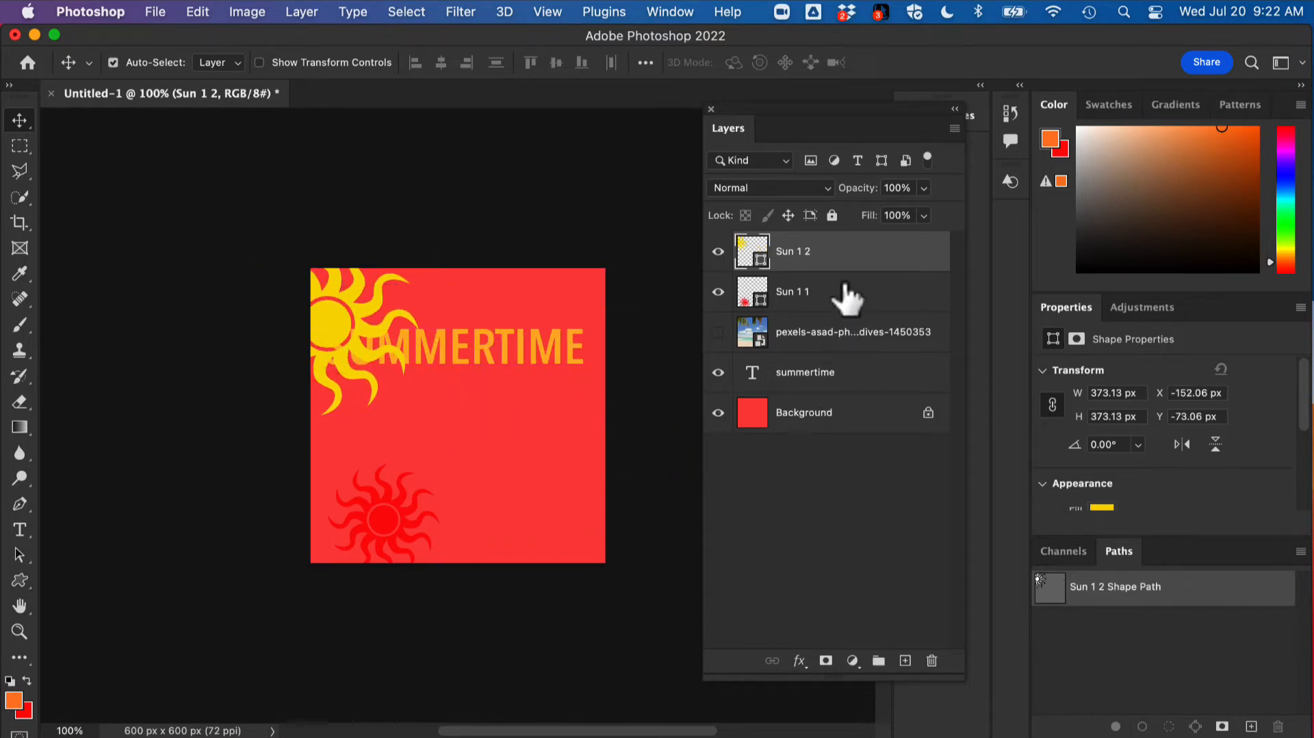
Place the yellow sun layer directly beneath the summertime text layer and move the SUMMERTIME text down to the middle of the canvas.
drag(840, 258, 837, 342)
drag(841, 377, 837, 381)
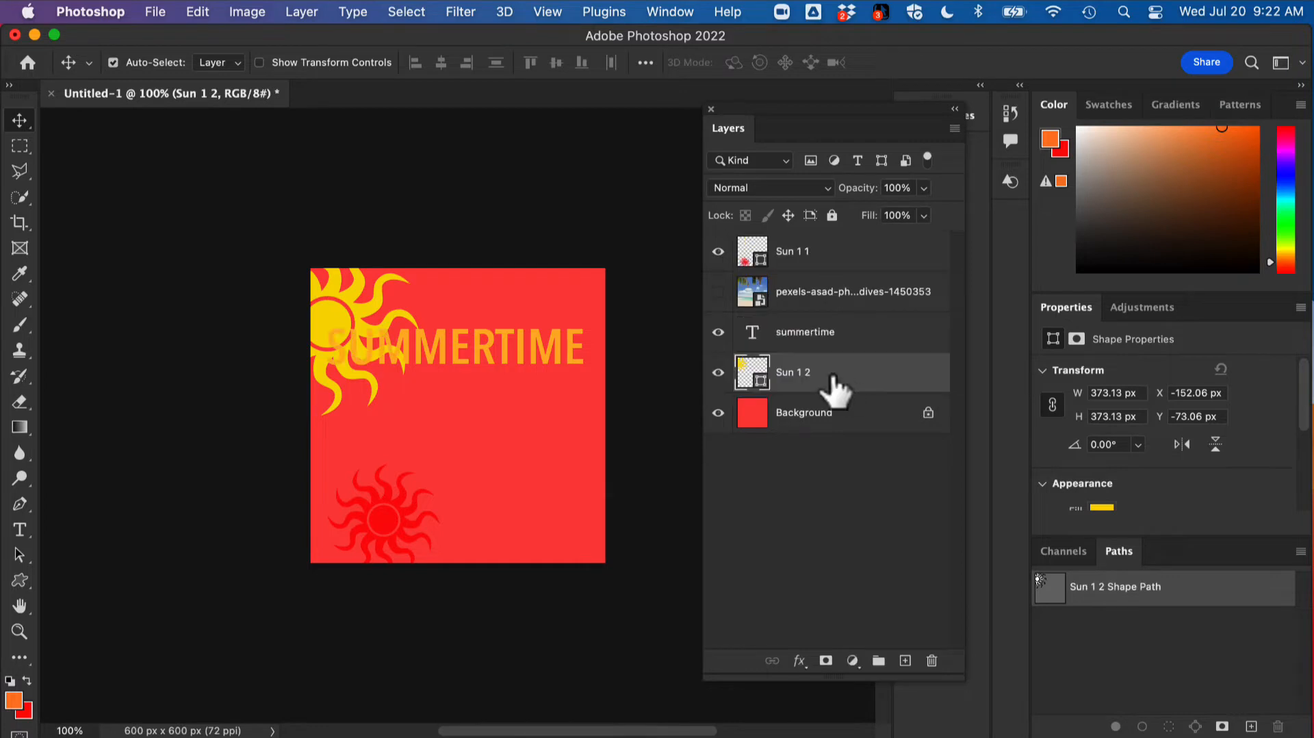
drag(566, 356, 571, 416)
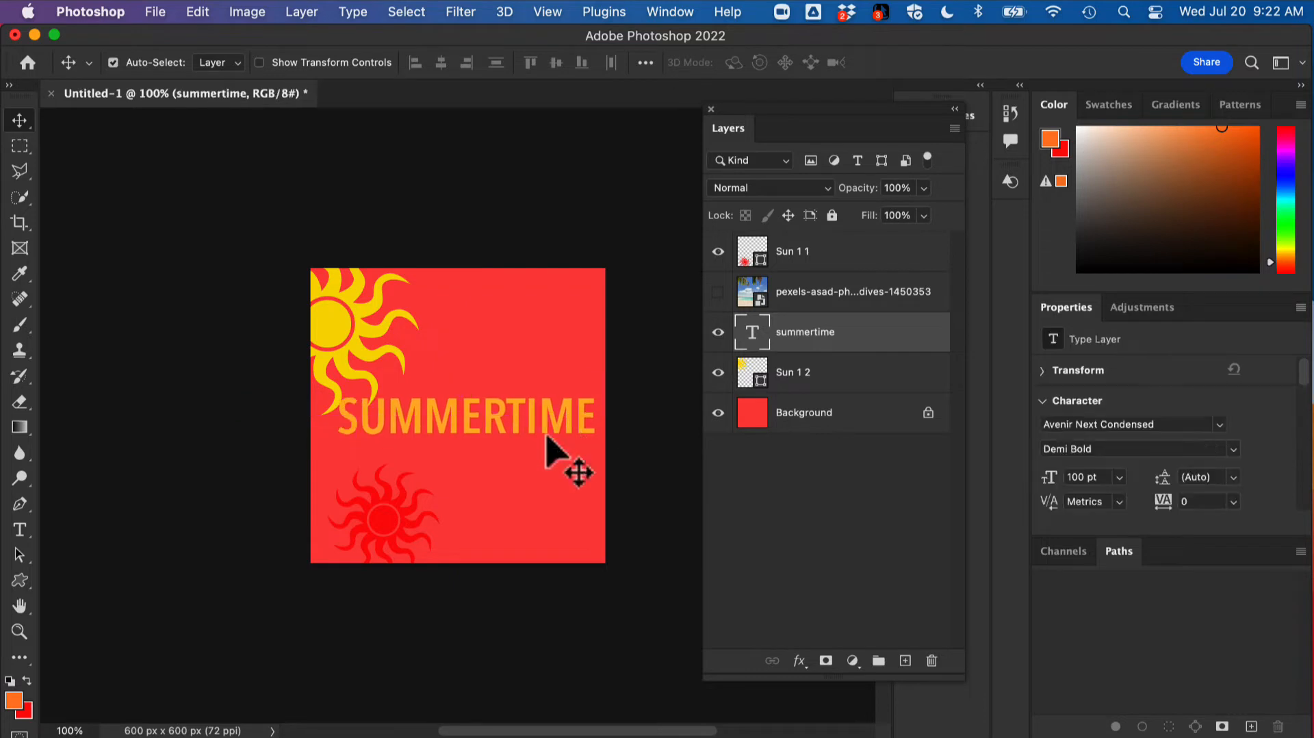
Duplicate the red sun, scale the copy to about 181 × 181 px and place it partly off the canvas's upper-right corner.
click(394, 514)
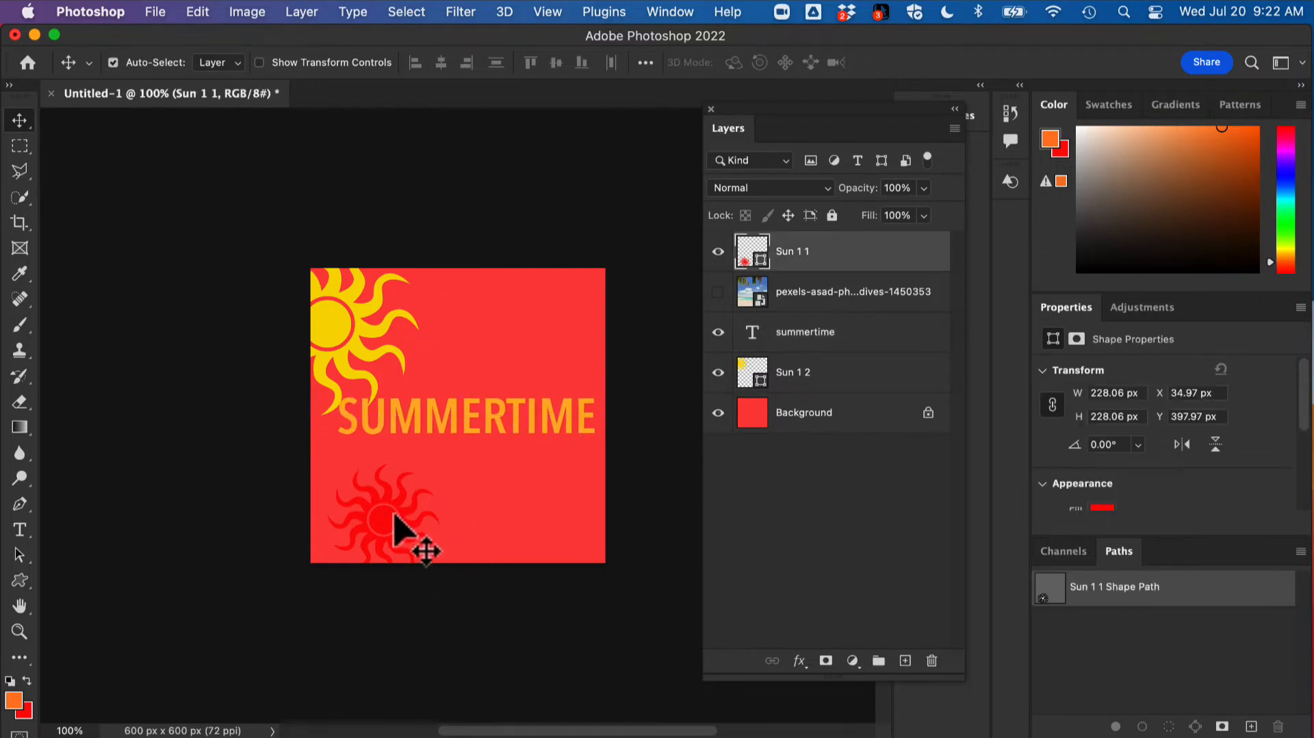
alt+drag(394, 514, 538, 288)
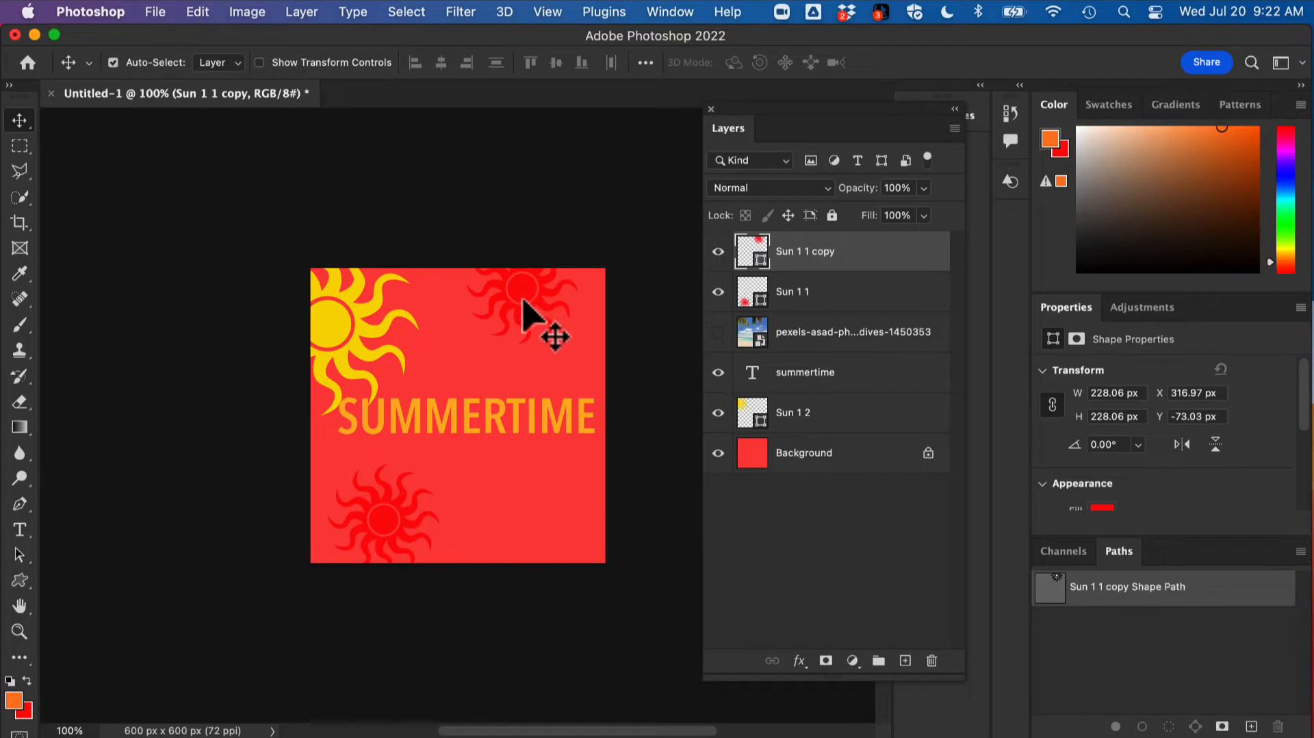
key(super+t)
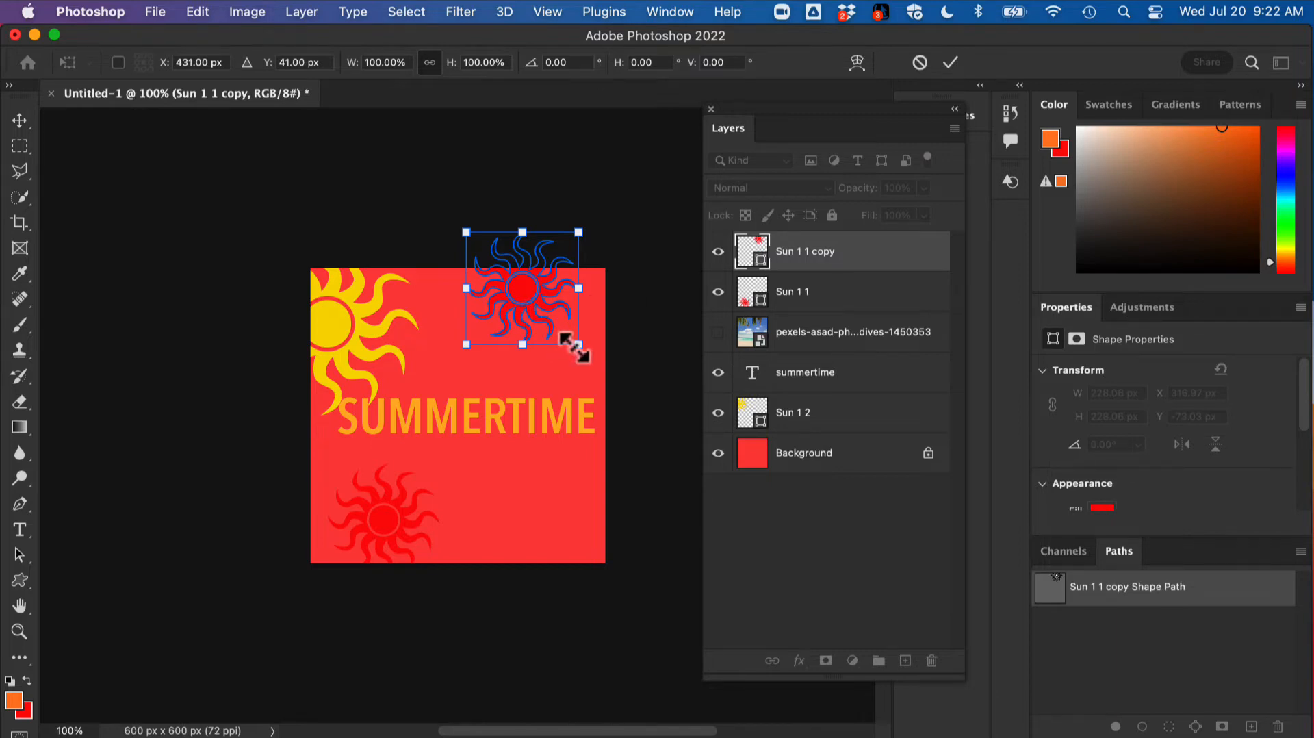
drag(578, 344, 554, 321)
drag(507, 269, 557, 305)
click(19, 120)
click(193, 242)
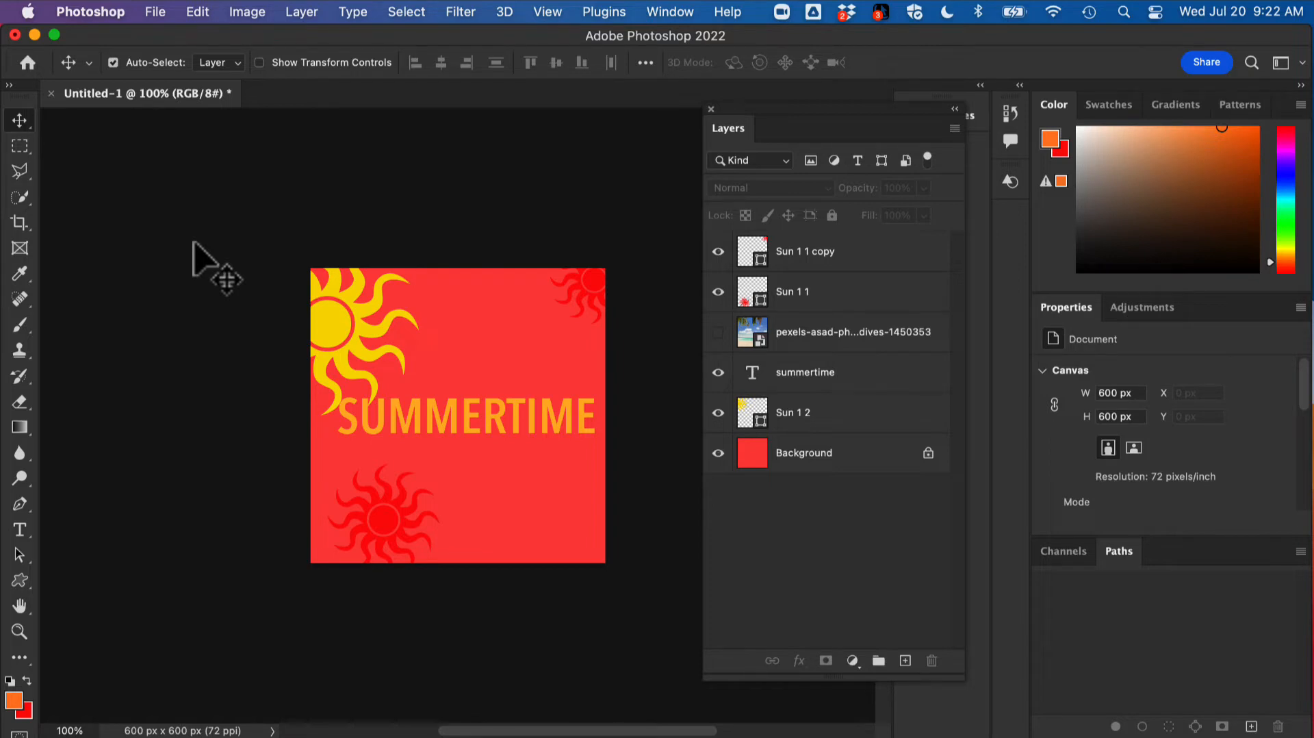
Show the Timeline, create a frame animation and add a second frame.
click(672, 8)
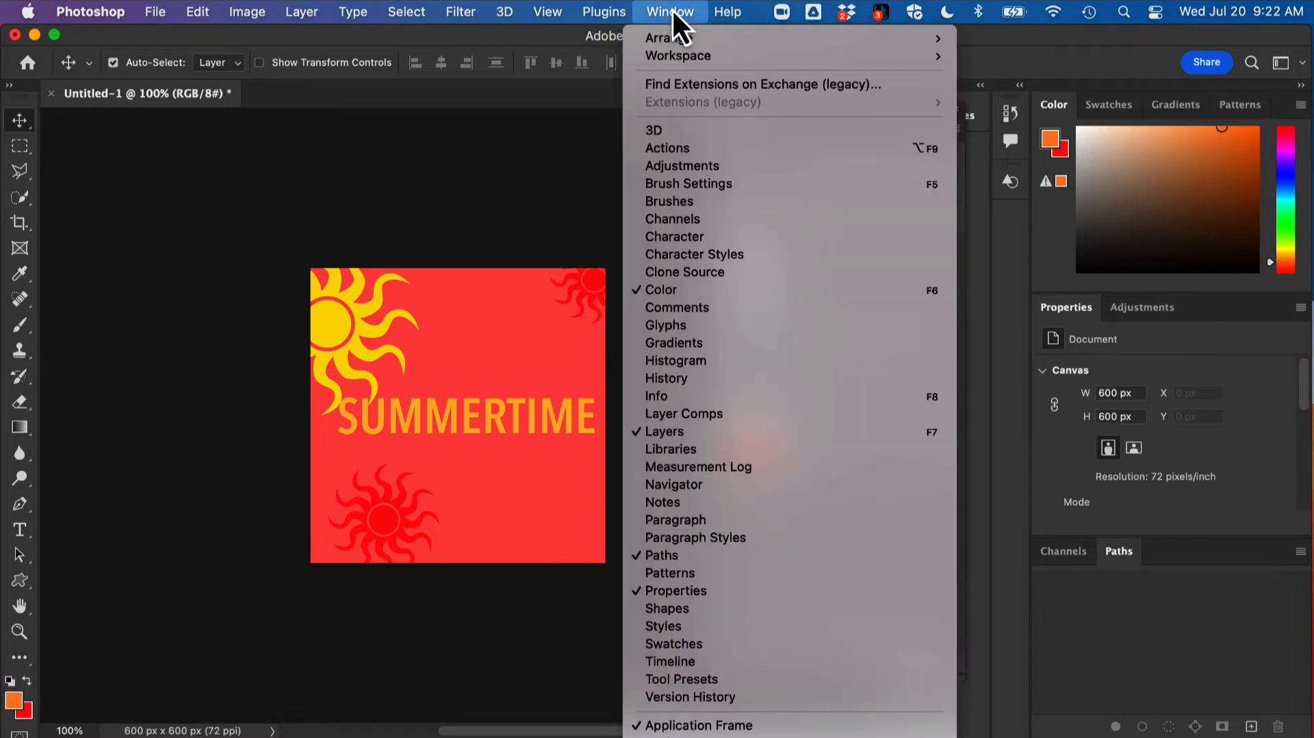
click(685, 663)
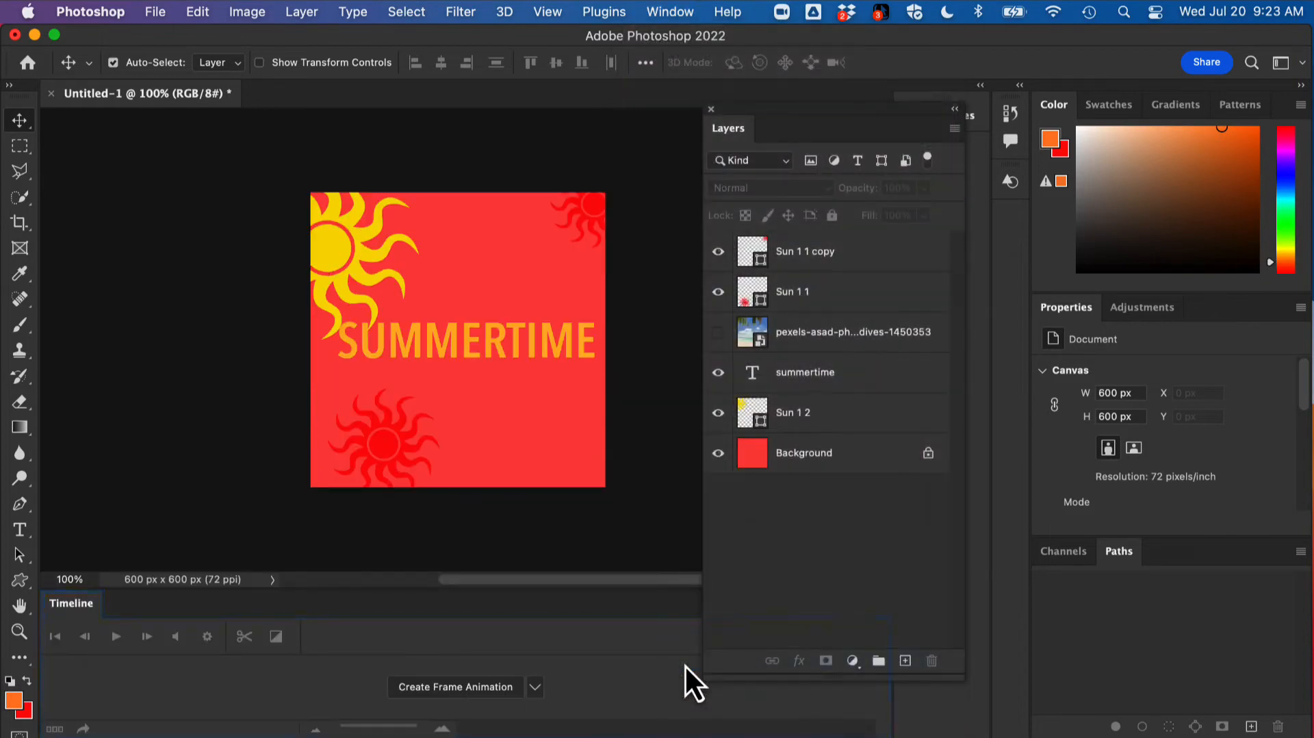
click(537, 688)
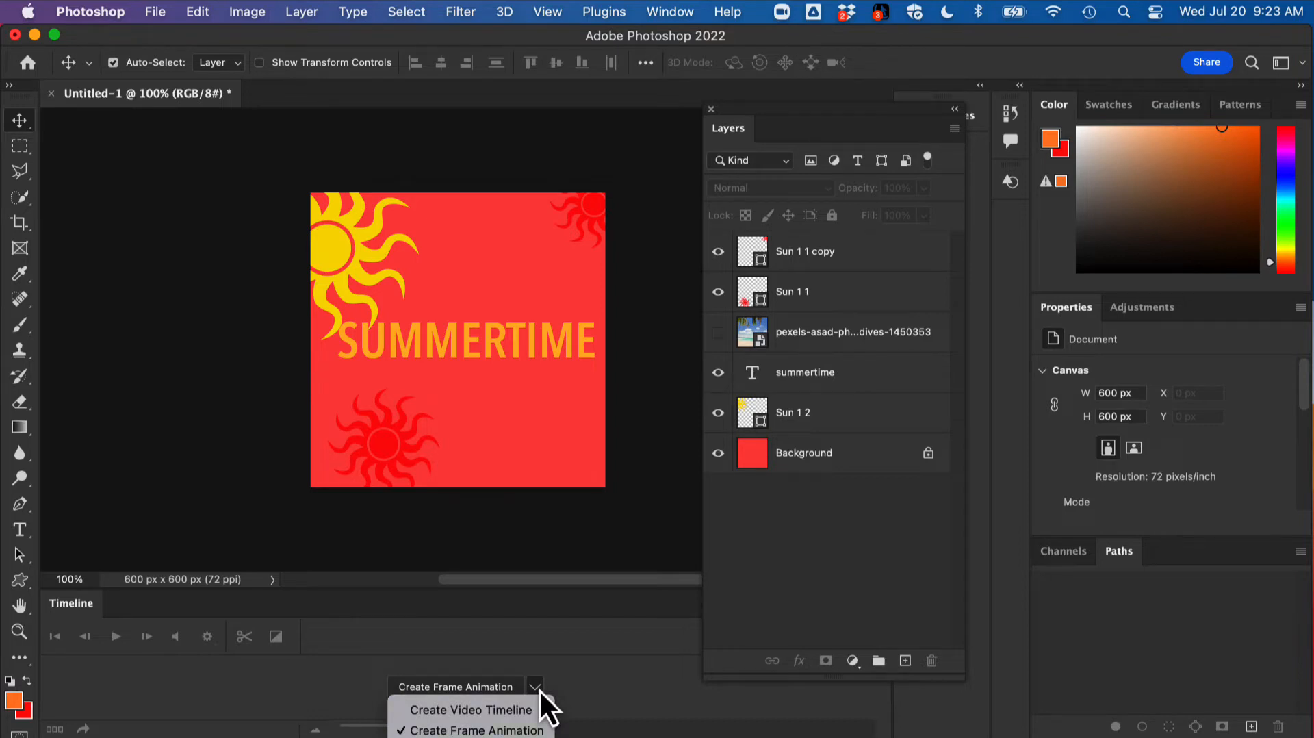
click(568, 676)
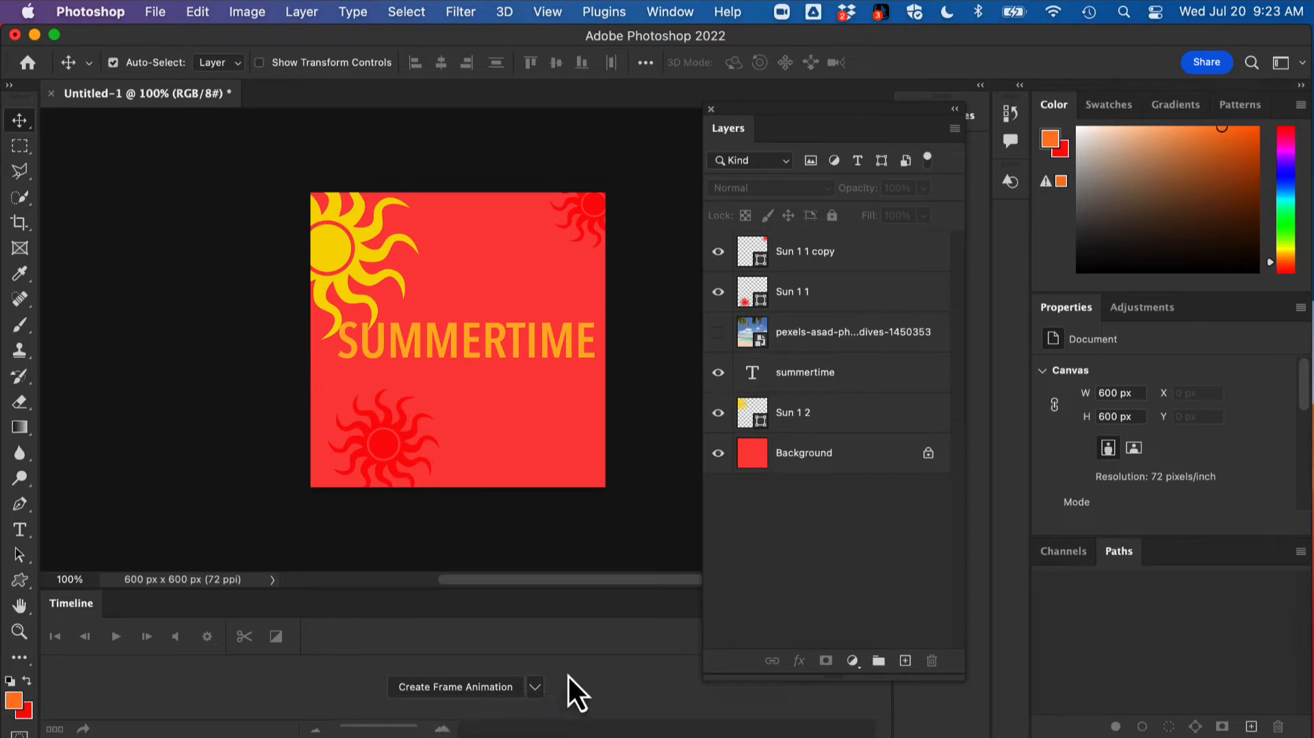
click(464, 688)
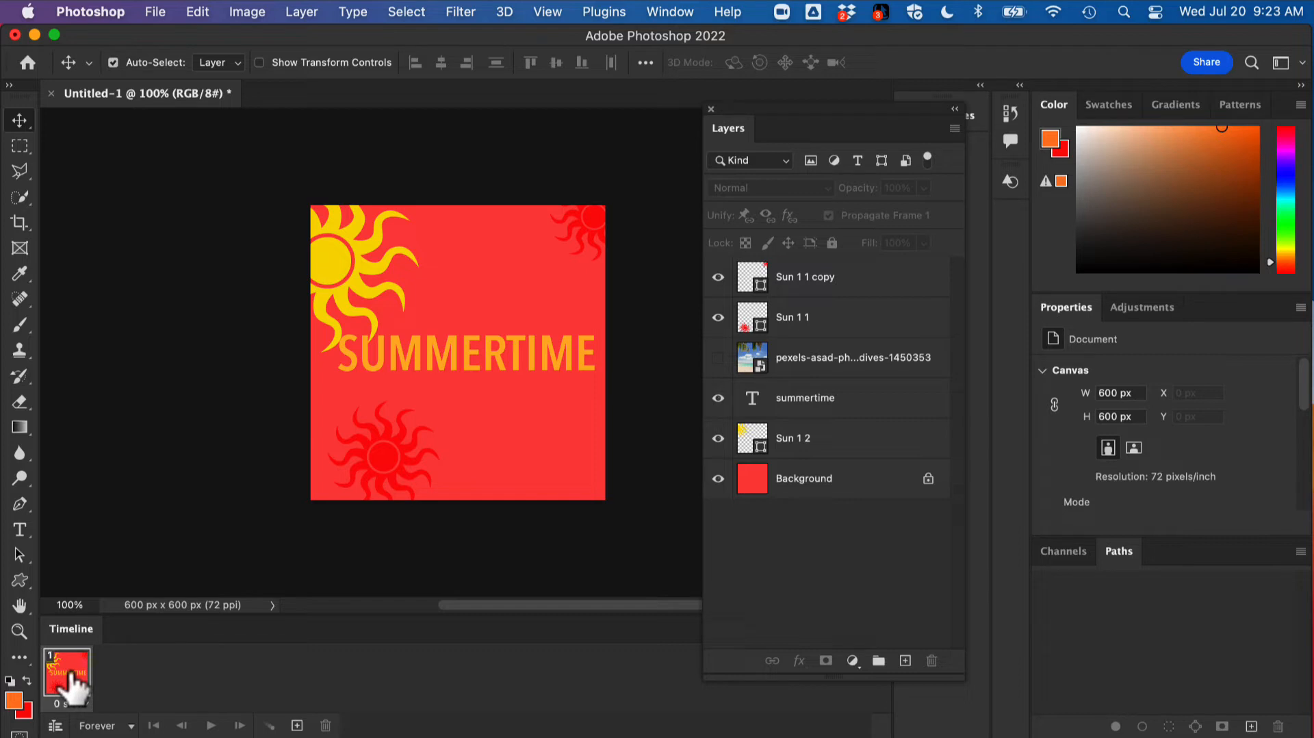
click(297, 724)
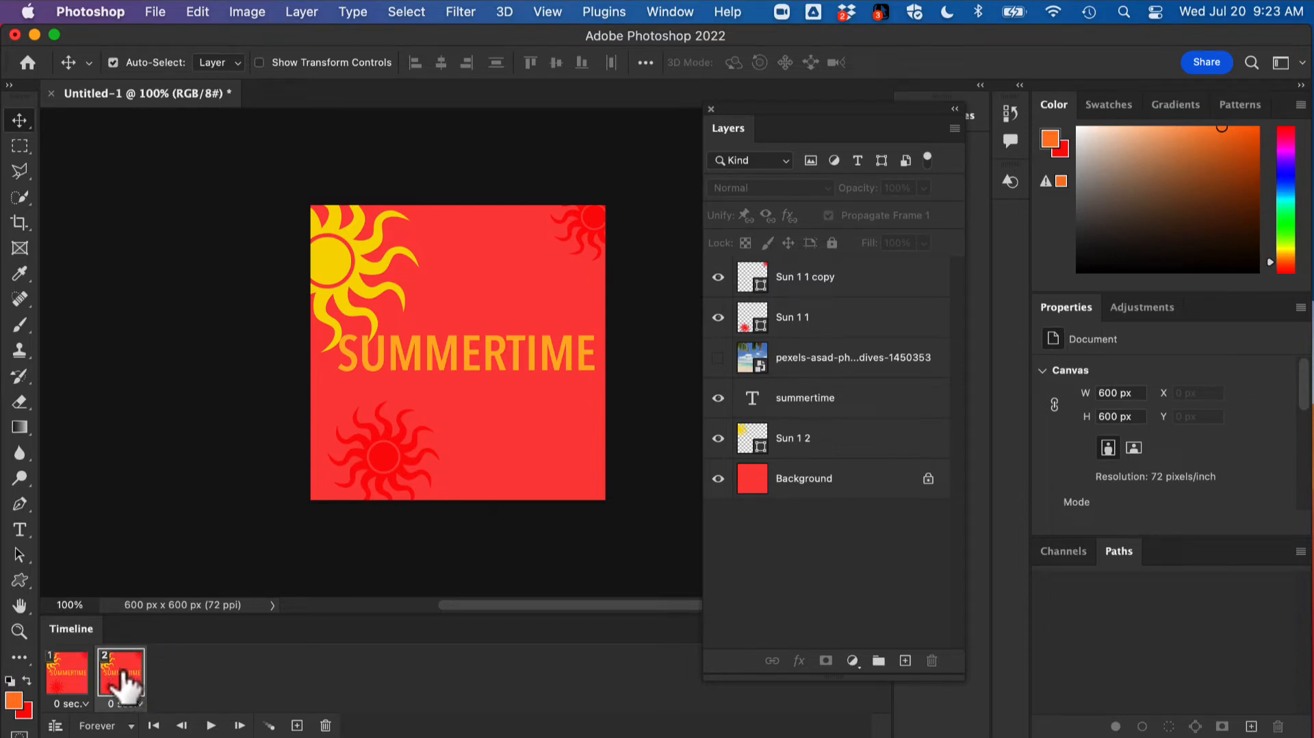
In frame 1, turn off Propagate Frame 1 for the yellow sun and move it completely off the canvas's upper-left corner.
click(67, 686)
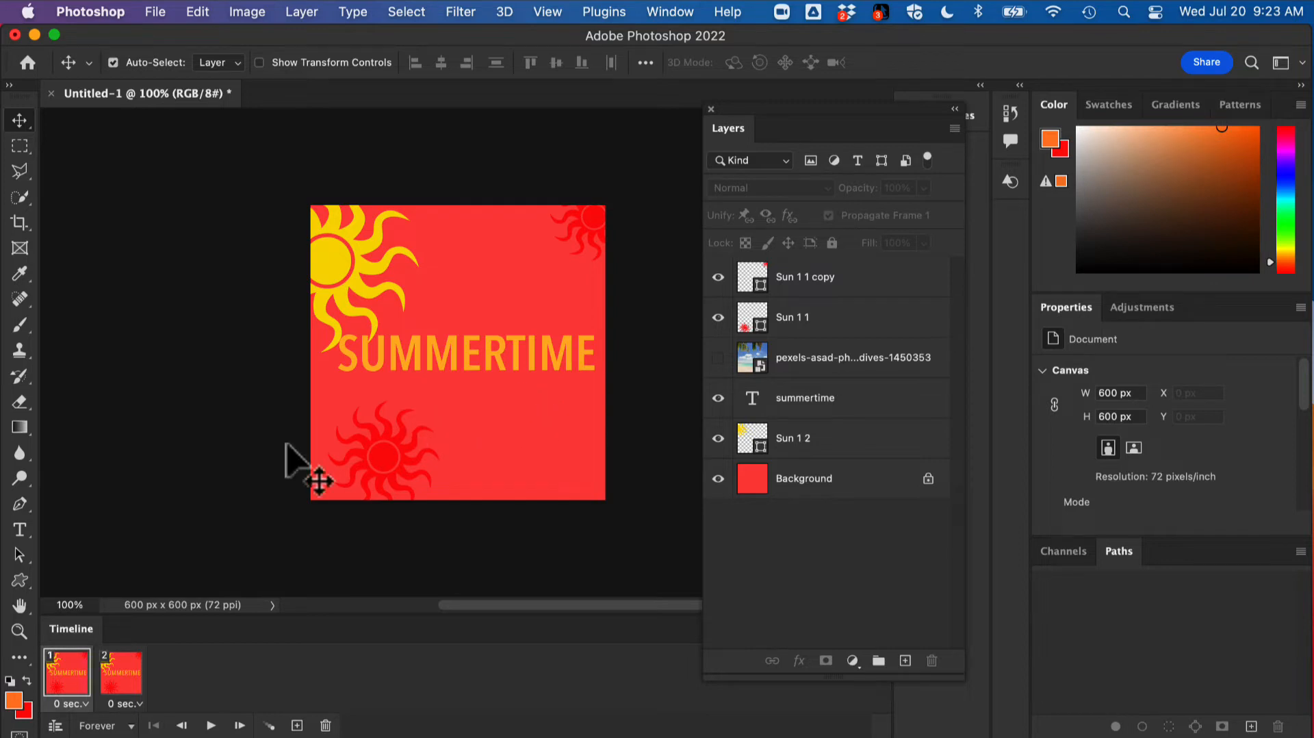
click(351, 268)
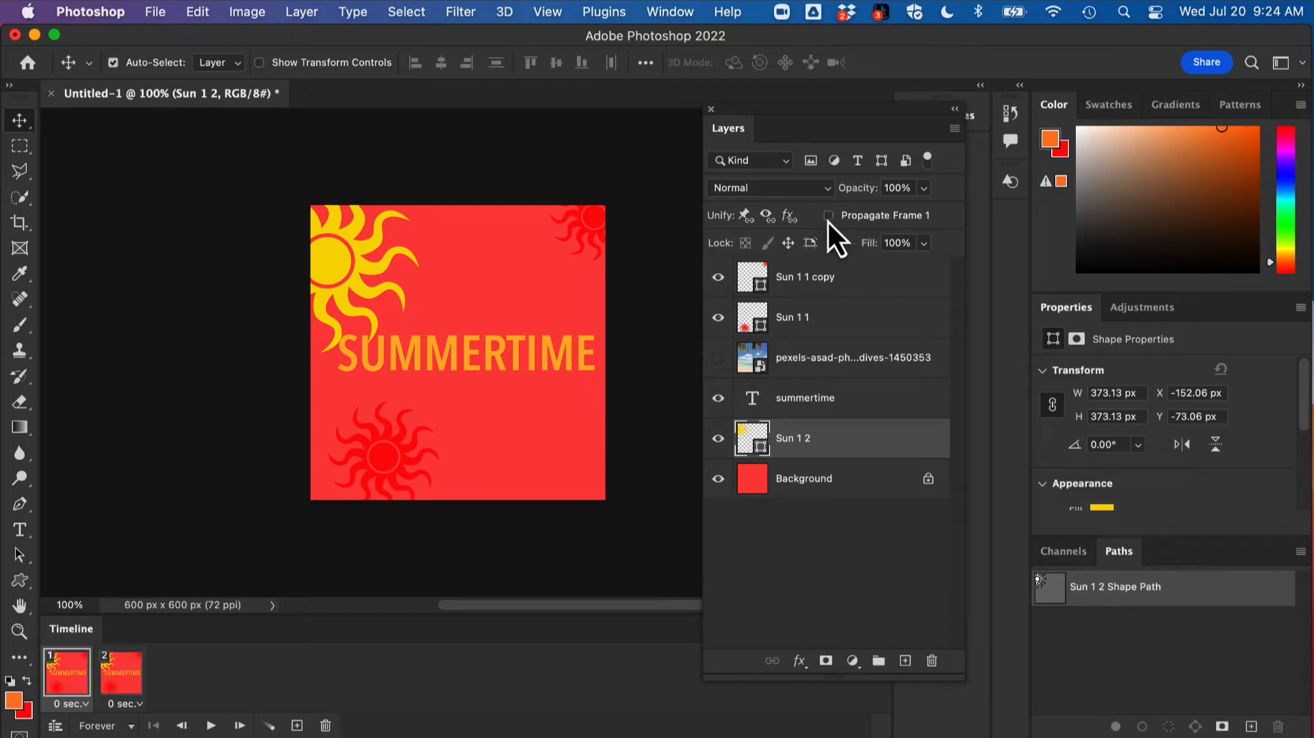
drag(327, 271, 204, 167)
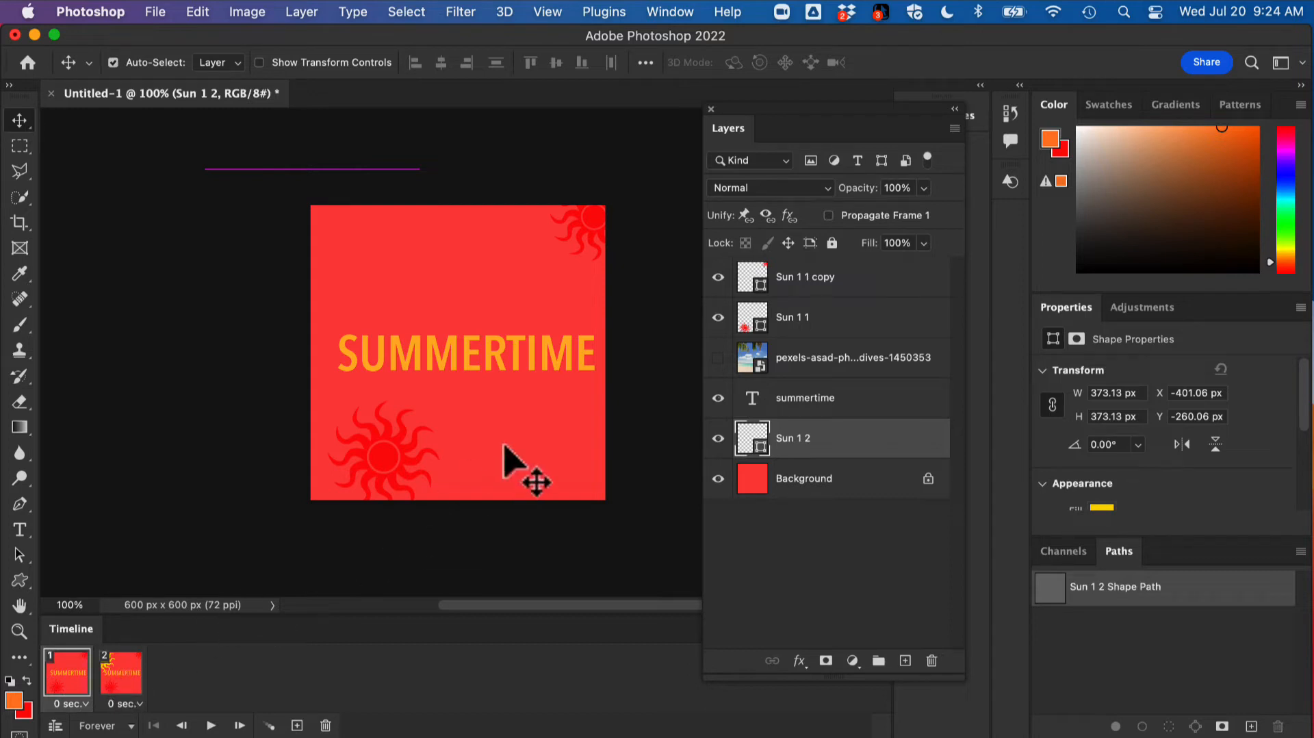
Set the summertime text layer's opacity to 0% in frame 1.
click(811, 403)
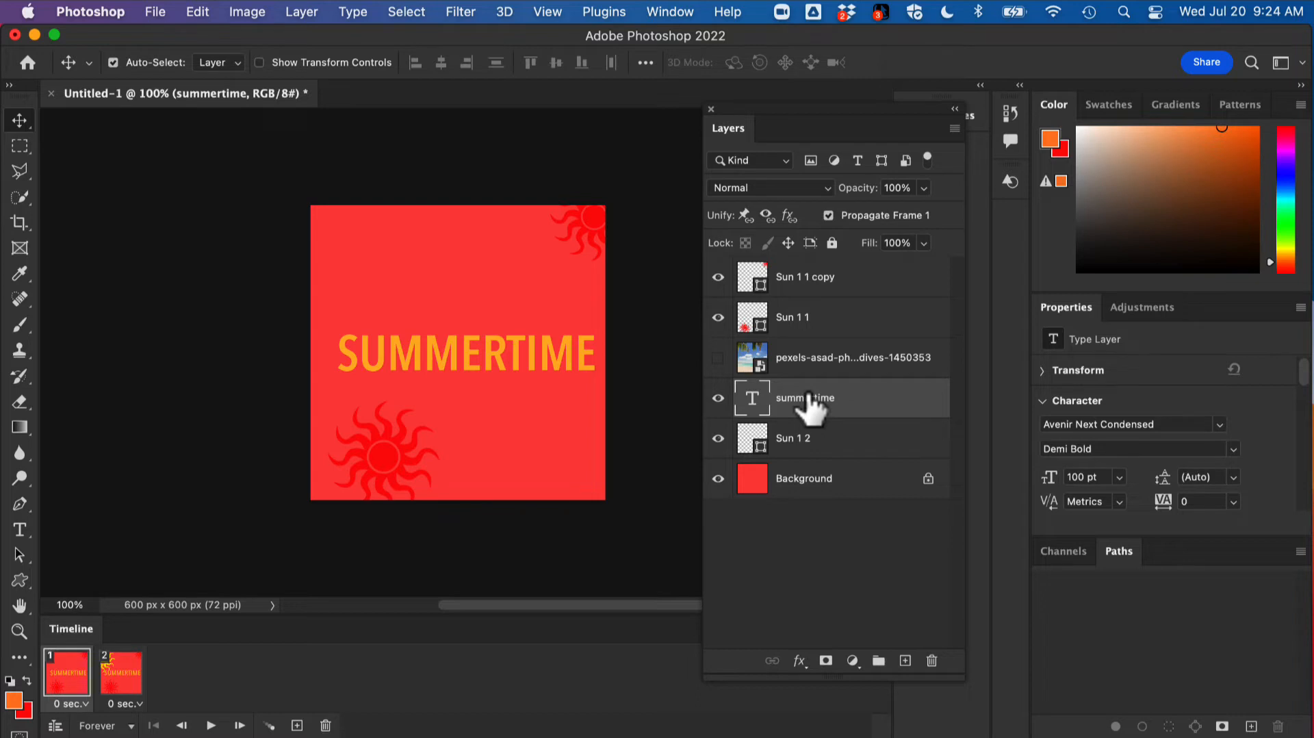
click(924, 188)
click(827, 212)
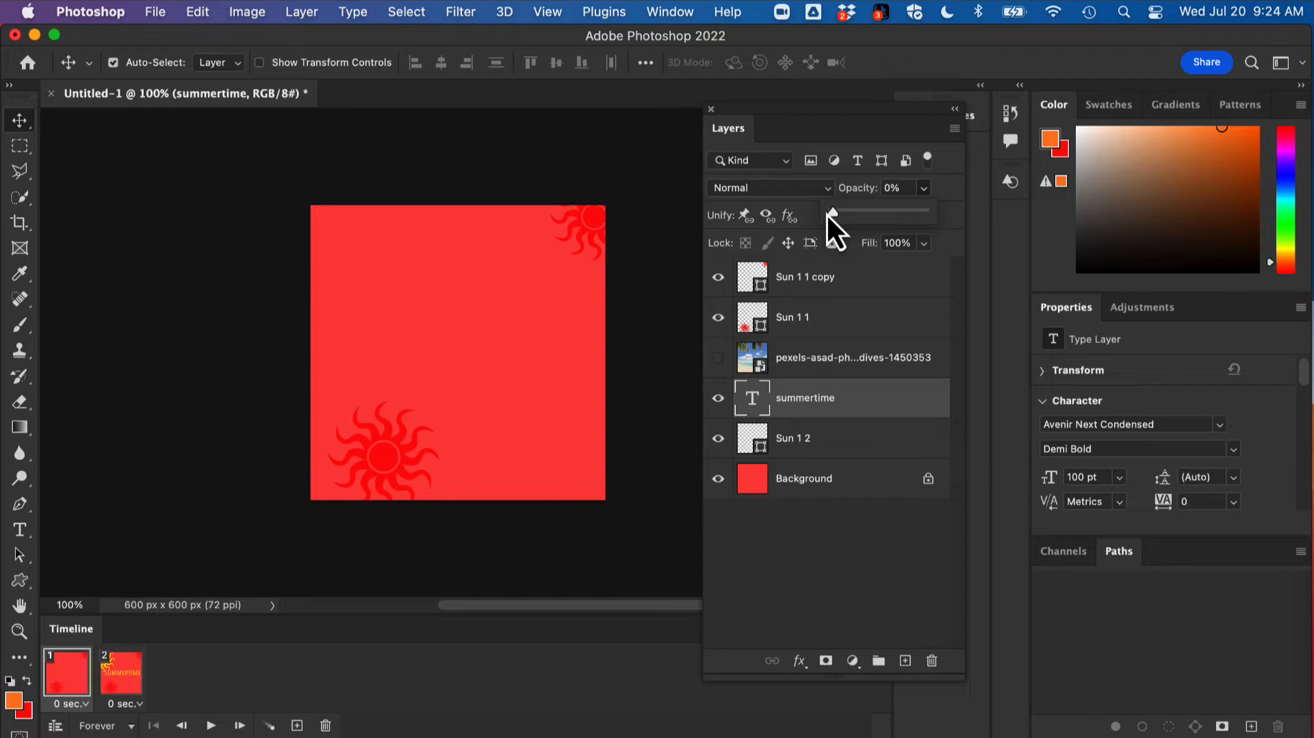
click(815, 322)
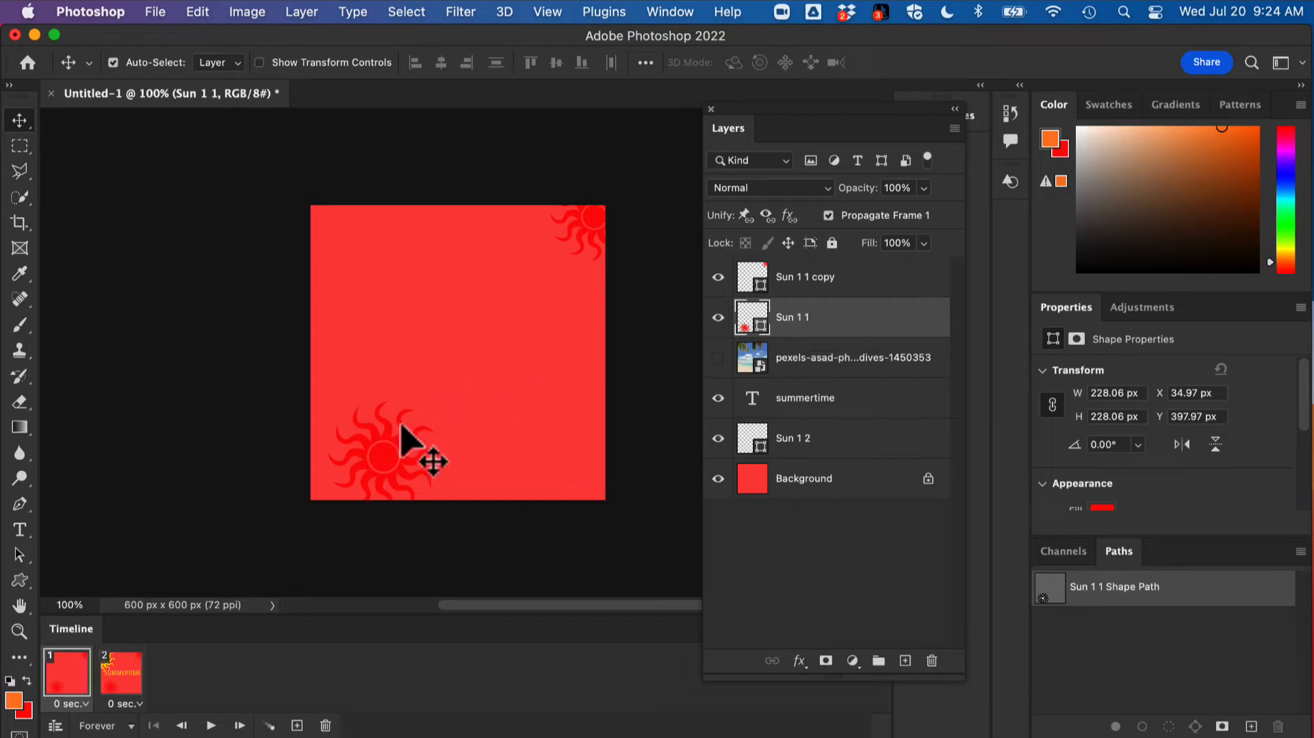
drag(384, 454, 449, 337)
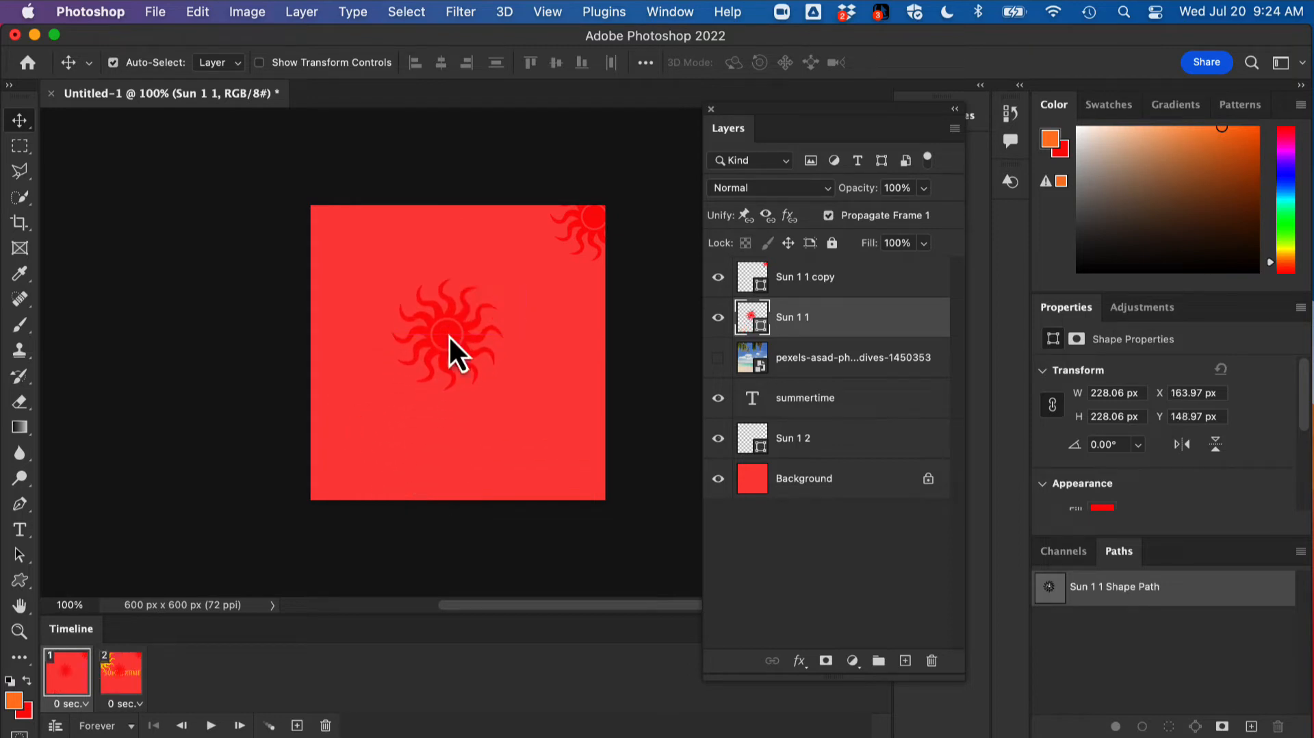
key(super+t)
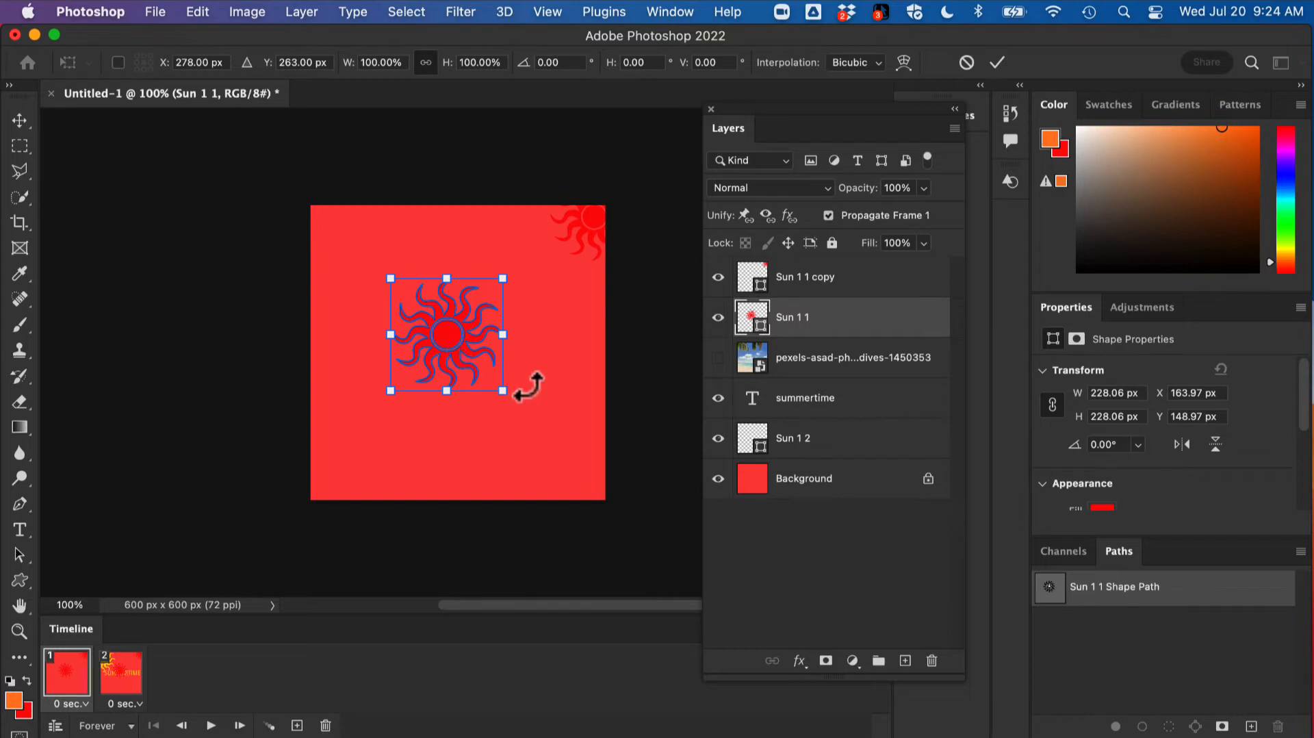
click(13, 123)
key(super+z)
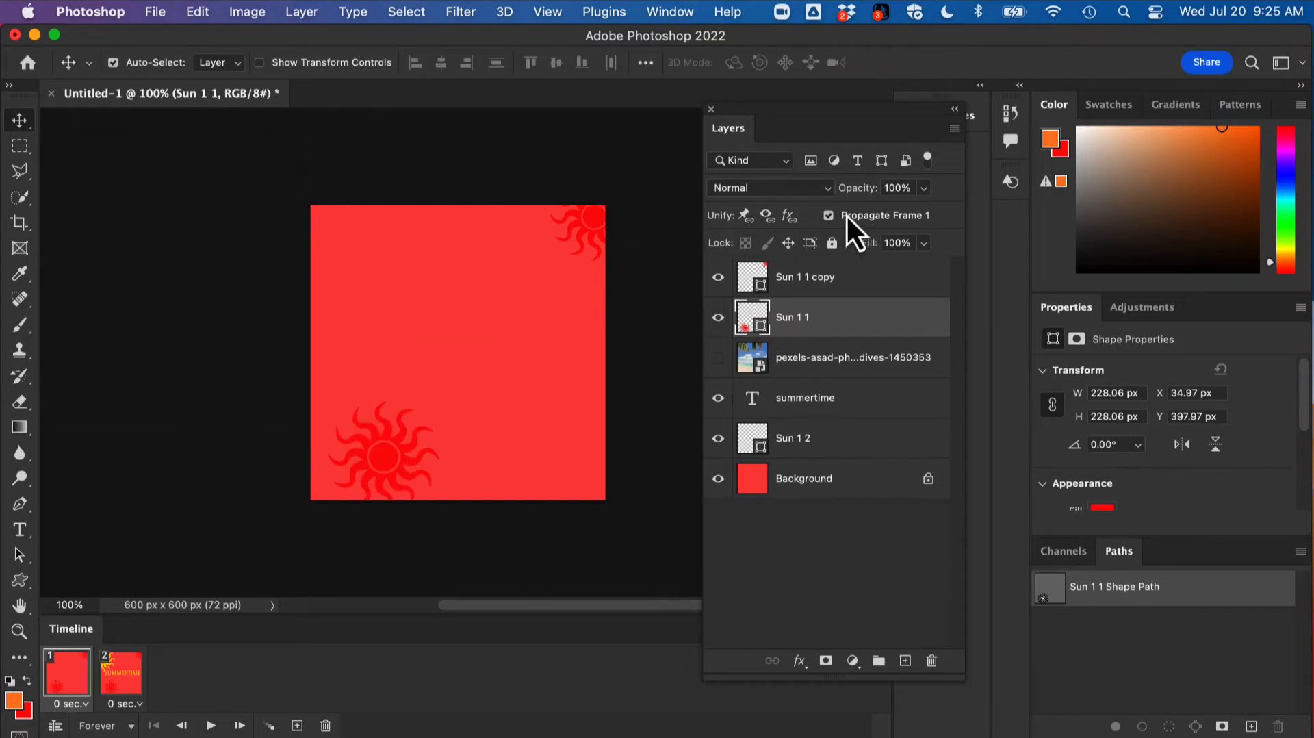
In frame 1, turn off Propagate Frame 1 for the lower-left red sun, center it and enlarge it to about 480 × 480 px.
drag(404, 475, 450, 335)
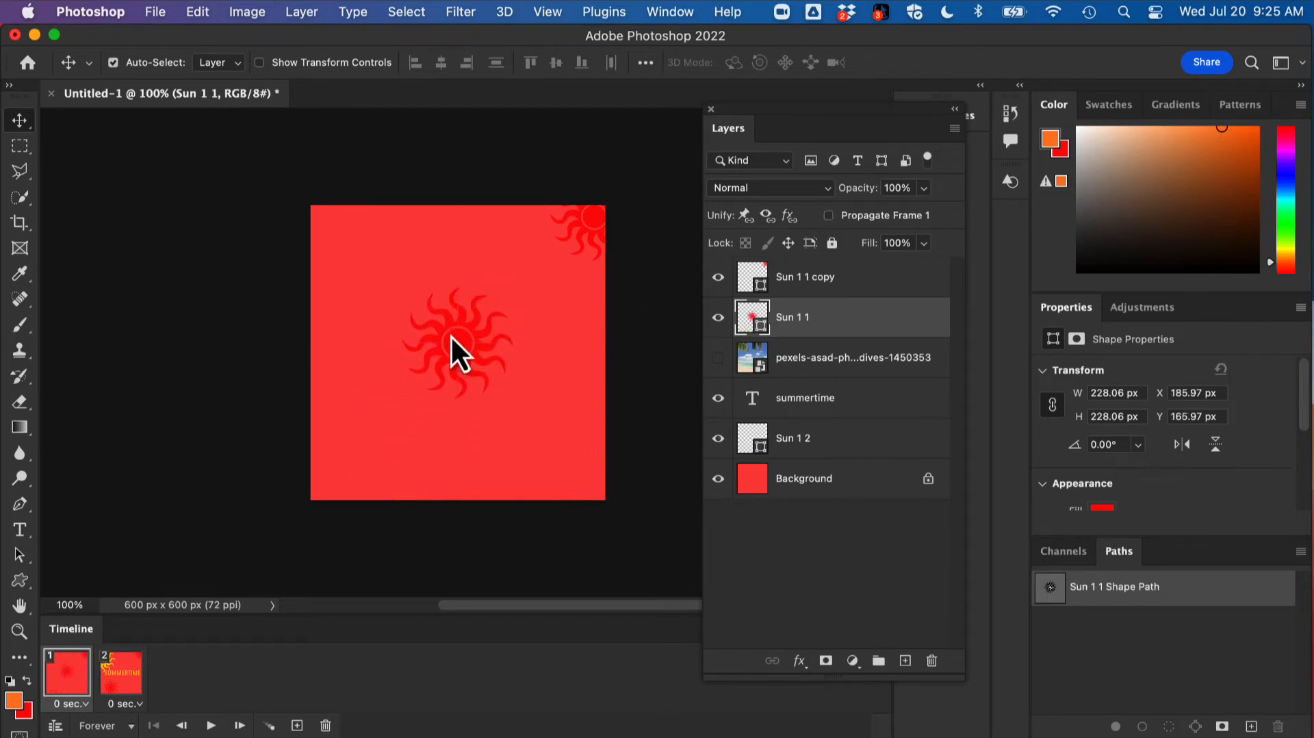
key(super)
key(super+t)
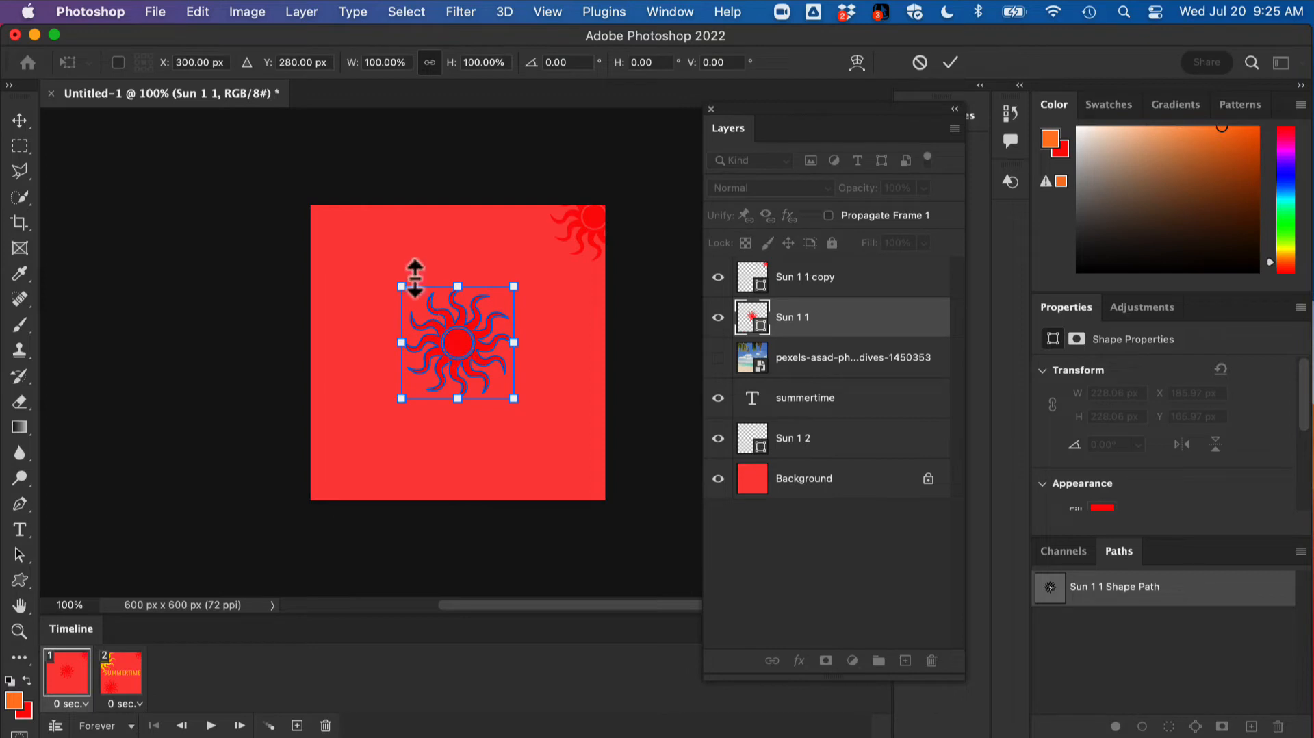
drag(404, 283, 338, 235)
key(super+z)
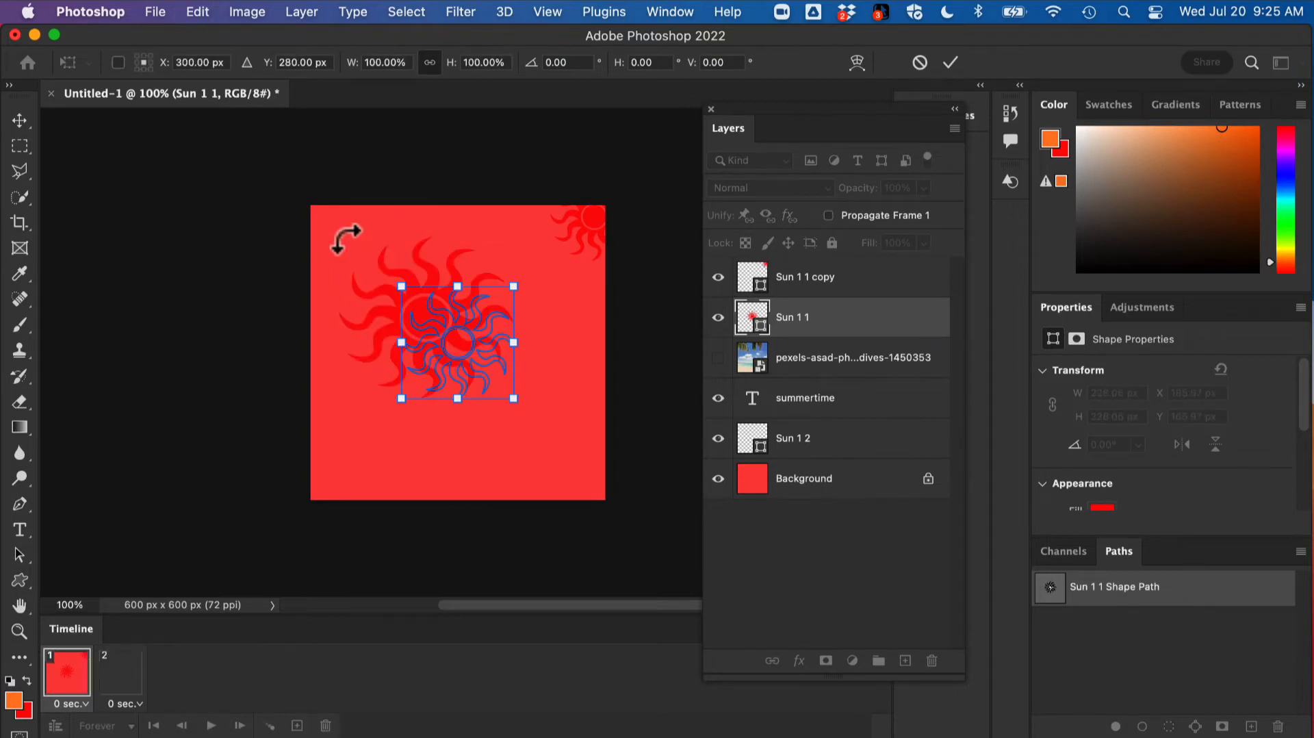
drag(514, 398, 581, 466)
drag(401, 287, 341, 243)
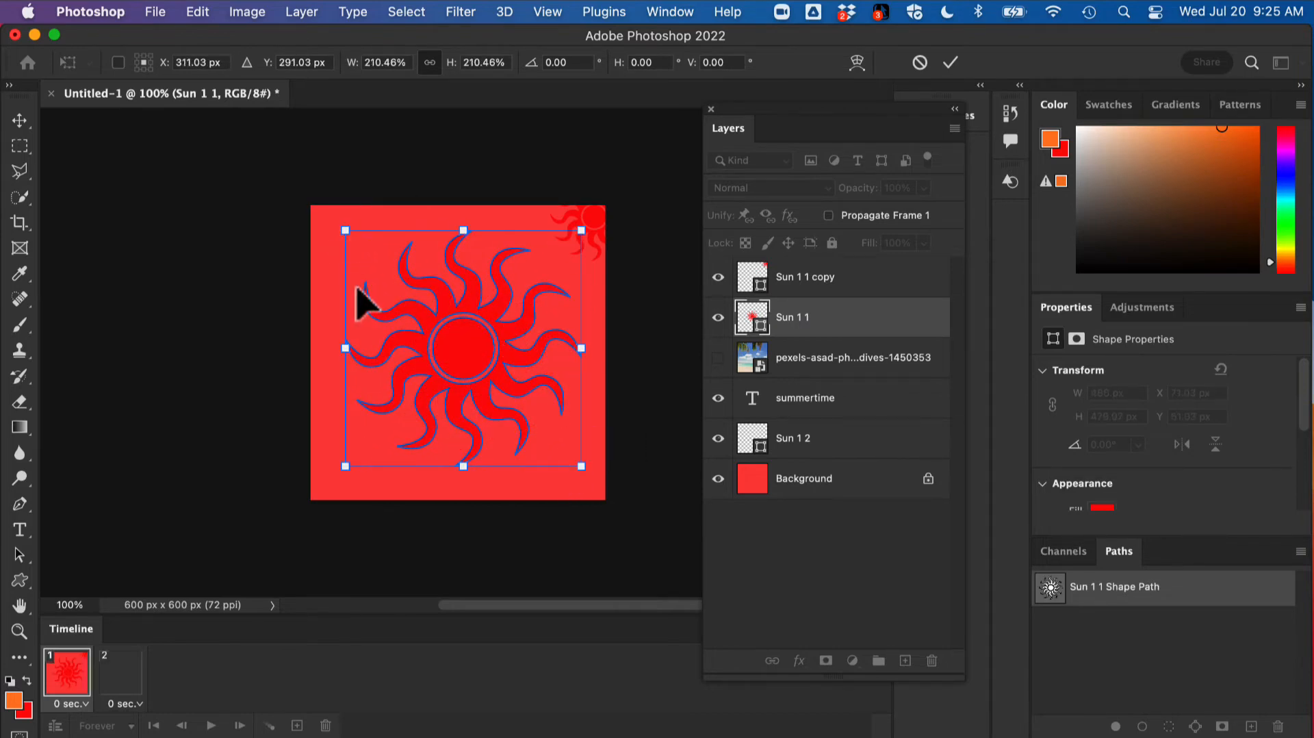
drag(465, 355, 457, 359)
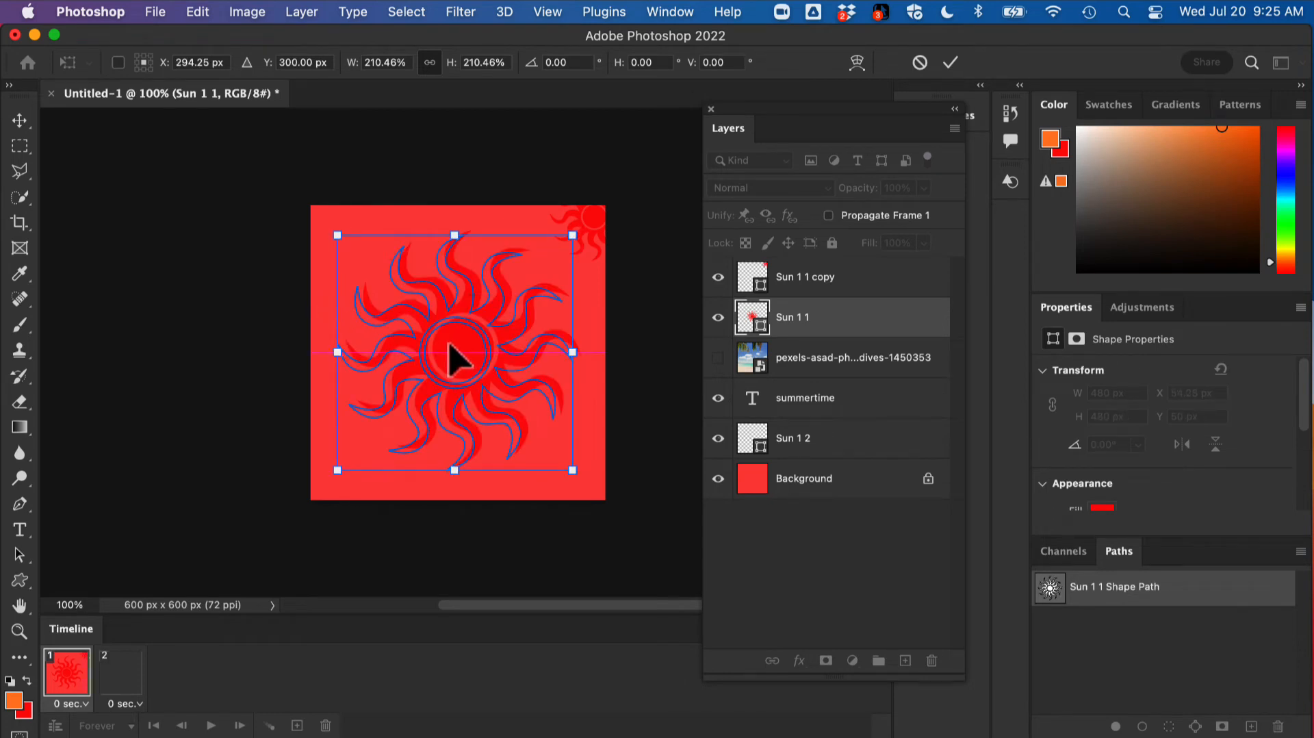
key(Return)
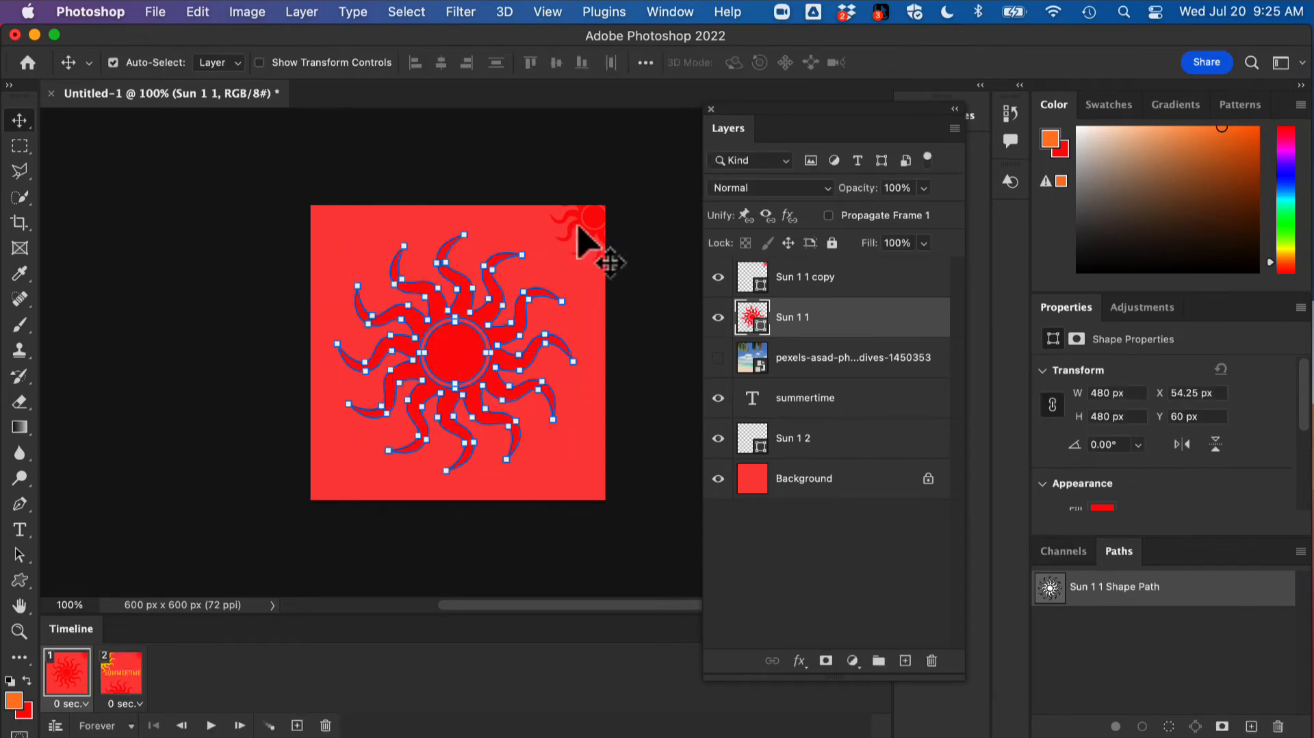
In frame 1, turn off Propagate Frame 1 for the small corner sun and move it fully off the canvas's upper-right corner.
click(883, 281)
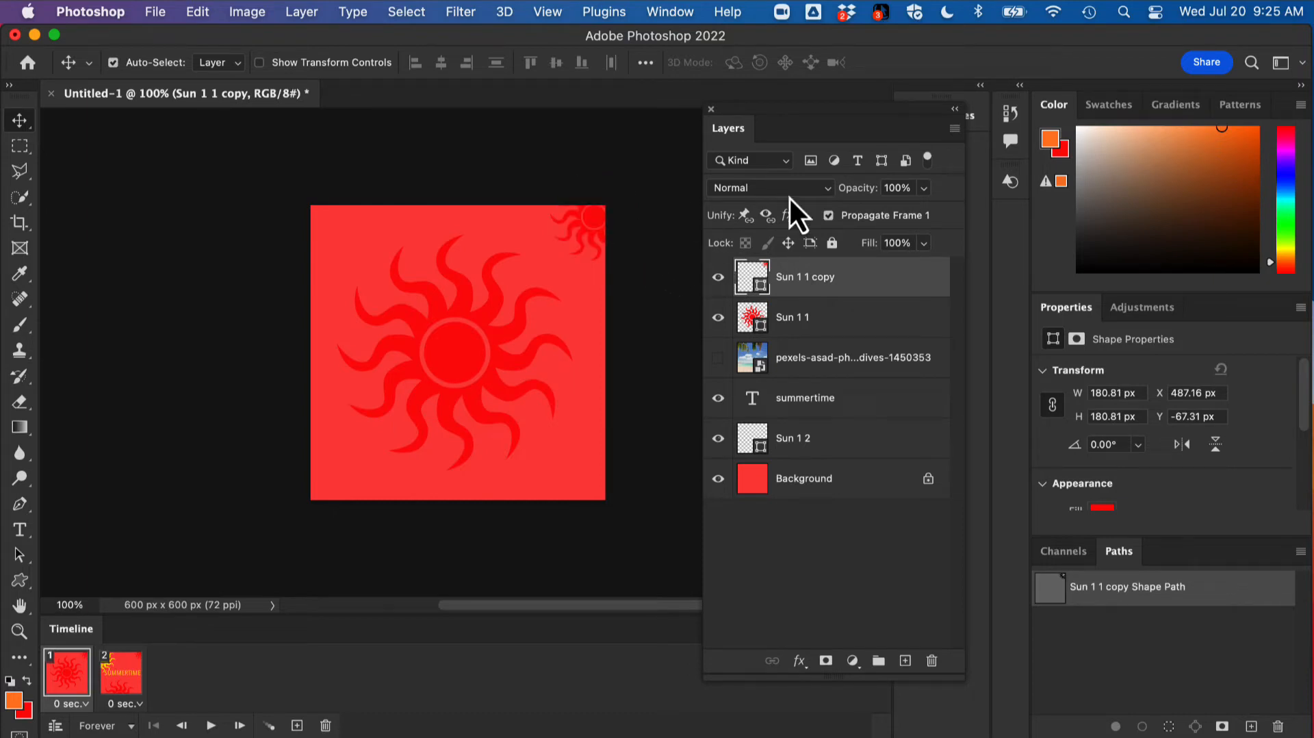
drag(601, 234, 650, 175)
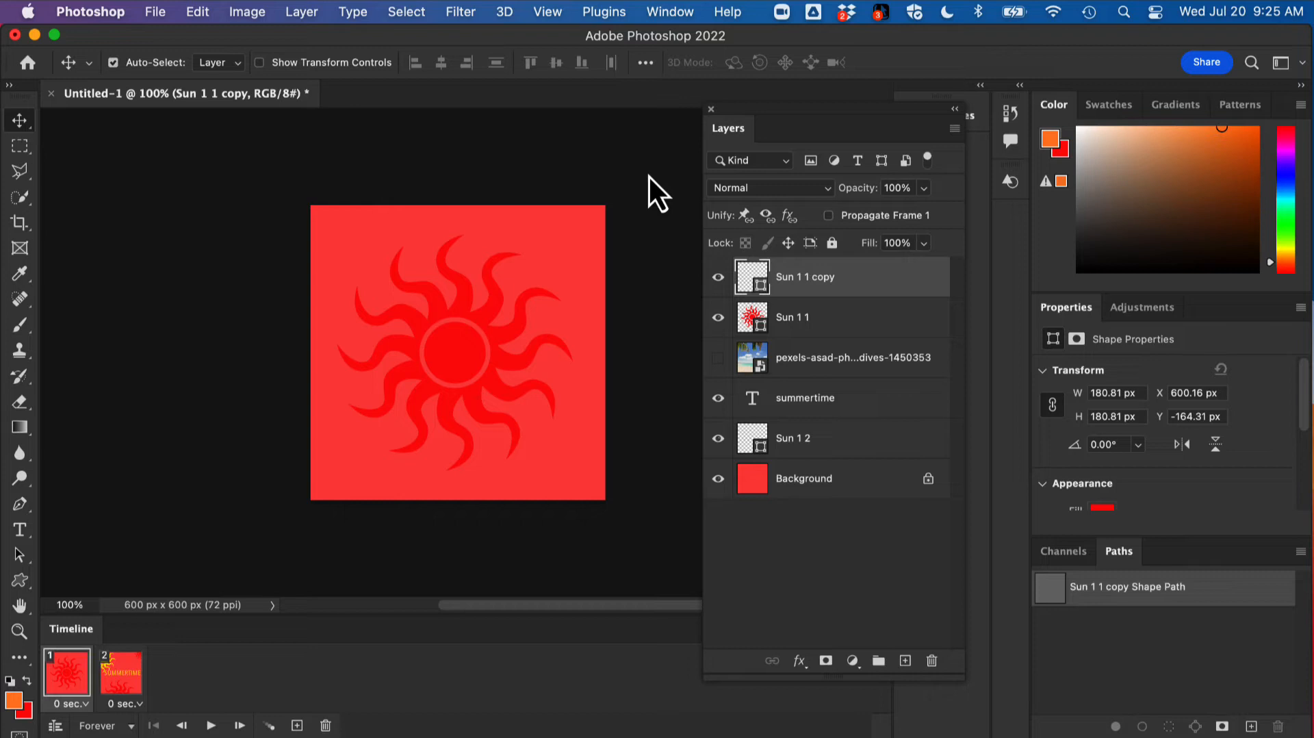
click(649, 176)
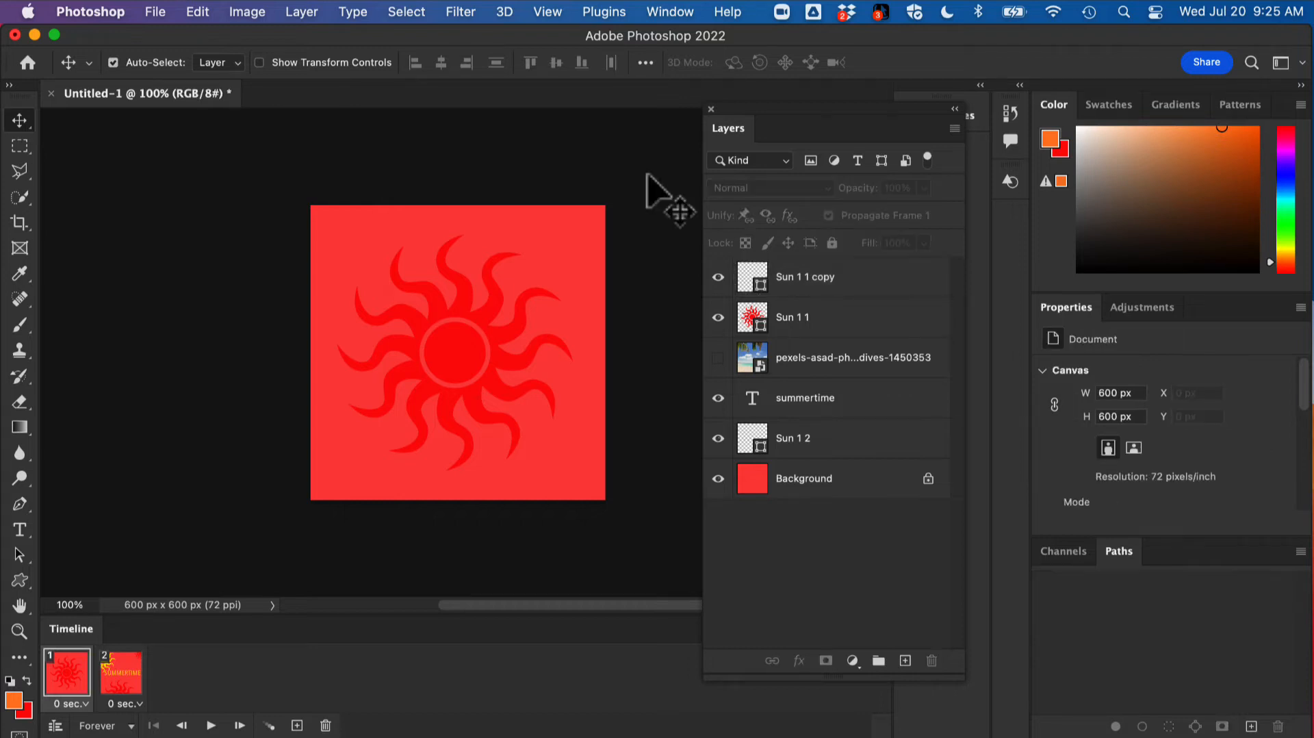
Change the off-canvas small sun's fill to the light orange from the recently used colors.
drag(648, 176, 587, 270)
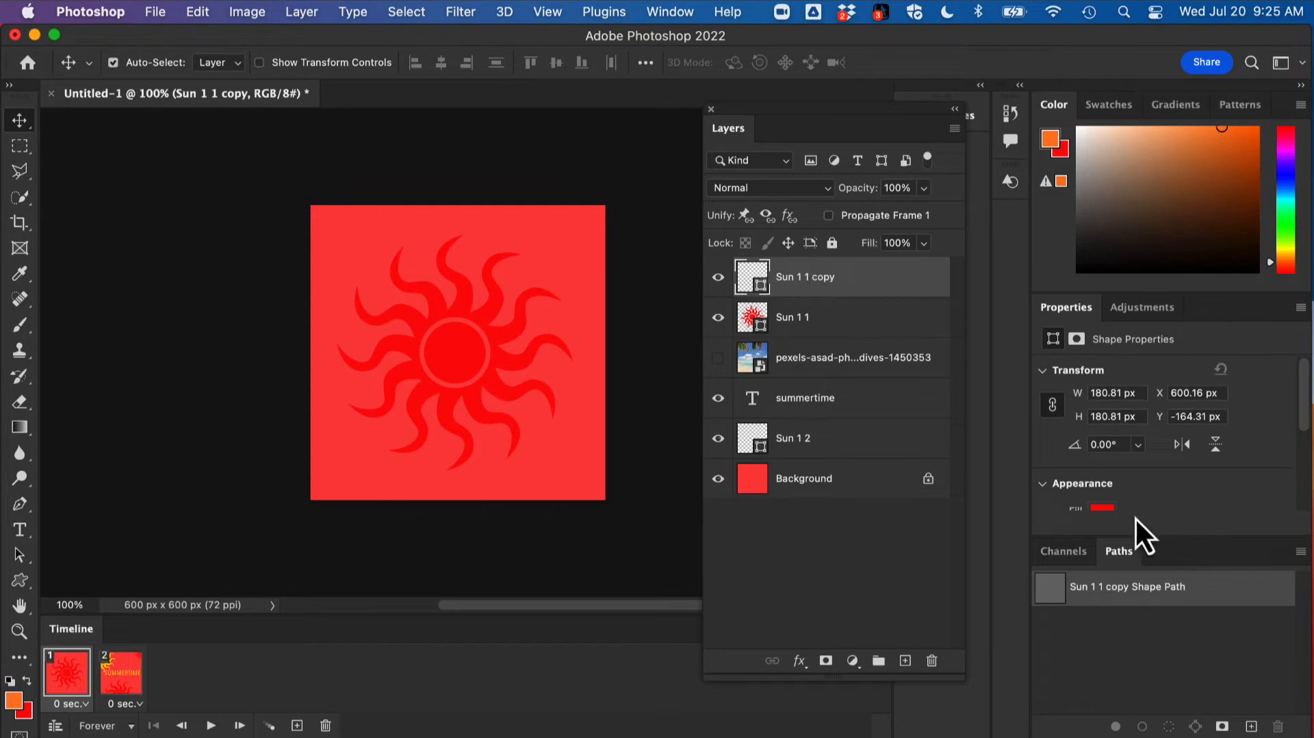
click(1103, 508)
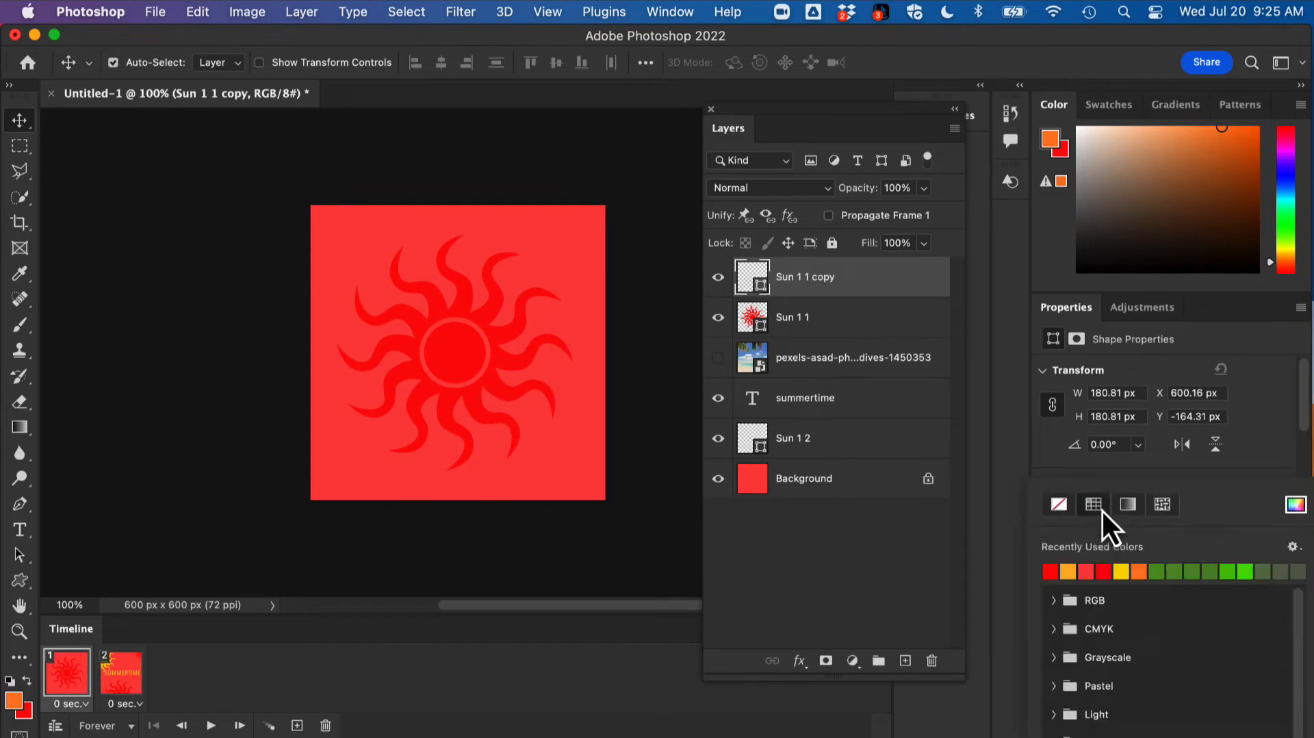
click(1068, 573)
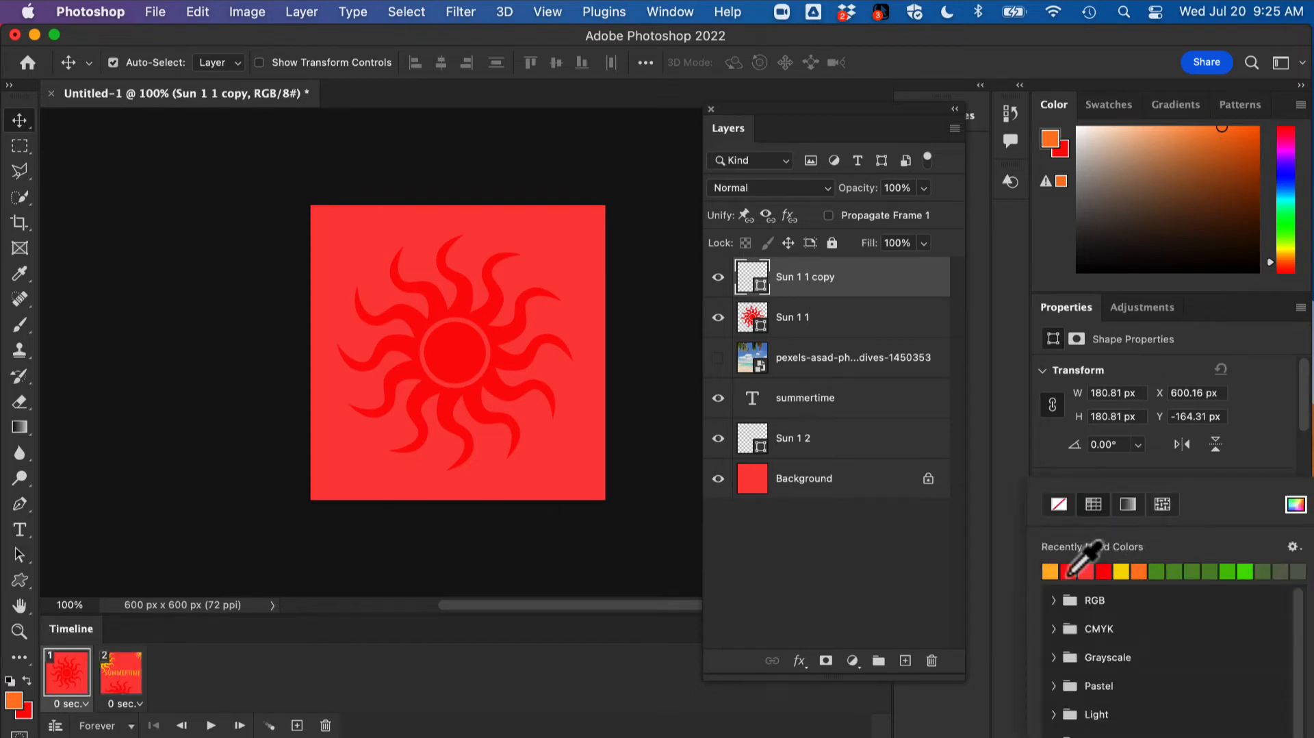
click(20, 121)
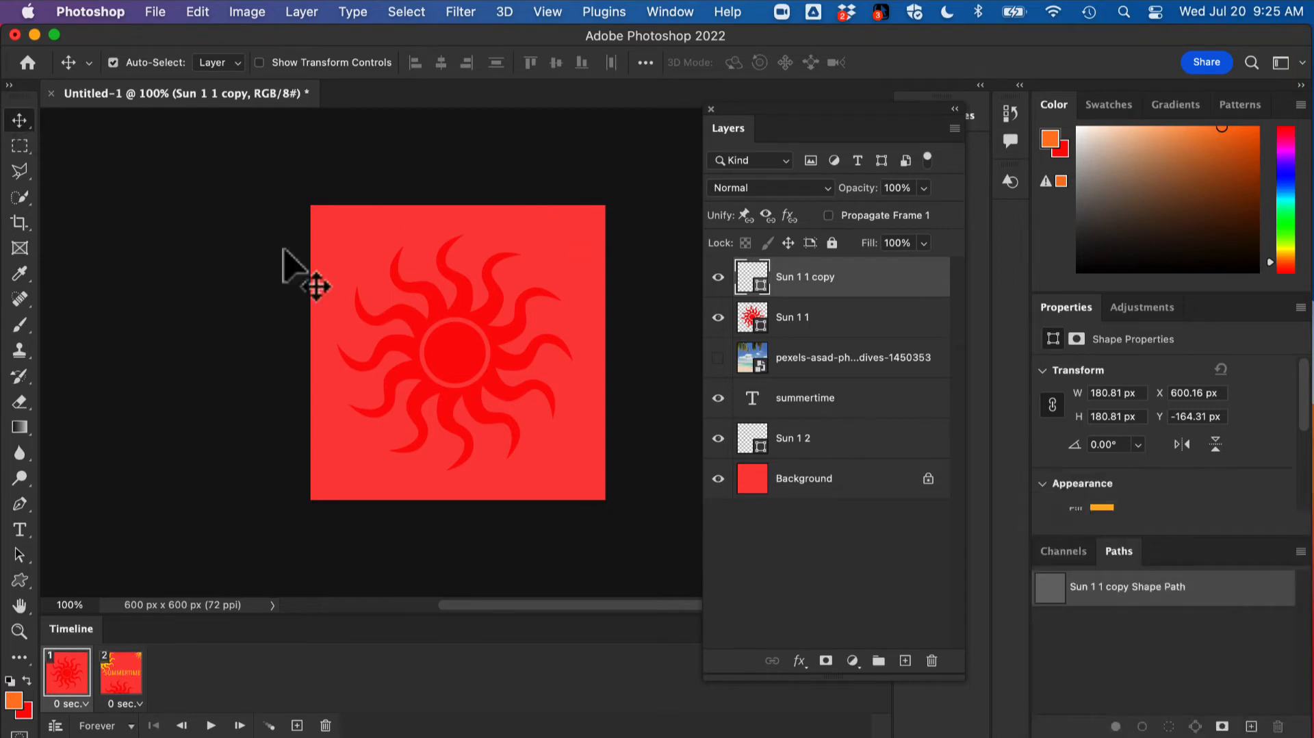
click(264, 255)
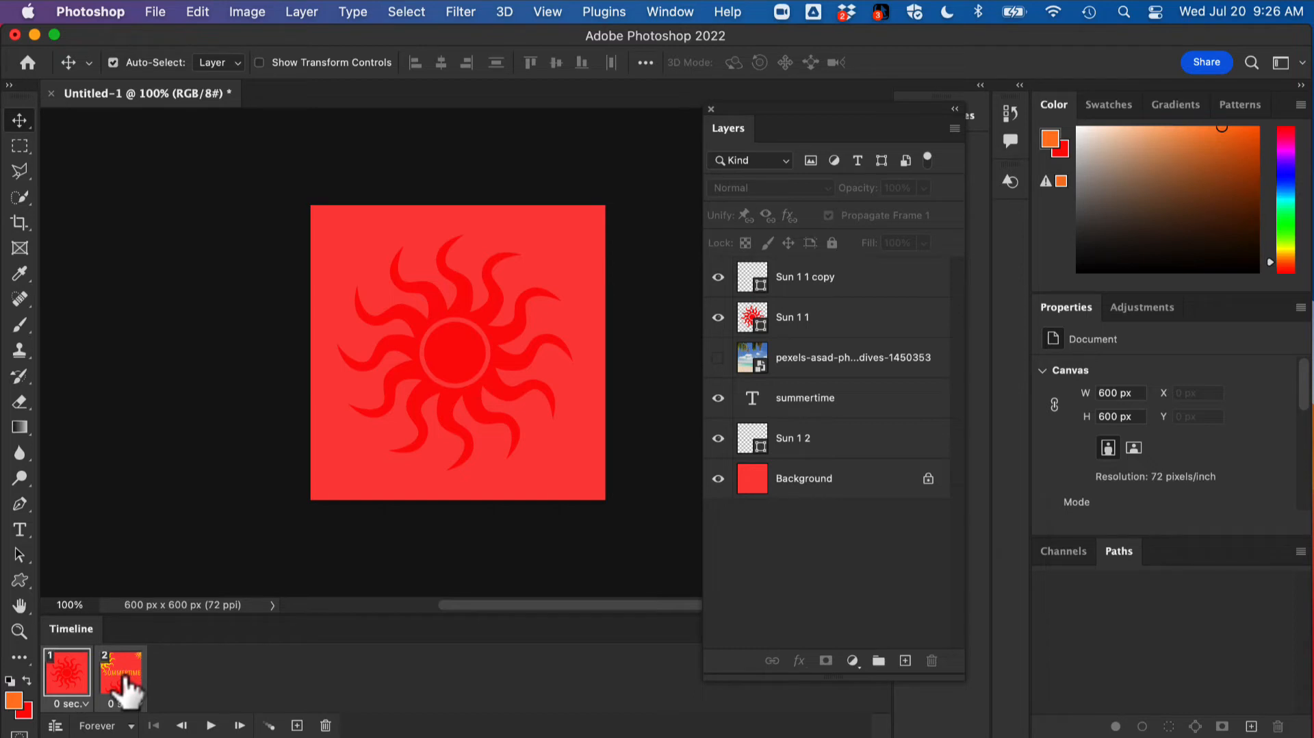
Tween the two selected frames with 8 added frames, using all layers and the position, opacity and effects parameters.
click(272, 727)
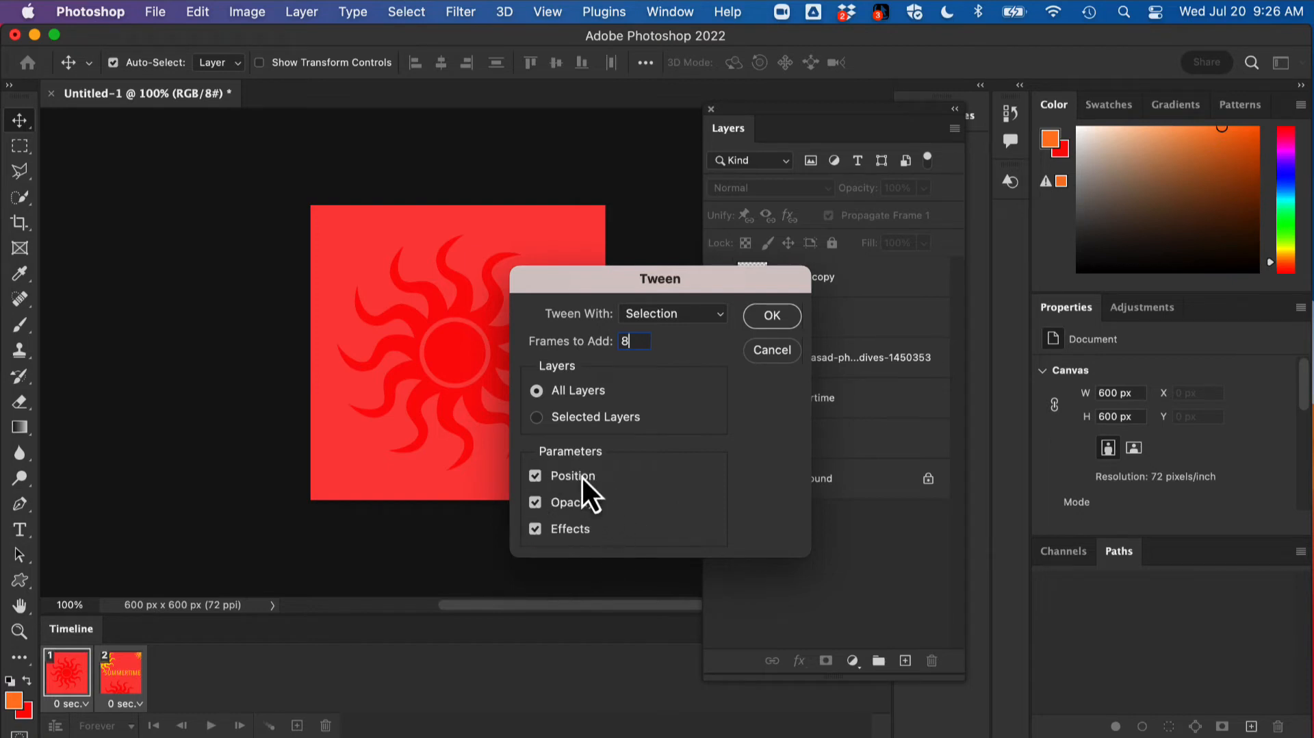
click(773, 316)
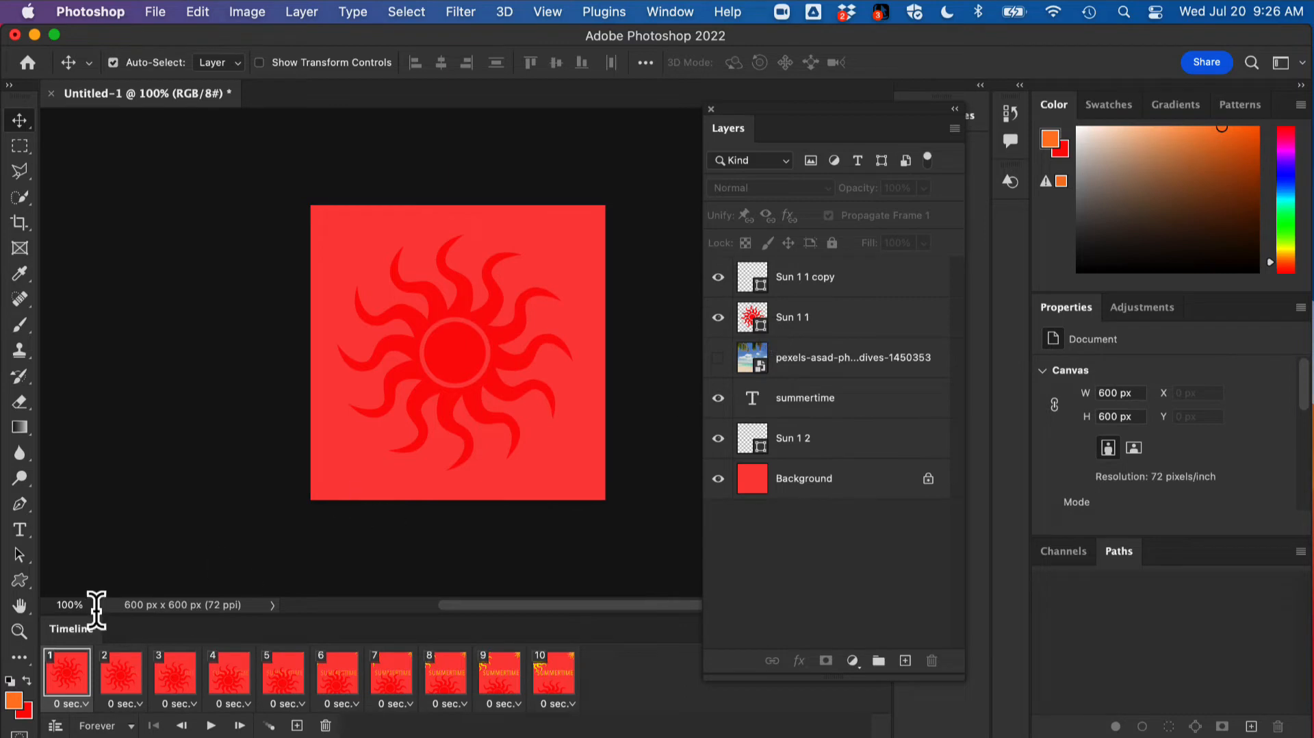
Play the tweened frame animation to preview it and stop the playback.
click(213, 726)
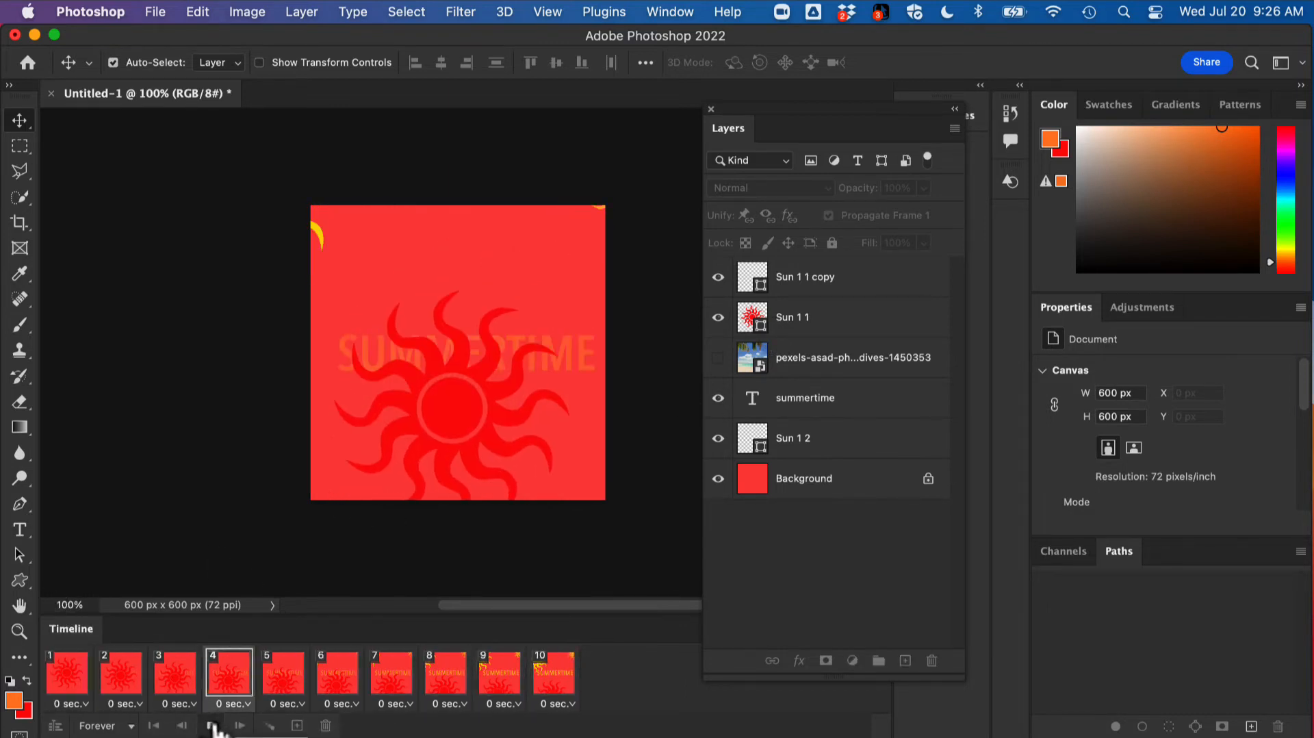
click(213, 725)
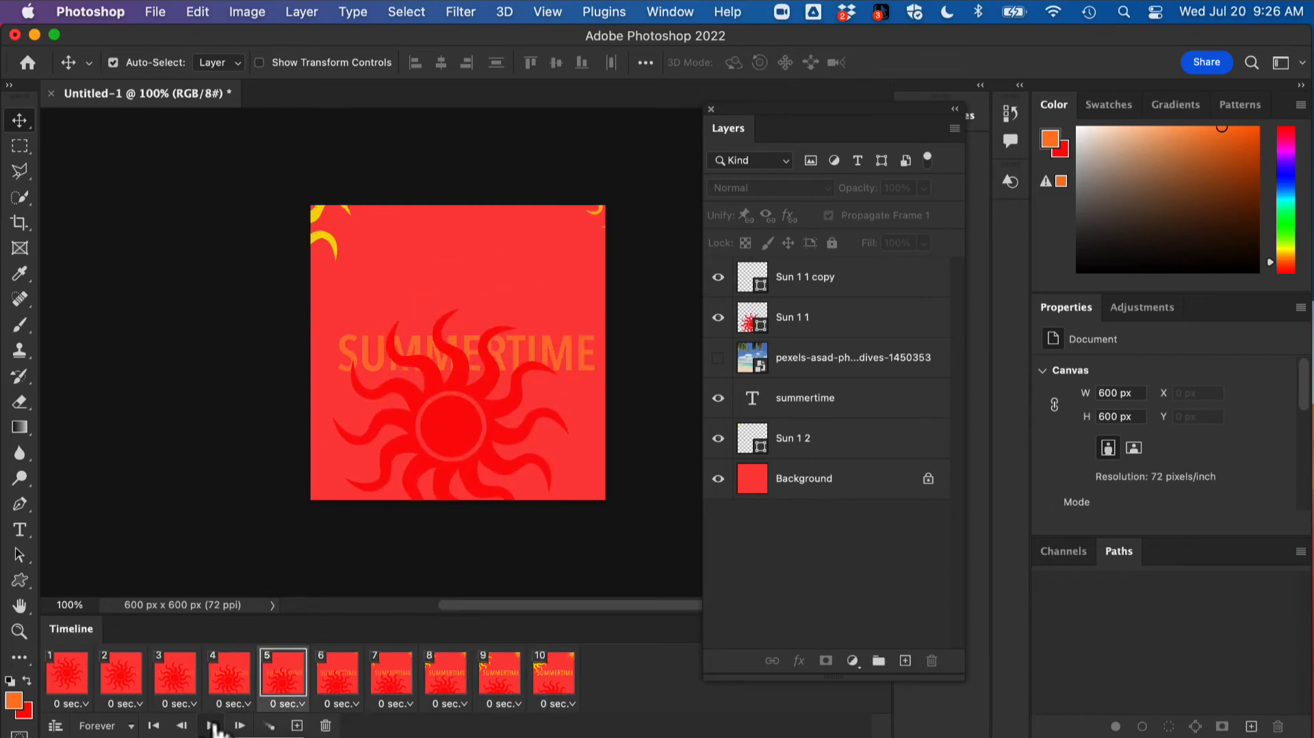
In frame 1, set the large red sun's blend mode to Linear Dodge (Add) and compare it with frame 2.
click(69, 675)
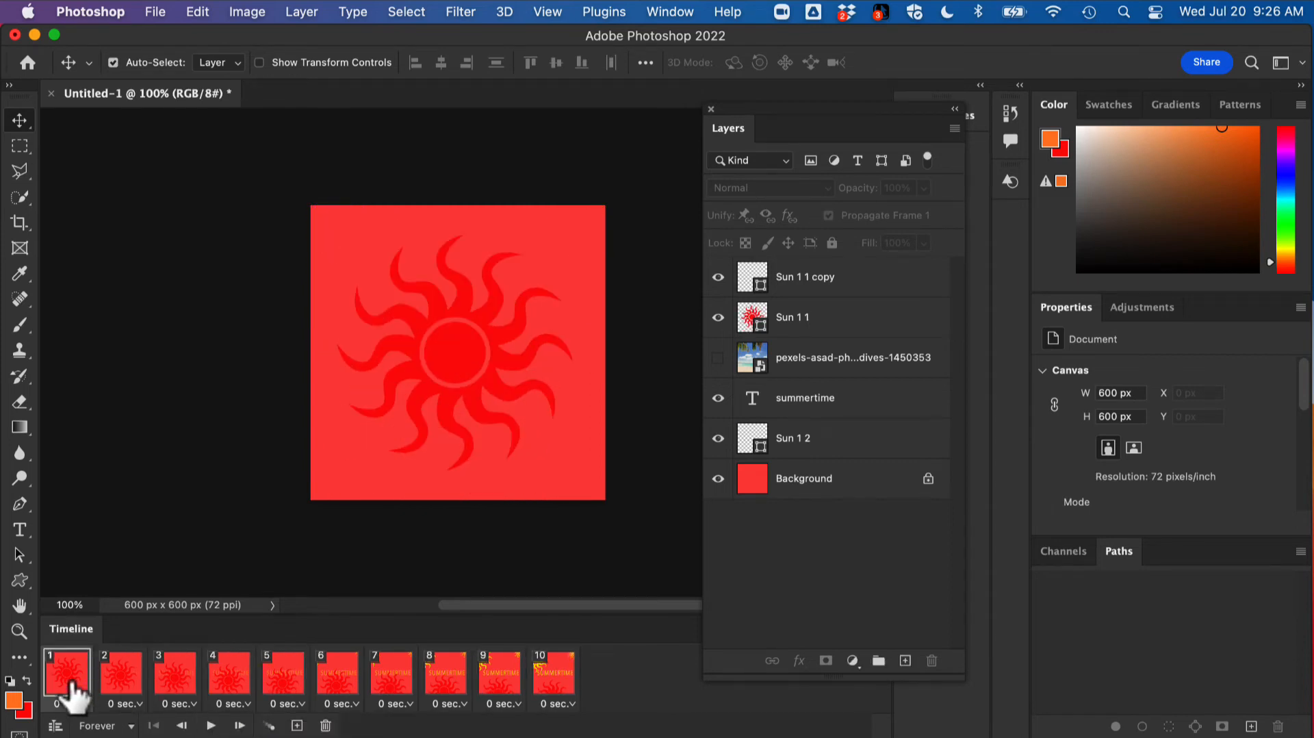
click(877, 315)
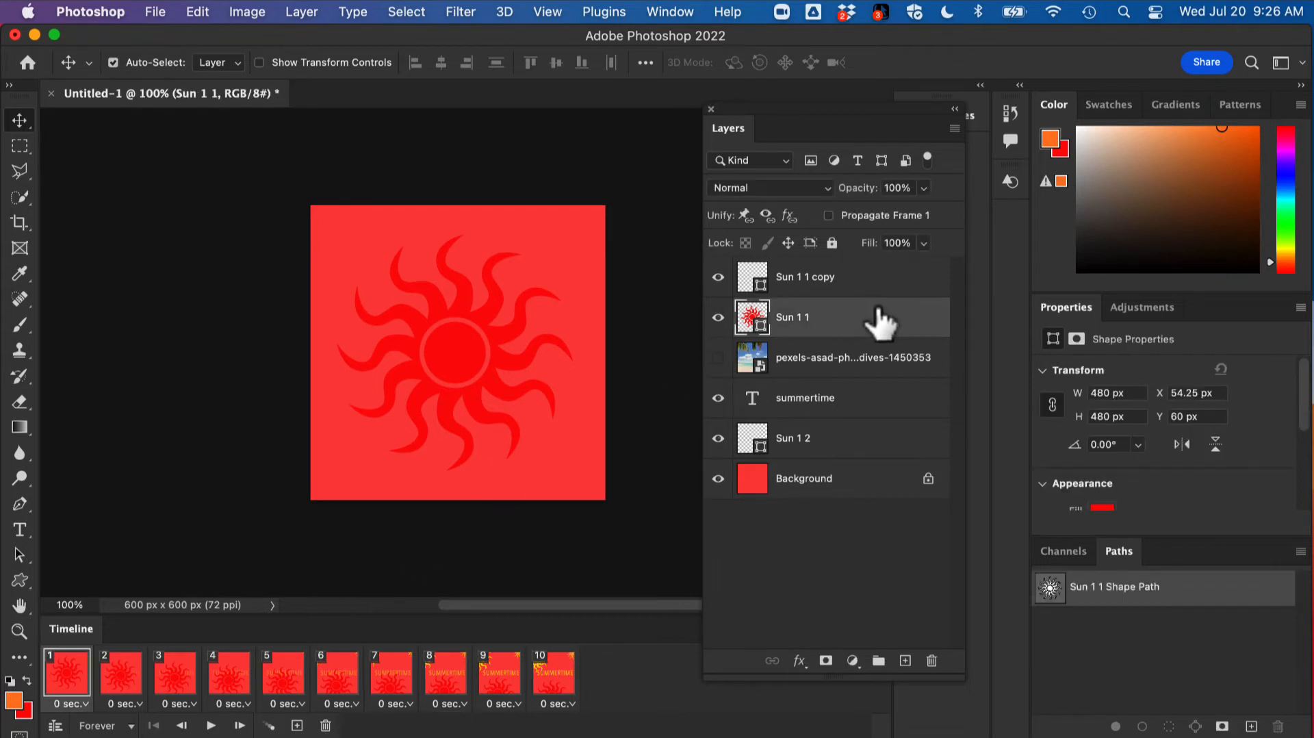
click(829, 188)
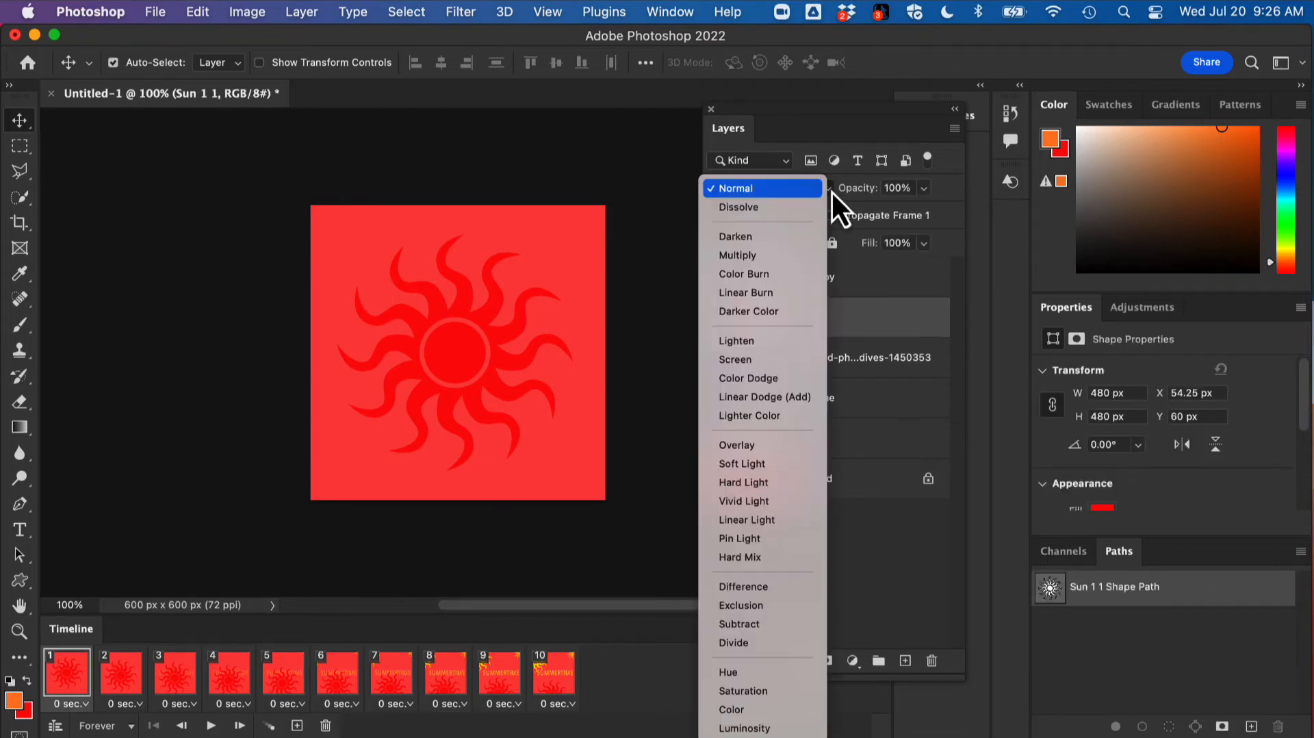
click(774, 241)
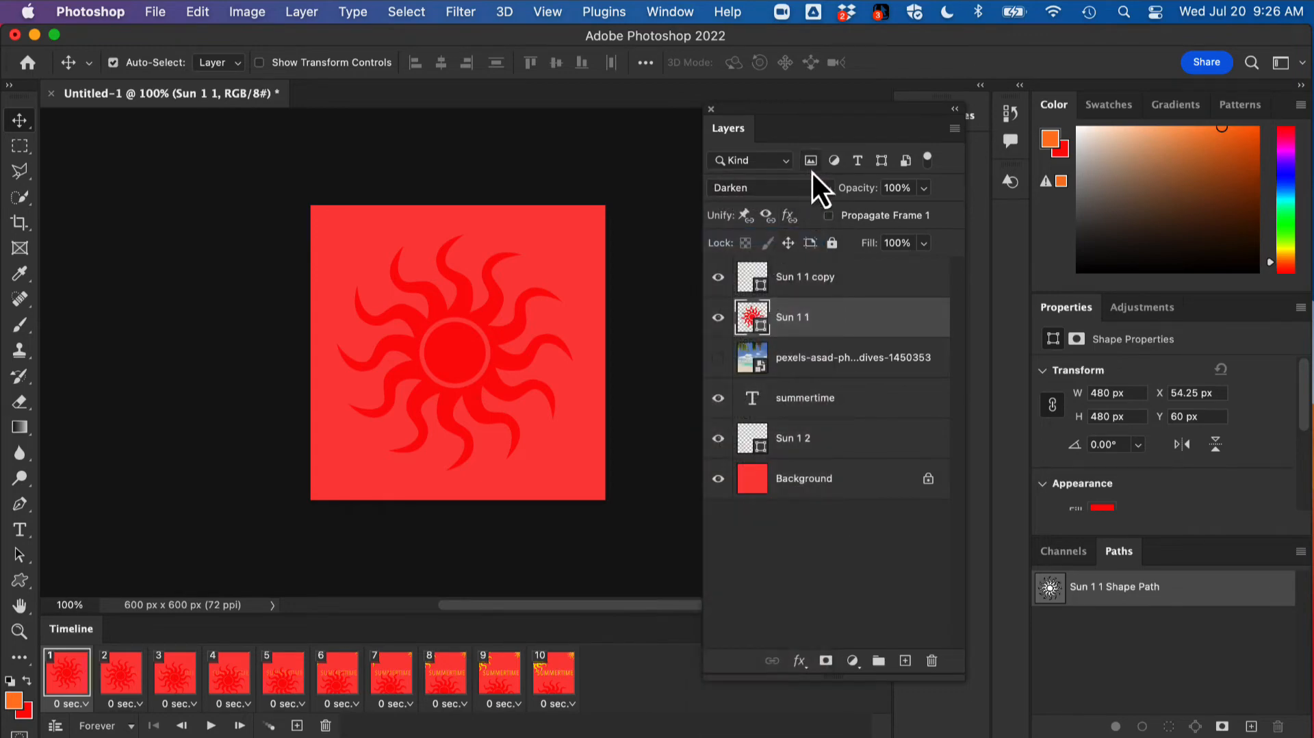
click(818, 186)
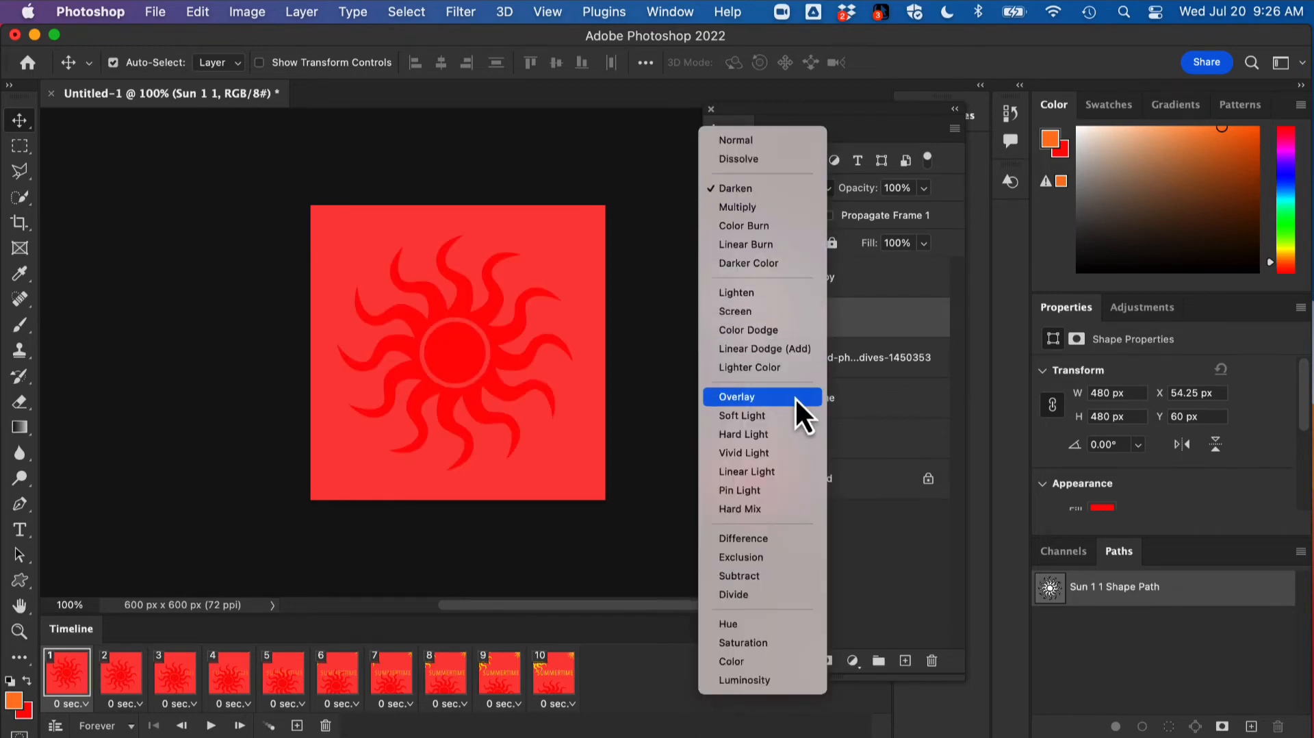
click(806, 347)
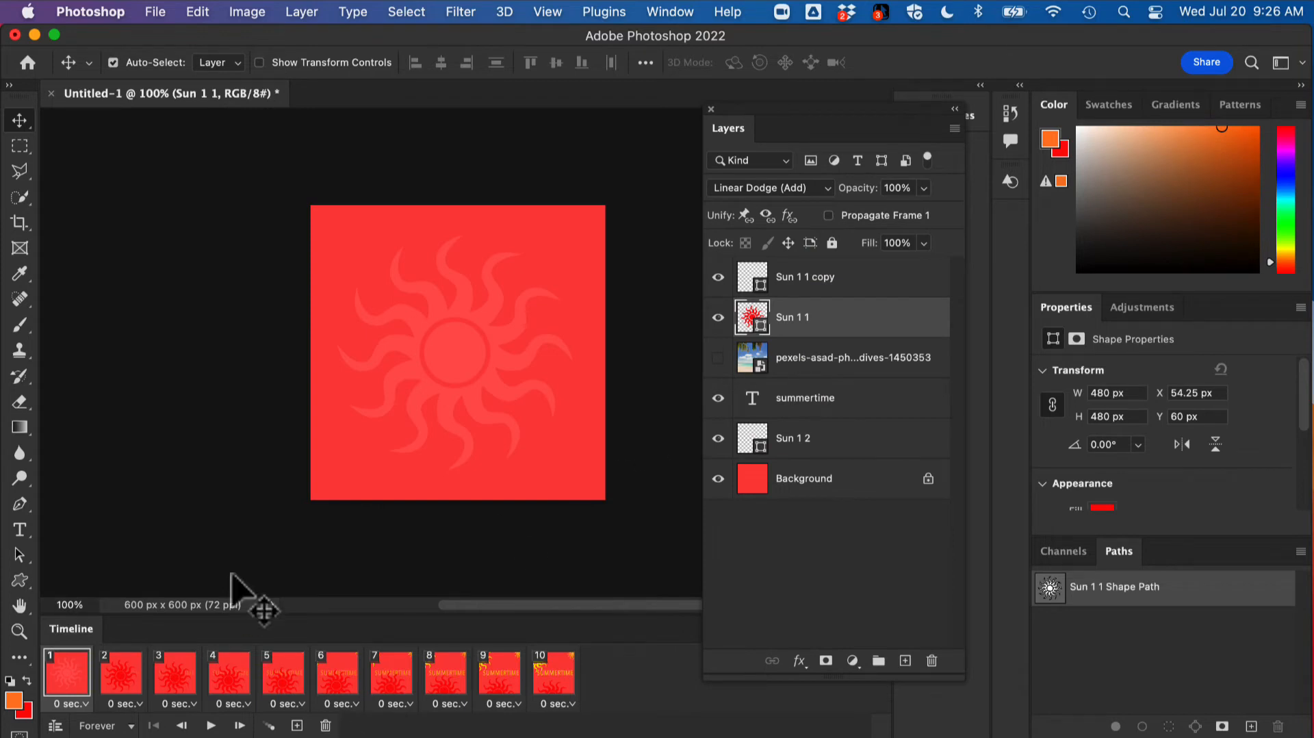
click(121, 674)
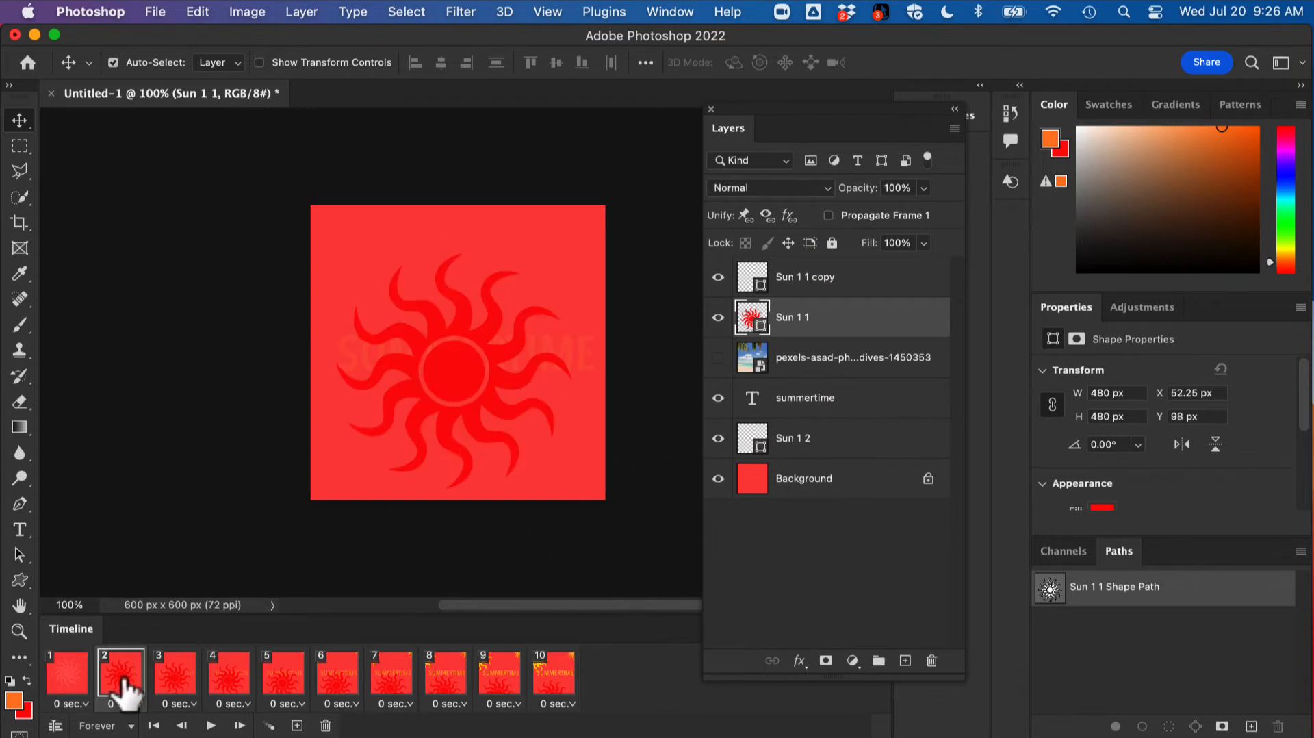
Set the delay of all ten frames to 0.2 seconds and preview the animation.
click(65, 678)
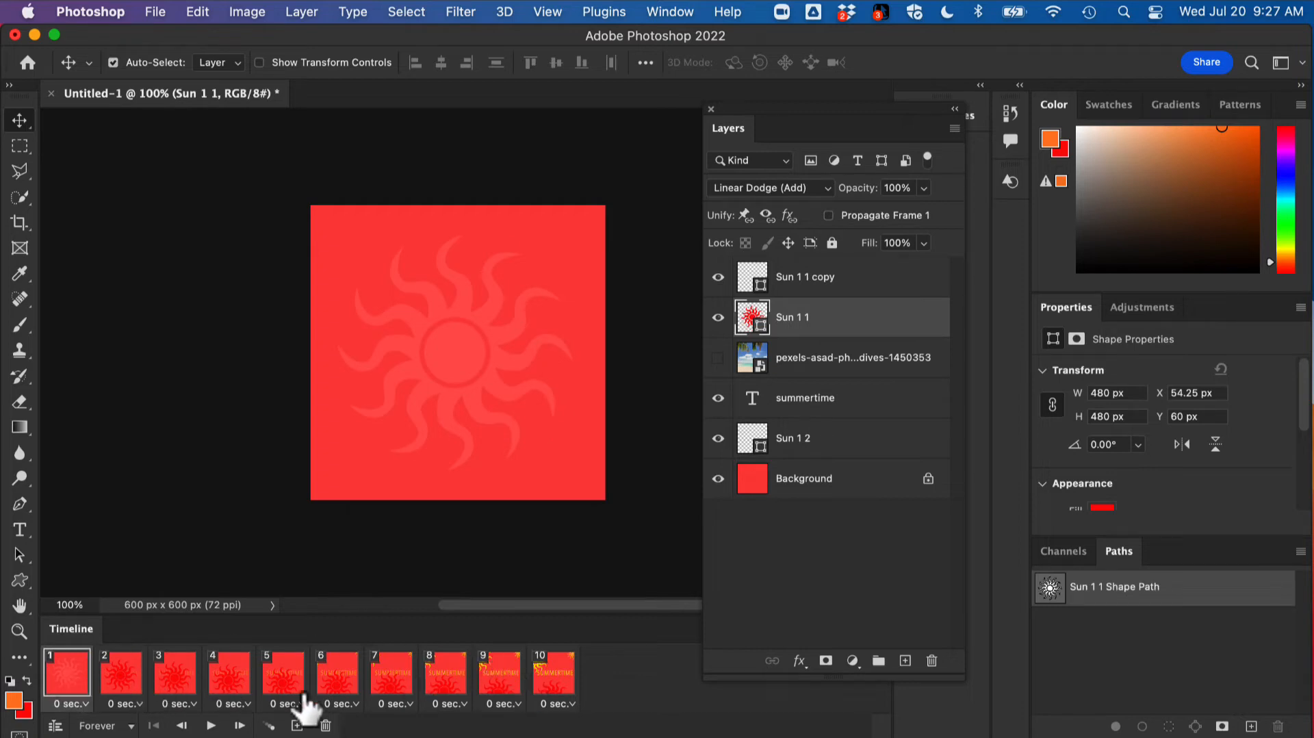
shift+click(556, 681)
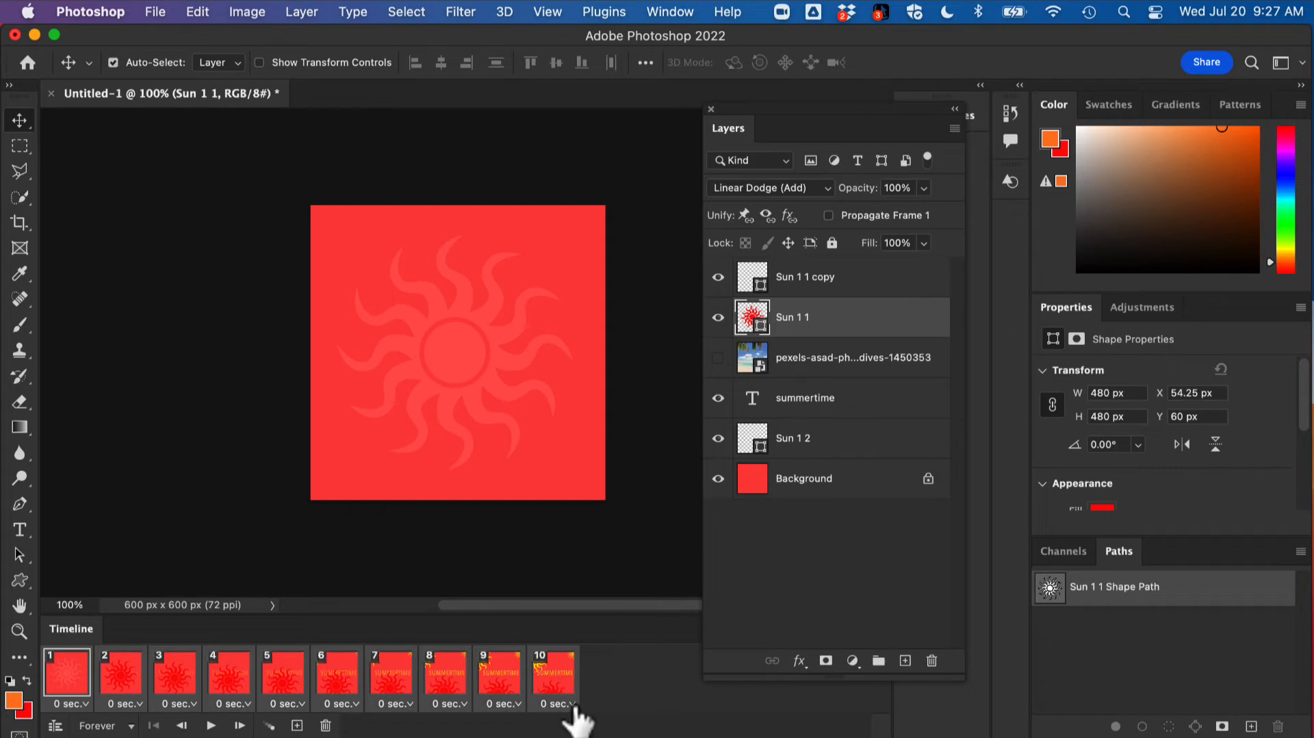
click(574, 705)
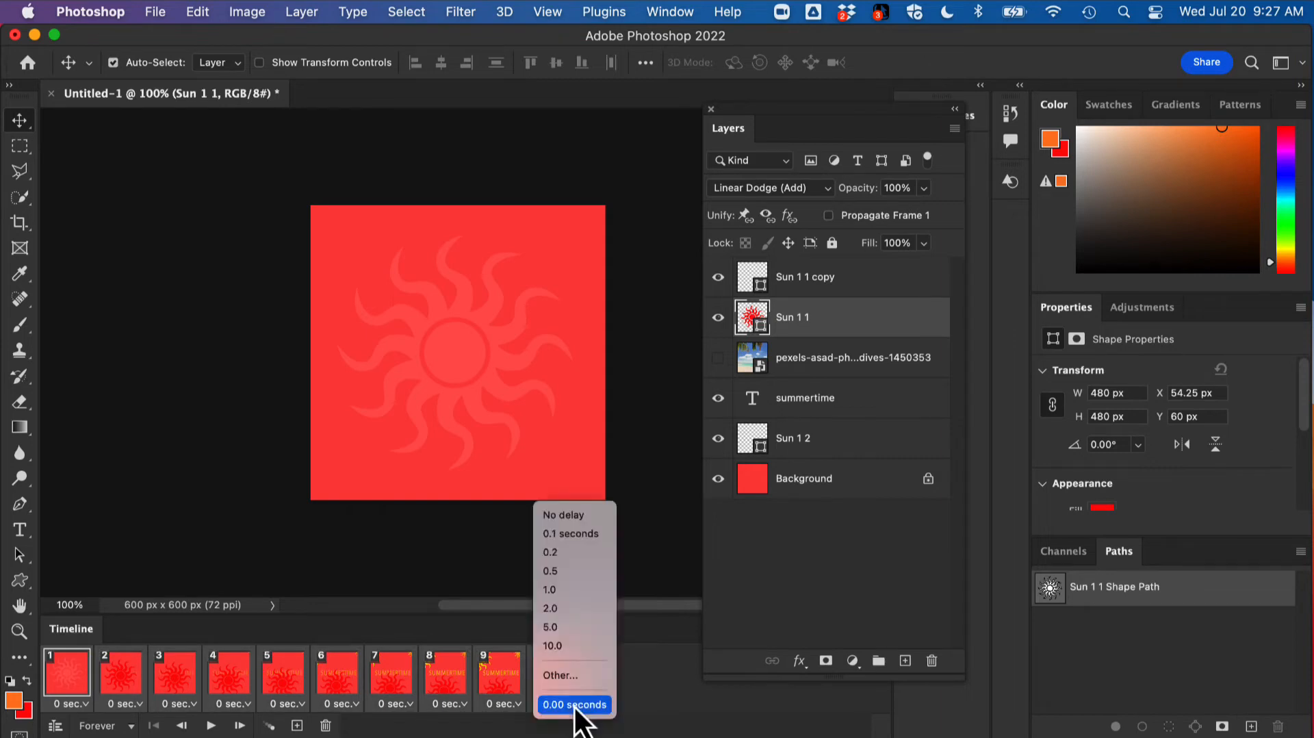
click(570, 554)
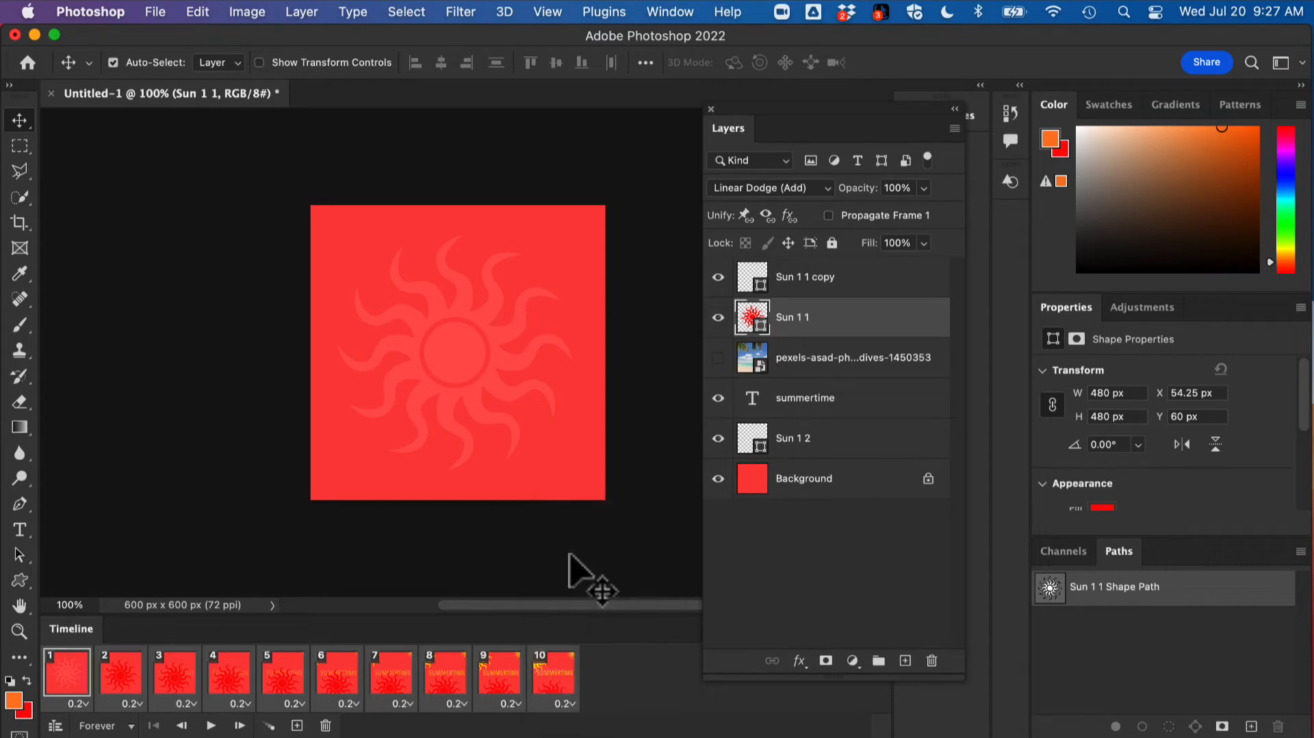
click(211, 726)
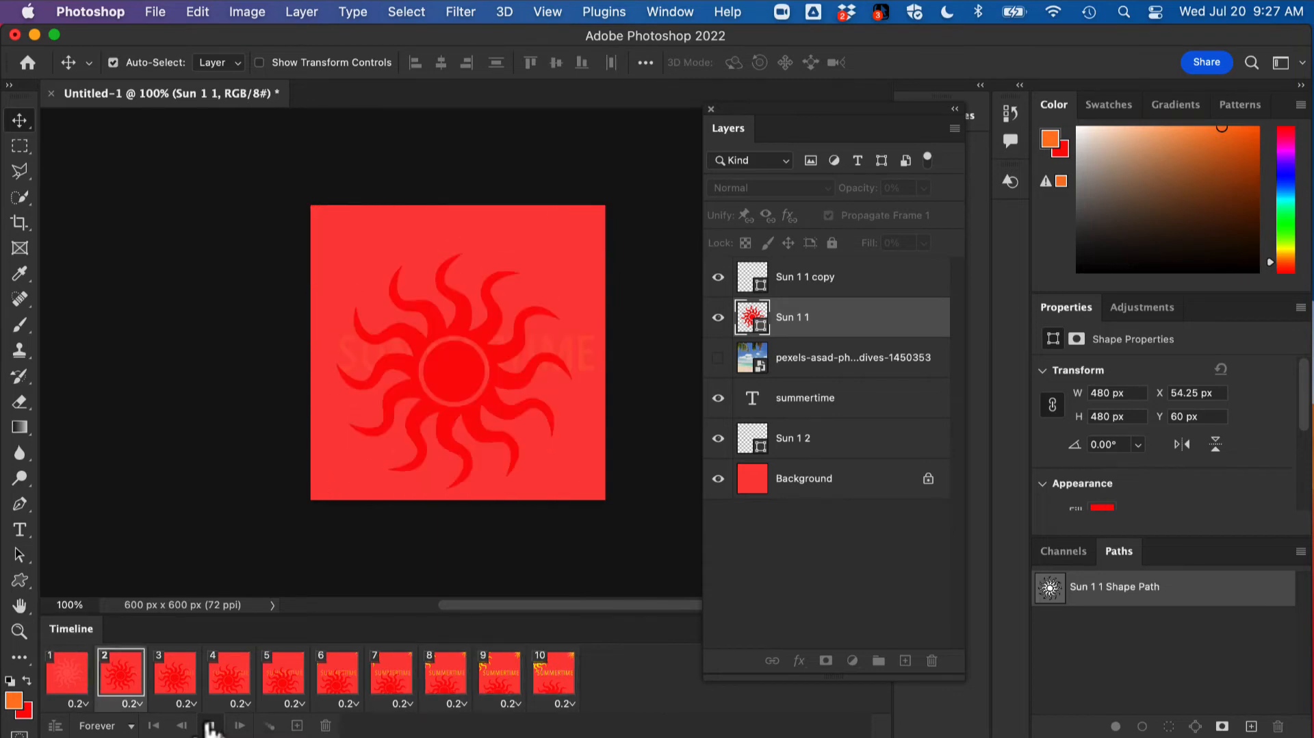
click(211, 726)
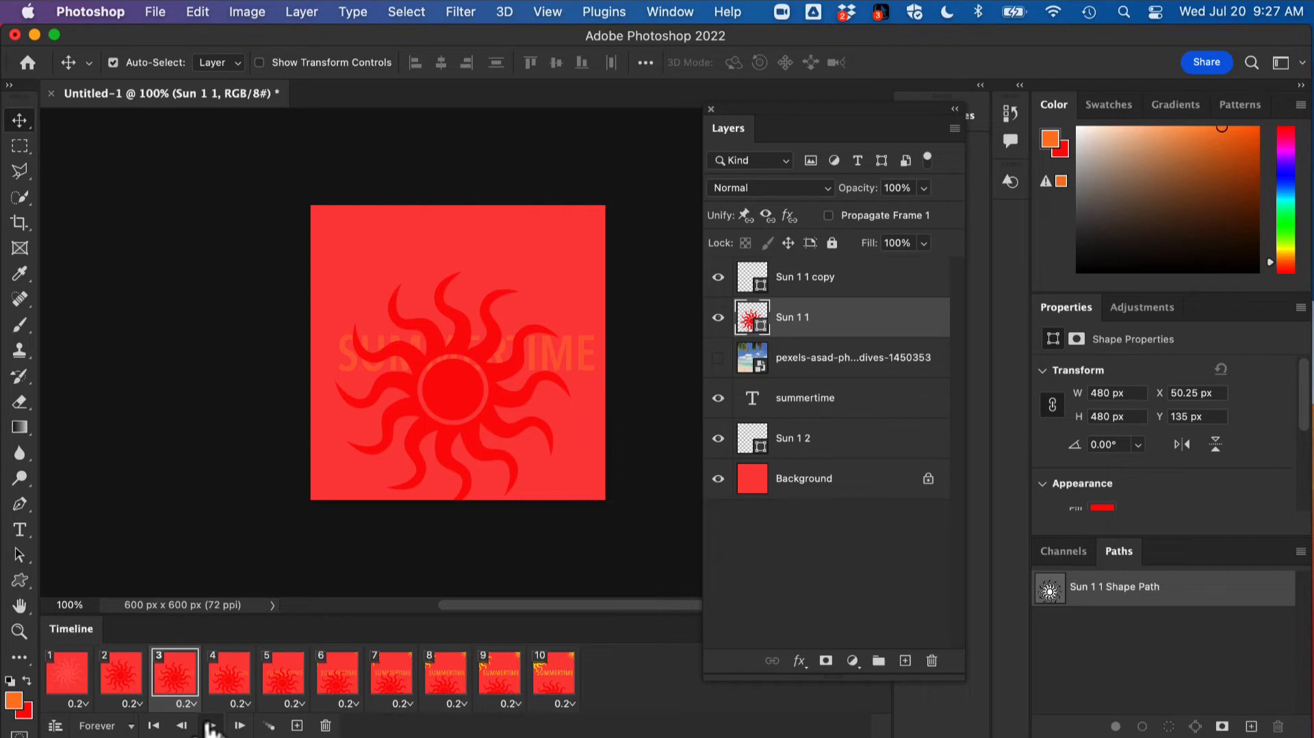
Create a new 600 × 600 px RGB document at 72 pixels/inch with white background contents.
click(159, 7)
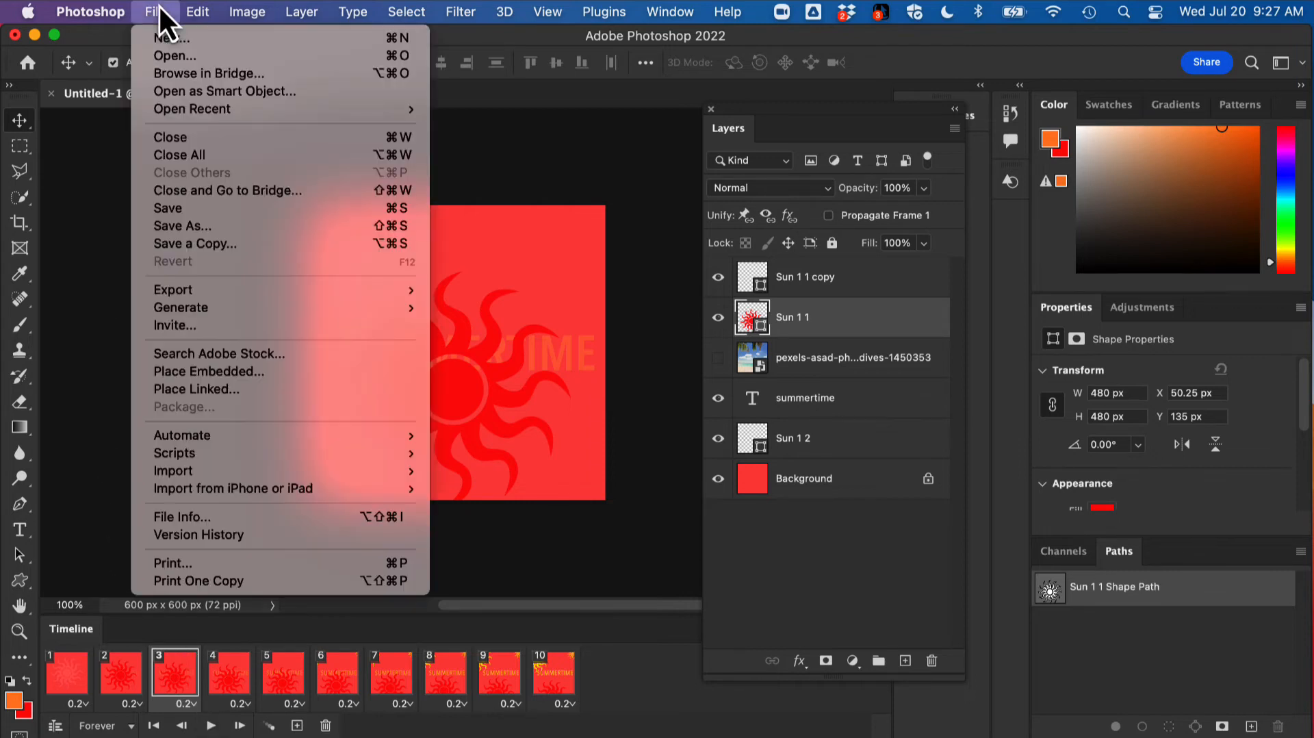
click(172, 39)
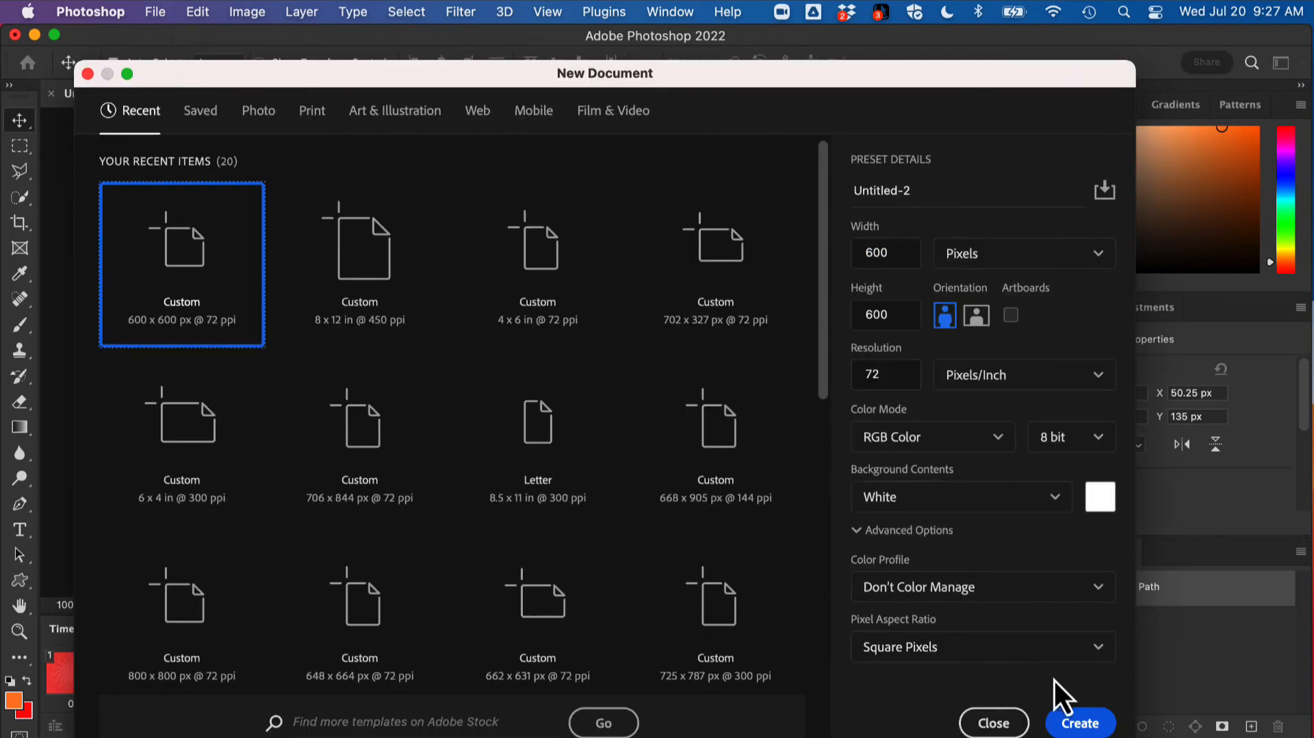
click(1080, 724)
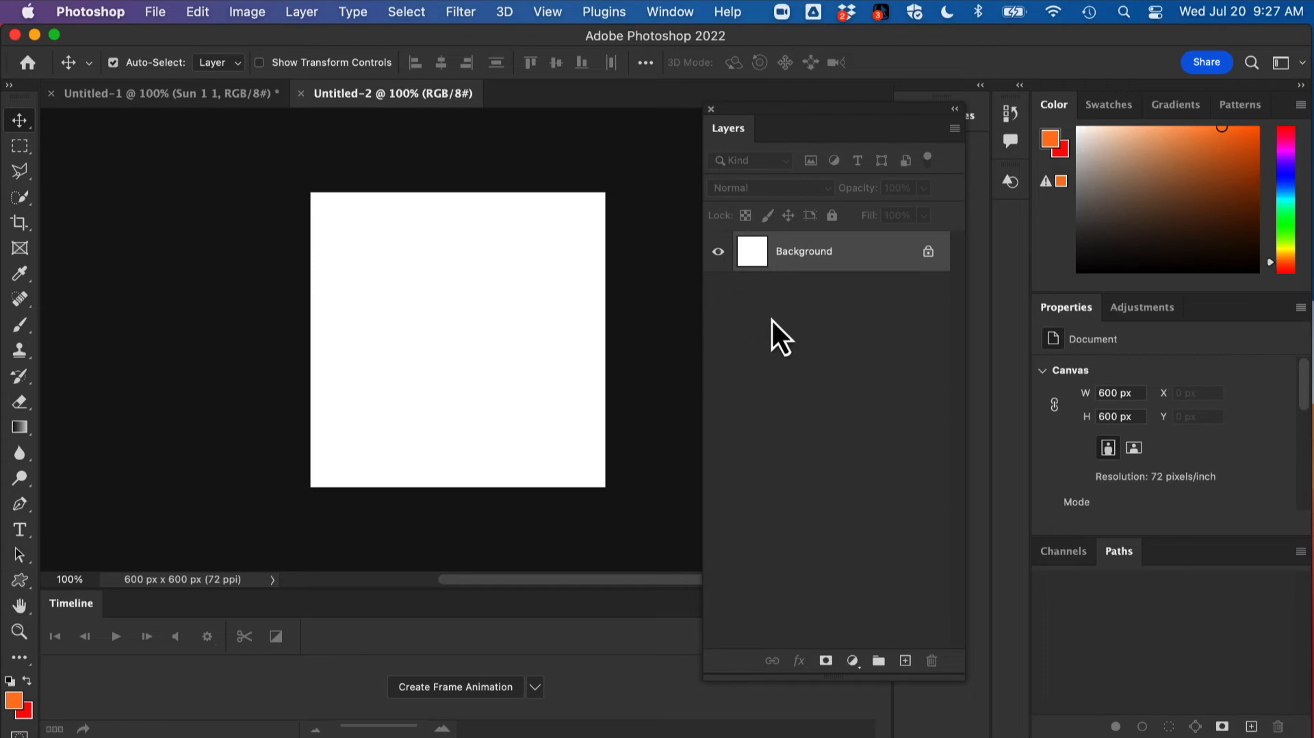
Place pexels-asad-photo-maldives-1450353.jpg as an embedded image and enlarge it to about 1018 × 676 px so it covers the canvas.
click(167, 10)
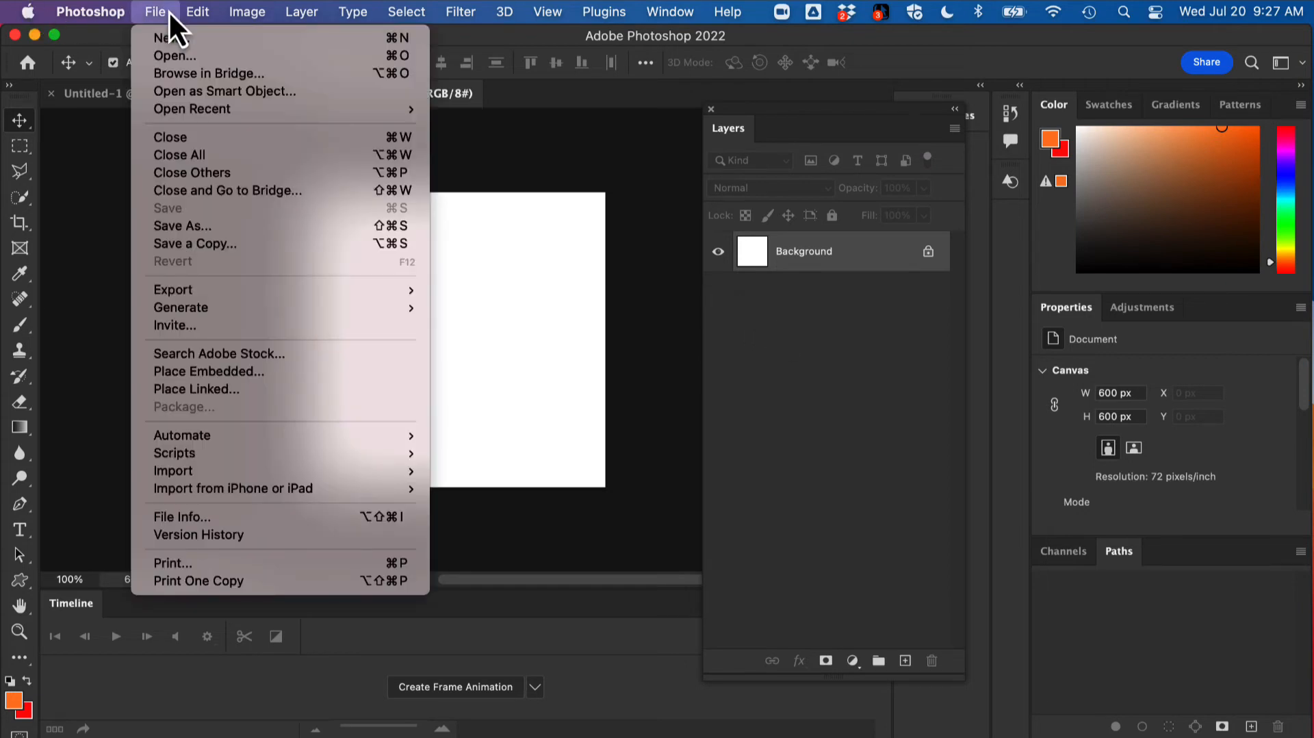
click(212, 371)
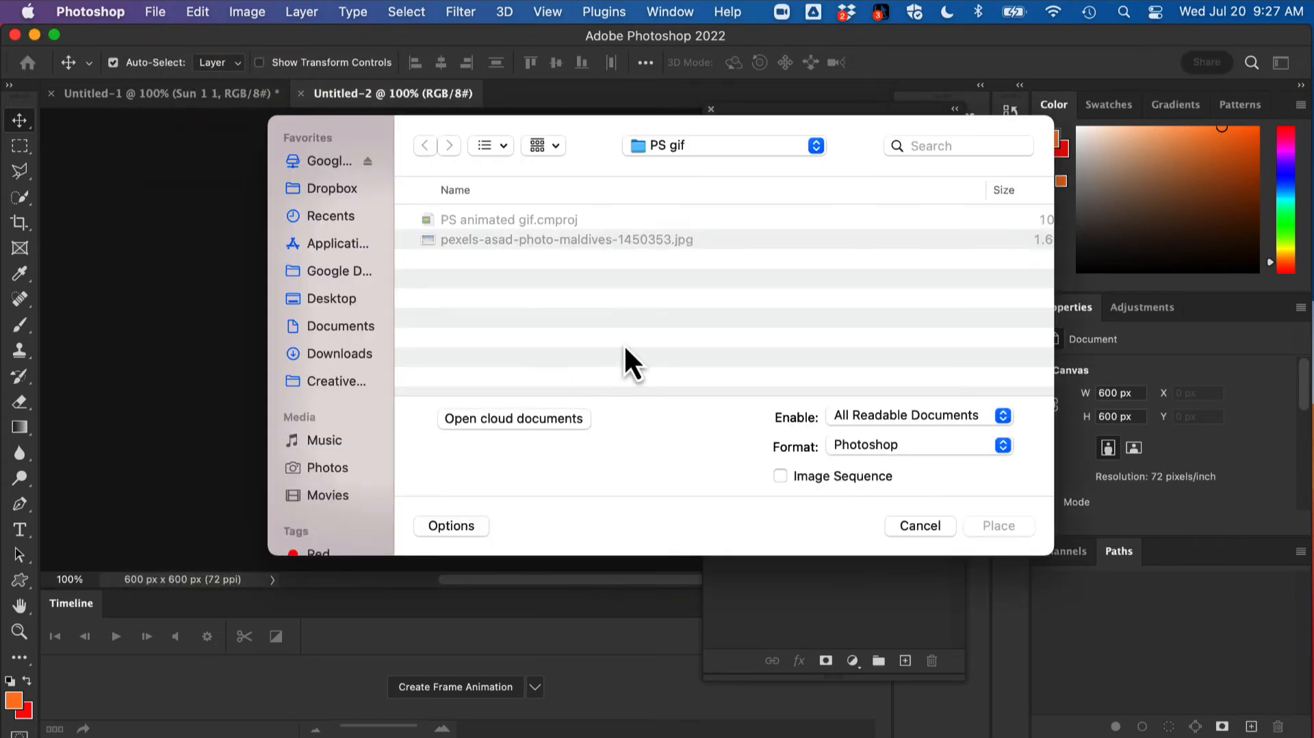
double_click(553, 239)
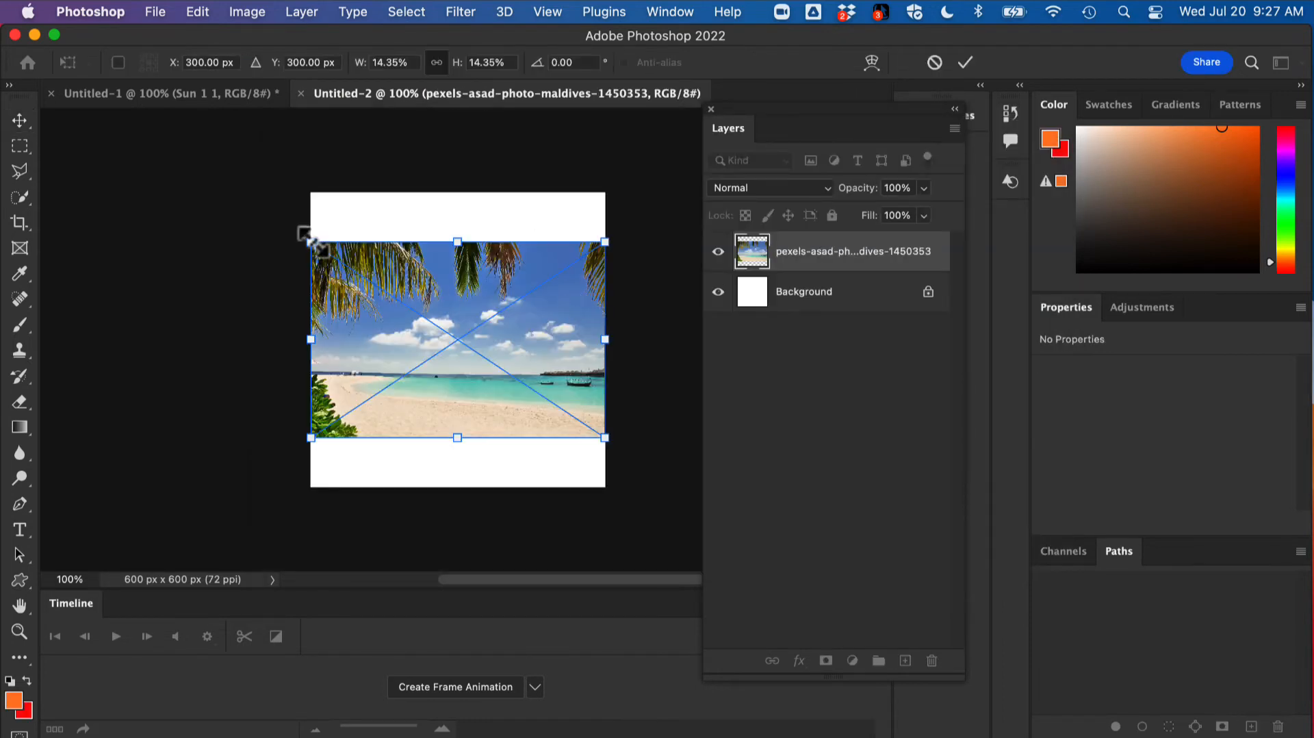
drag(306, 237, 201, 169)
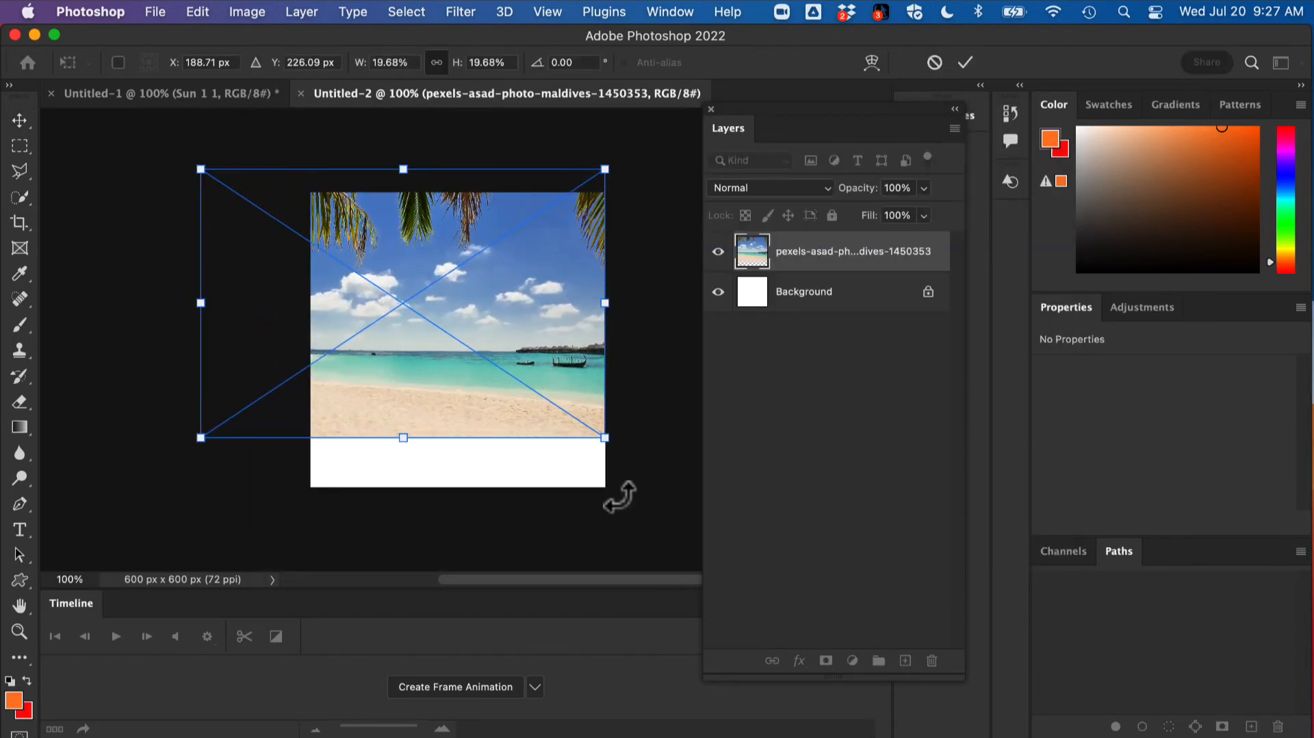
drag(598, 433, 693, 515)
key(Return)
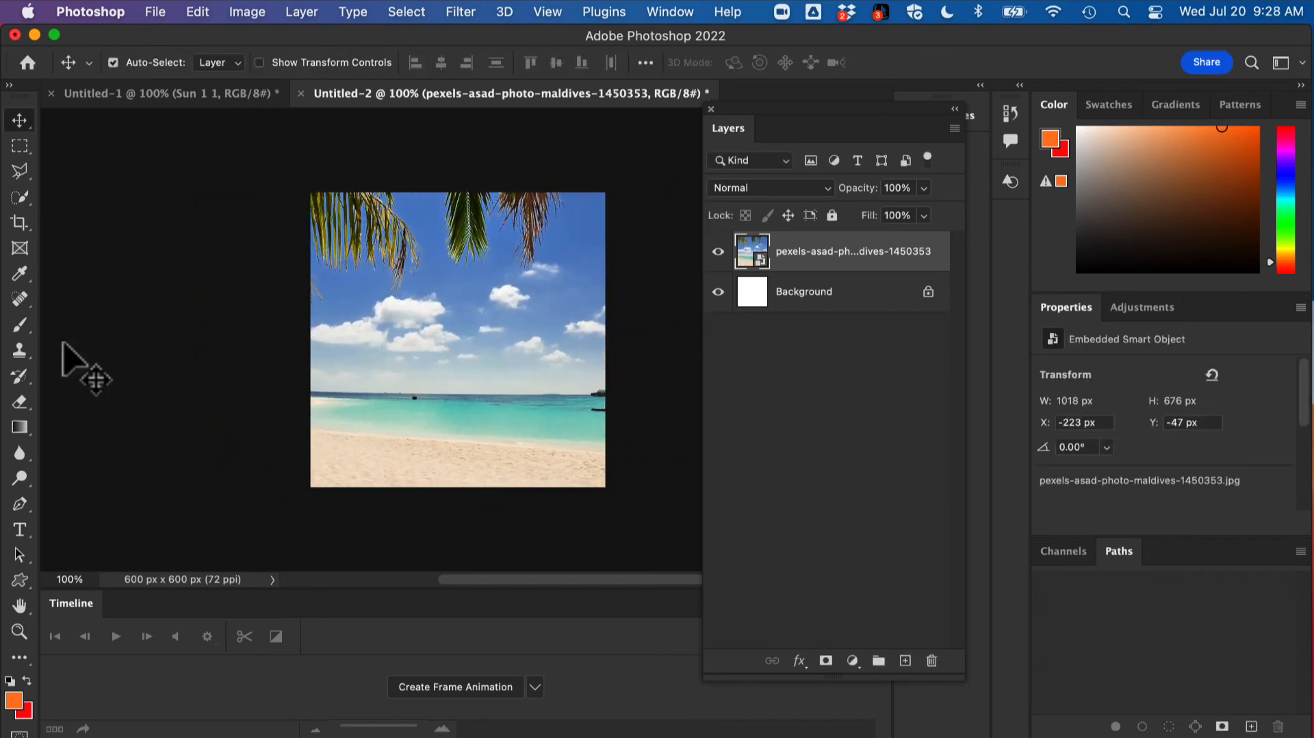
Add the text BEACH TIME in a text box across the lower part of the beach photo.
click(21, 530)
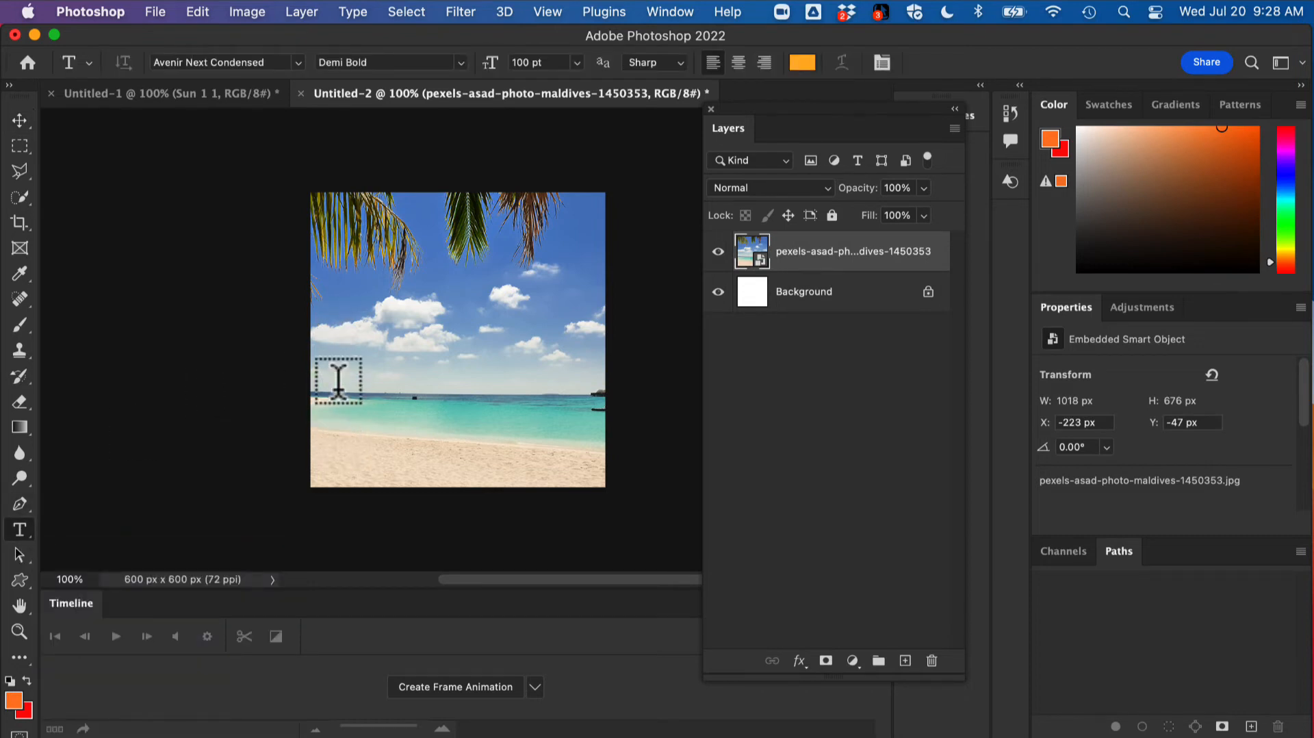
drag(338, 386, 580, 458)
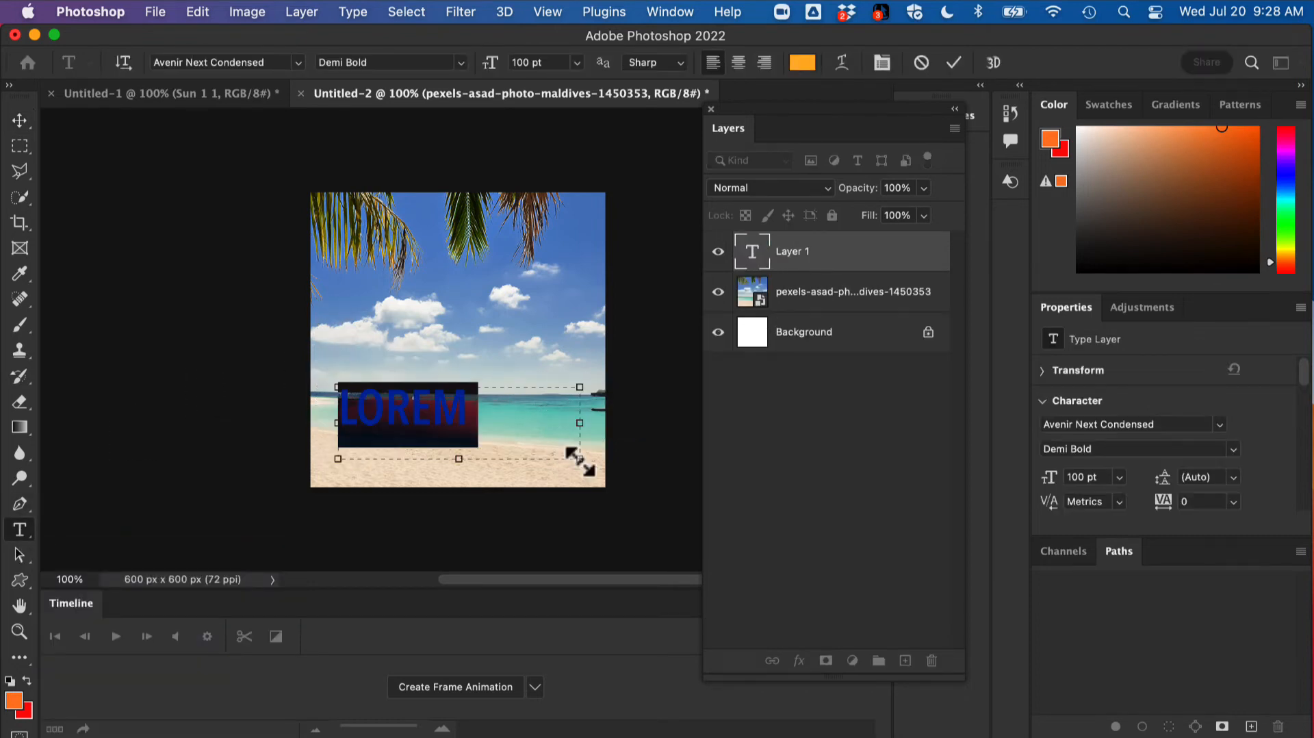
text(BEACH )
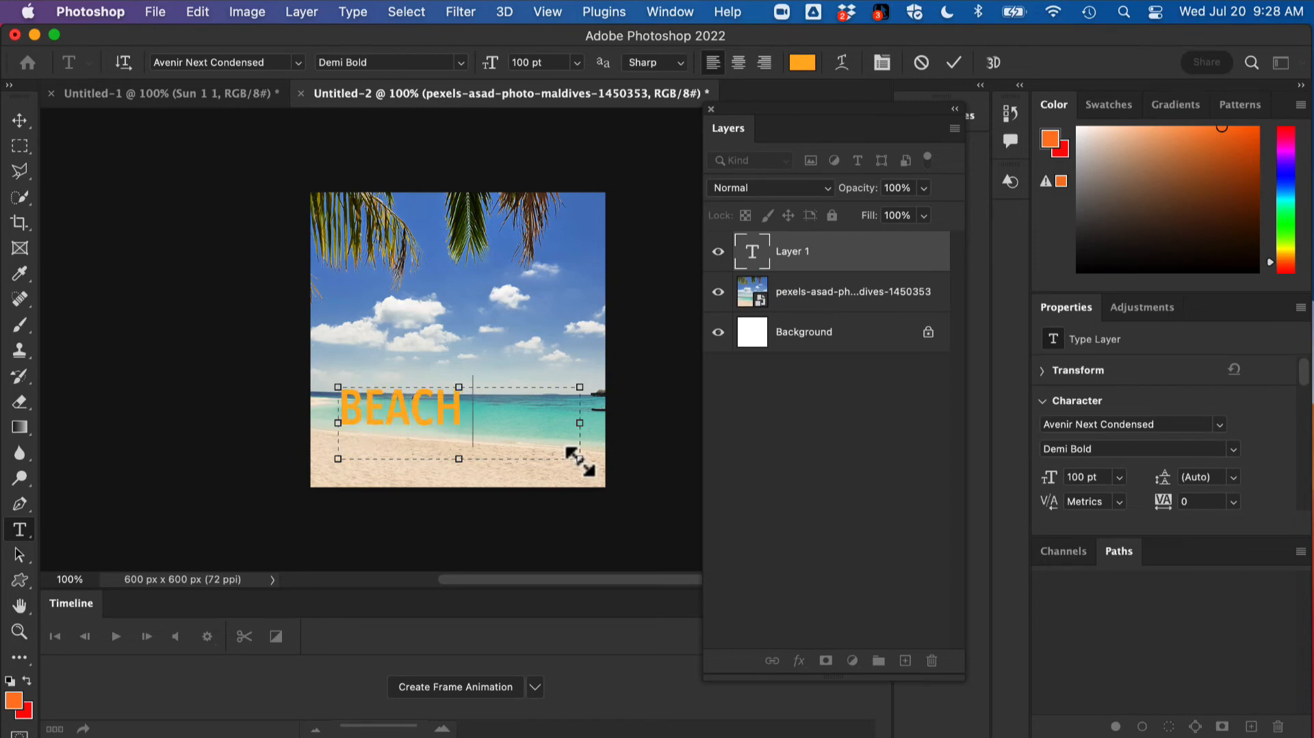
text(TIME)
Recolor the BEACH TIME text with a green based on the palm leaves, #7f9f00, and move it down onto the sand.
key(super+a)
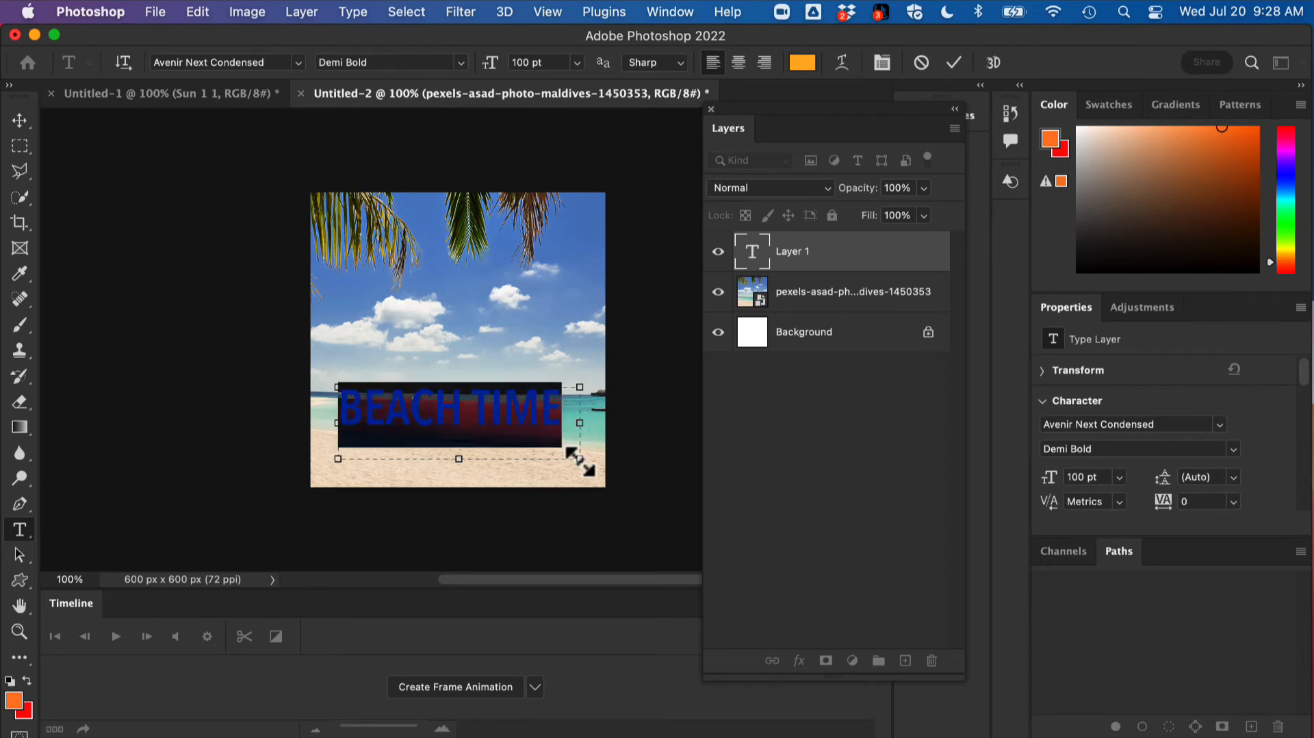
click(803, 63)
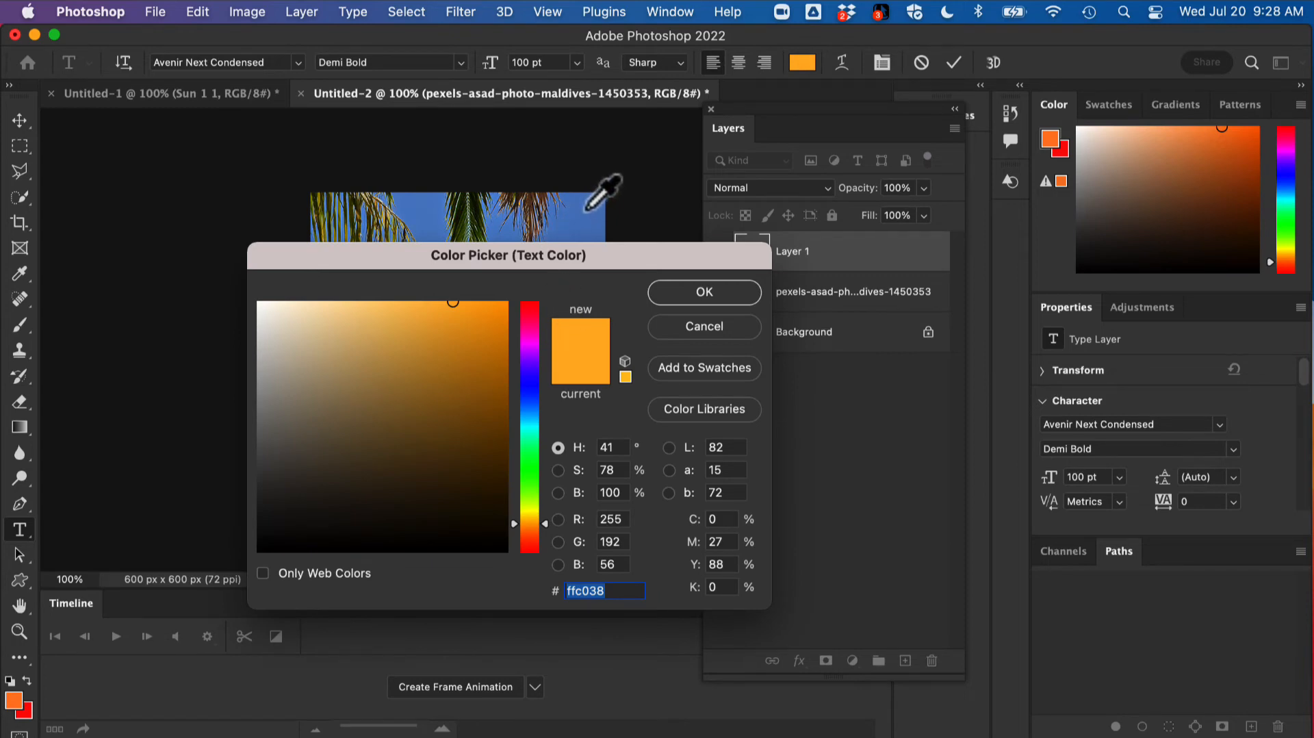
click(478, 223)
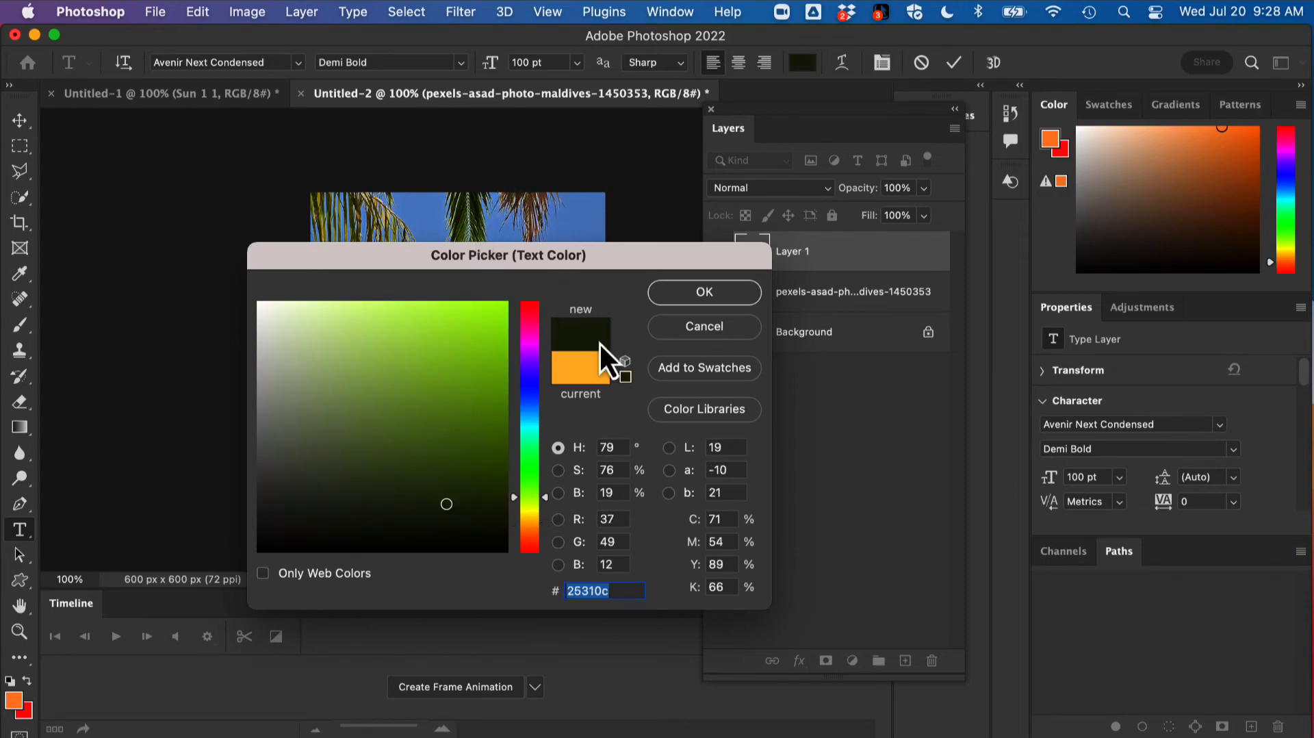
click(321, 213)
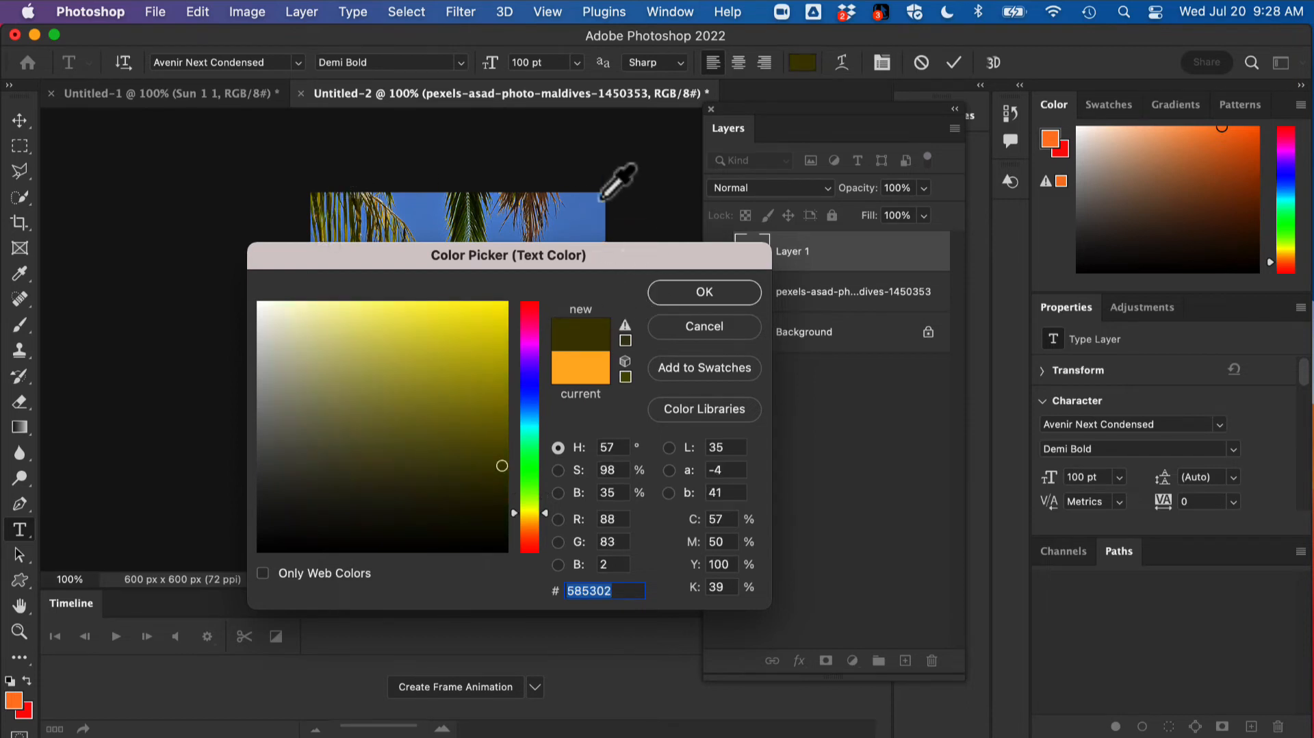
click(480, 224)
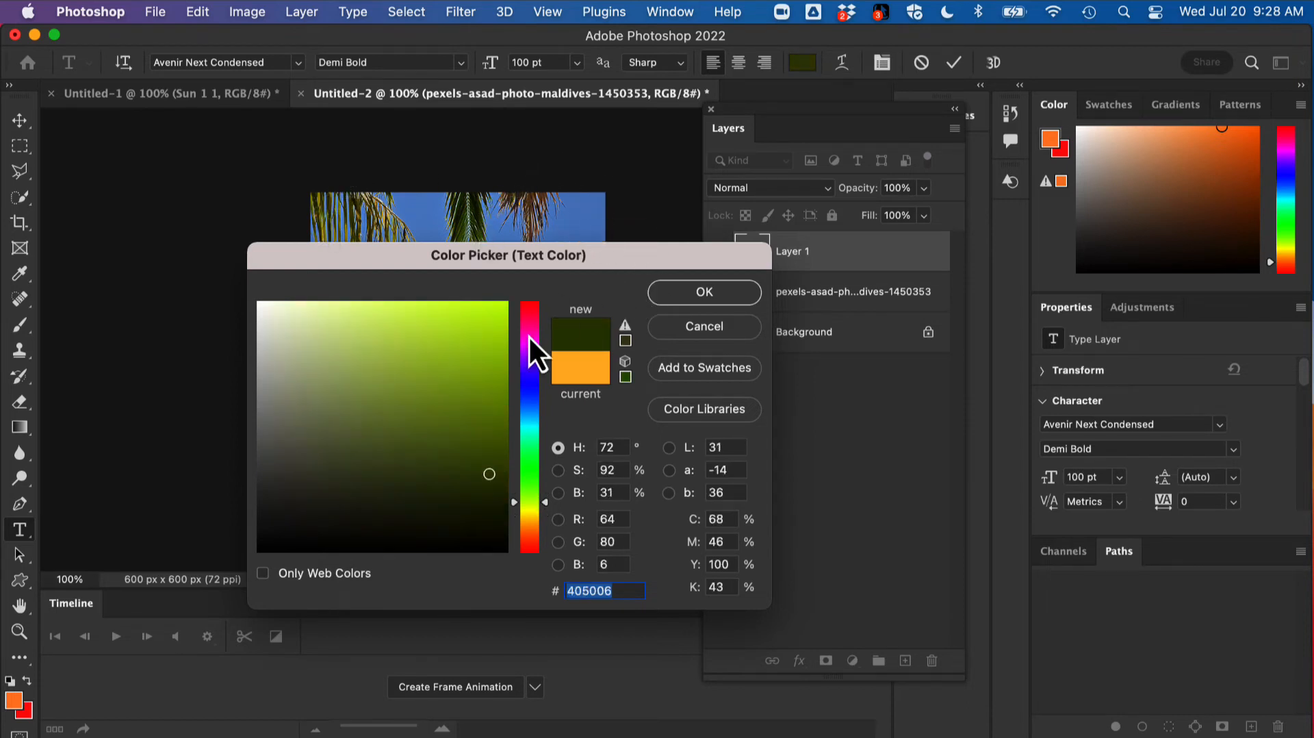
drag(508, 454, 515, 396)
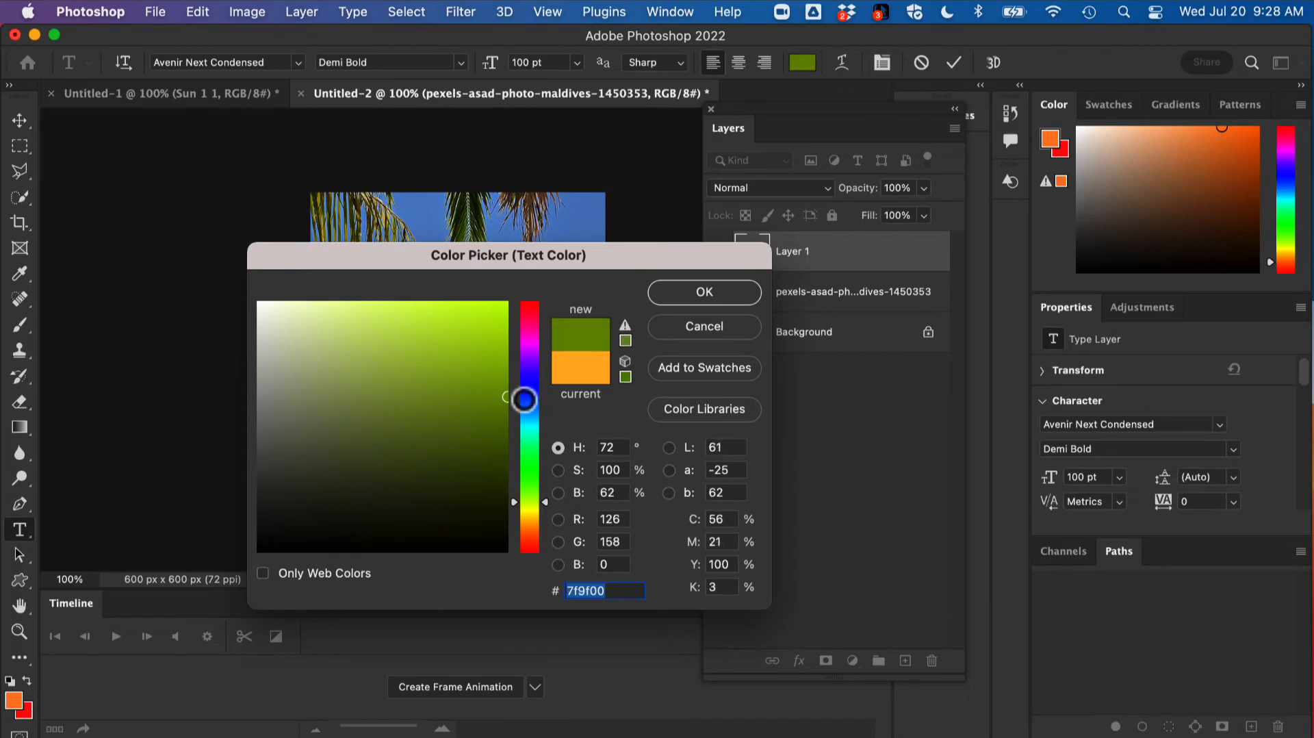
click(734, 296)
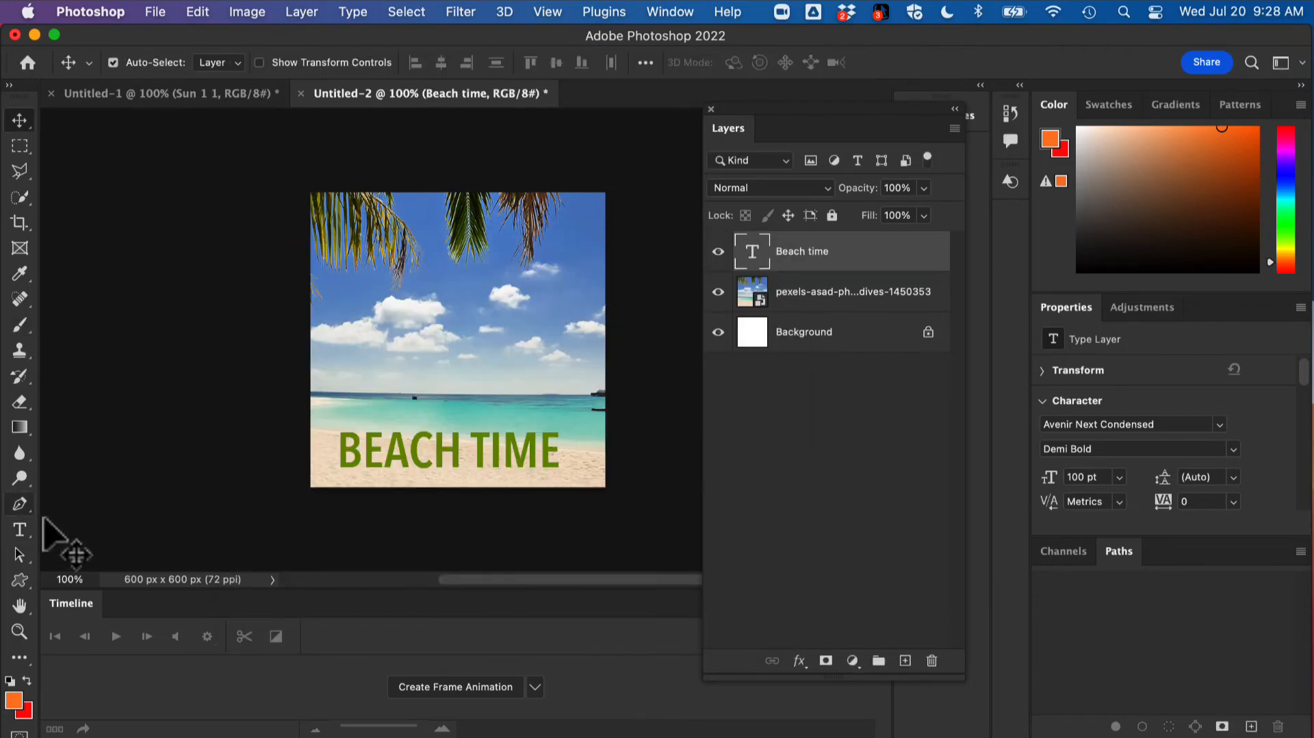
Draw a yellow sun custom shape about 283 × 283 px over the left side of the beach photo and place its layer beneath the text.
click(19, 580)
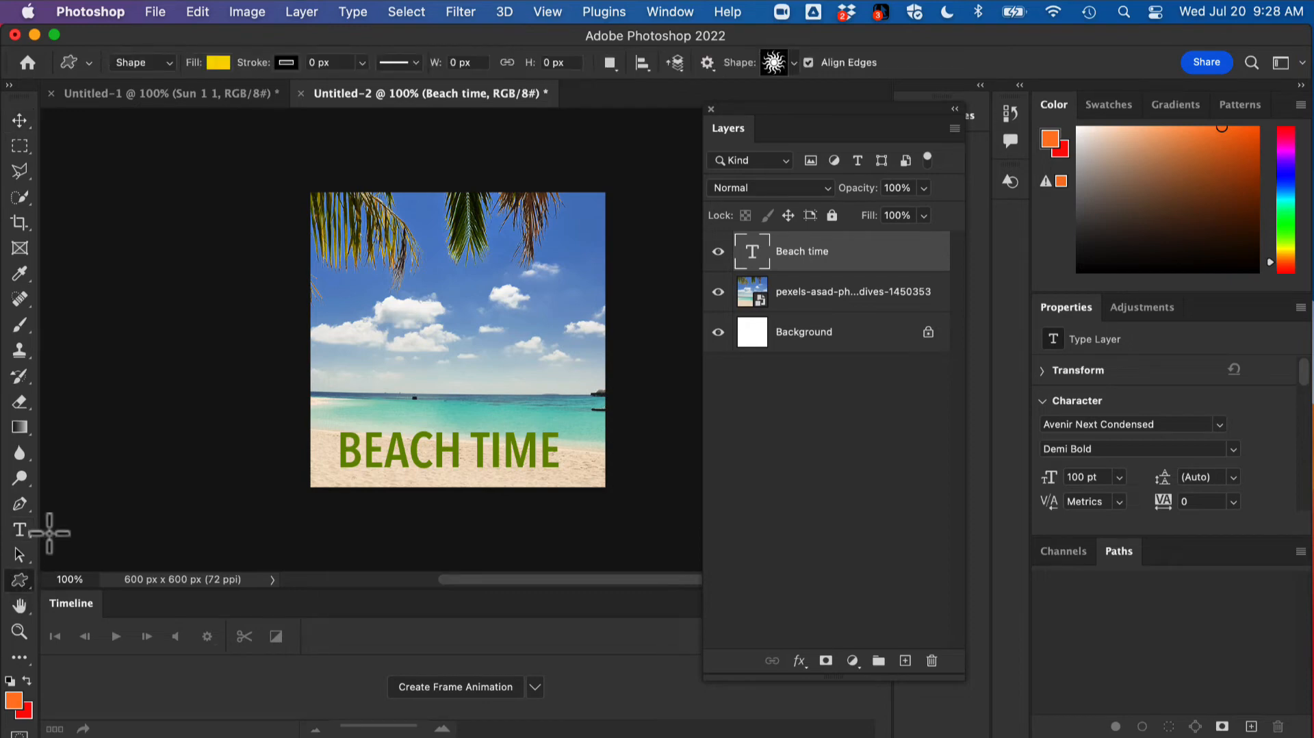
click(794, 63)
click(792, 63)
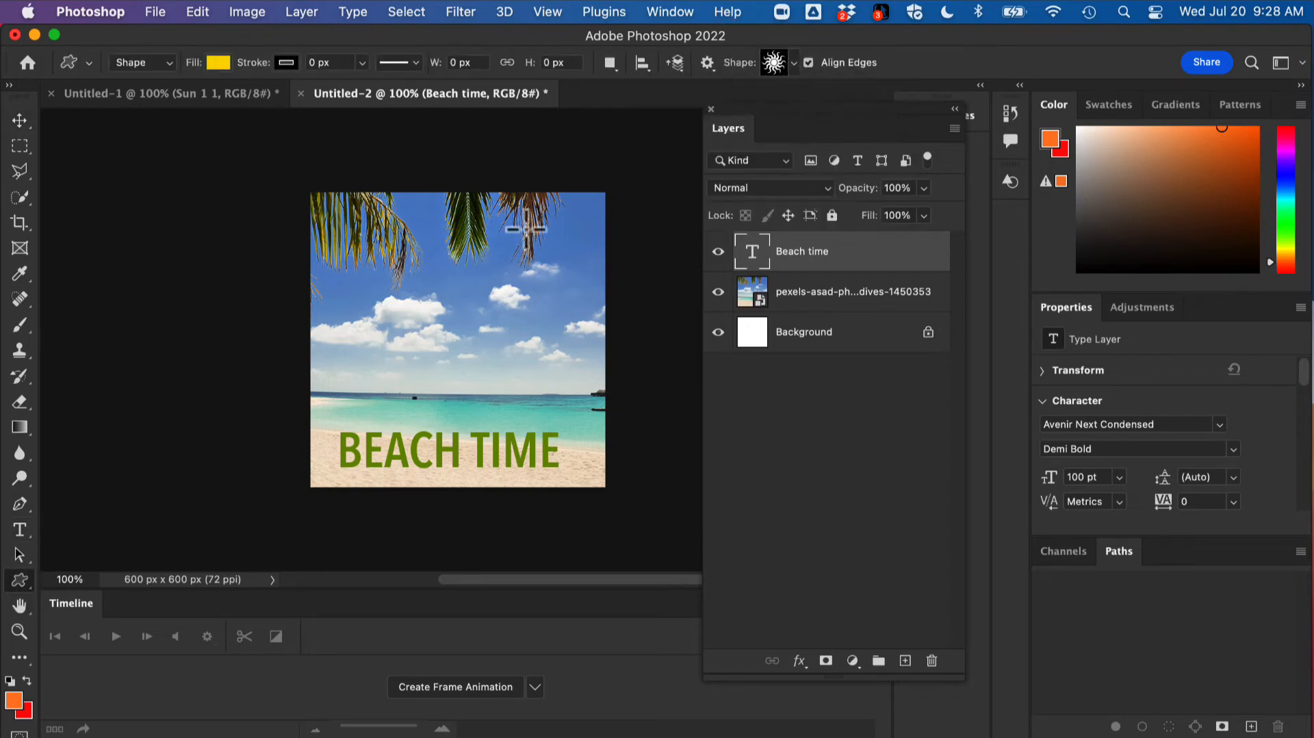
drag(296, 305, 436, 444)
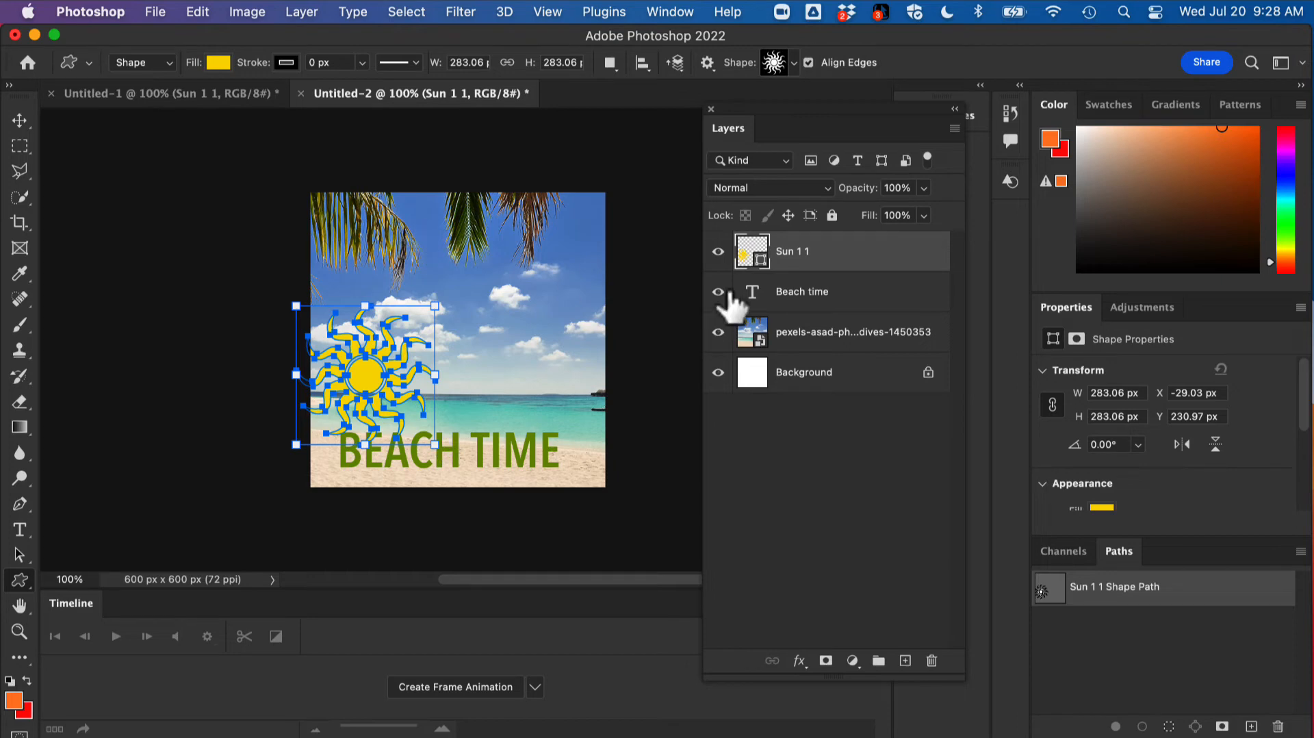
drag(844, 258, 849, 325)
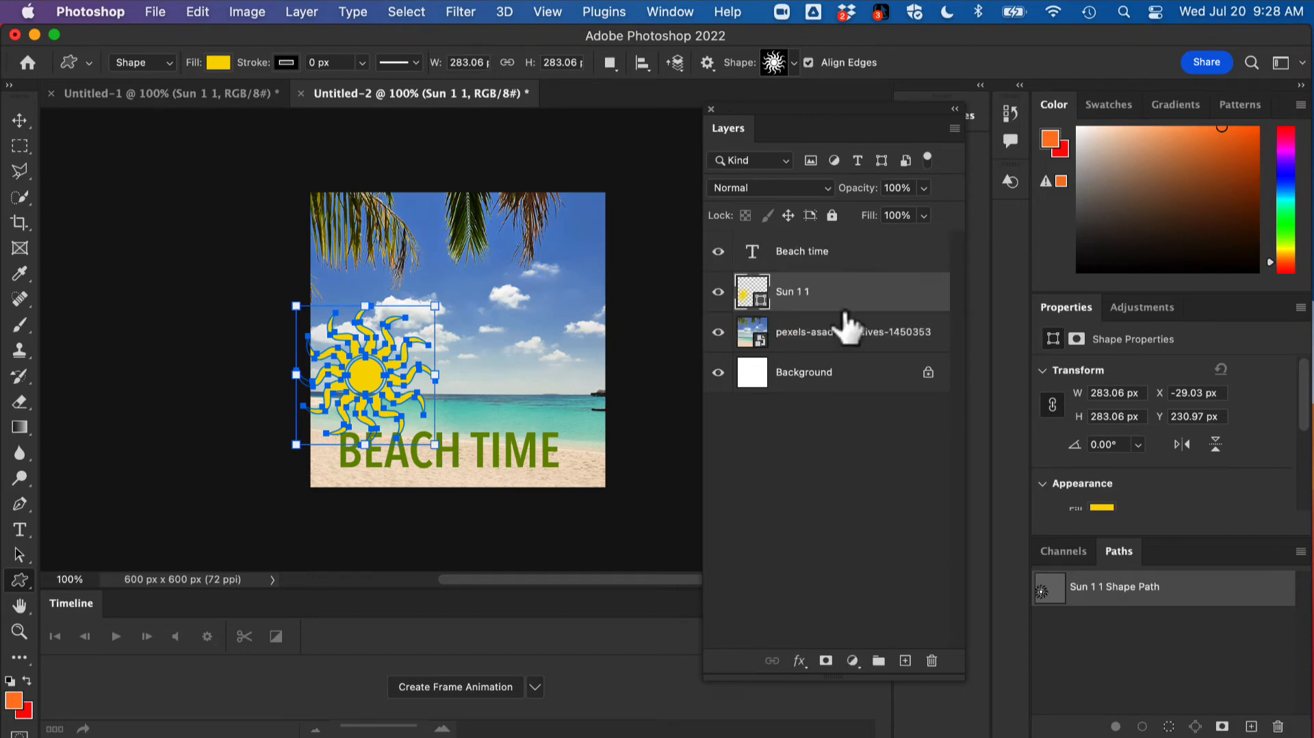
Shift the BEACH TIME text slightly right and move the sun down into the lower-left corner, at about X -33 px, Y 300 px.
click(19, 122)
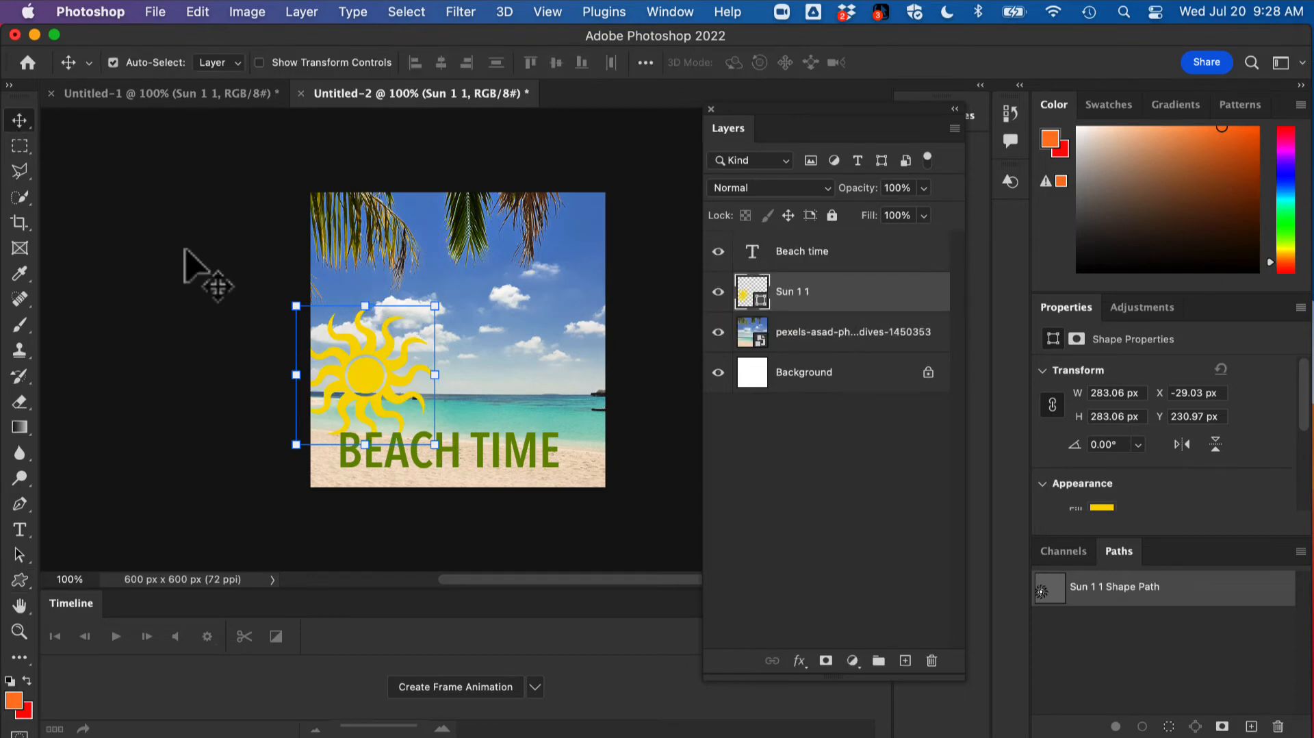
drag(488, 458, 510, 463)
drag(380, 385, 370, 434)
drag(370, 428, 368, 426)
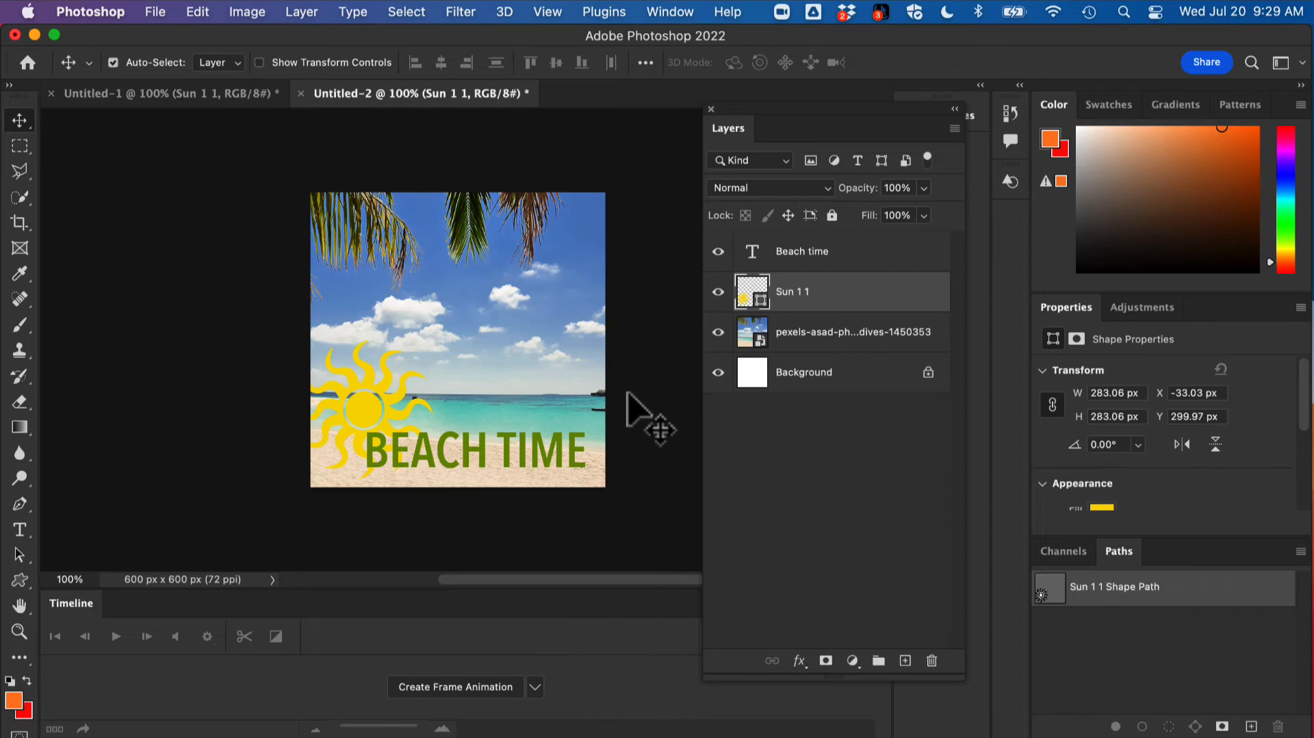
Create a video timeline for the document and make room to show all of its tracks at full length.
click(537, 687)
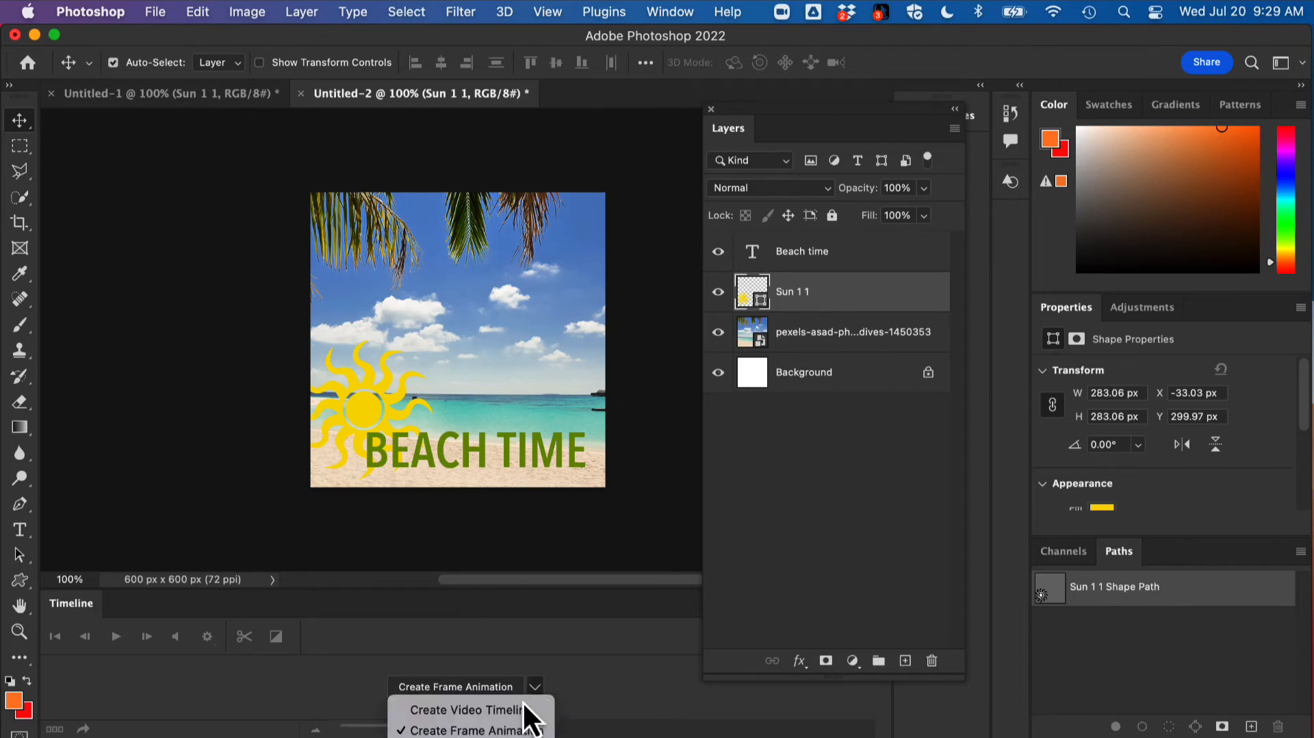
click(455, 713)
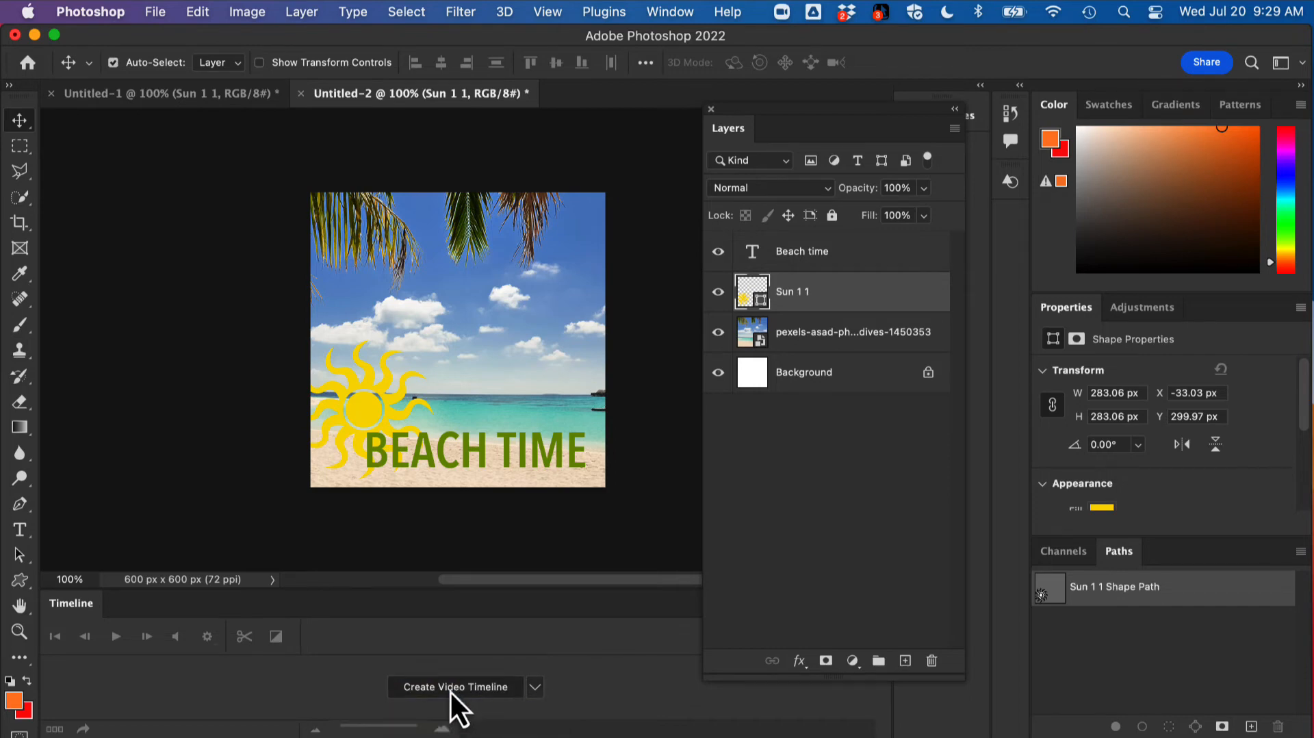
click(450, 690)
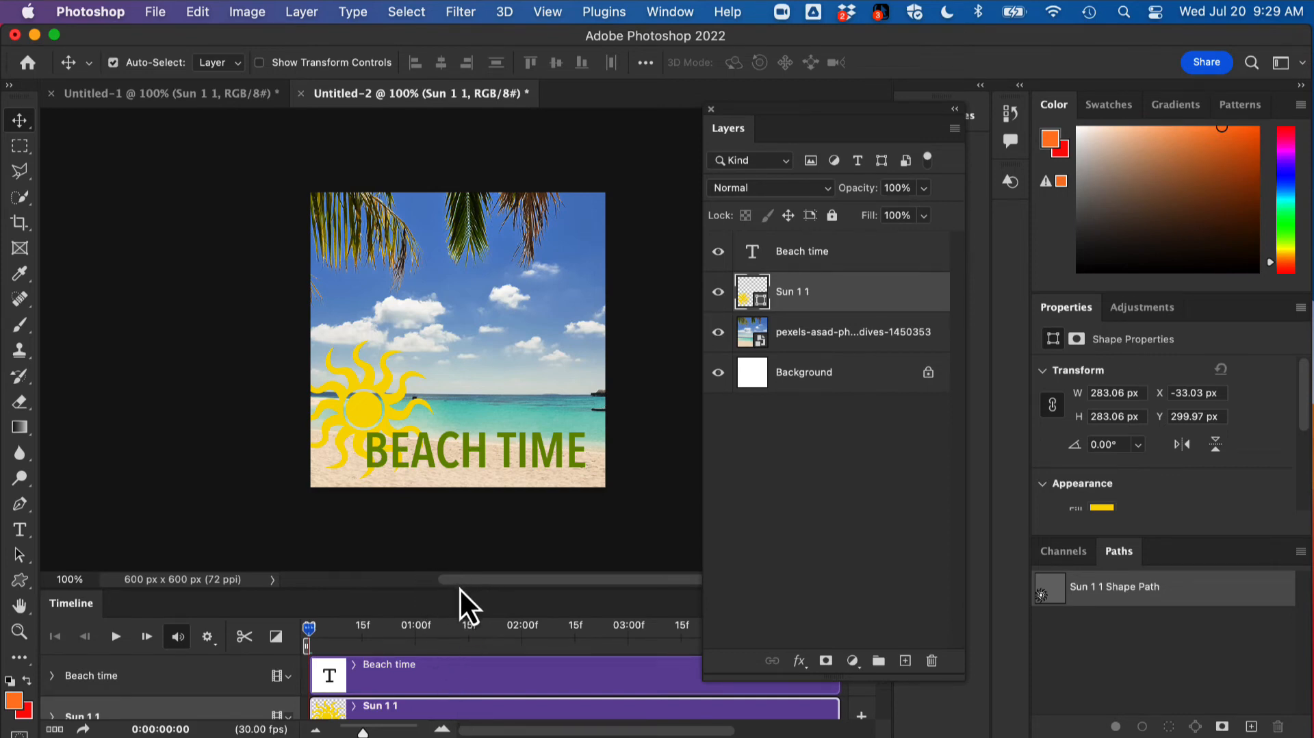
drag(460, 578, 483, 412)
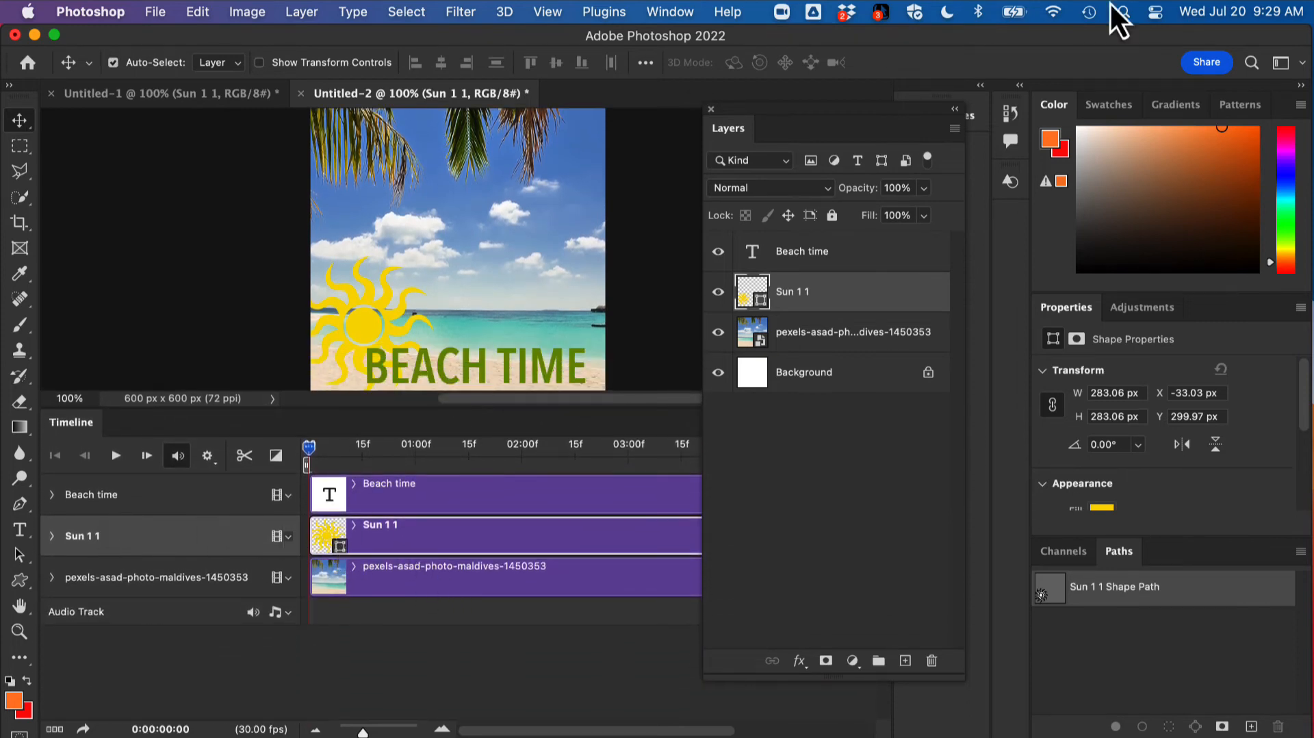
click(712, 111)
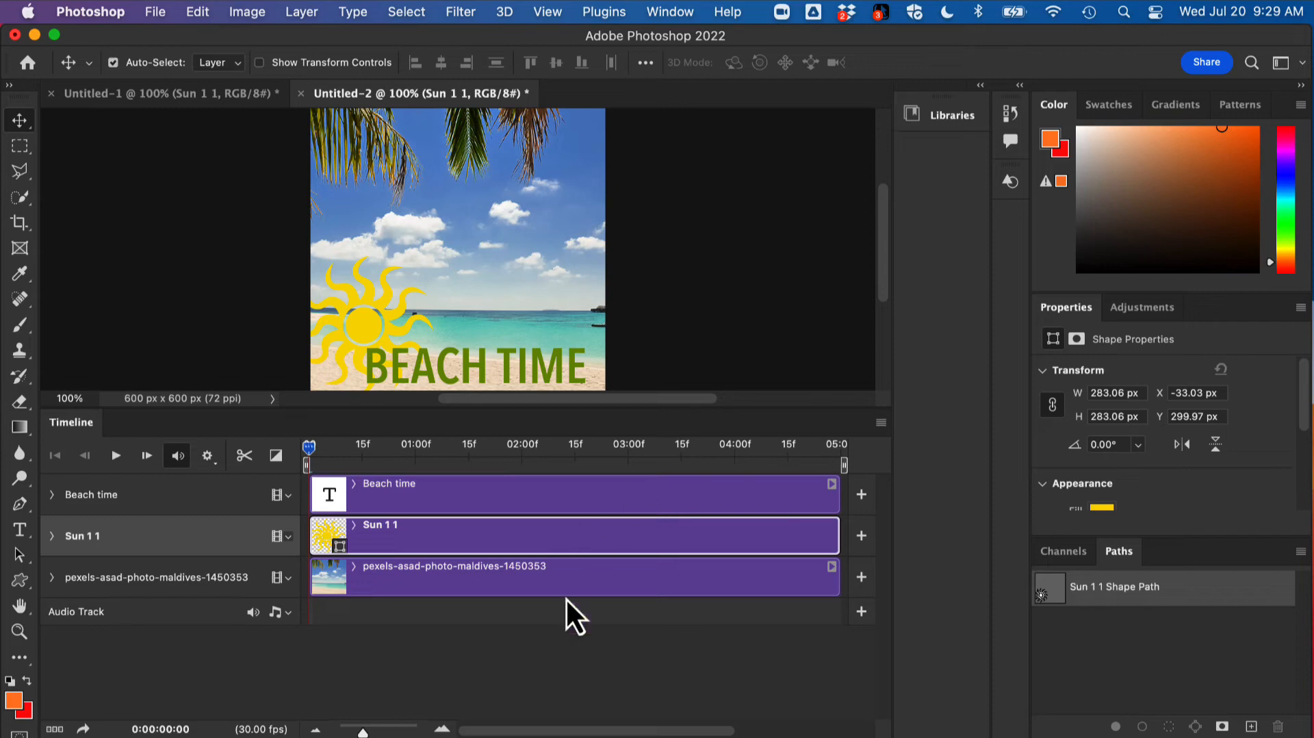
Add an Opacity keyframe to the beach photo at the start of the timeline and set its opacity to 0%.
click(52, 579)
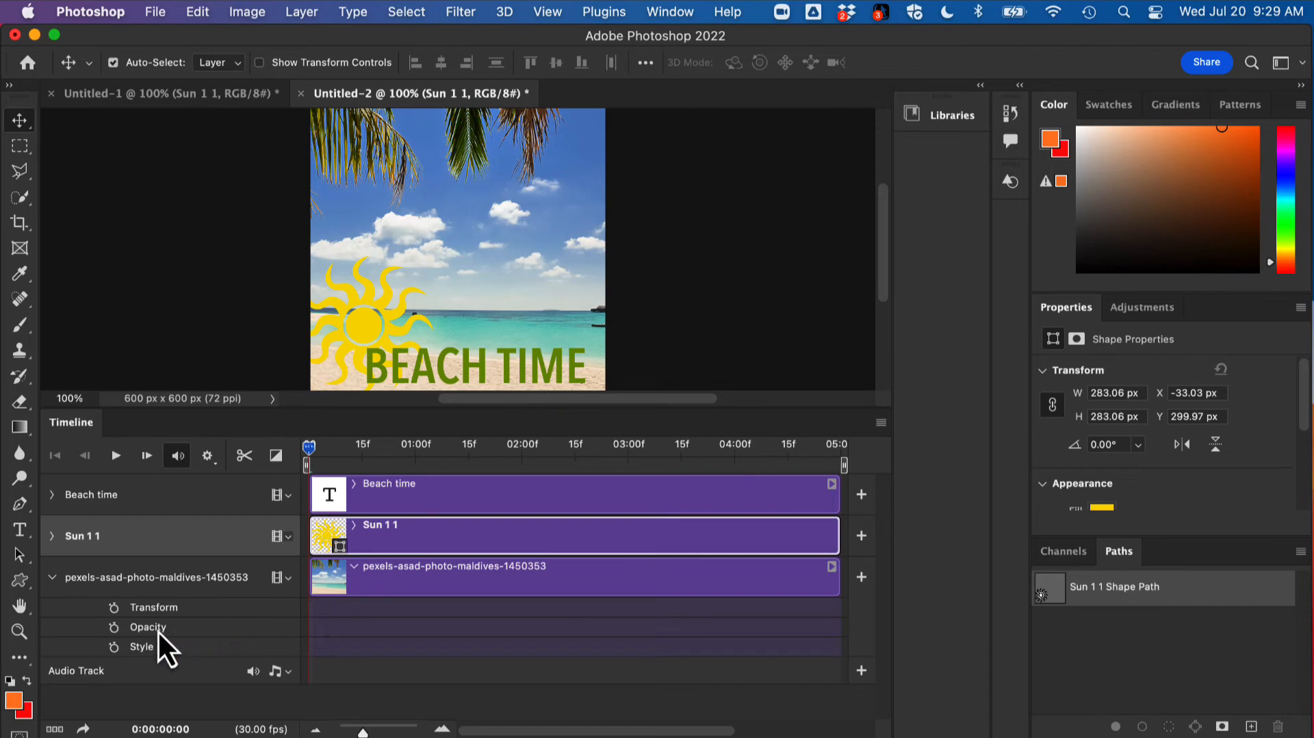
click(115, 630)
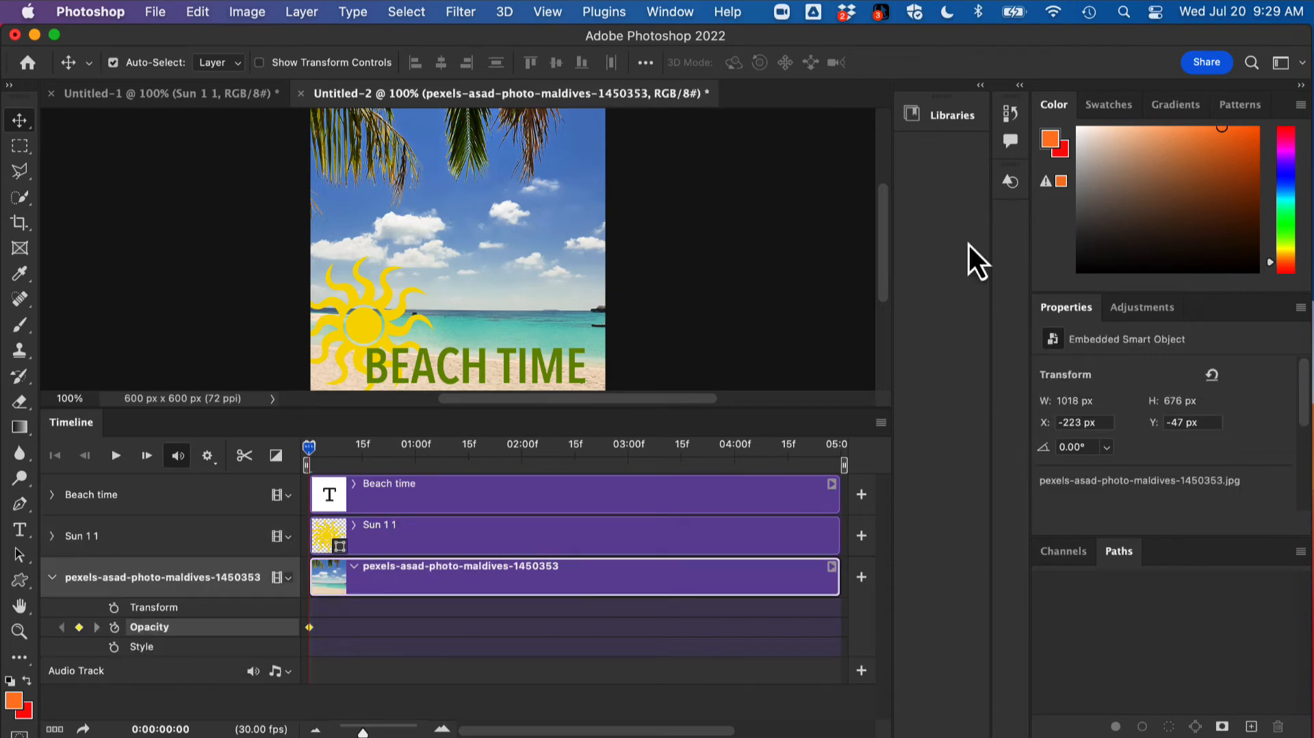
click(671, 9)
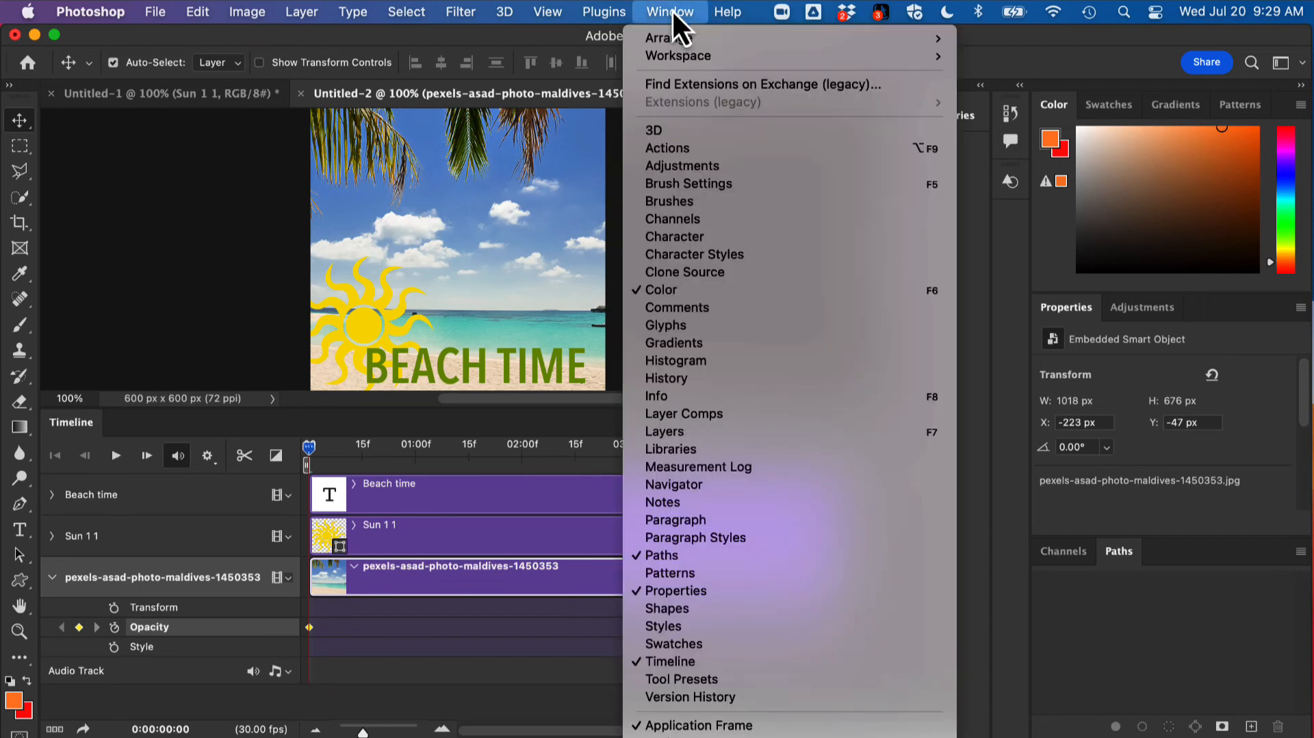
click(727, 433)
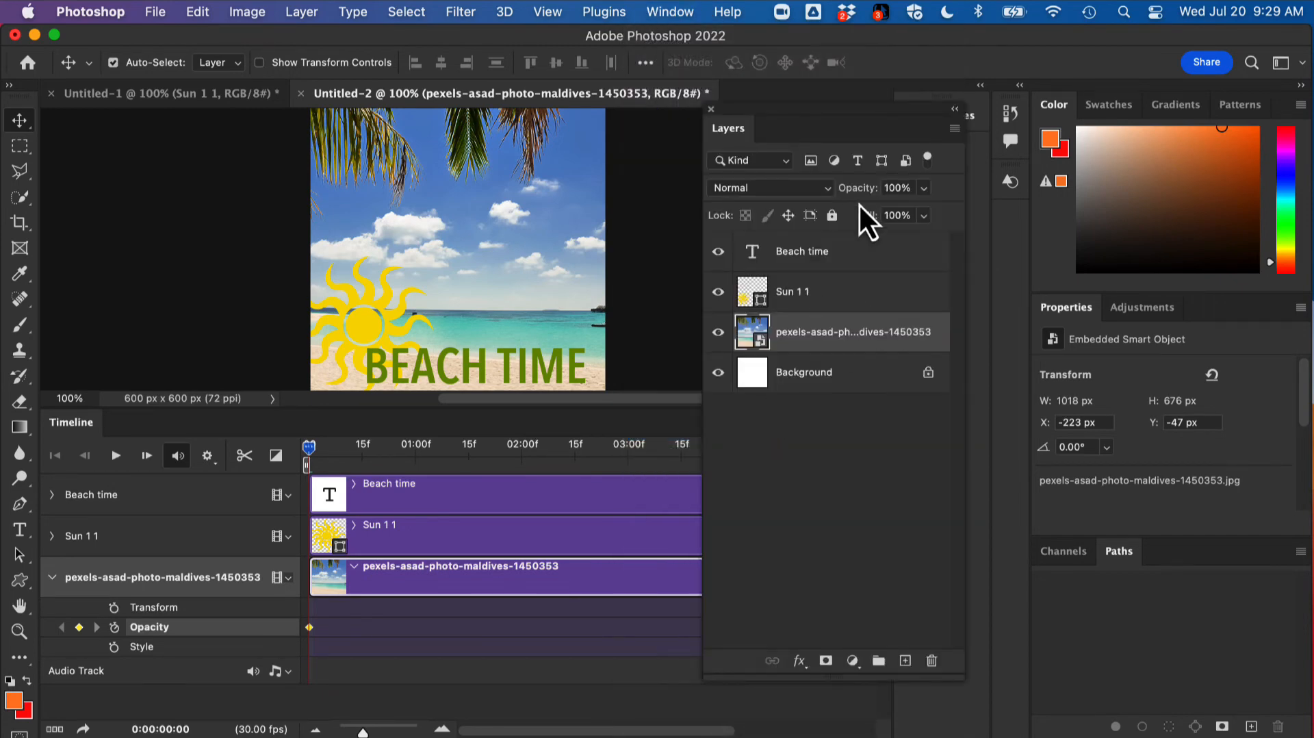
click(924, 190)
mouse_move(824, 216)
mouse_down()
mouse_move(835, 216)
mouse_move(812, 217)
mouse_up()
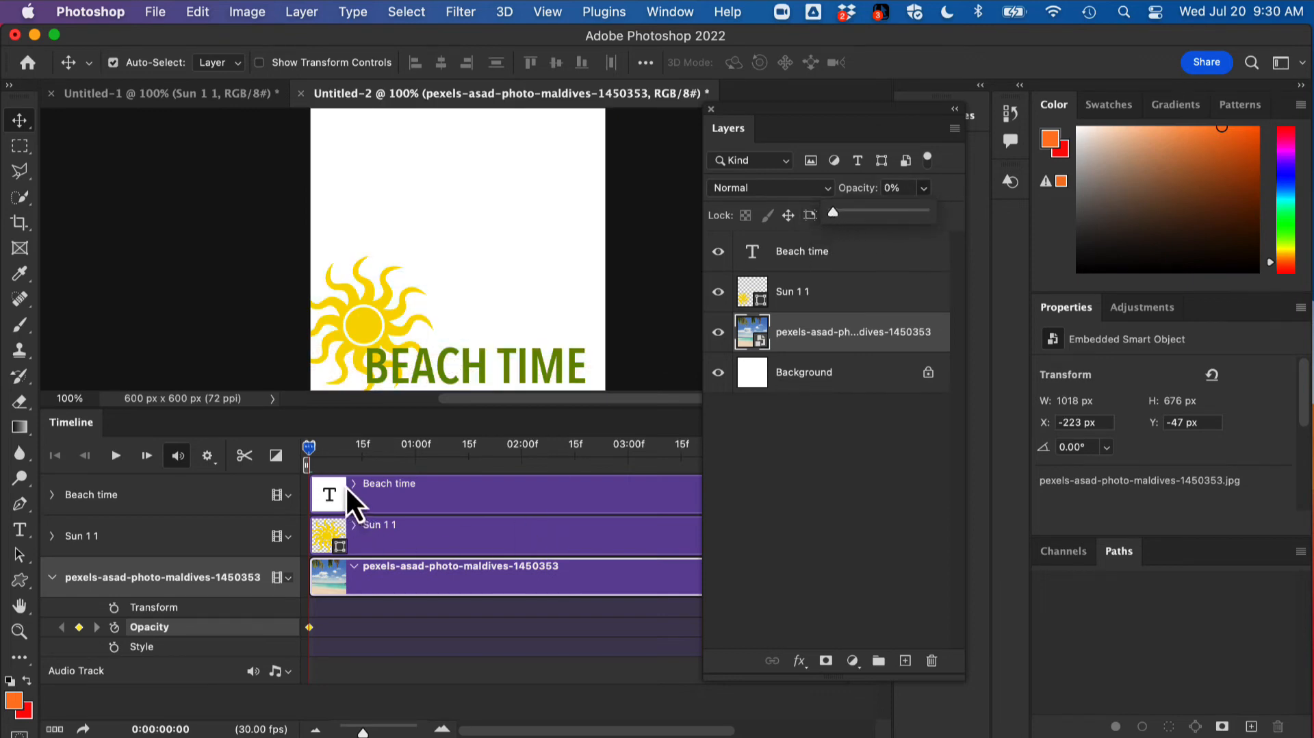
Set the beach photo's opacity to 100% at 0:00:00:15 so it fades in over the first 15 frames.
drag(312, 453, 360, 458)
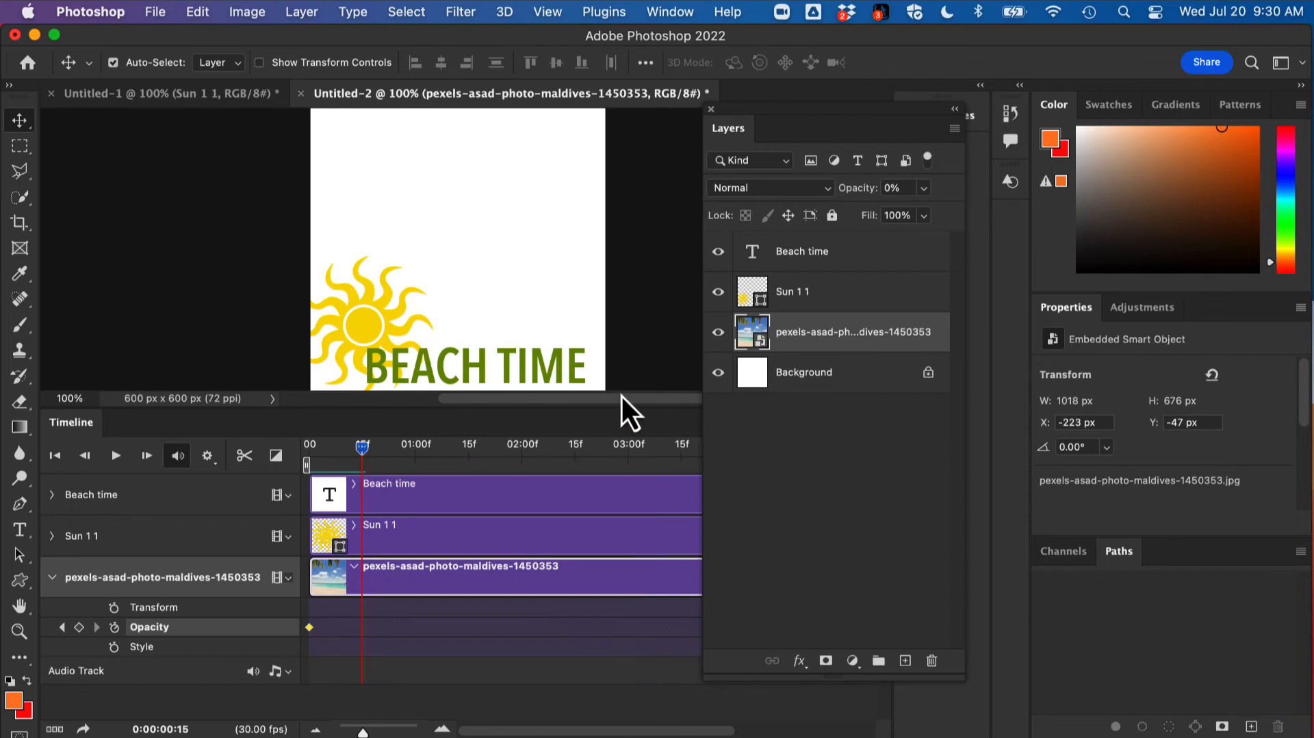
click(924, 217)
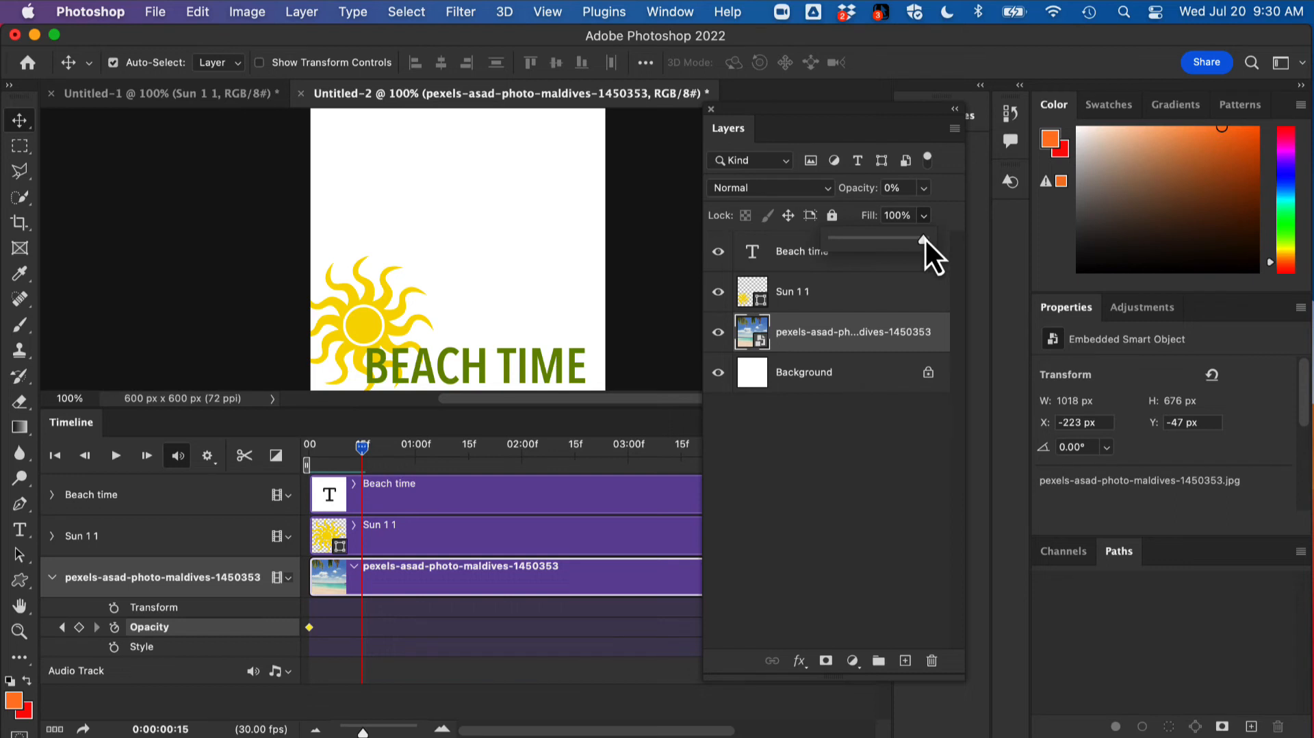
click(925, 190)
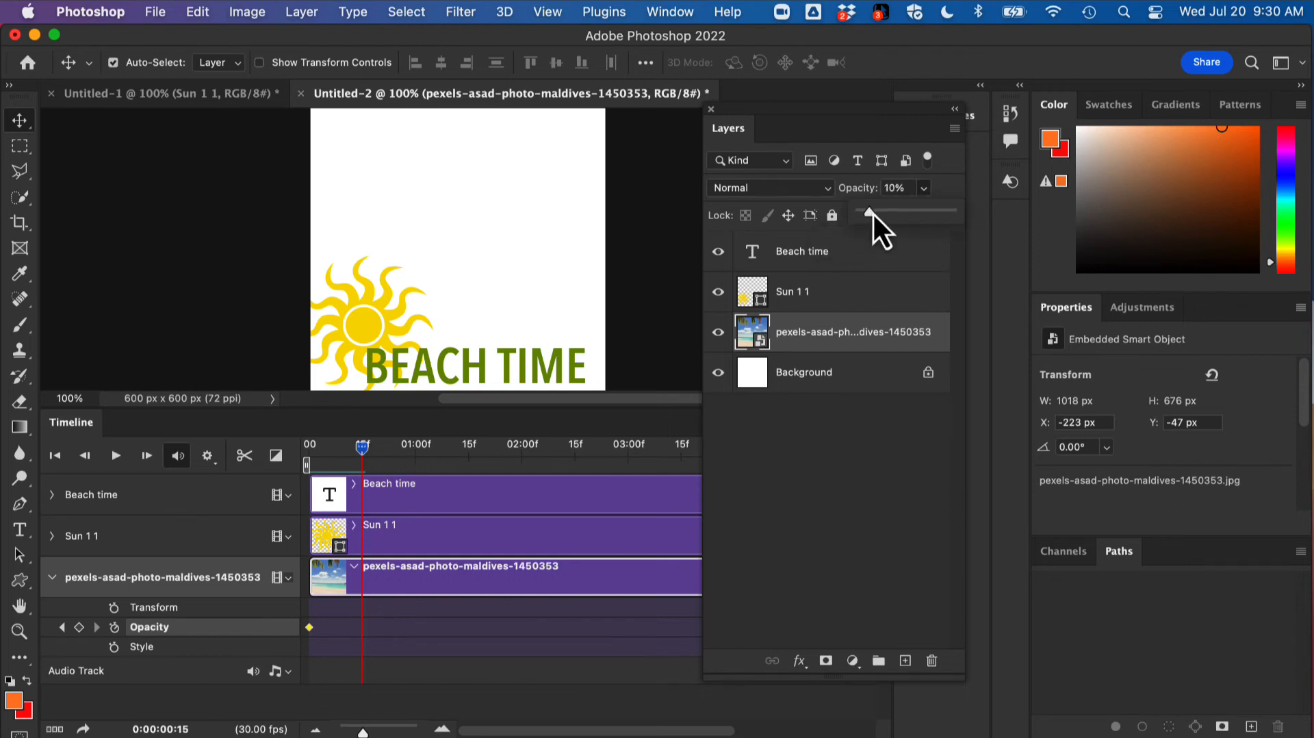
drag(874, 215, 989, 215)
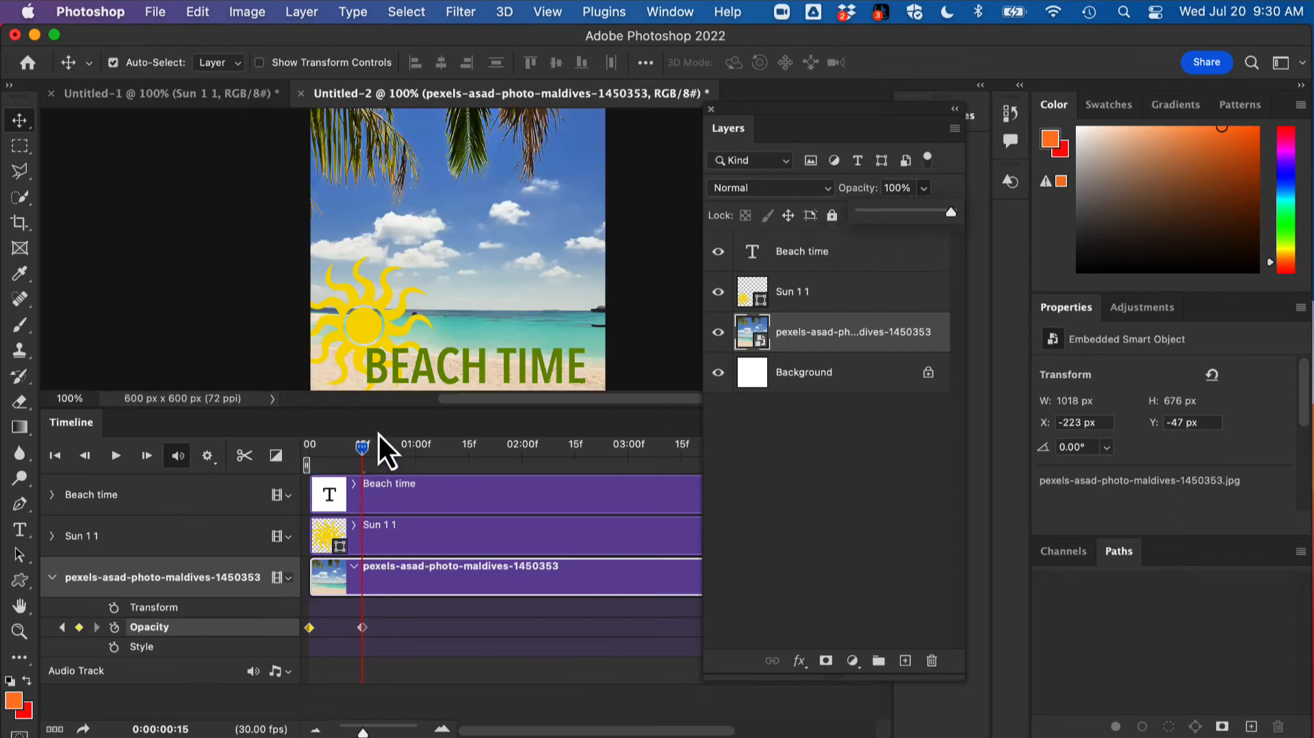
mouse_move(361, 448)
mouse_down()
mouse_move(304, 452)
mouse_move(366, 460)
mouse_up()
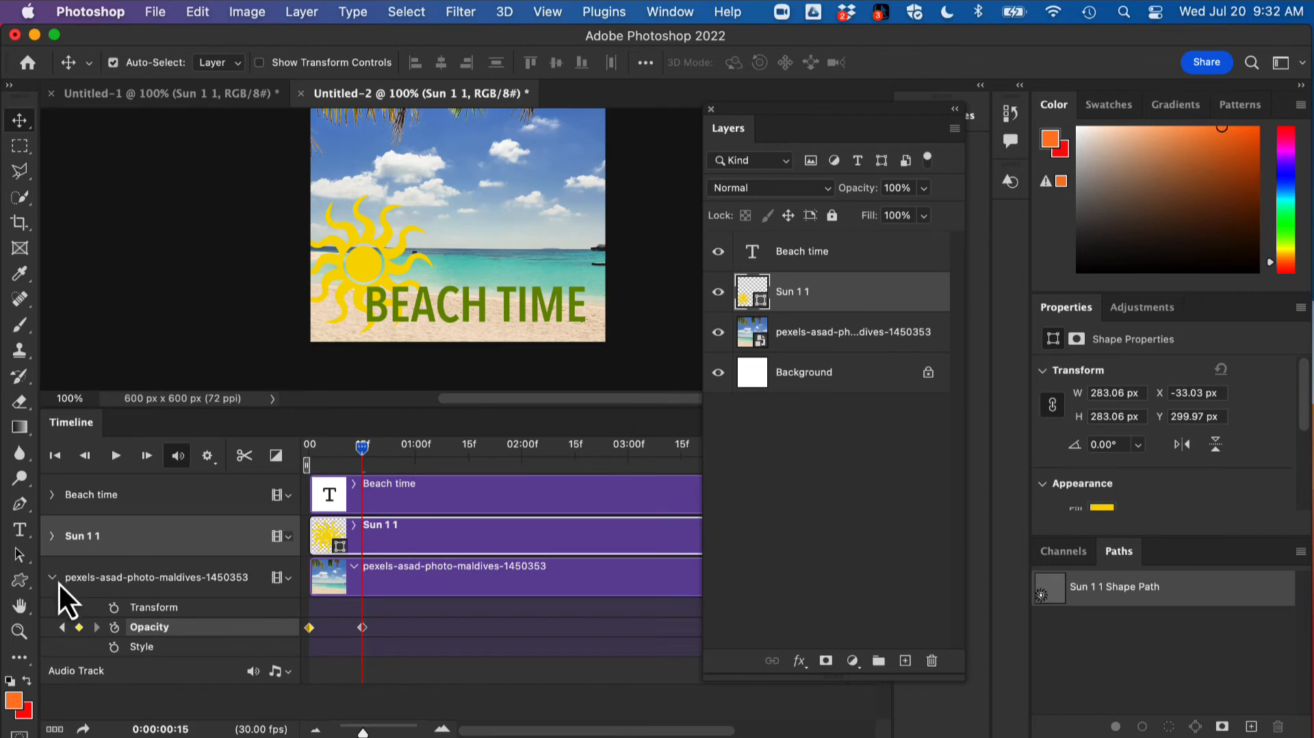
Return to the start of the timeline and add a Style keyframe to the sun layer.
click(58, 584)
drag(367, 449, 307, 451)
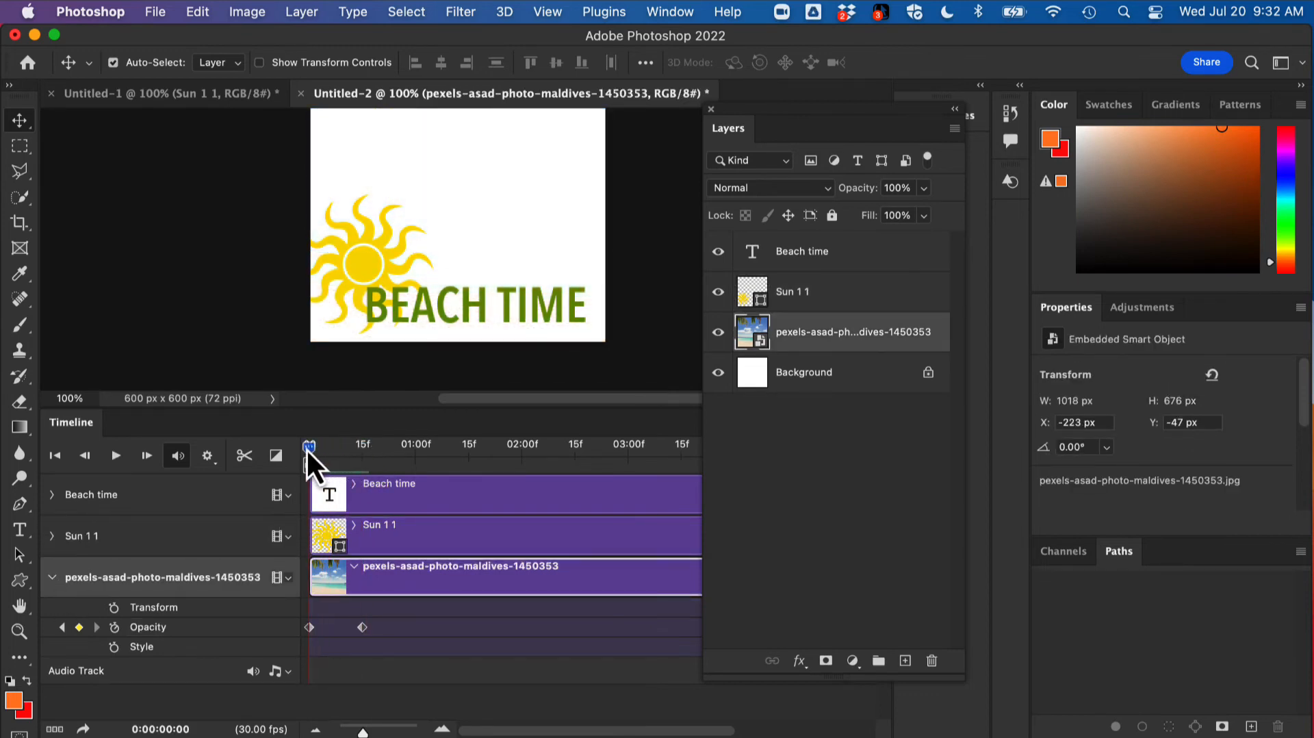
click(52, 537)
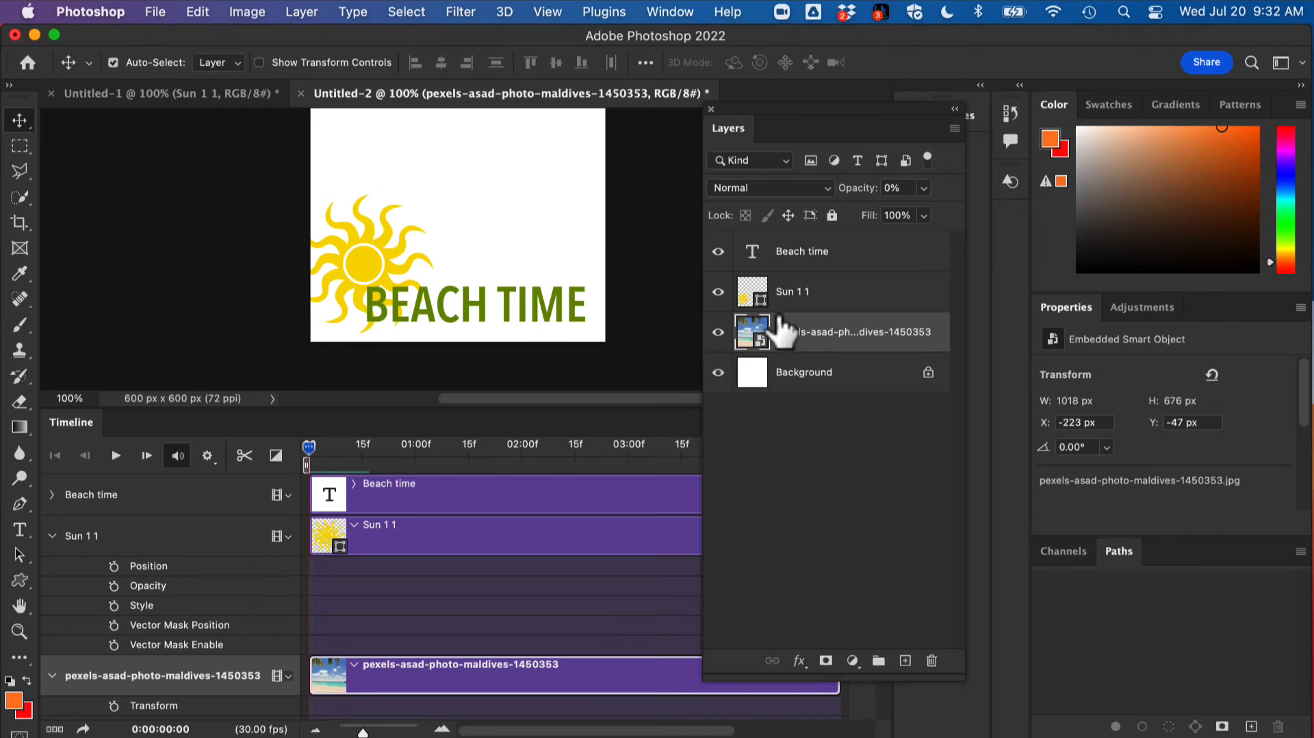
click(838, 293)
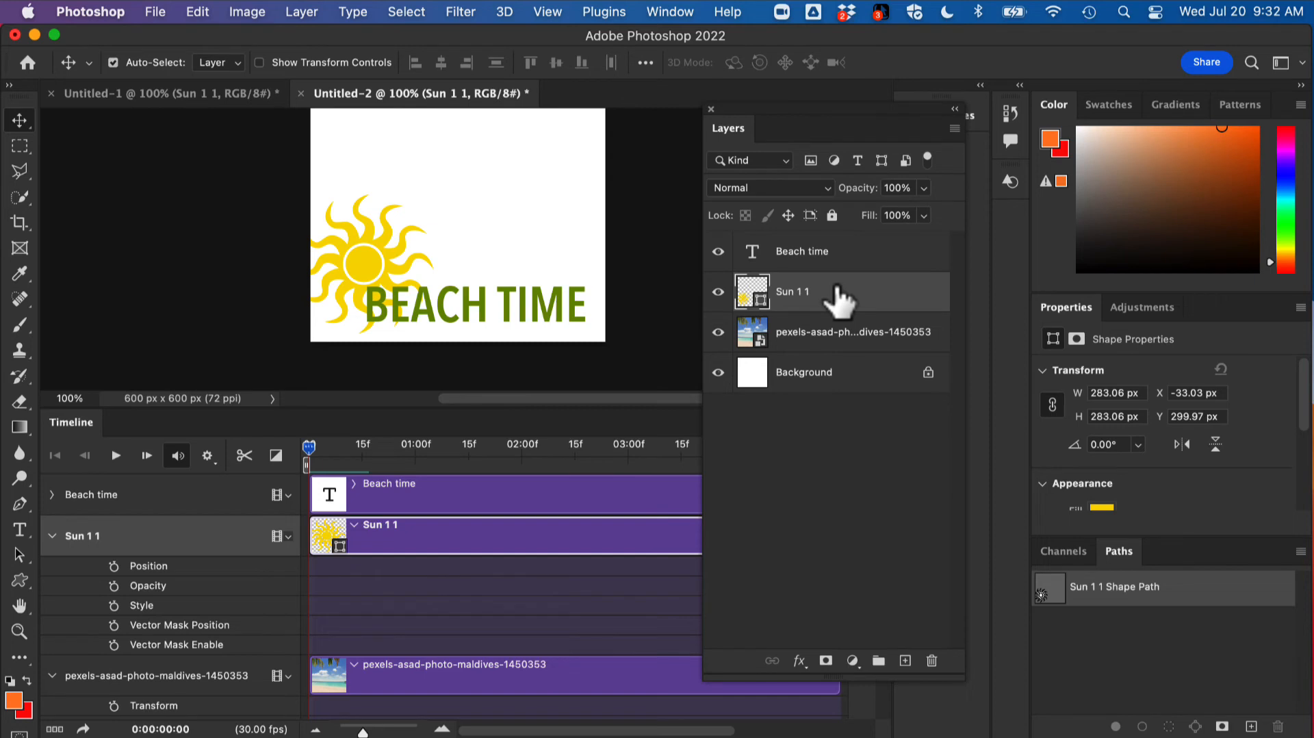
click(114, 605)
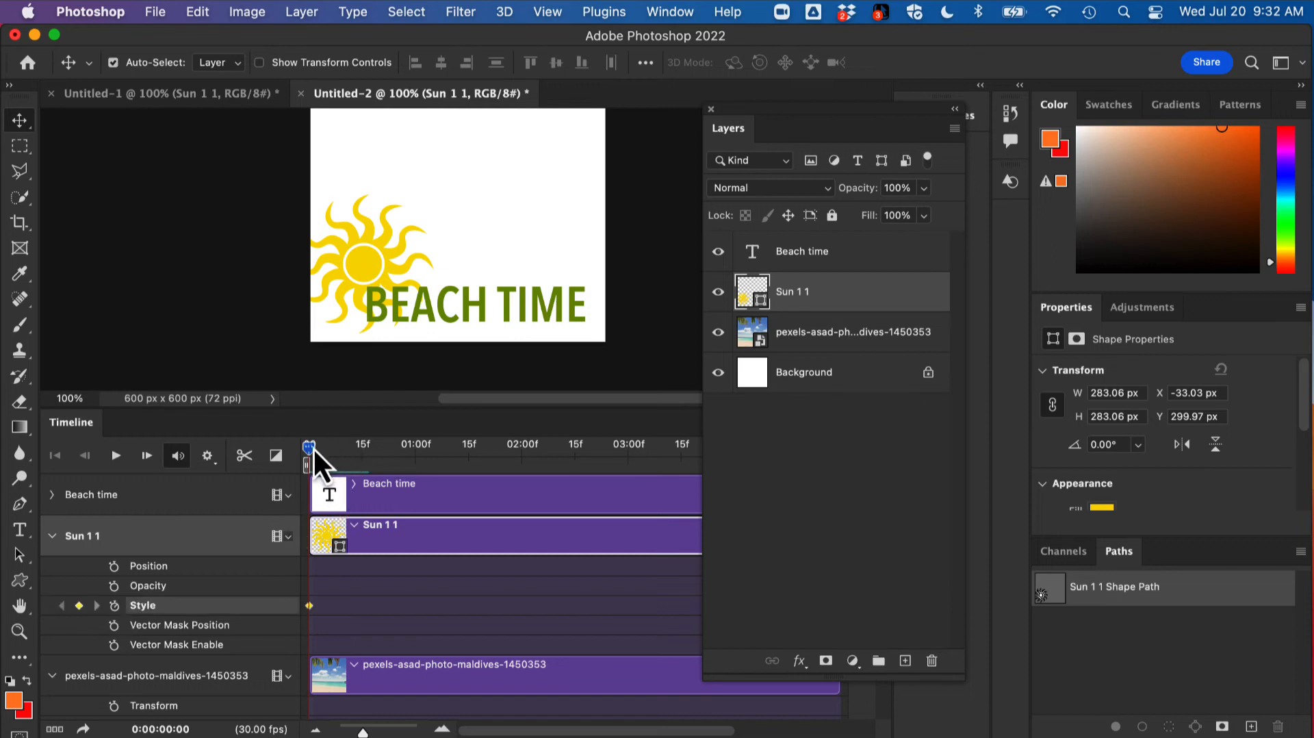
Set the sun's blend mode to Overlay at 0:00:00:15.
drag(313, 450, 361, 457)
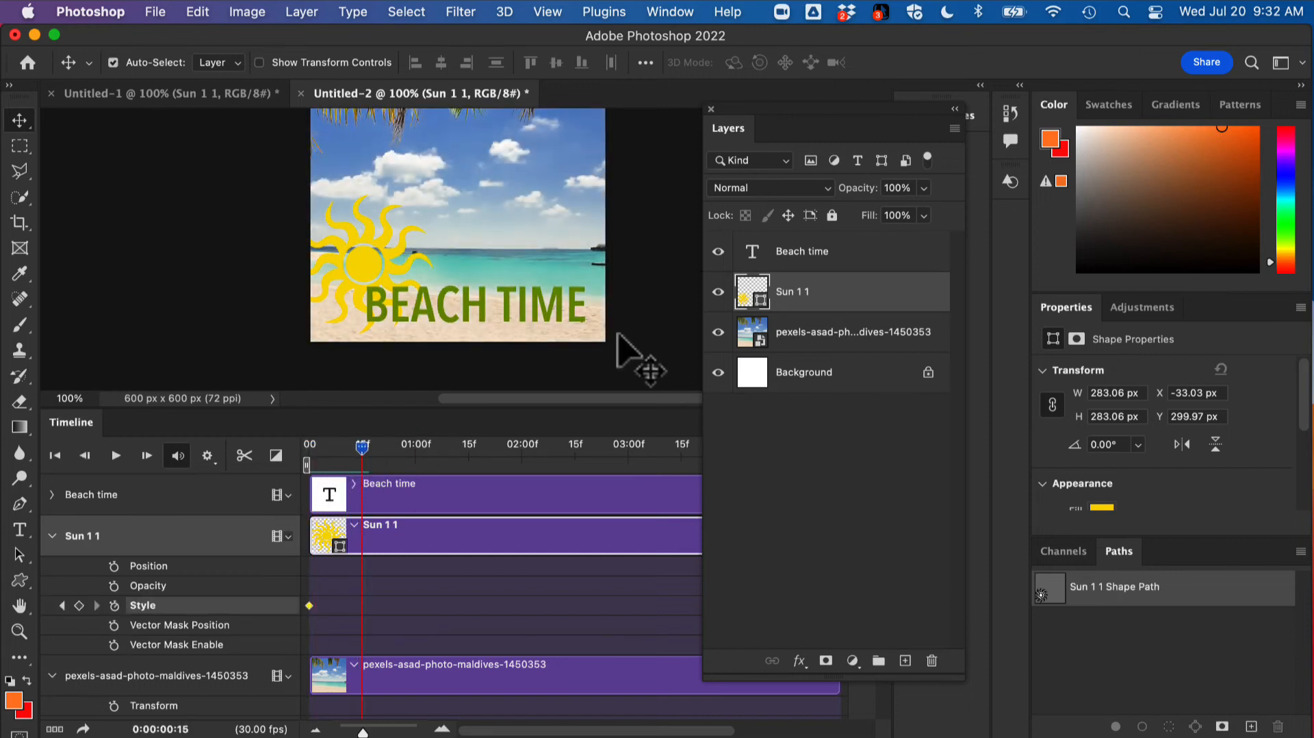
click(768, 189)
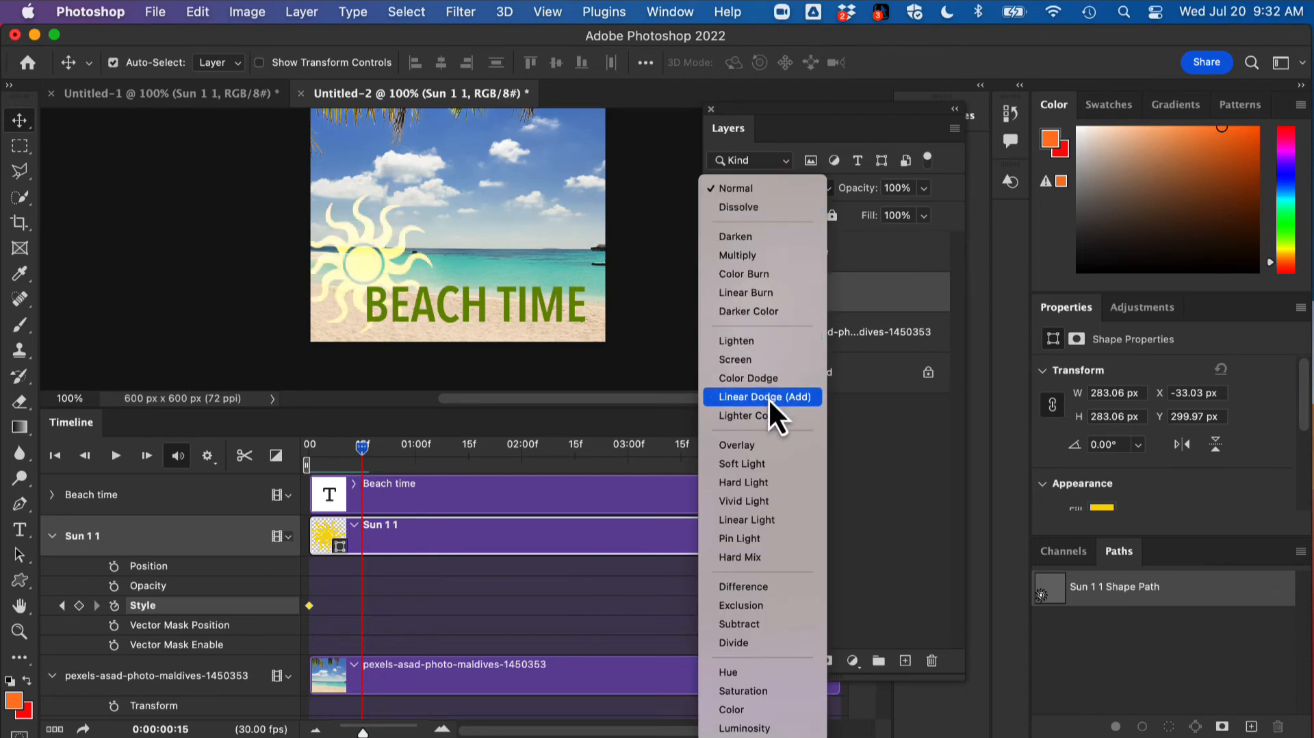
click(768, 446)
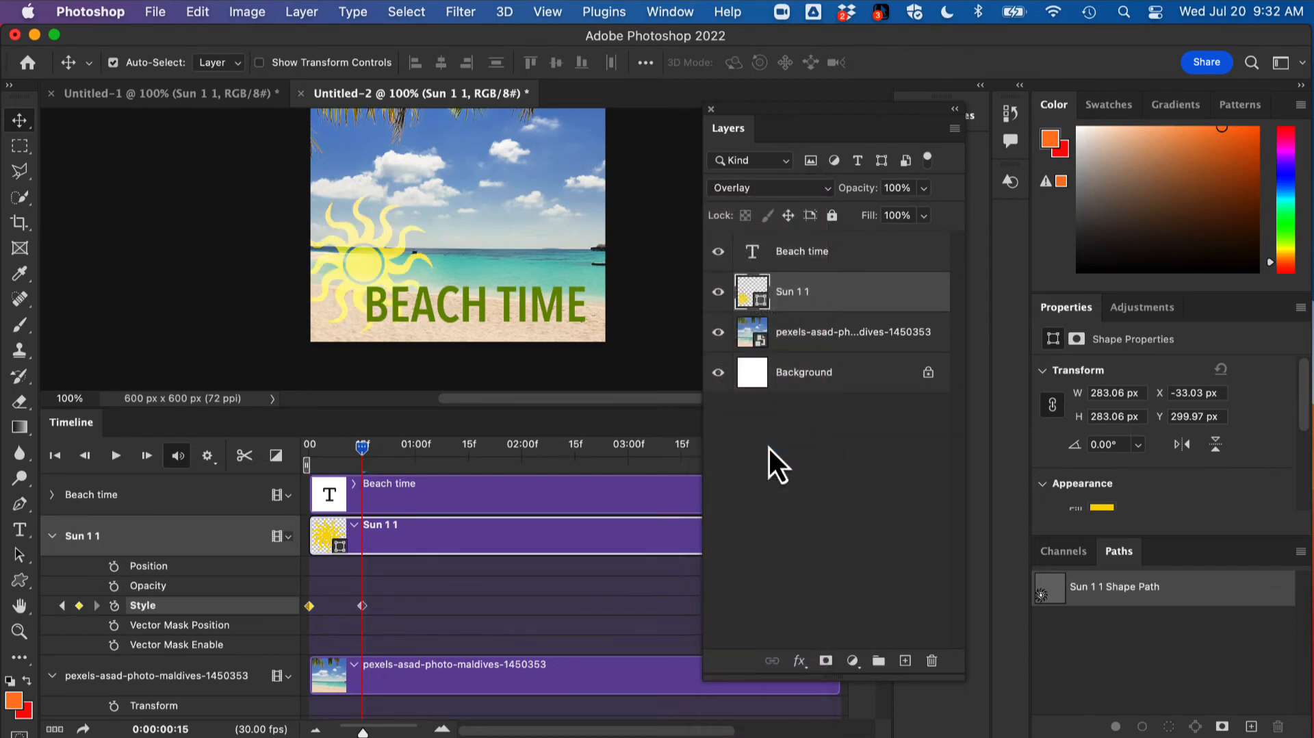
Set the sun's blend mode to Vivid Light at 0:00:00:26 and return the playhead to the start.
drag(364, 454, 401, 478)
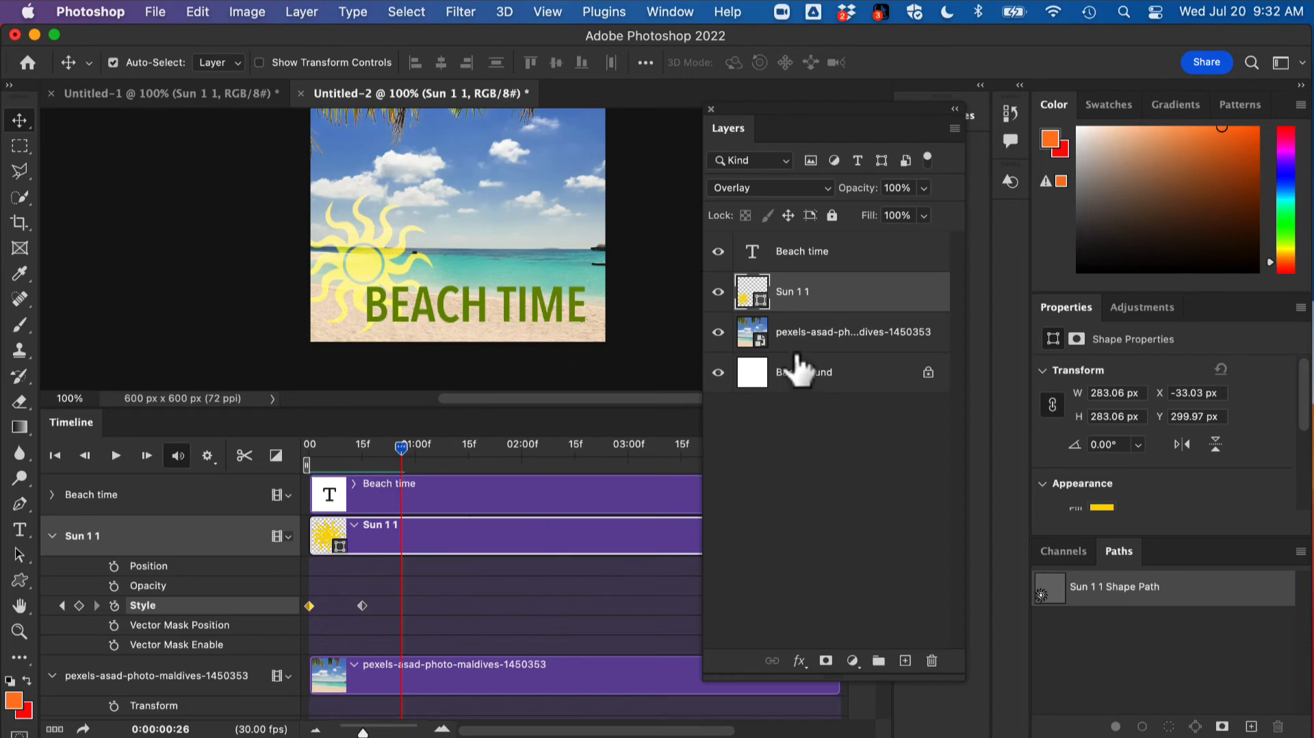
click(779, 192)
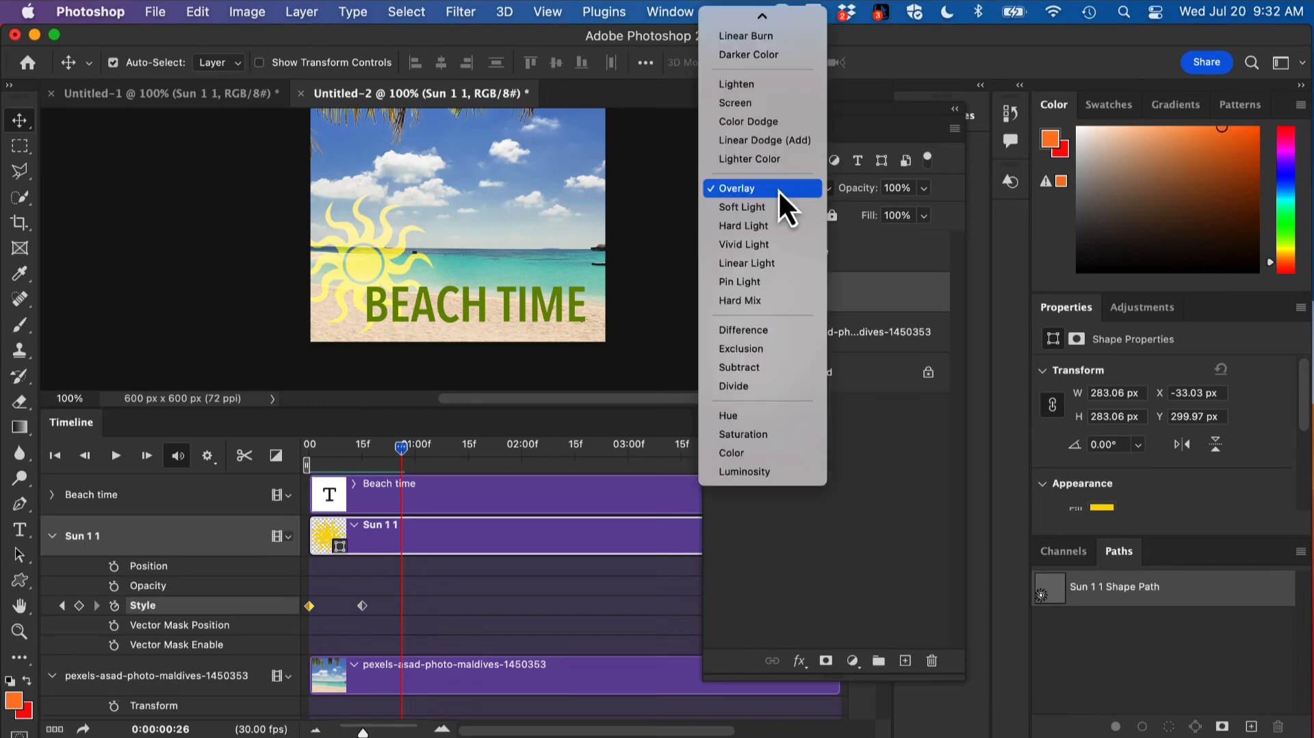
click(765, 240)
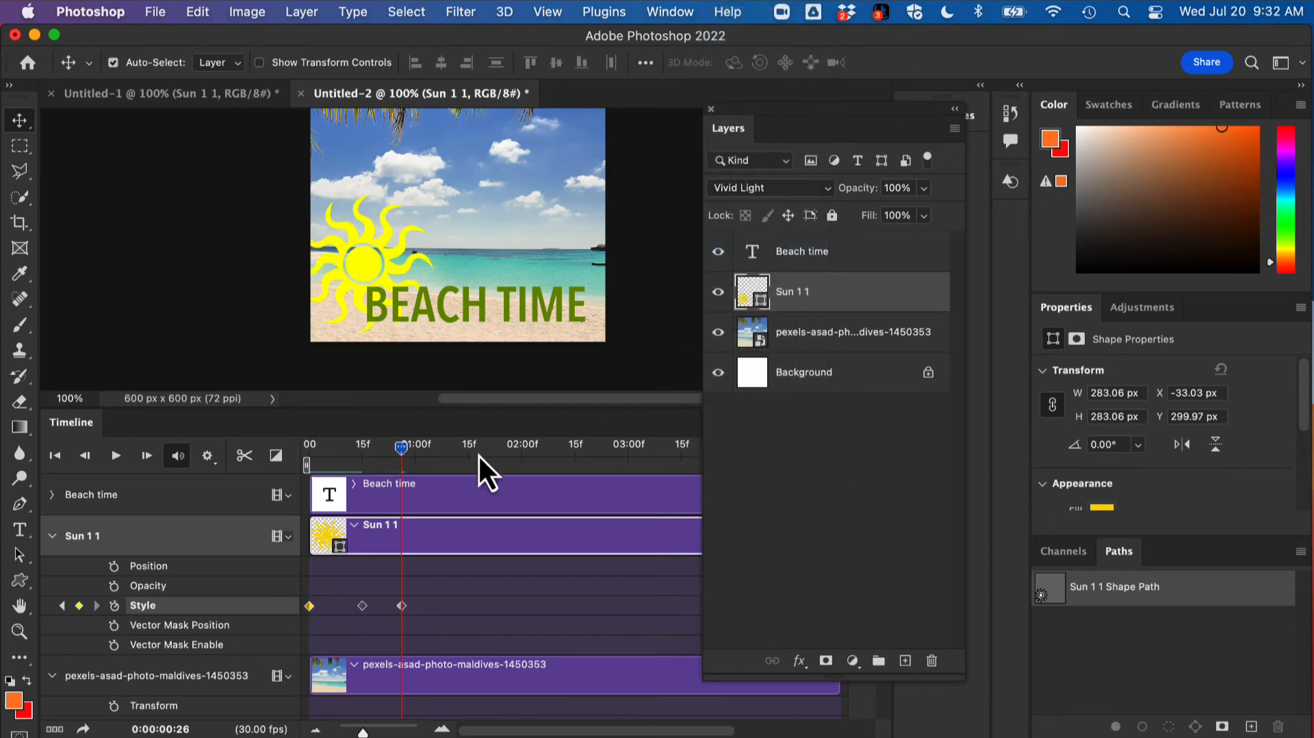
mouse_move(405, 449)
mouse_down()
mouse_move(306, 458)
mouse_move(413, 467)
mouse_up()
key(Home)
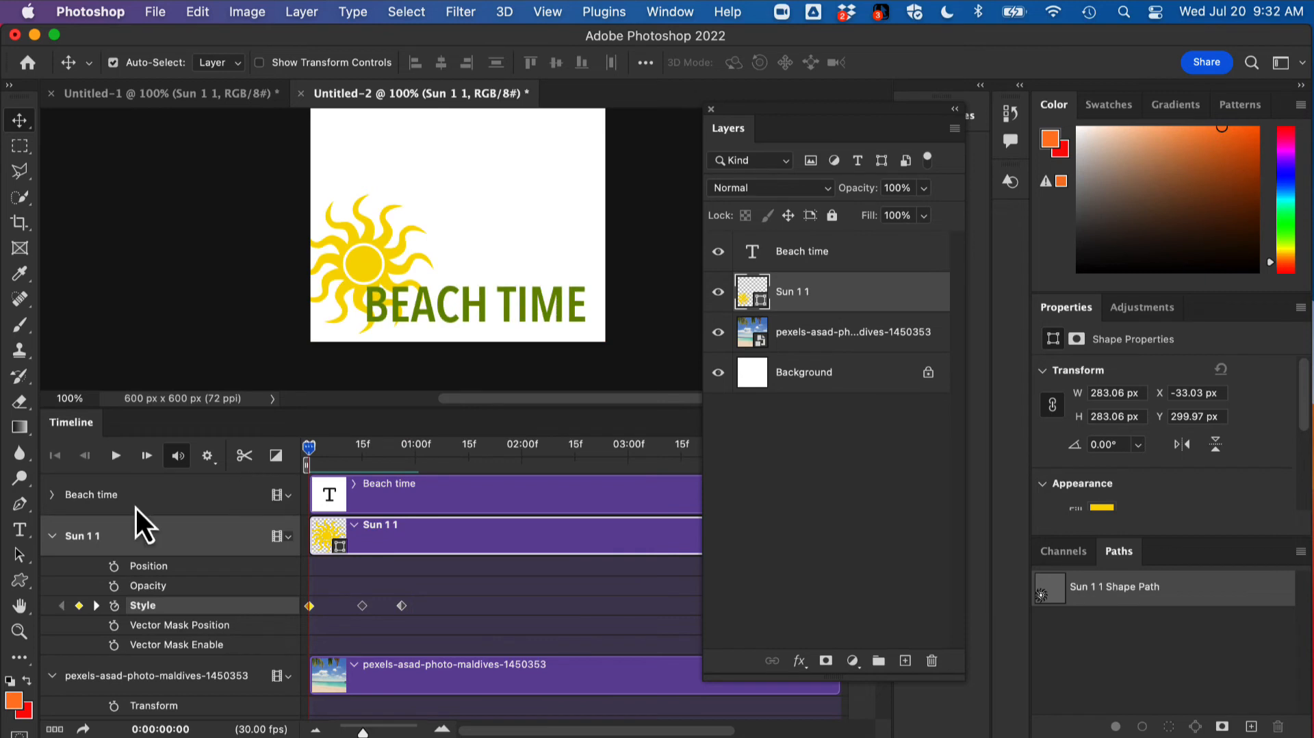
Collapse the sun and beach photo tracks, and select the Beach time text layer with its keyframe properties expanded.
click(53, 537)
click(52, 578)
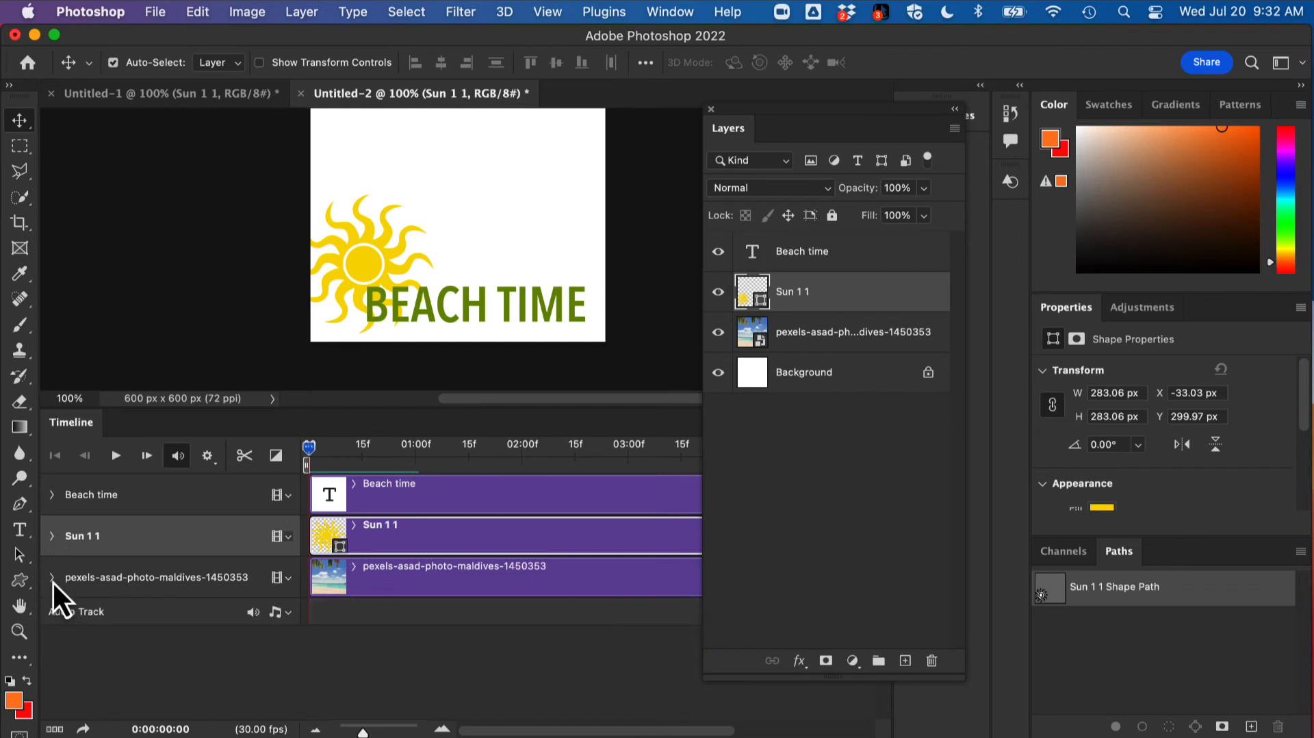
click(52, 495)
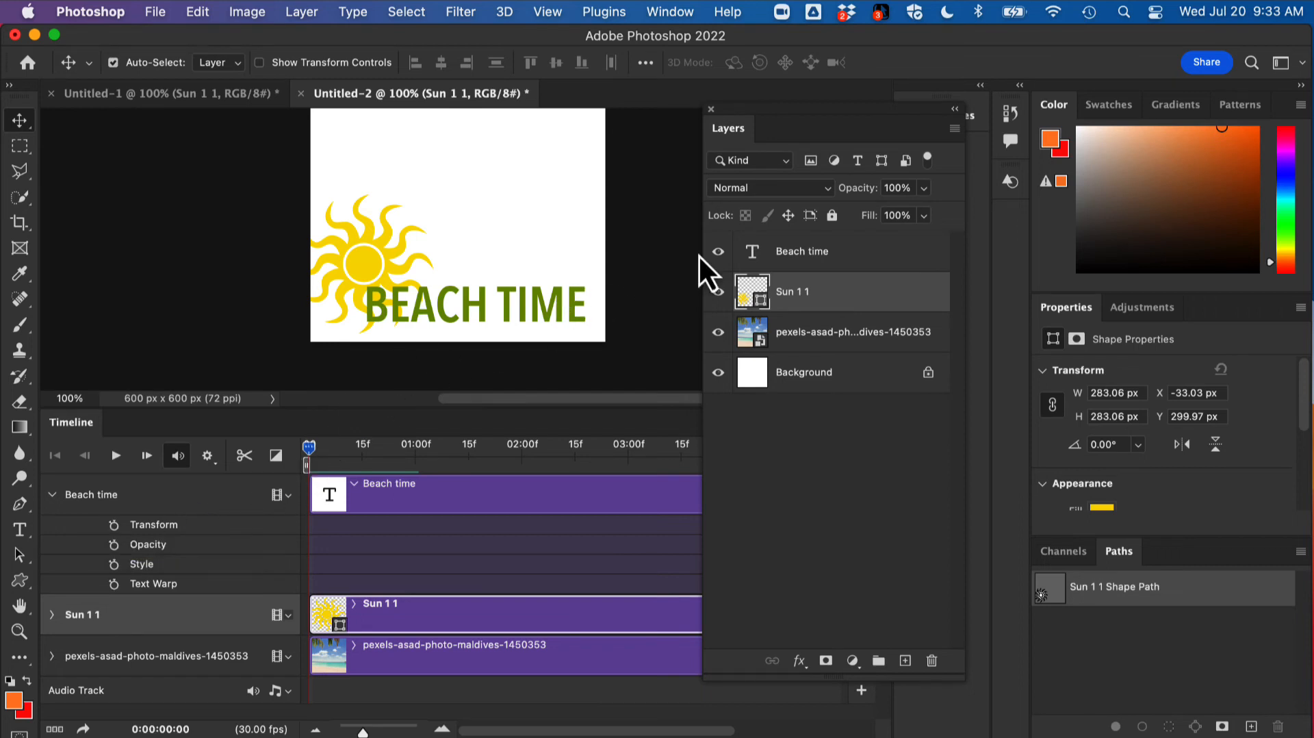
click(855, 257)
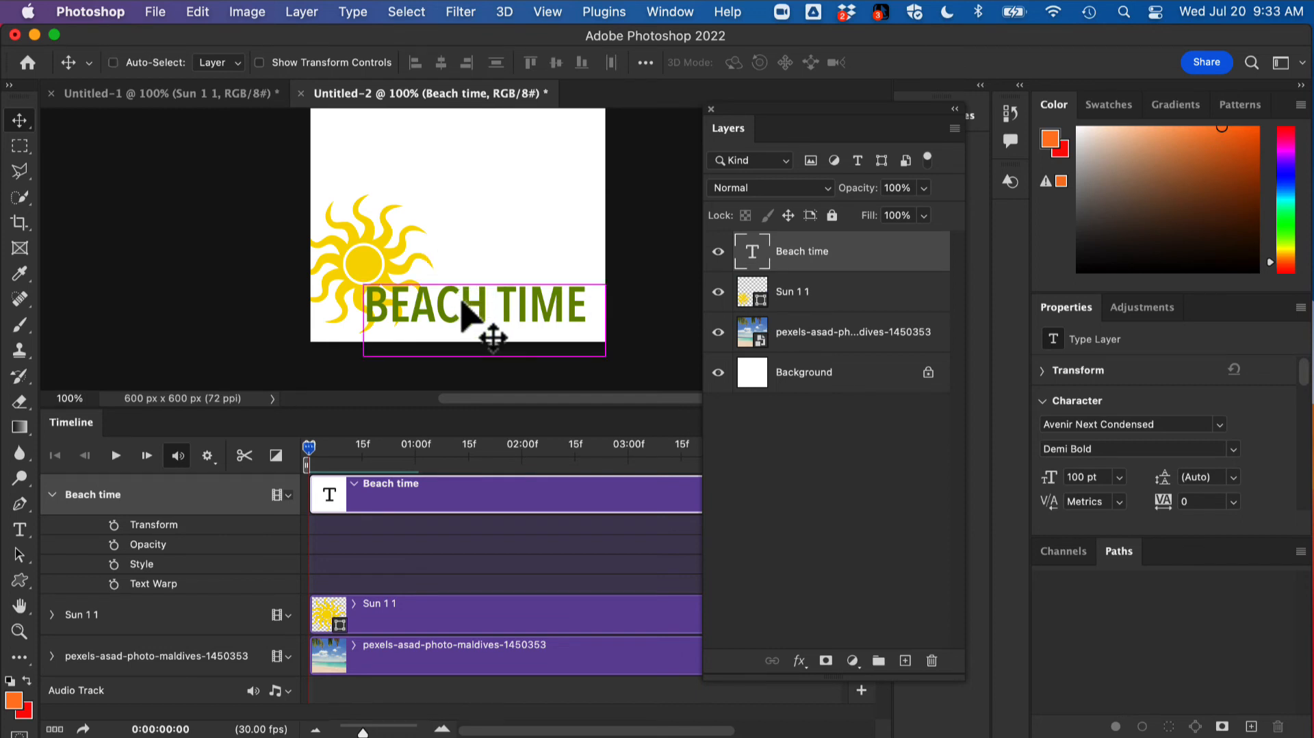
Scale the BEACH TIME text to about 215% at the timeline start and move it out past the canvas's left edge.
key(super+t)
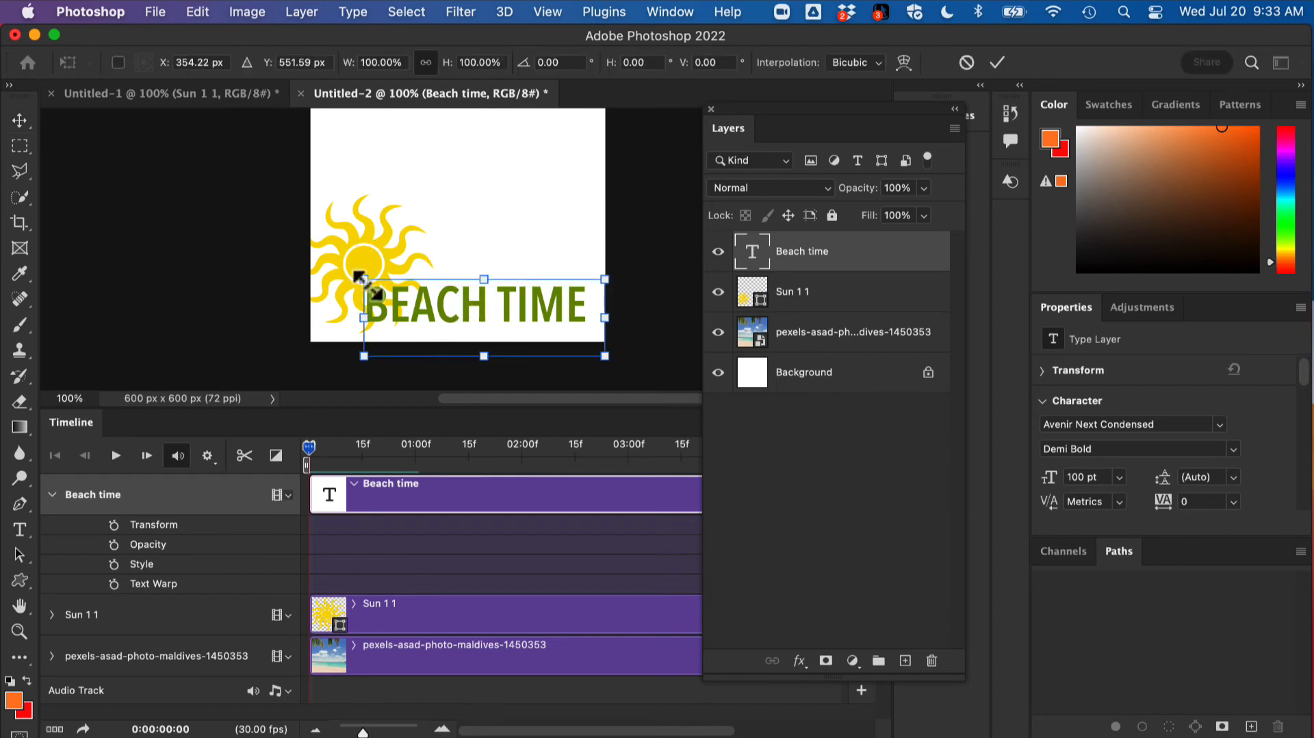
drag(362, 280, 251, 246)
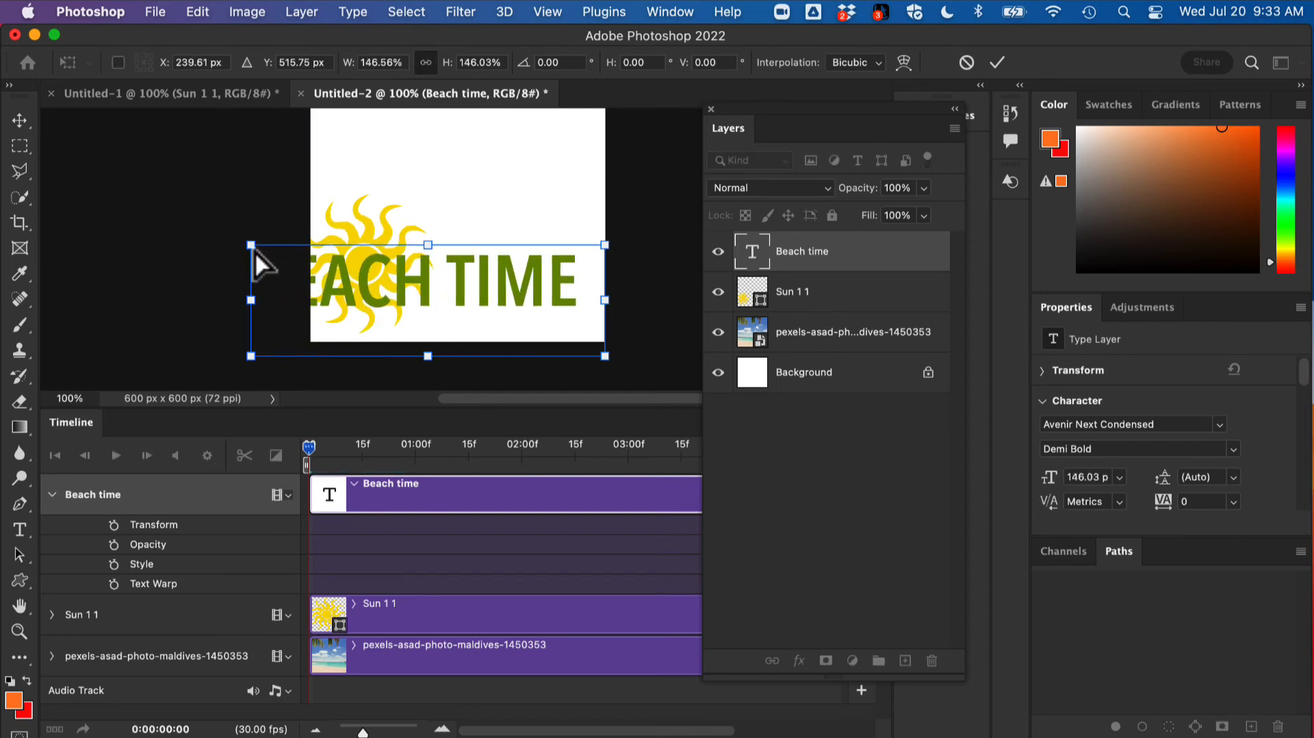
key(super+z)
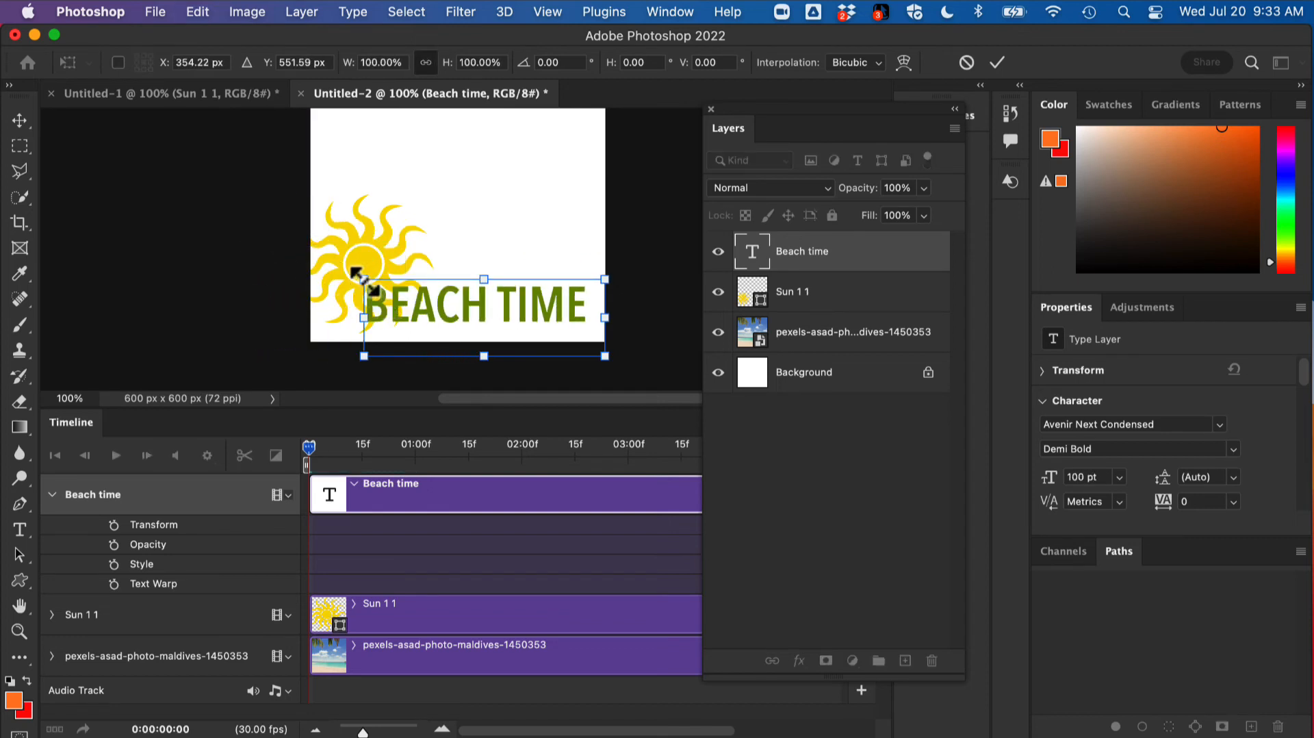
drag(361, 277, 92, 168)
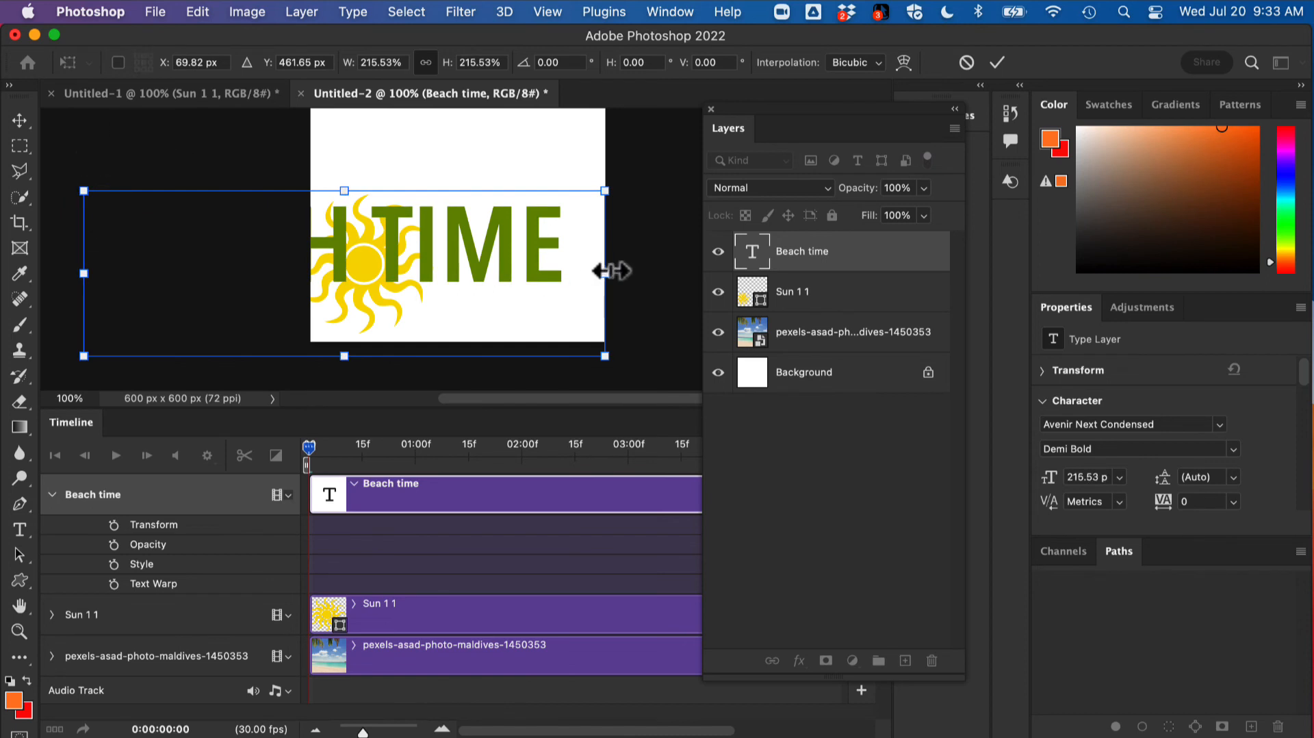
drag(541, 263, 210, 266)
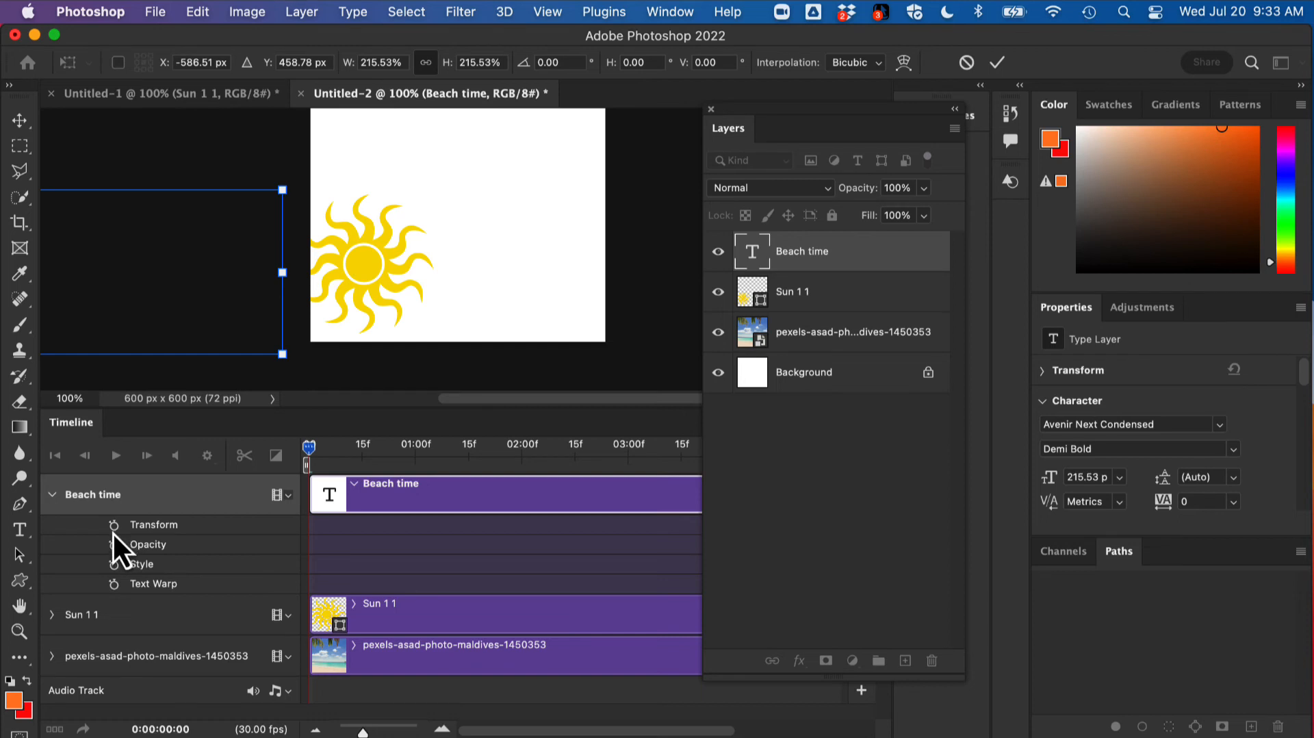
key(super+z)
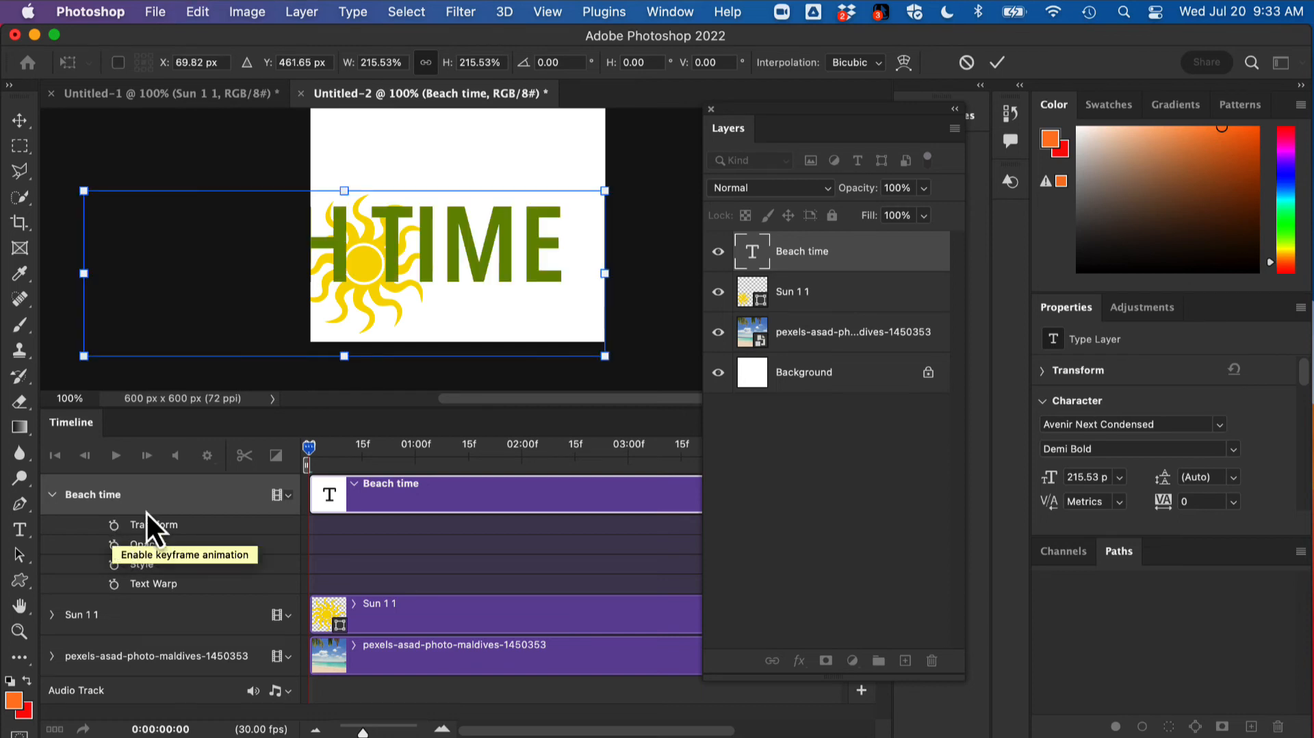
drag(529, 236, 199, 258)
click(992, 69)
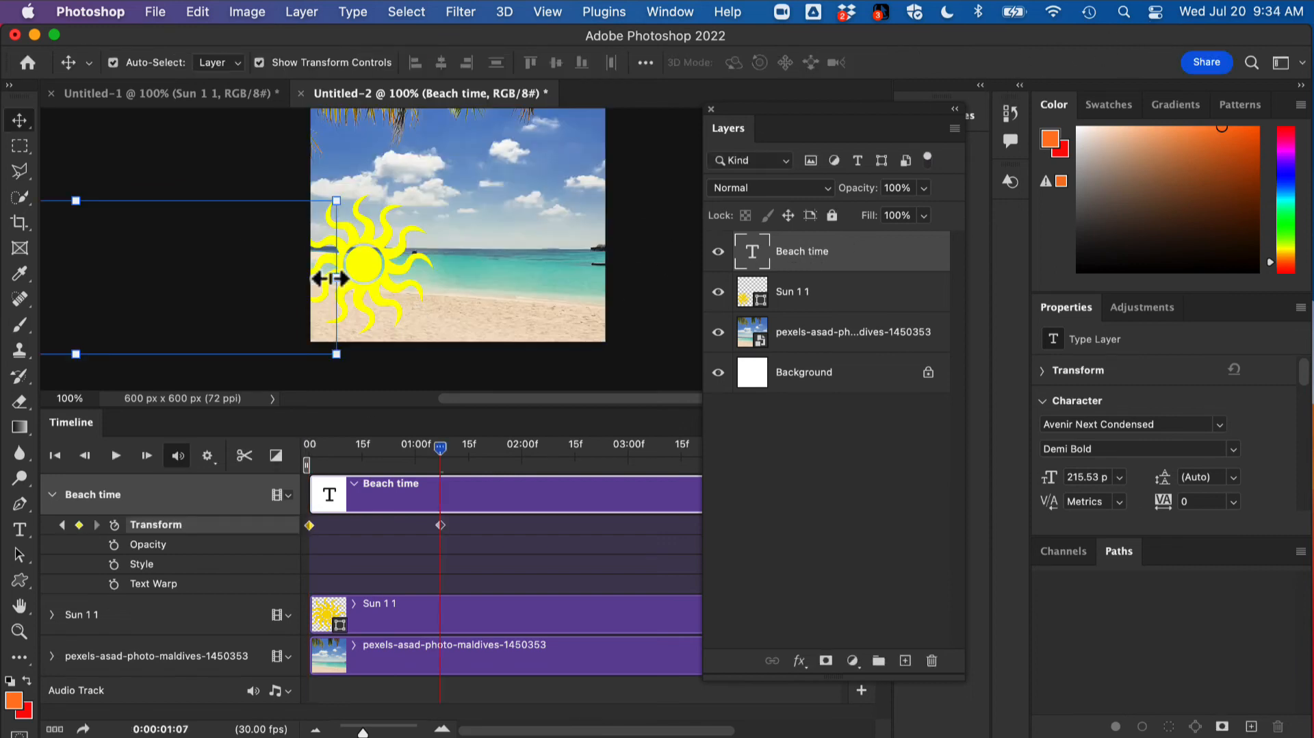
At 0:00:01:07, scale the BEACH TIME text to about 53% width and 35% height and place it over the sand.
drag(336, 201, 178, 280)
drag(134, 318, 510, 306)
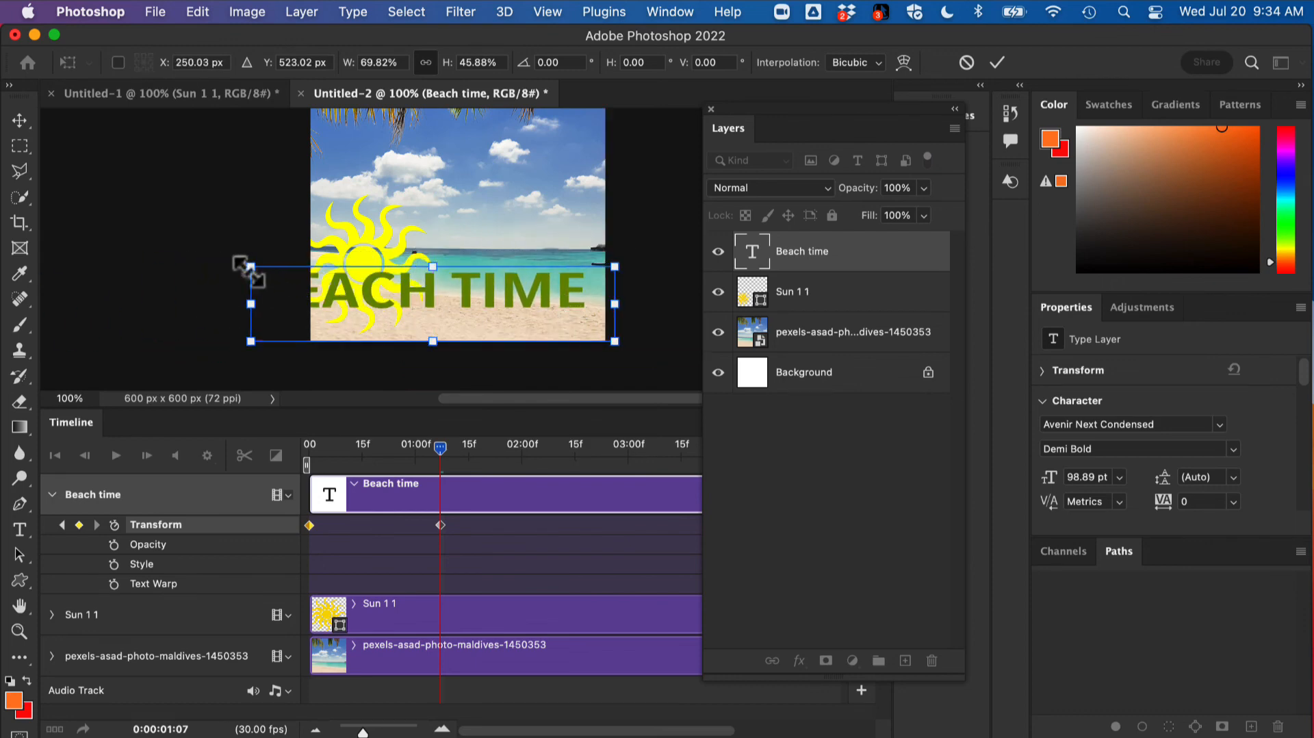
drag(251, 267, 333, 281)
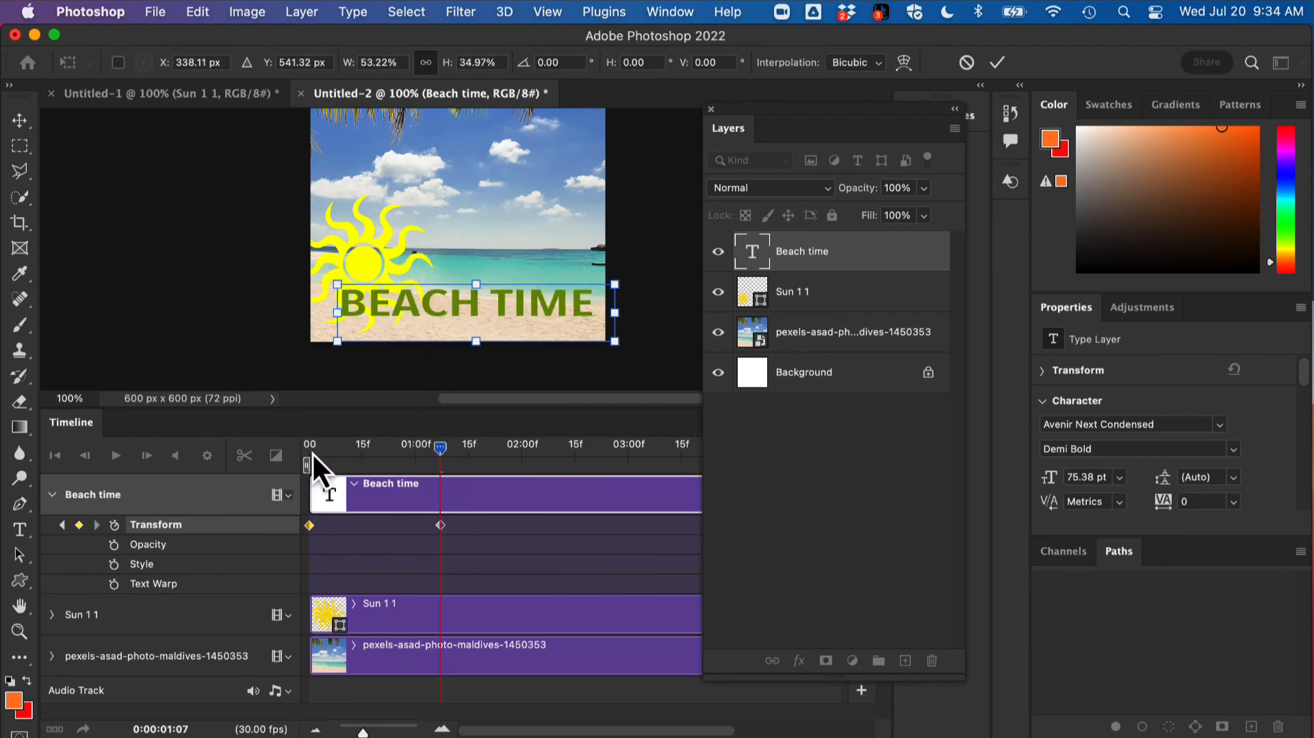
key(Return)
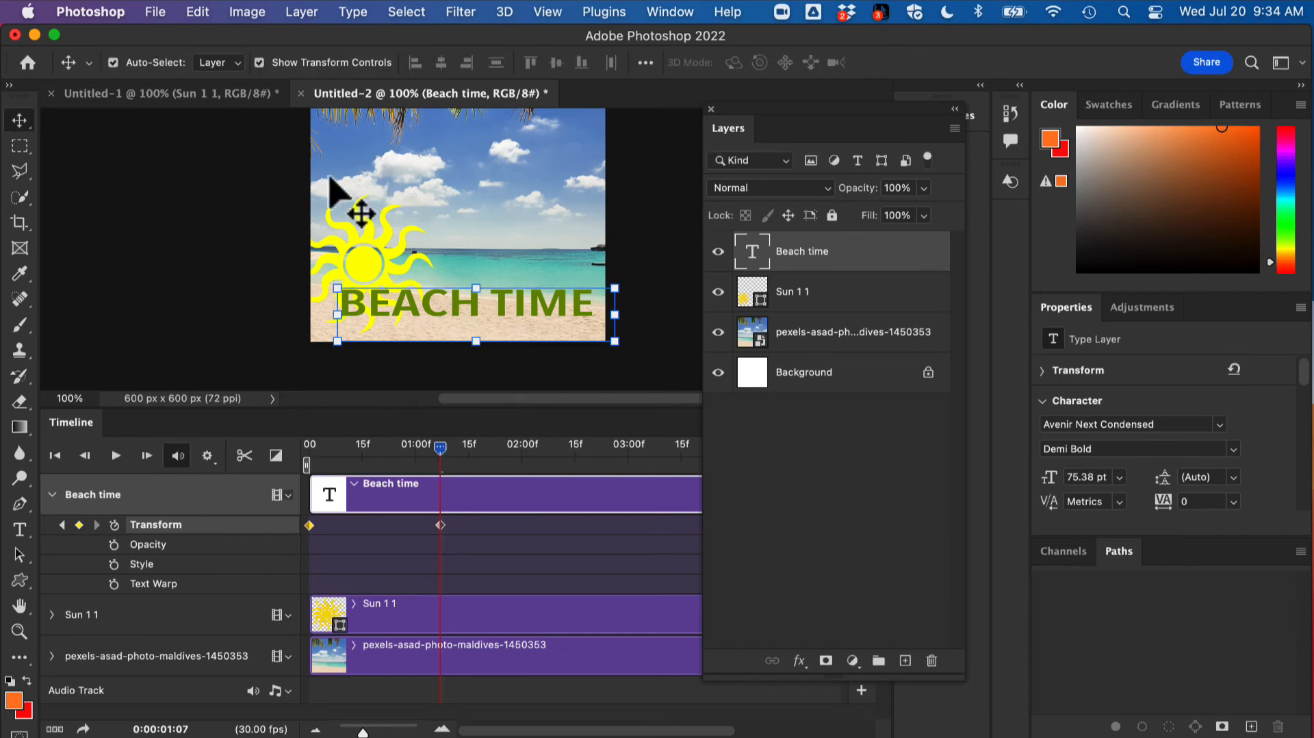
Move the playhead to 0:00:01:24 and collapse the Beach time track.
click(45, 132)
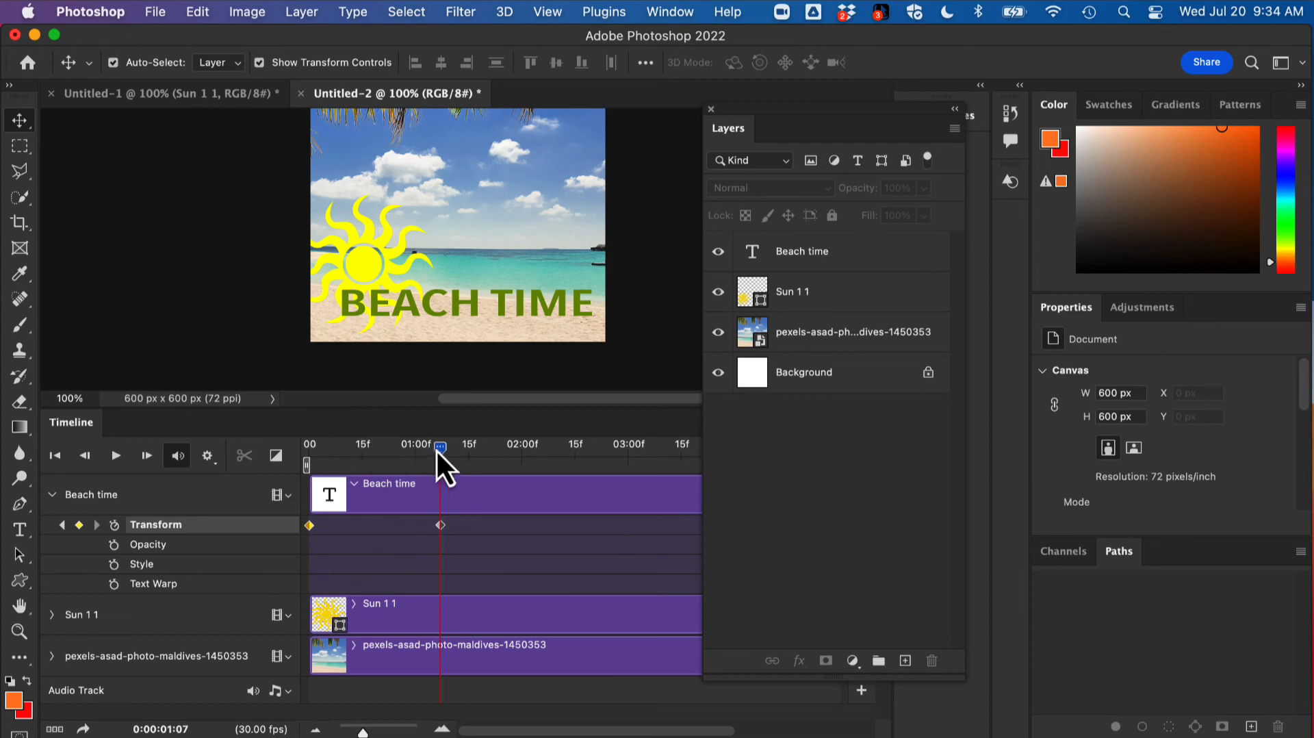
drag(440, 449, 487, 522)
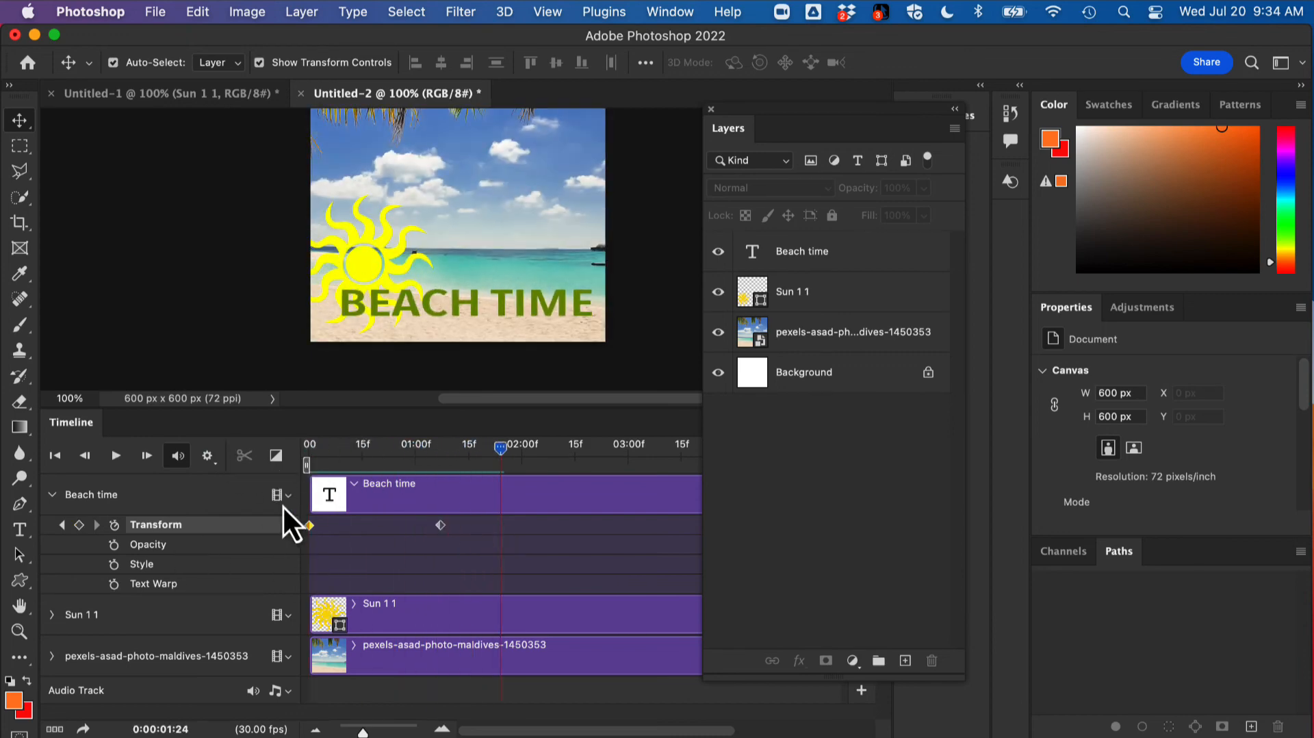
click(52, 494)
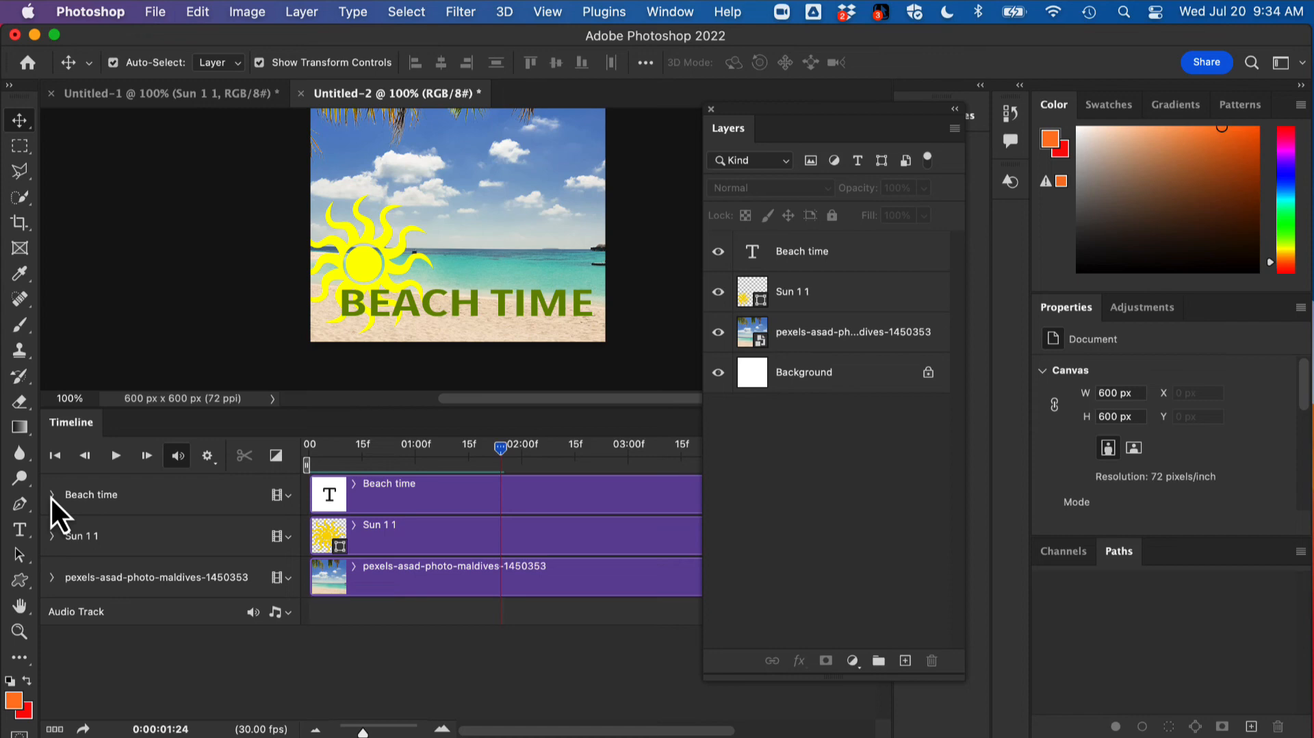
Switch to the Untitled-1 document with the SUMMERTIME frame animation, deselect its layers and select frame 10.
click(137, 95)
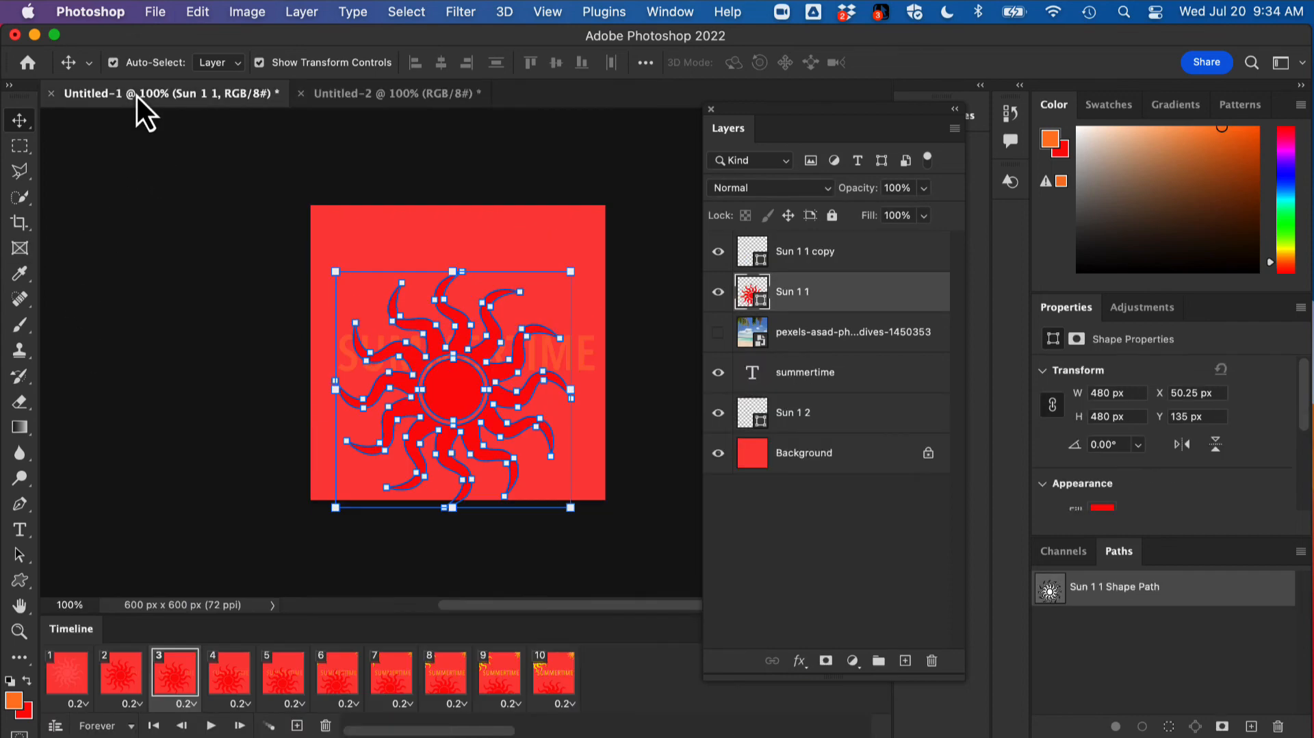
click(206, 181)
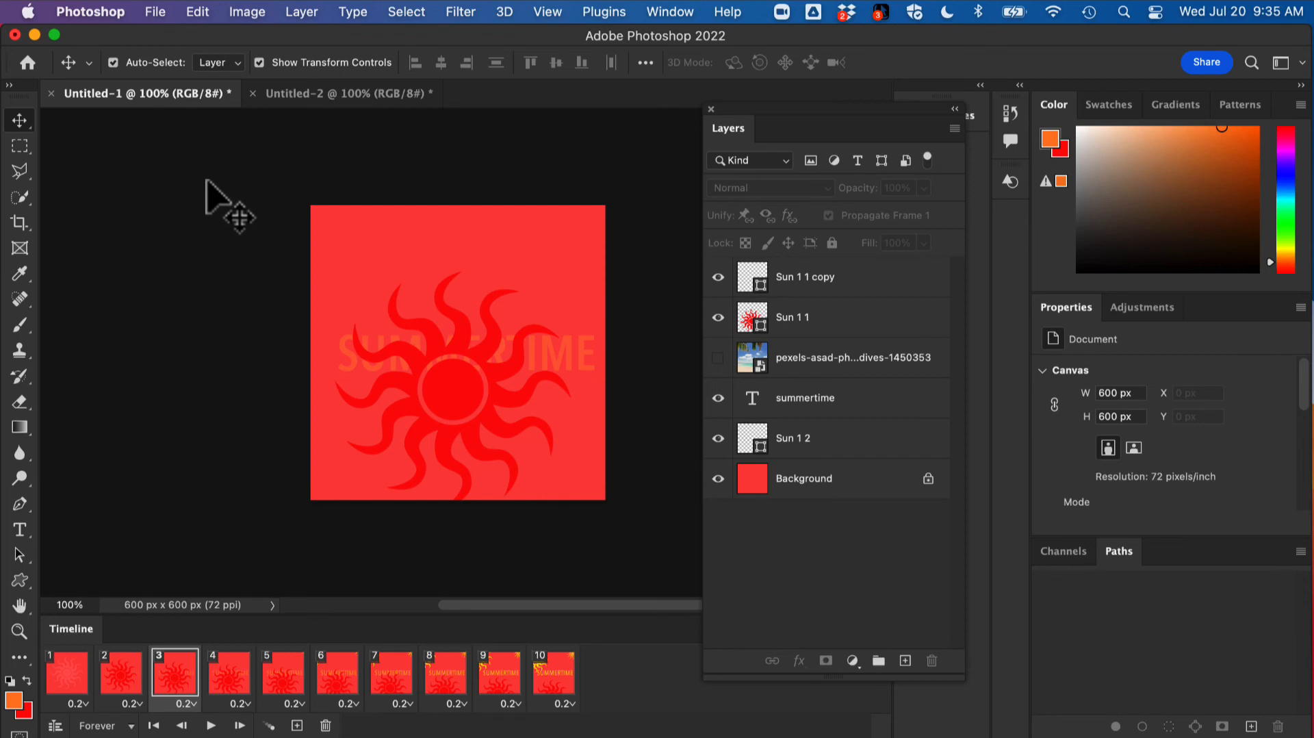
click(553, 688)
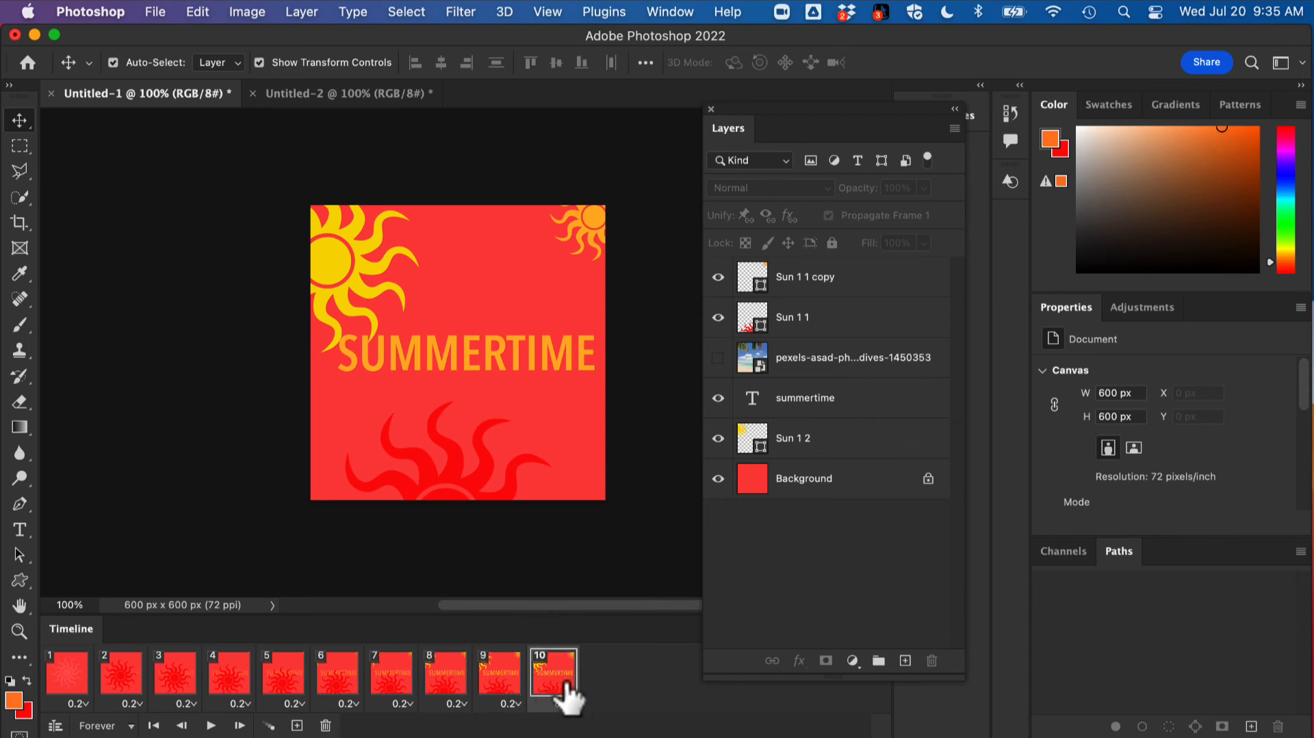
Save the document on the computer as summertime.psd in the PS gif folder, in Photoshop format with Maximize Compatibility on.
click(160, 11)
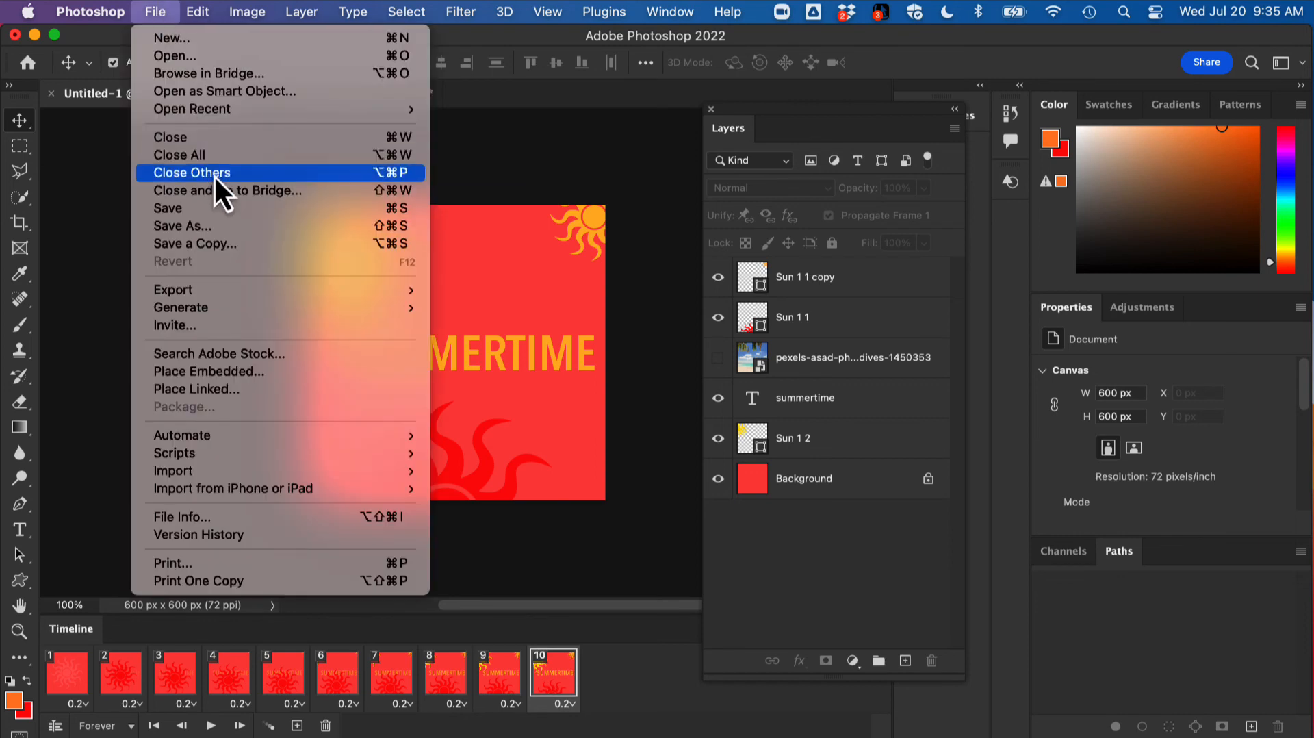
click(308, 229)
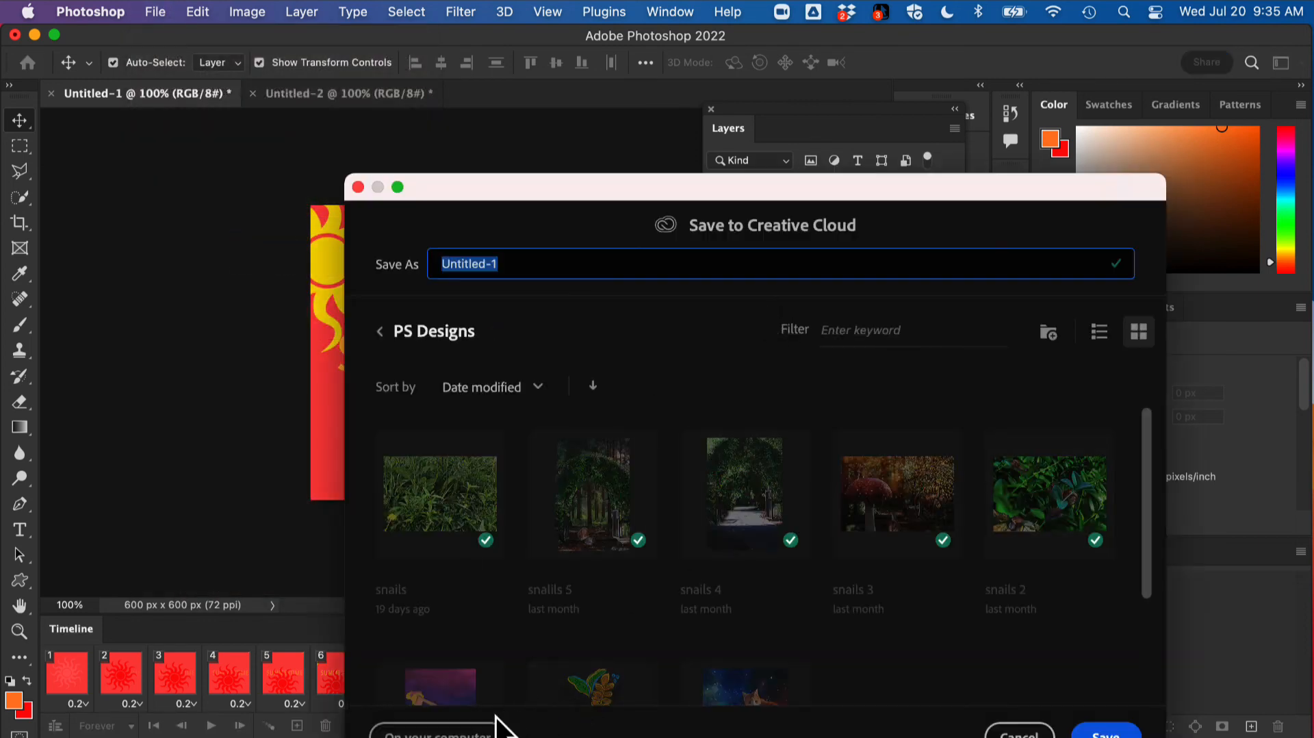
click(479, 730)
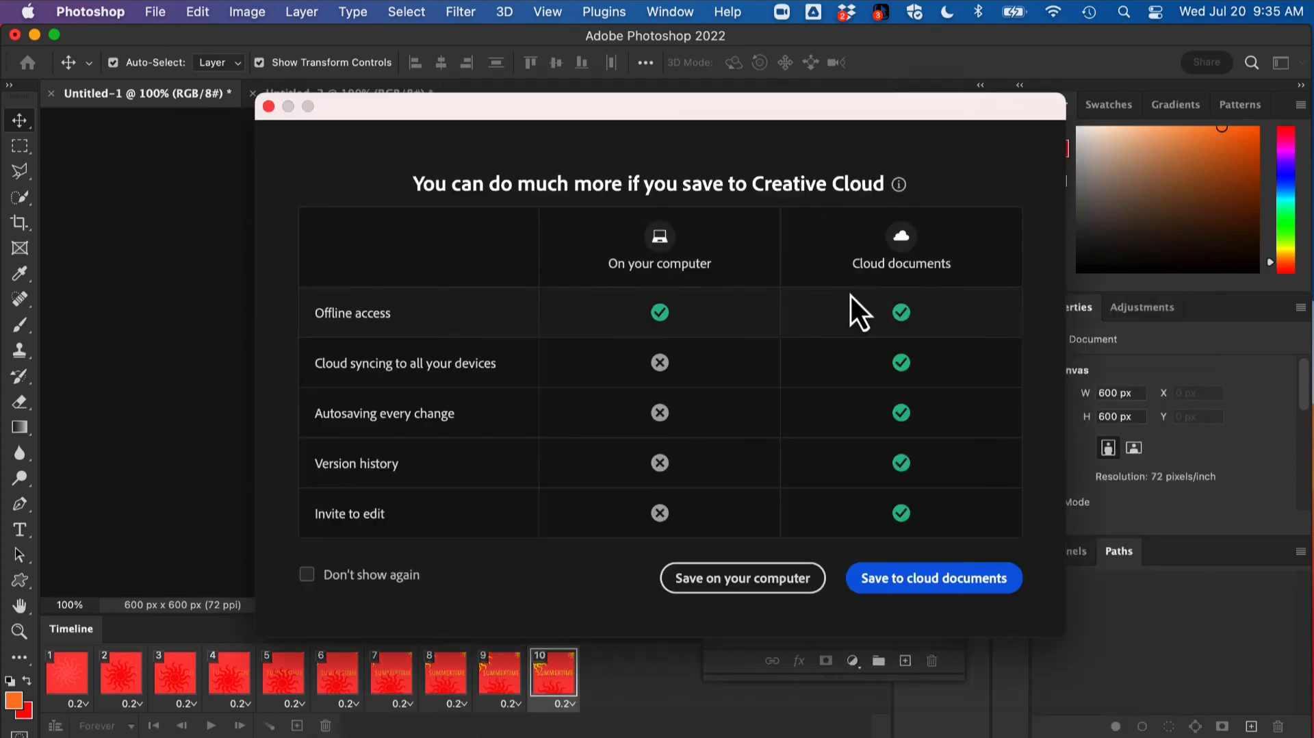
click(723, 575)
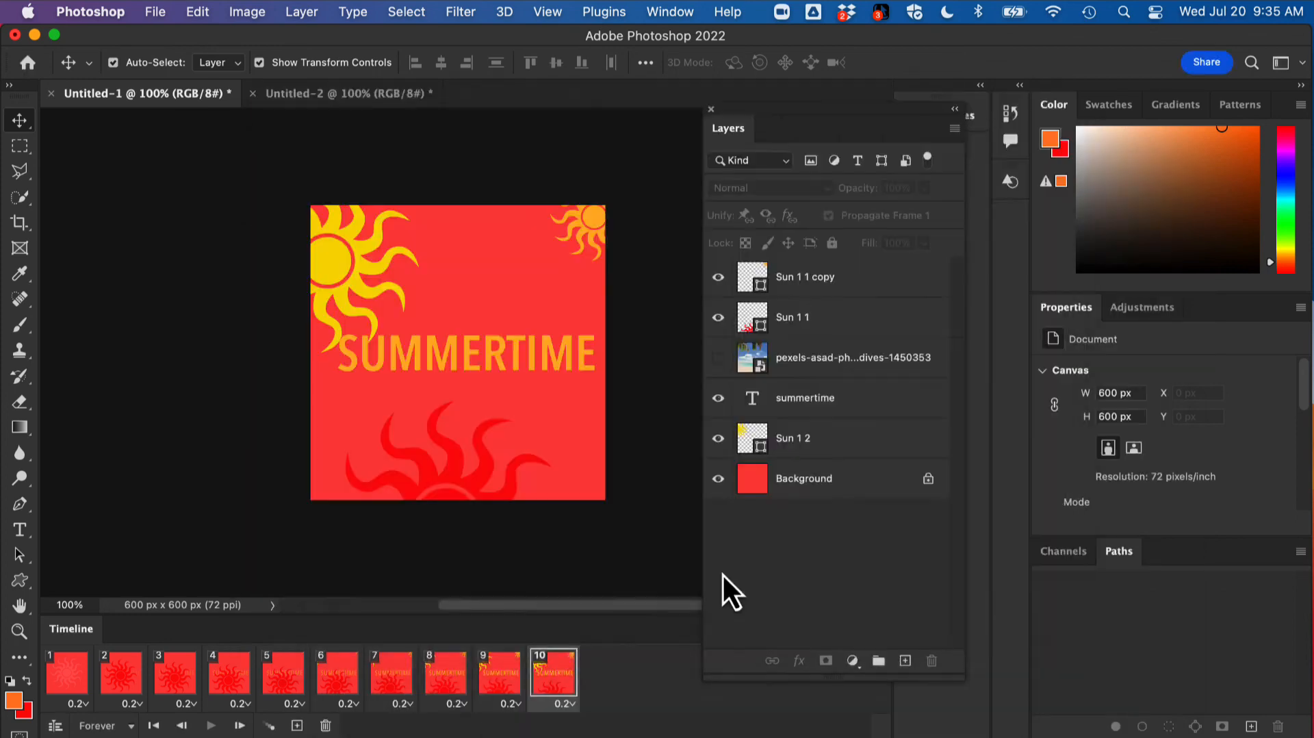
click(764, 611)
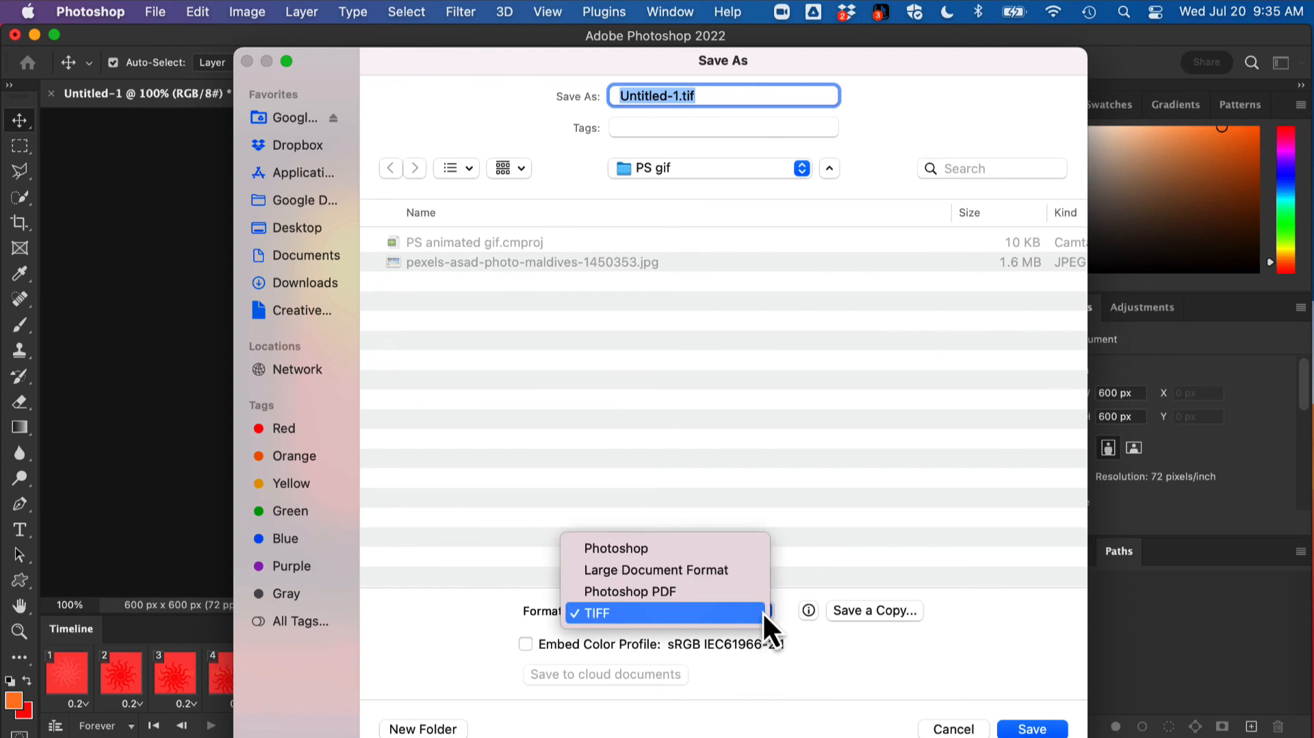
click(725, 552)
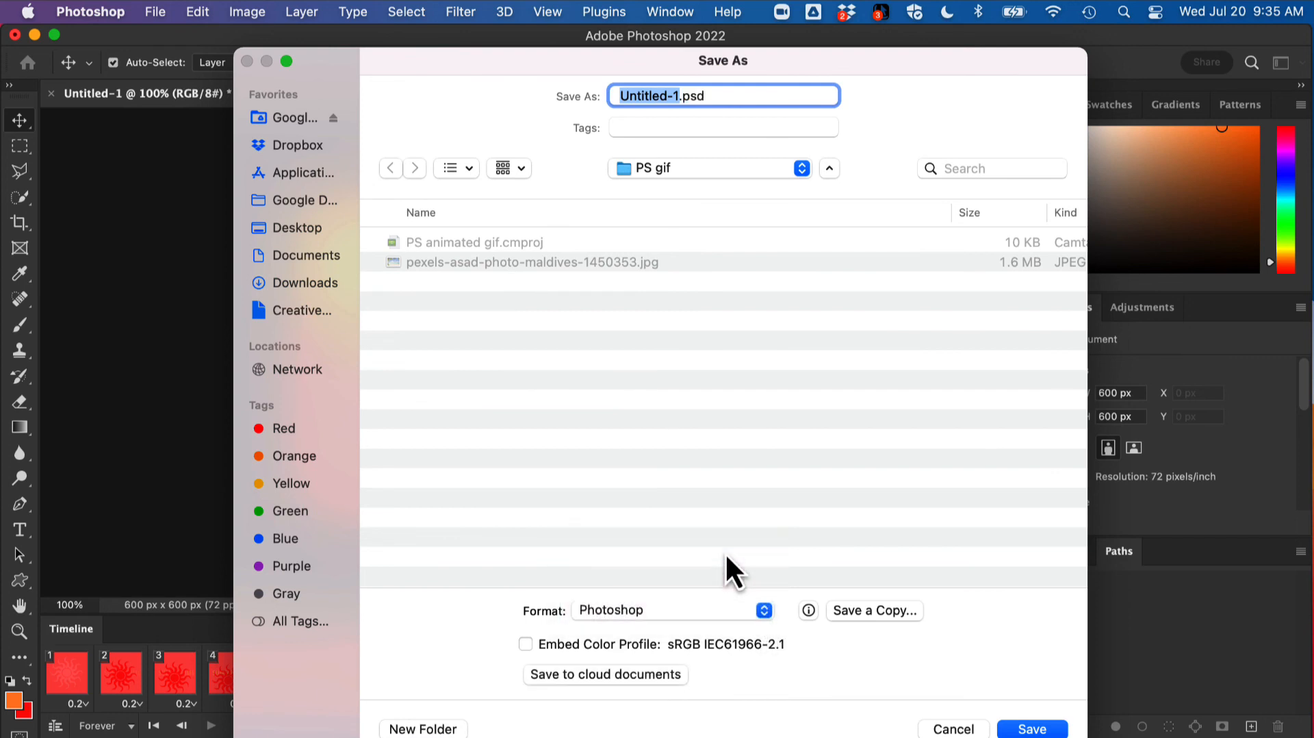
text(summertime)
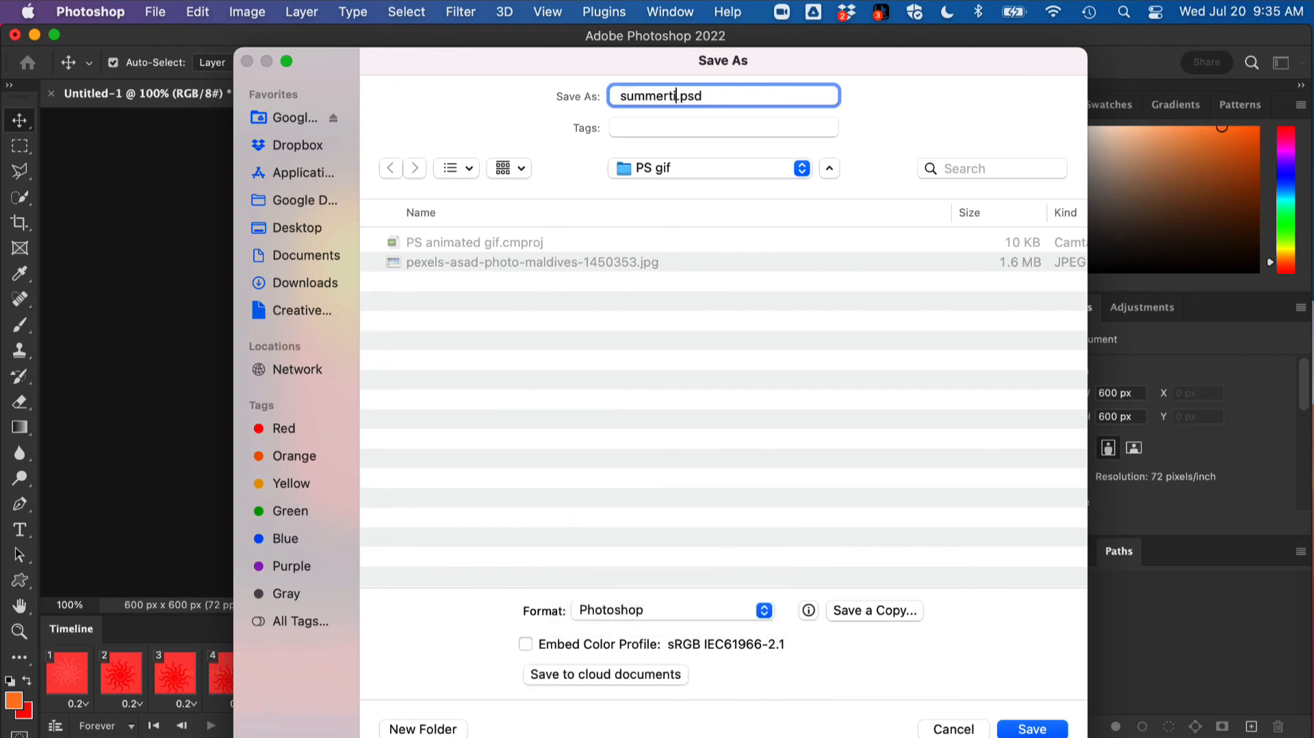
click(1037, 729)
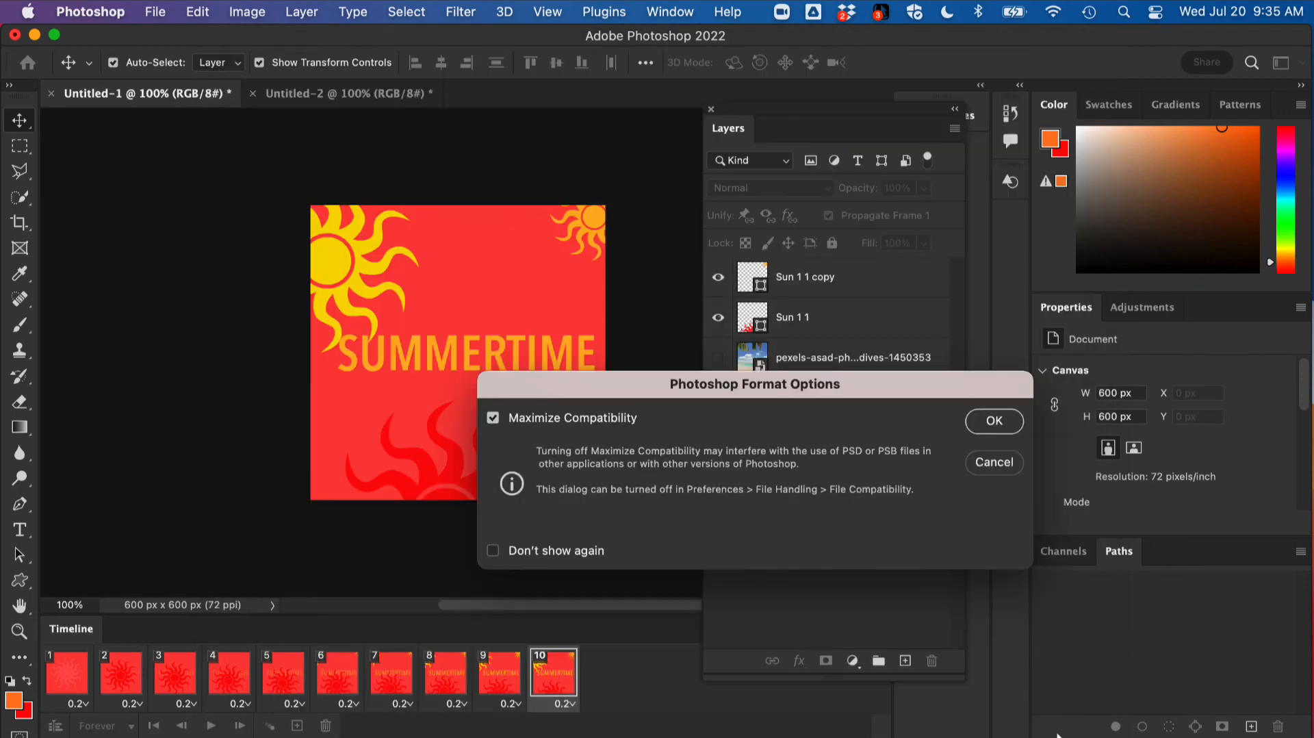
click(992, 428)
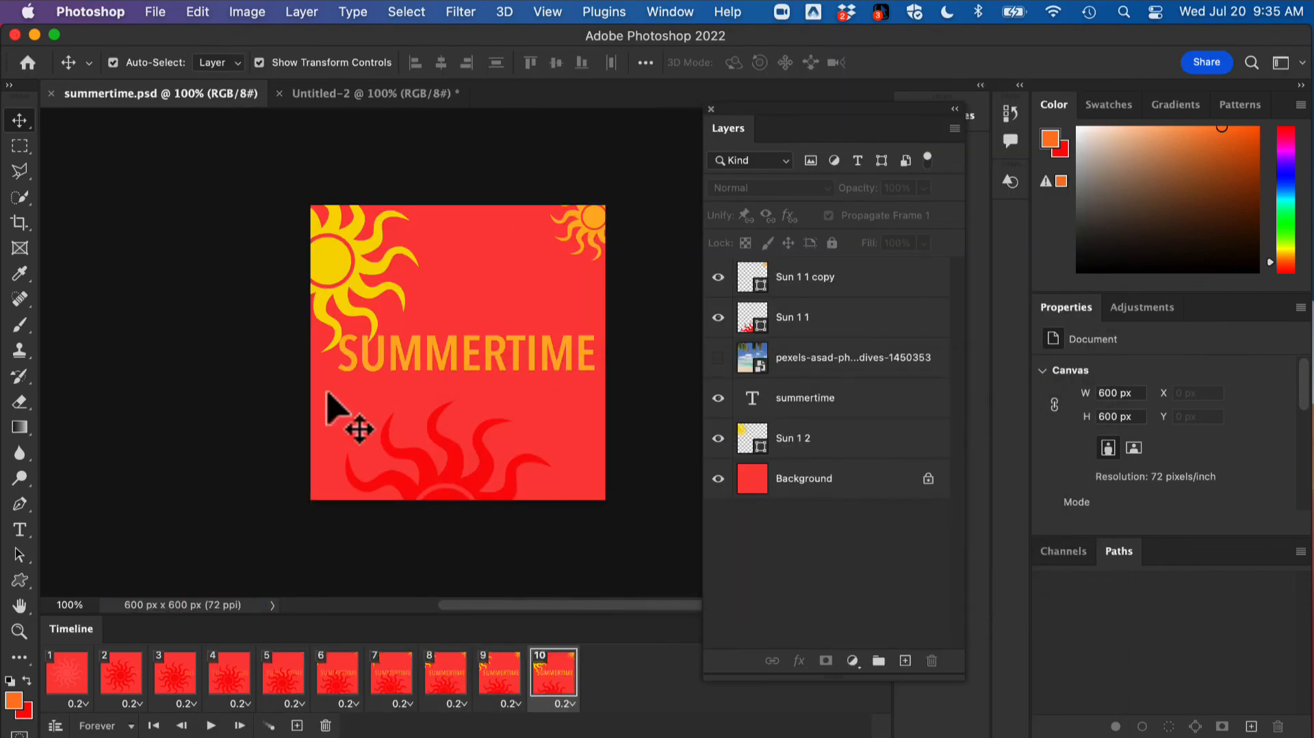
Start a Save for Web (Legacy) export of the summertime animation in GIF format with a maximum of 64 colors.
click(161, 10)
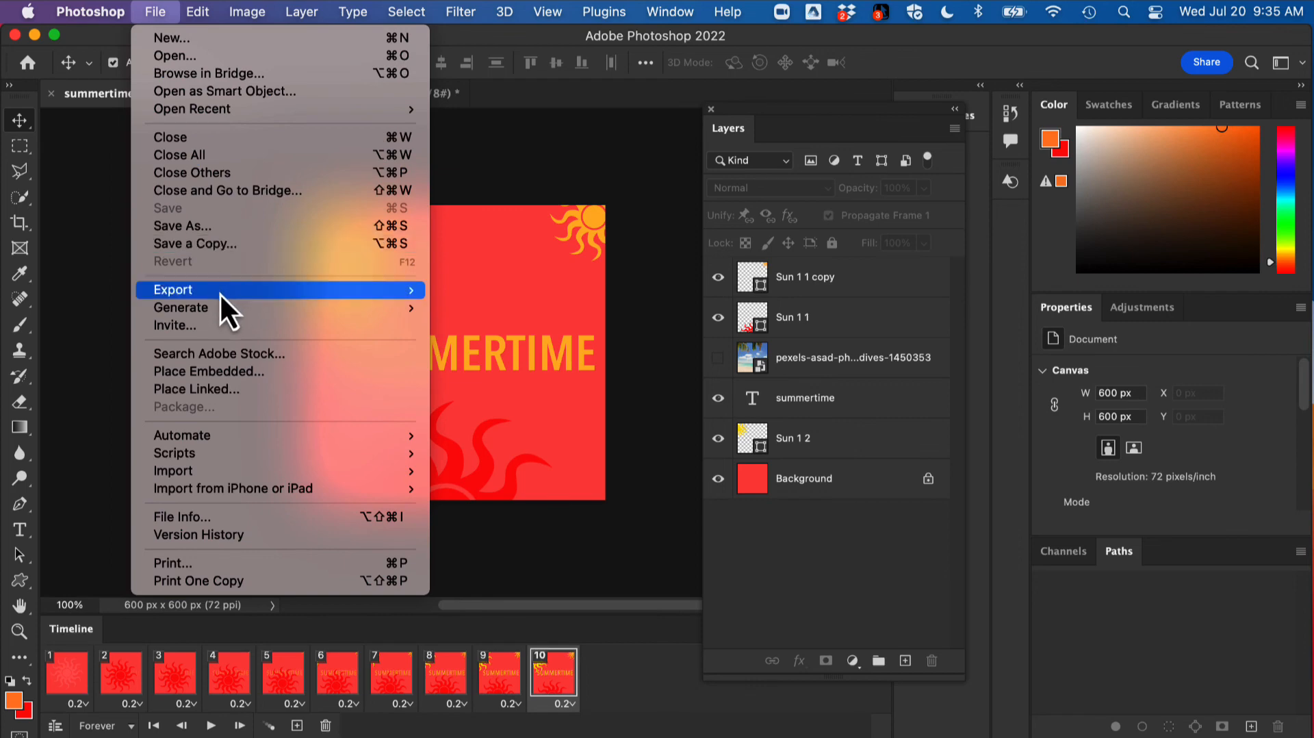
mouse_move(221, 294)
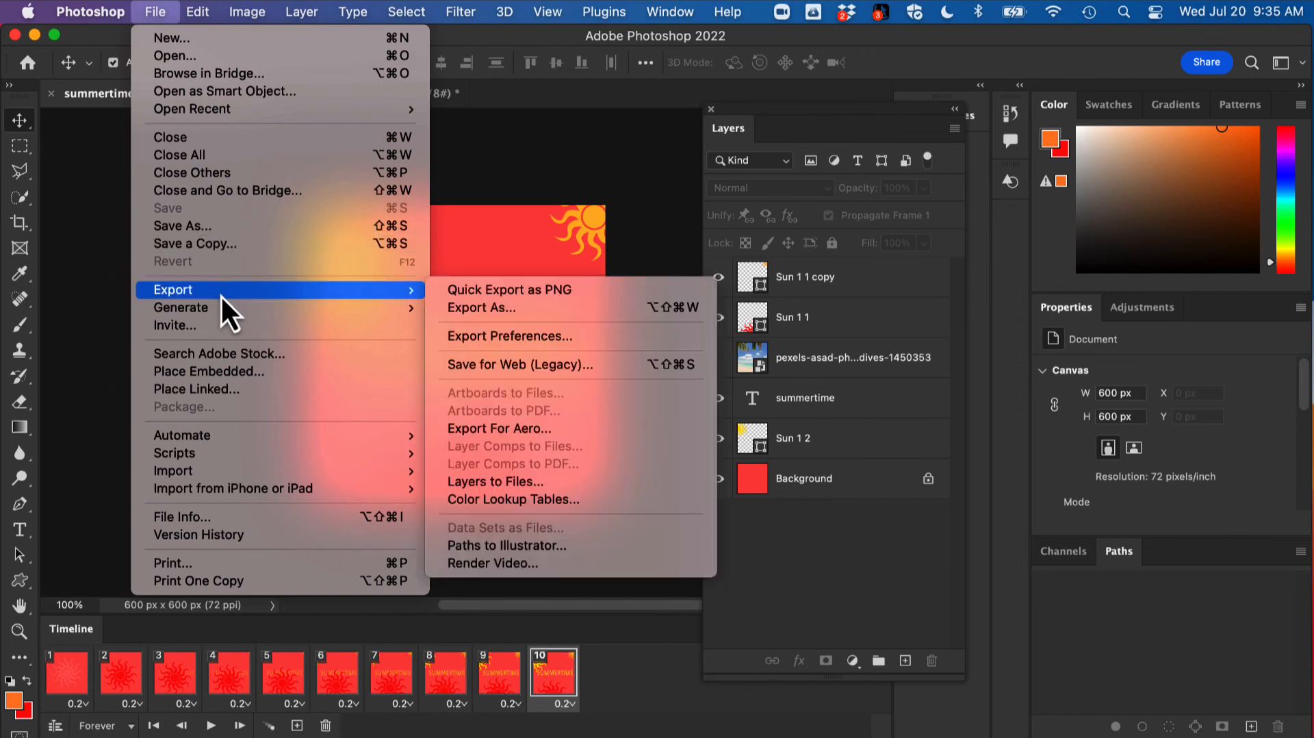
click(508, 365)
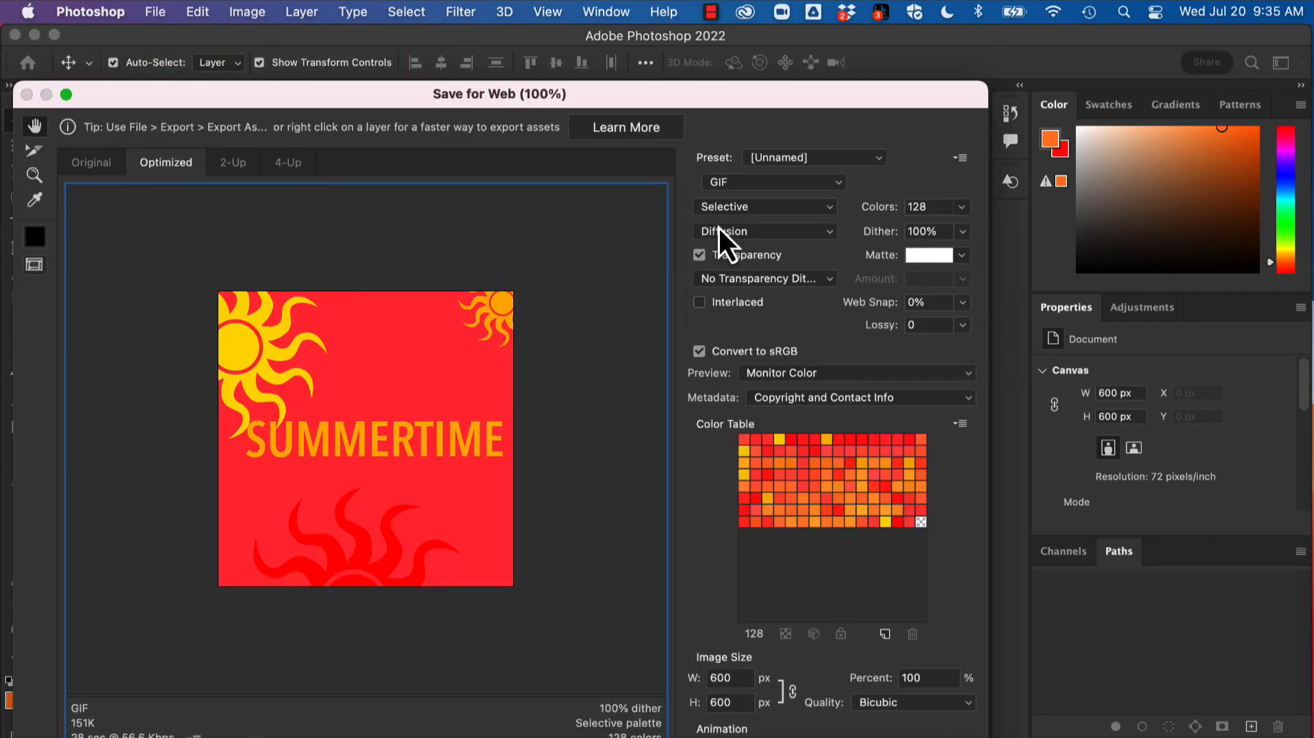
drag(693, 93, 725, 2)
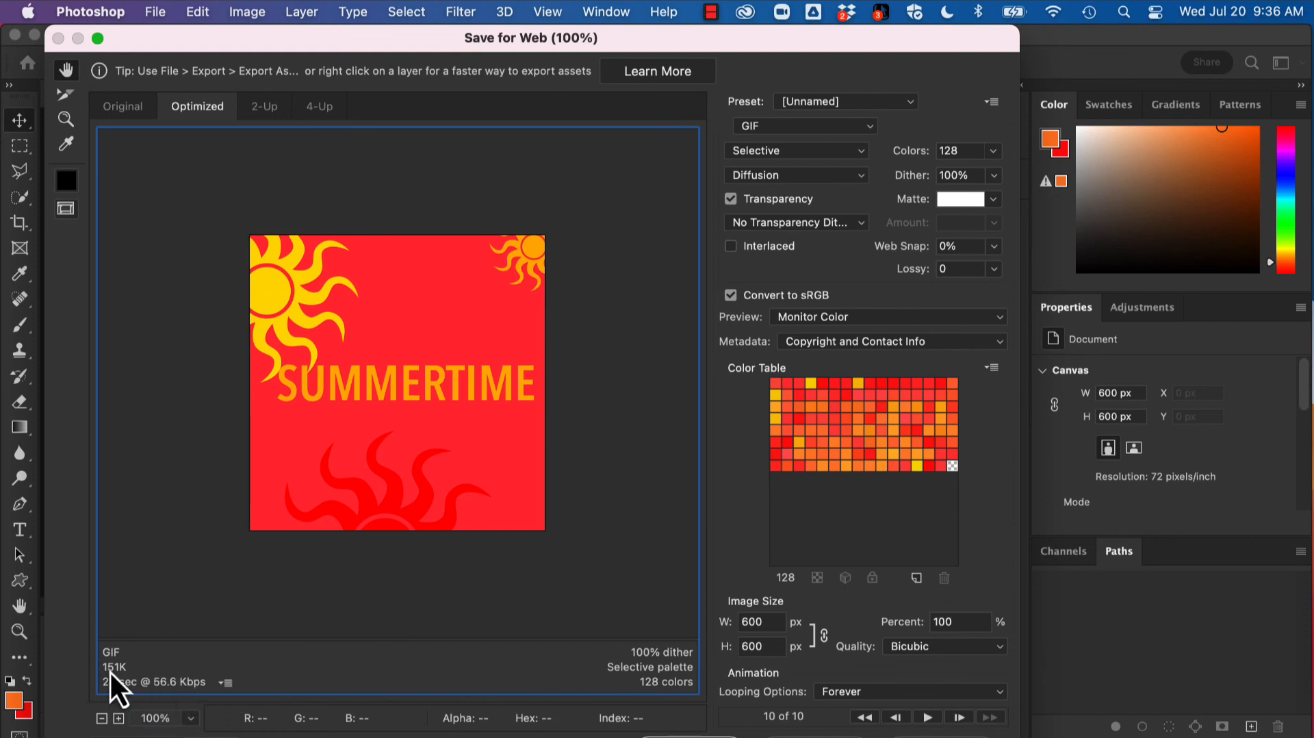
click(807, 128)
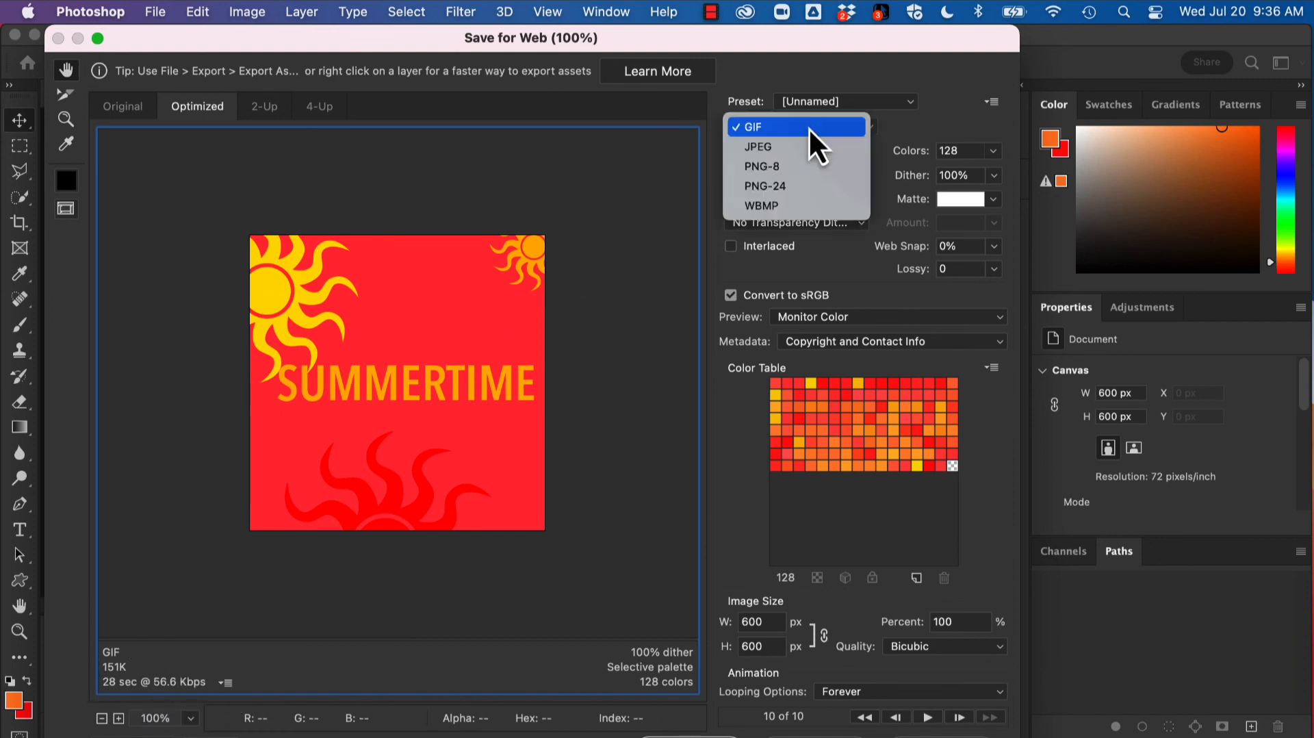
click(779, 132)
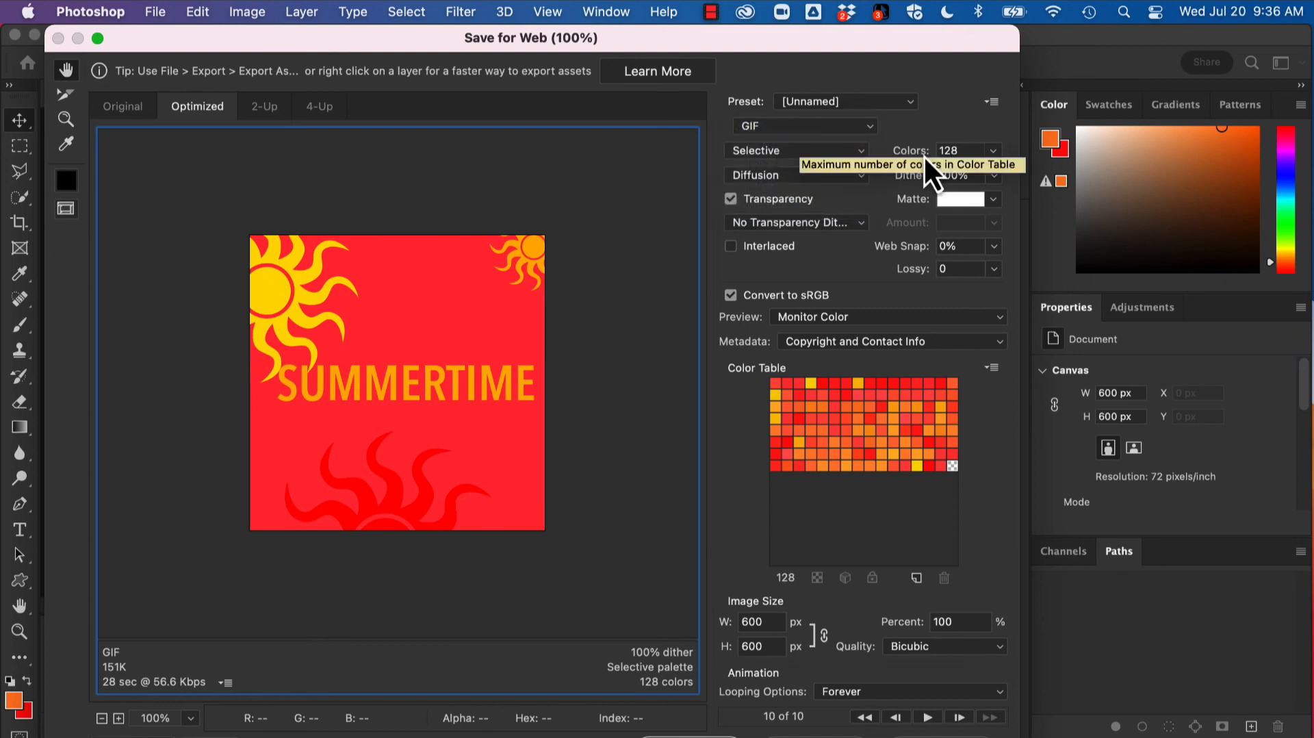
click(993, 152)
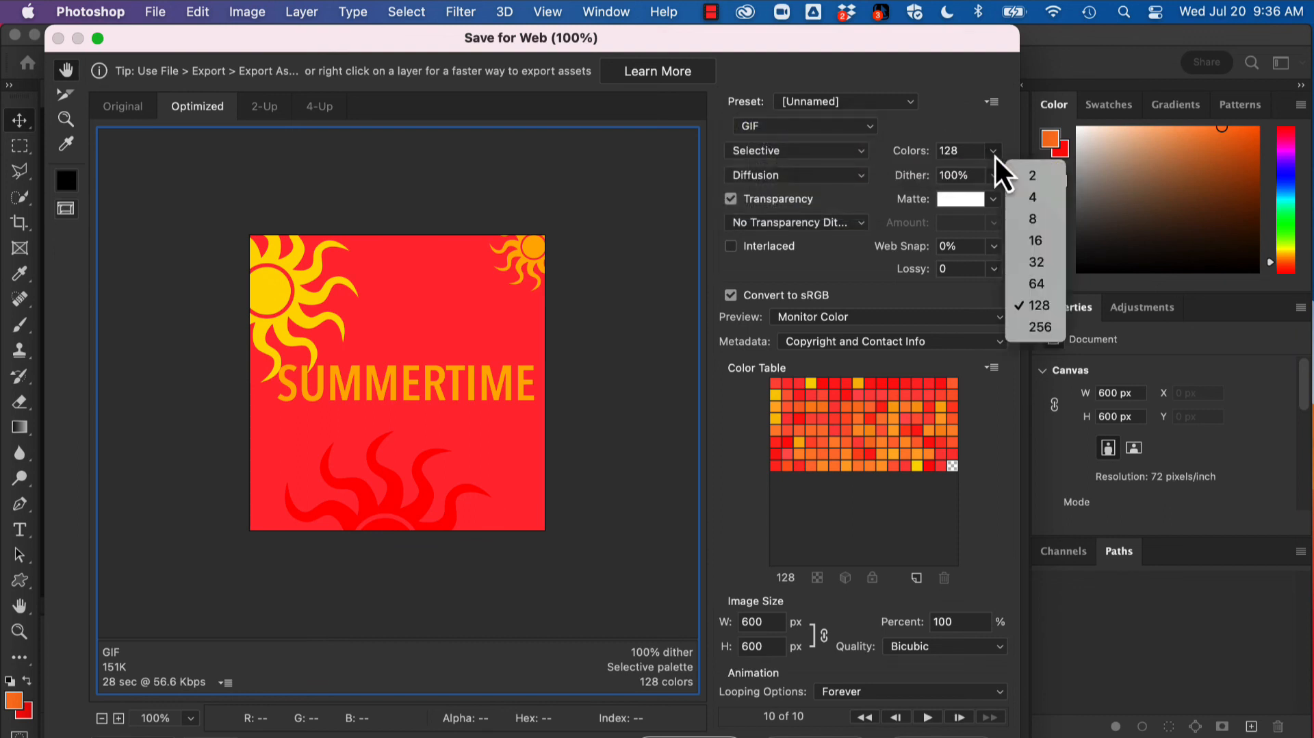
click(1054, 289)
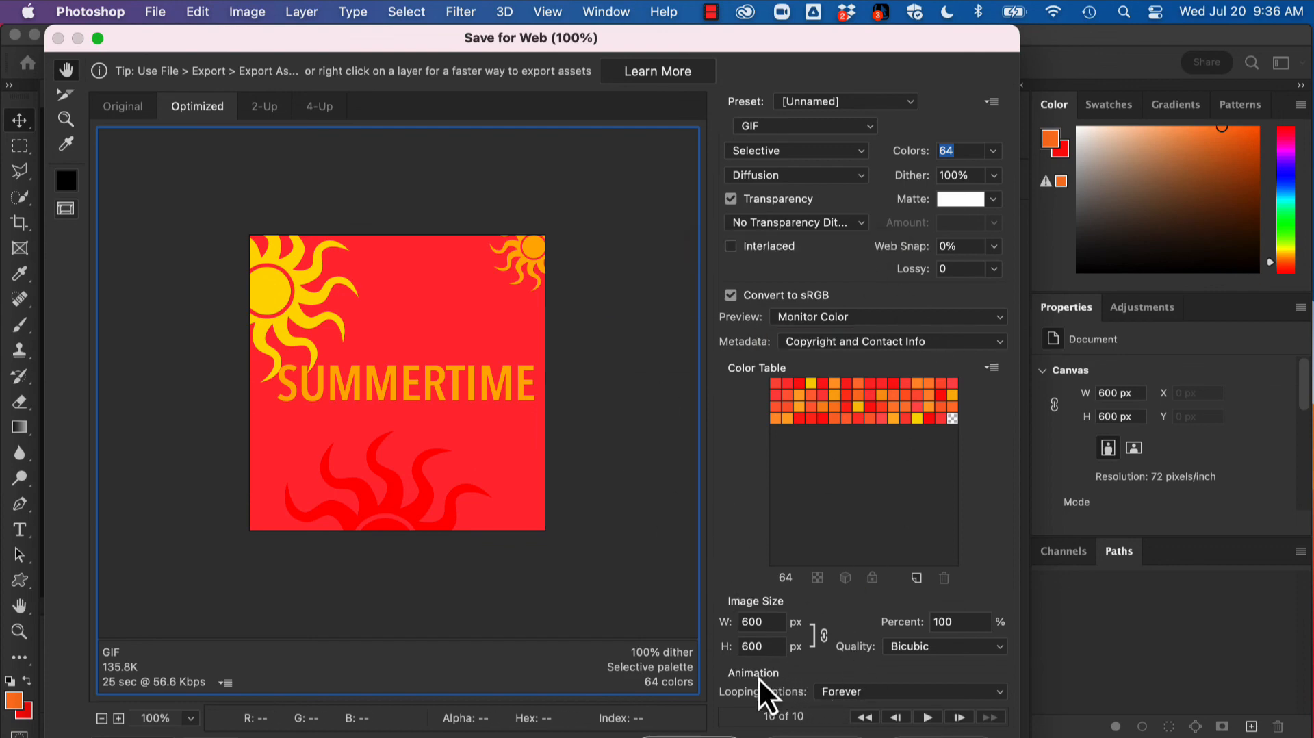
Set the GIF's looping to Forever, preview the optimized animation in Chrome and return to Photoshop.
click(877, 692)
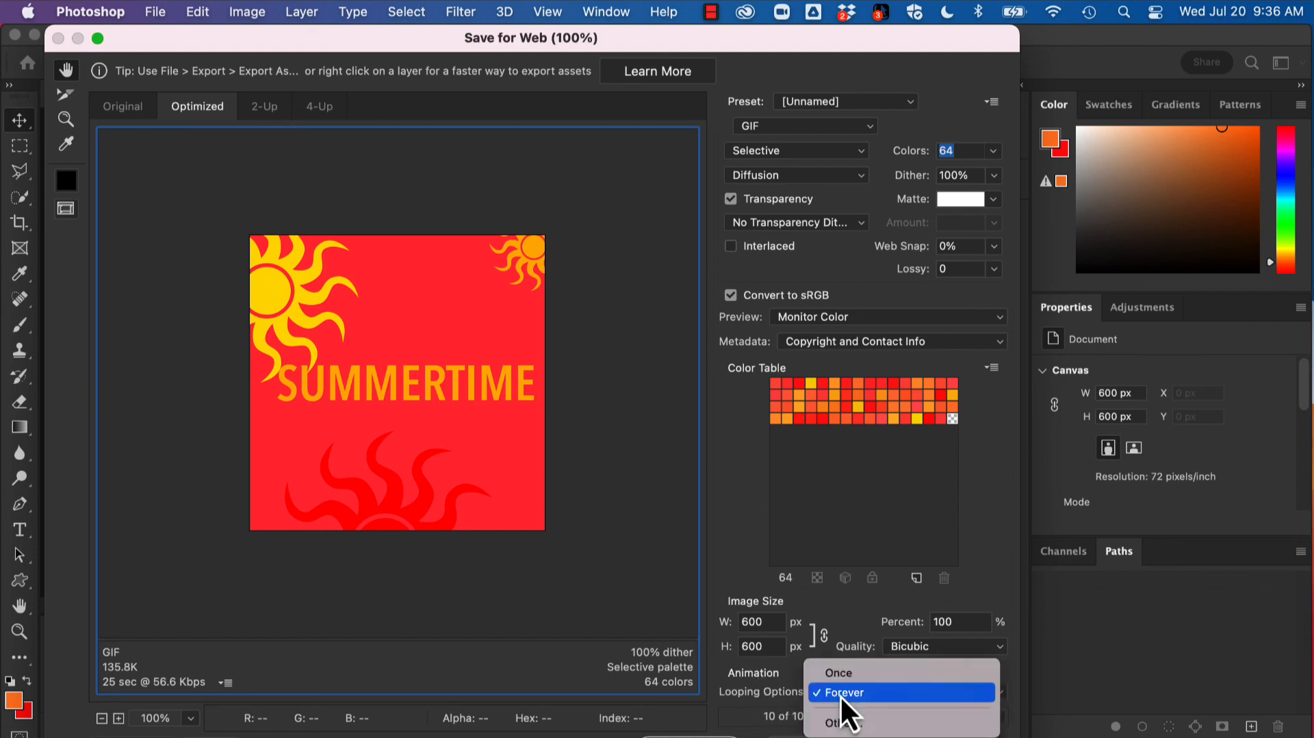
click(840, 694)
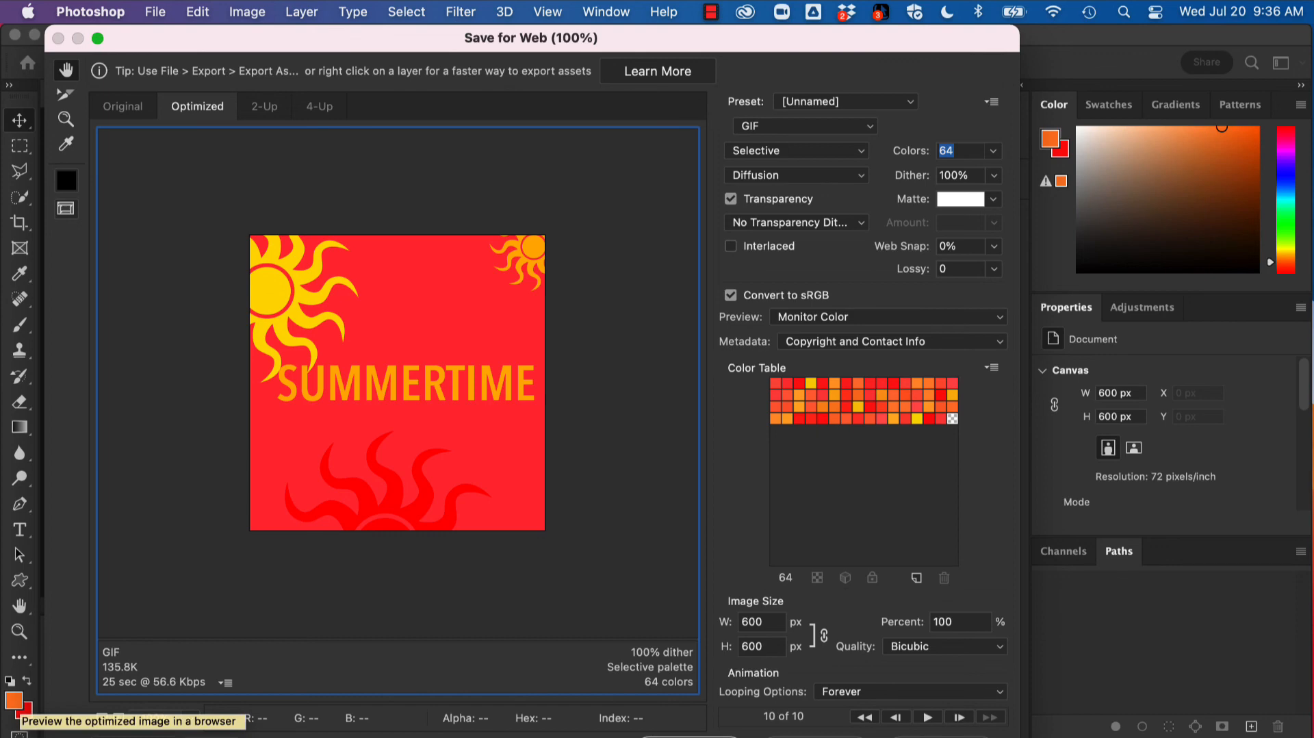
click(95, 737)
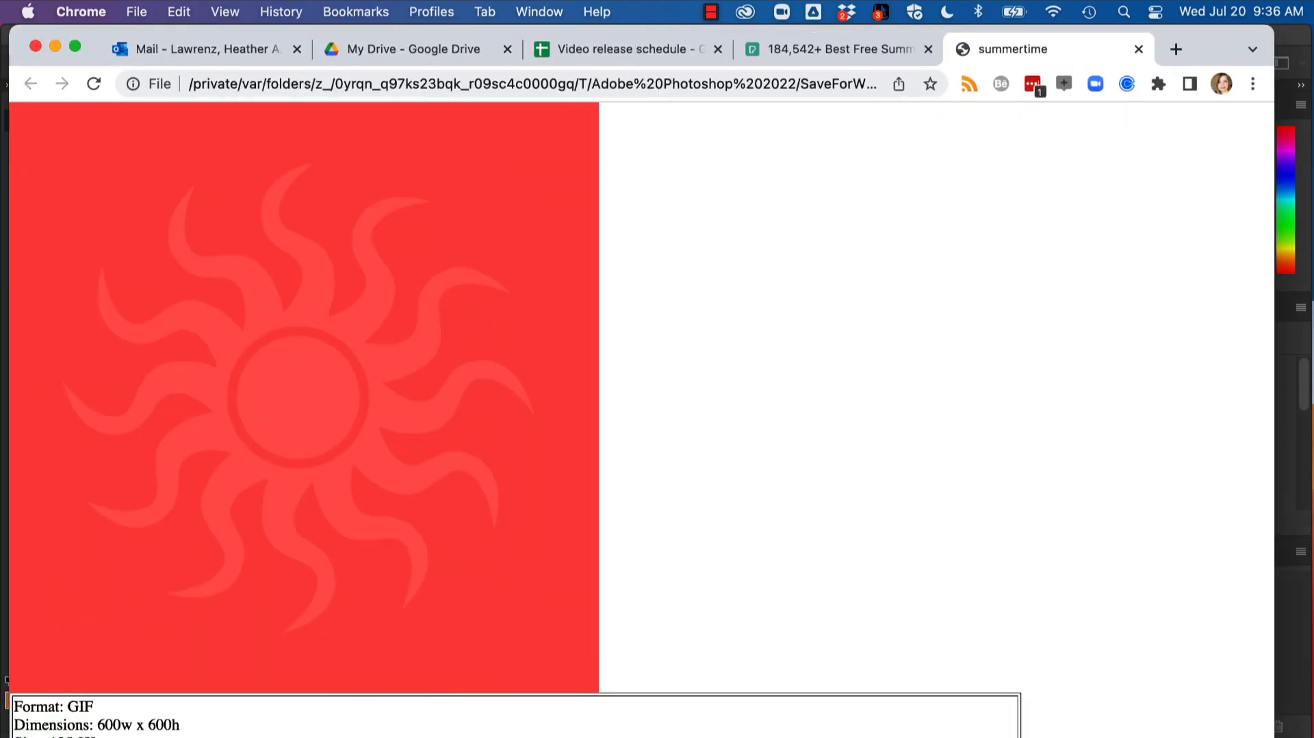
key(super+Tab)
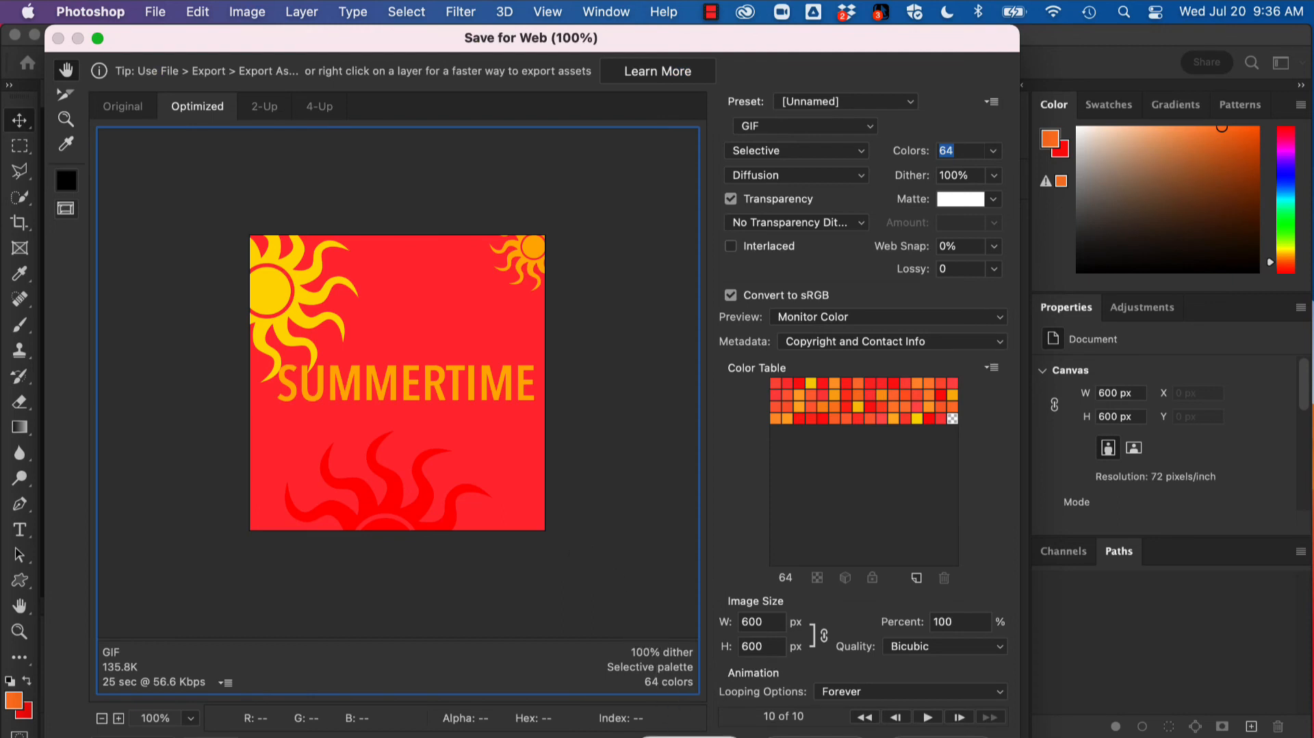
Save the optimized animation as summertime.gif in the PS gif folder with the Images Only format and Default Settings.
key(Return)
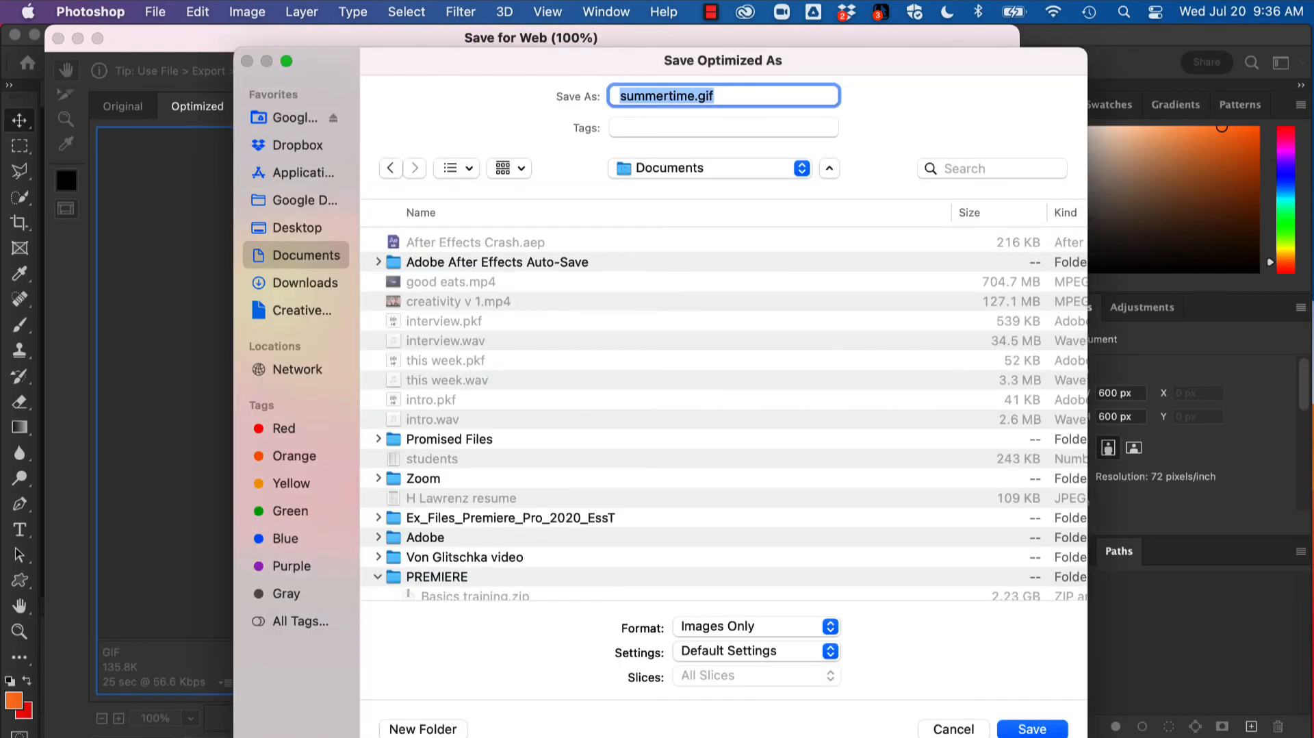
click(707, 169)
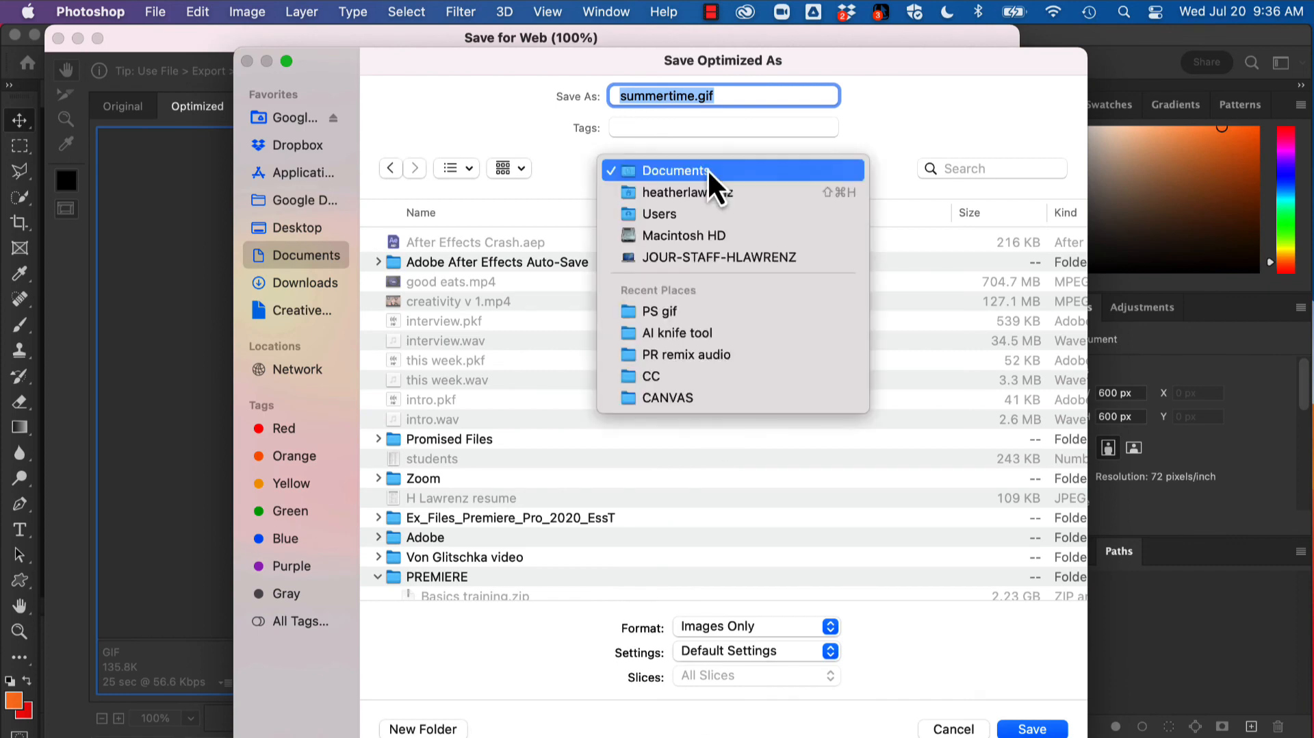
click(692, 314)
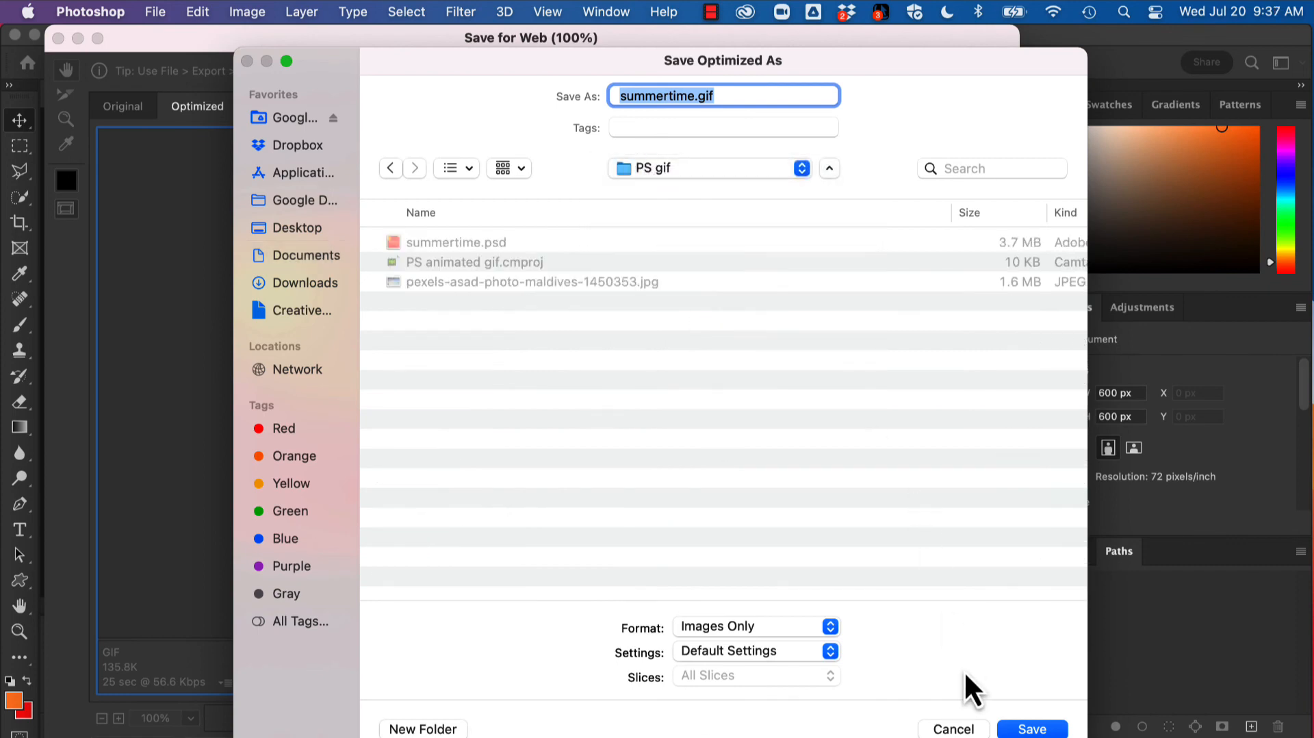
click(1044, 729)
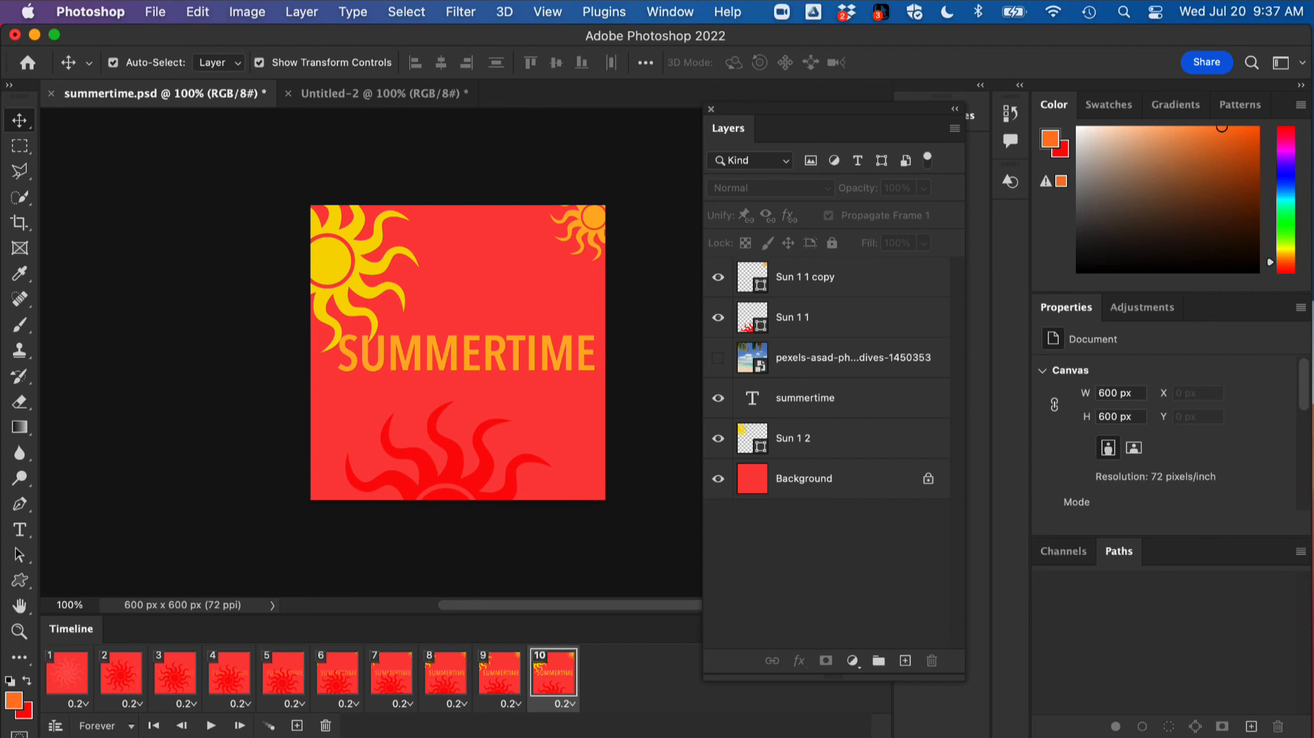
click(155, 12)
mouse_move(241, 296)
click(69, 193)
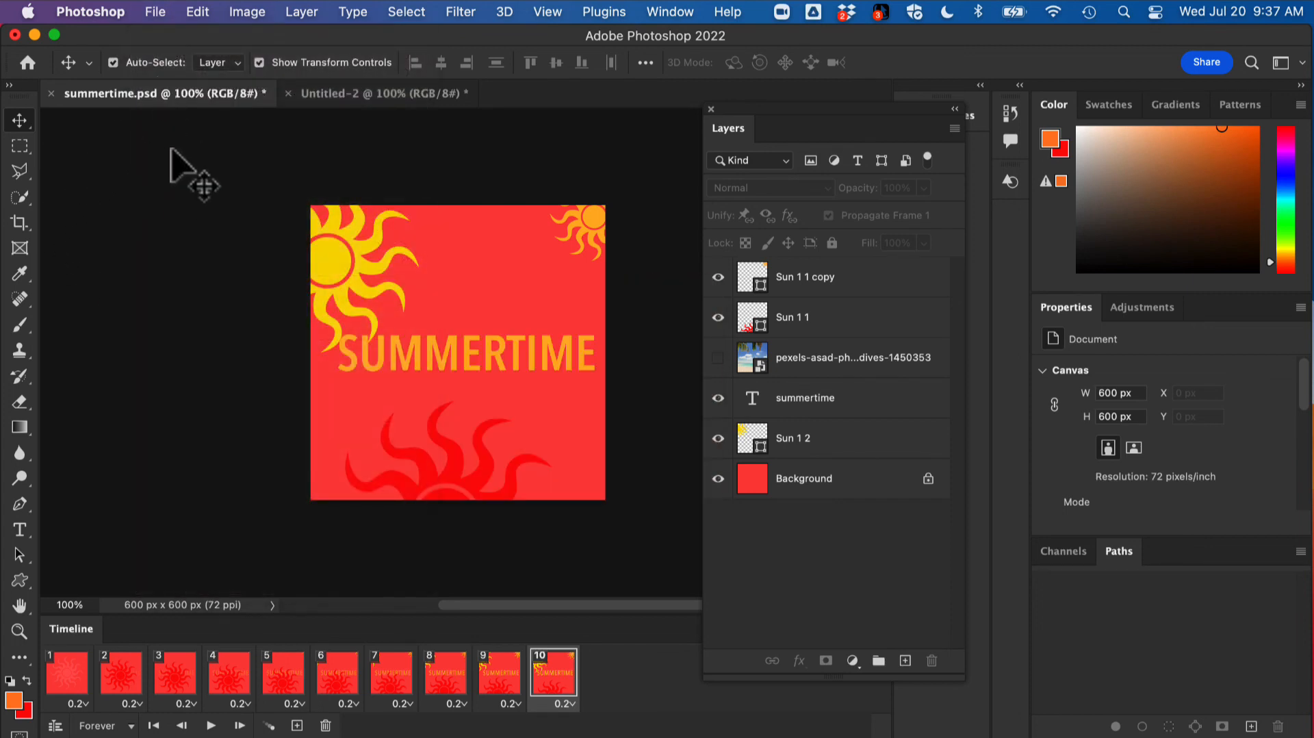
click(150, 12)
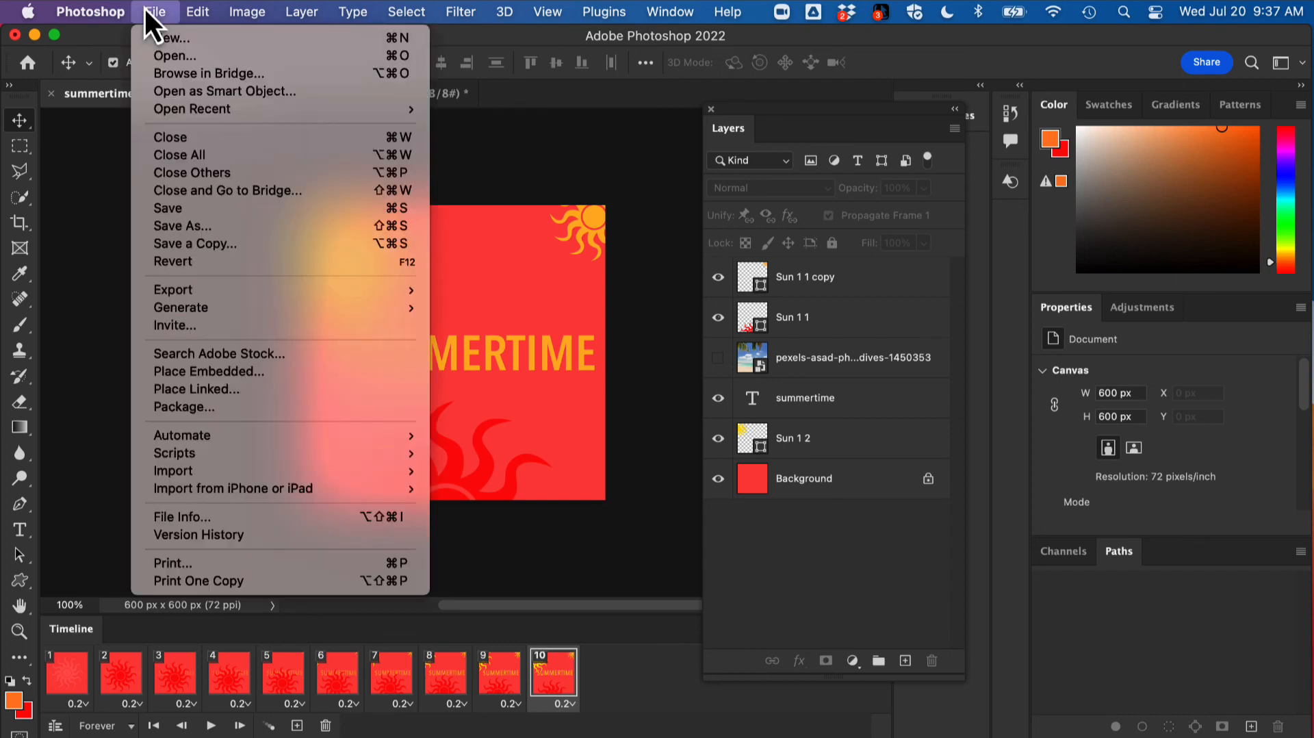
mouse_move(208, 294)
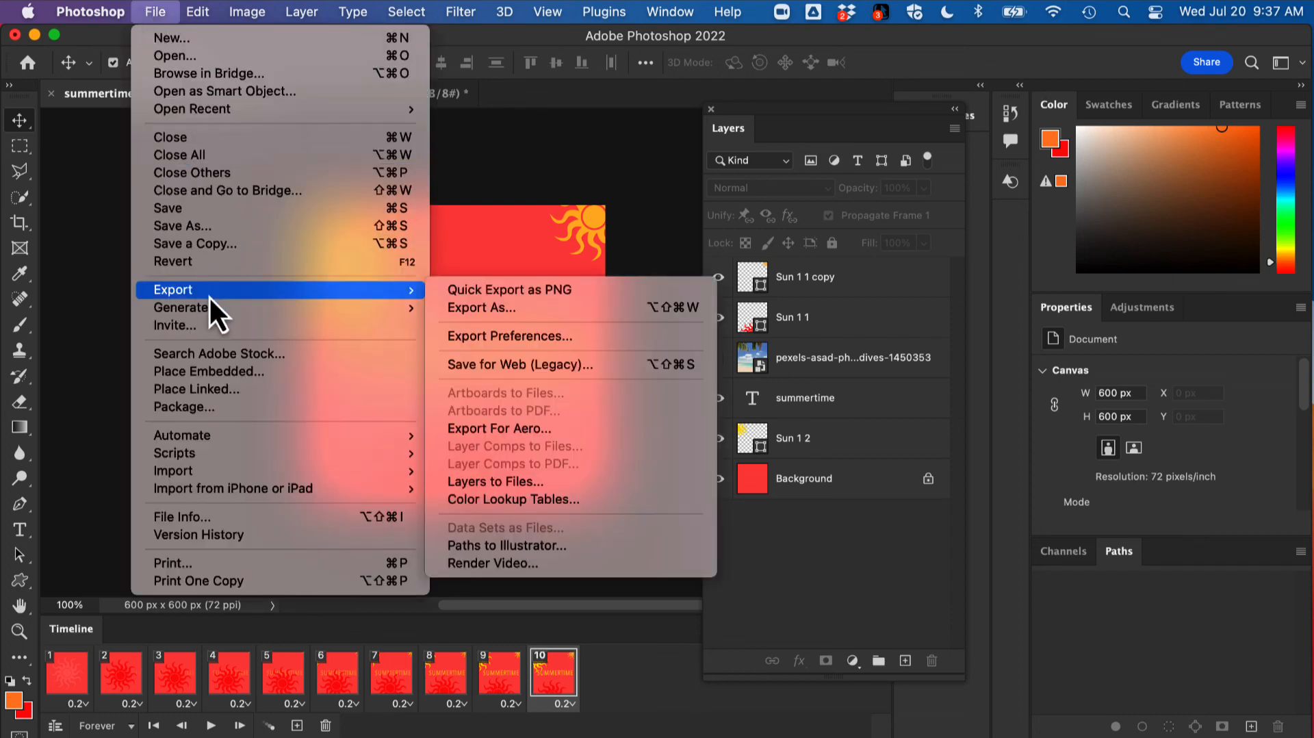
click(568, 565)
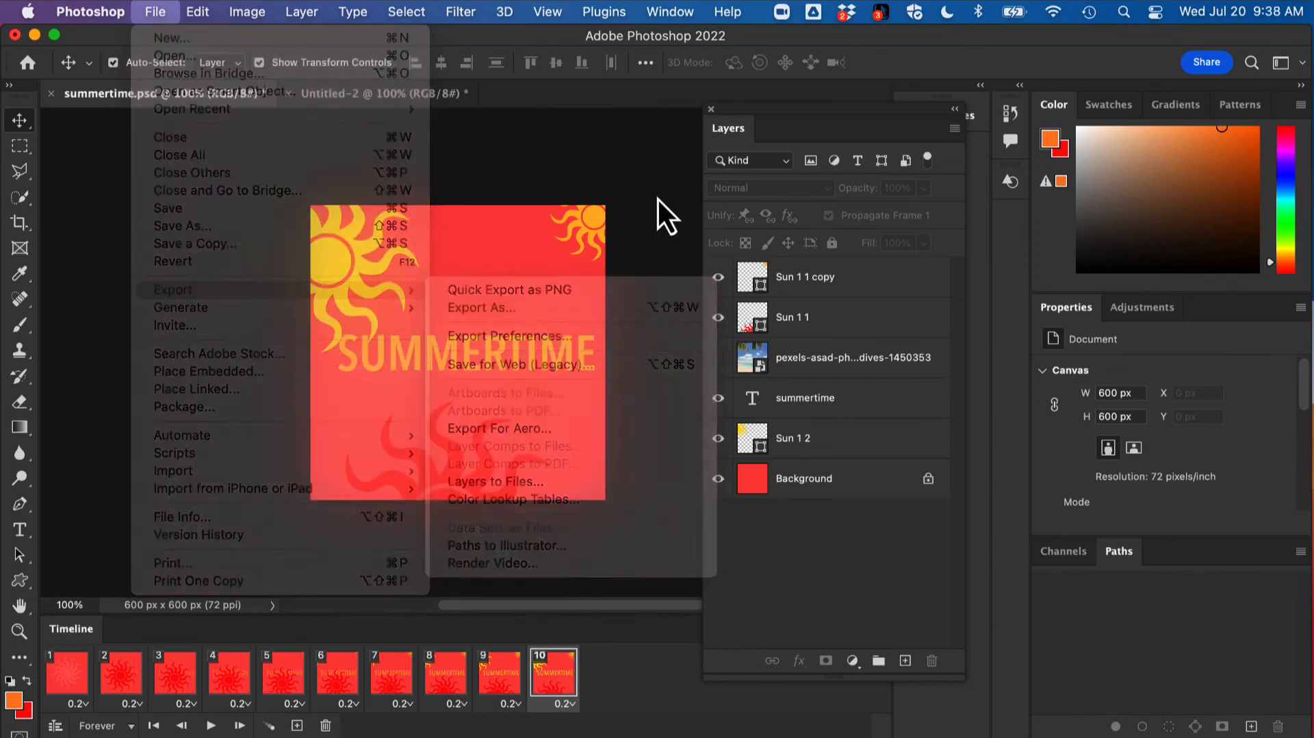